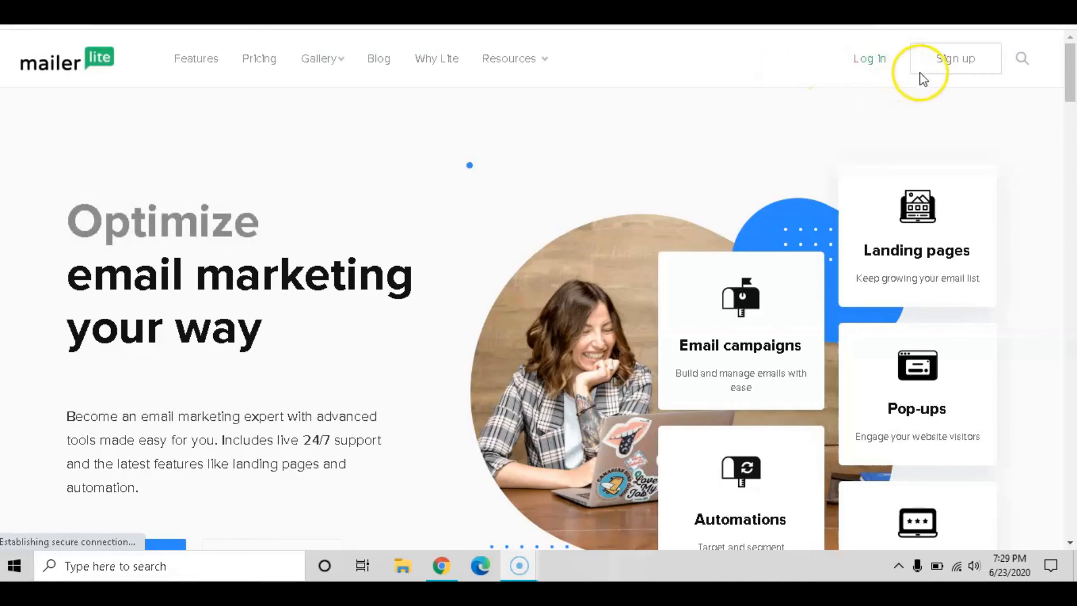
Log in to the MailerLite account from the homepage to reach the dashboard with last campaign stats
left_click(876, 61)
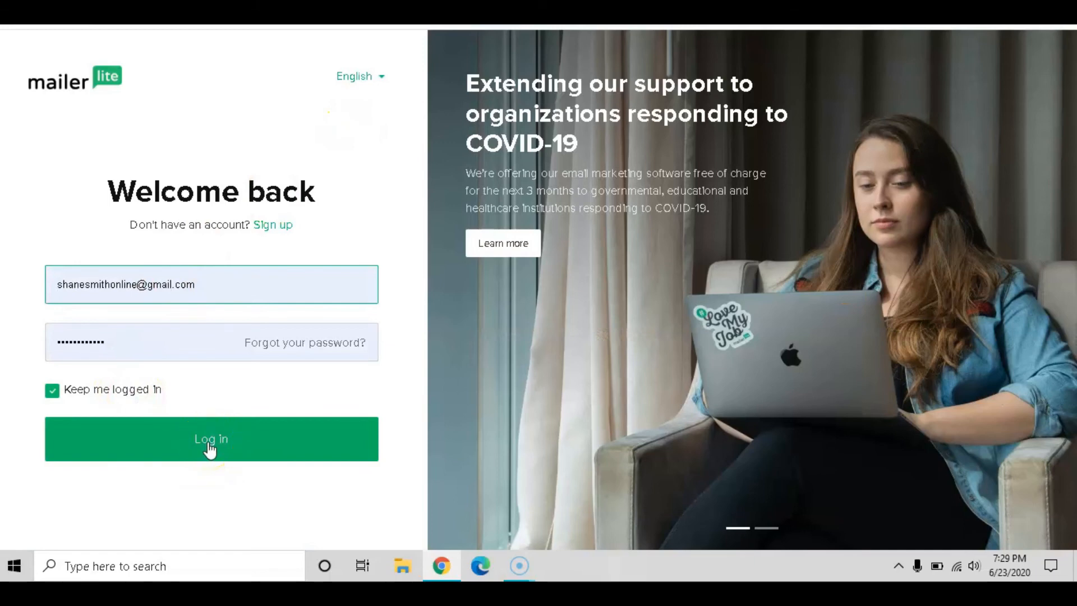
left_click(210, 446)
left_click(301, 430)
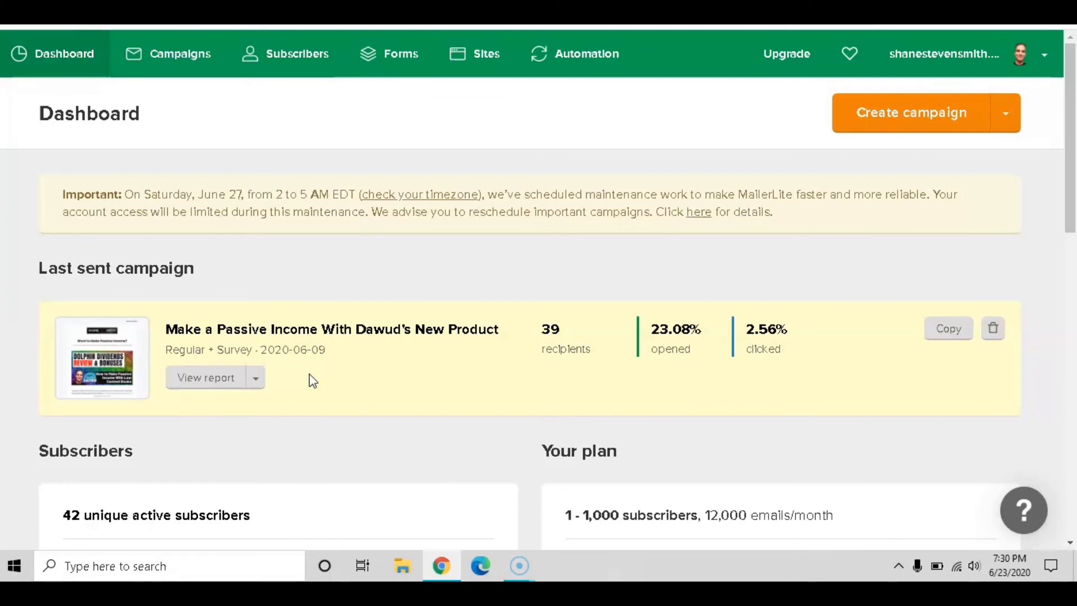
left_click(310, 374)
Go to the Automation workflow list and create a new workflow, opening the Workflow 2 editor
left_click(316, 367)
left_click(320, 369)
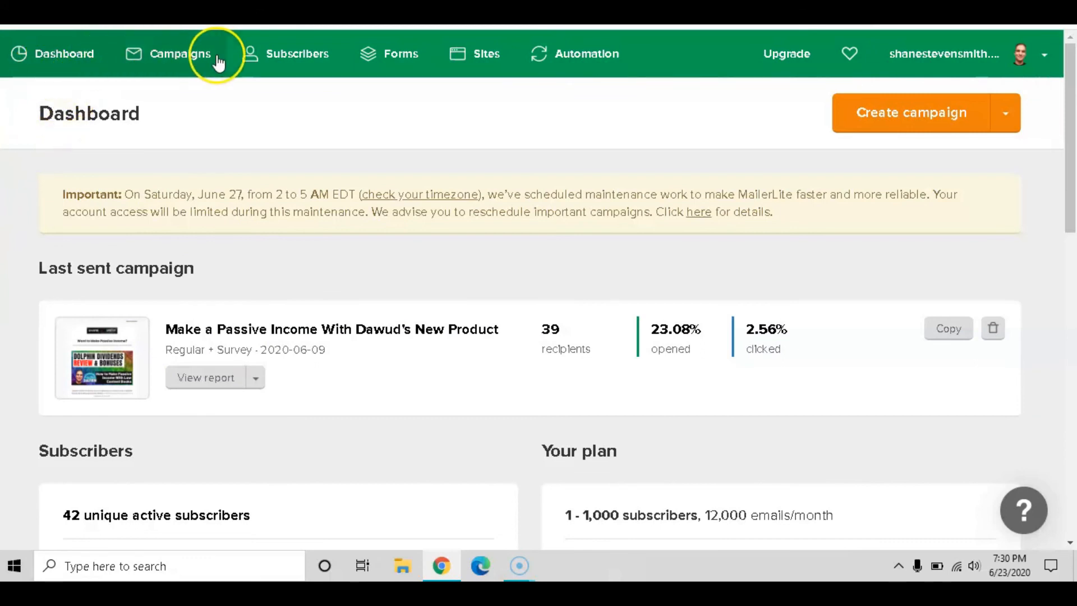
left_click(604, 66)
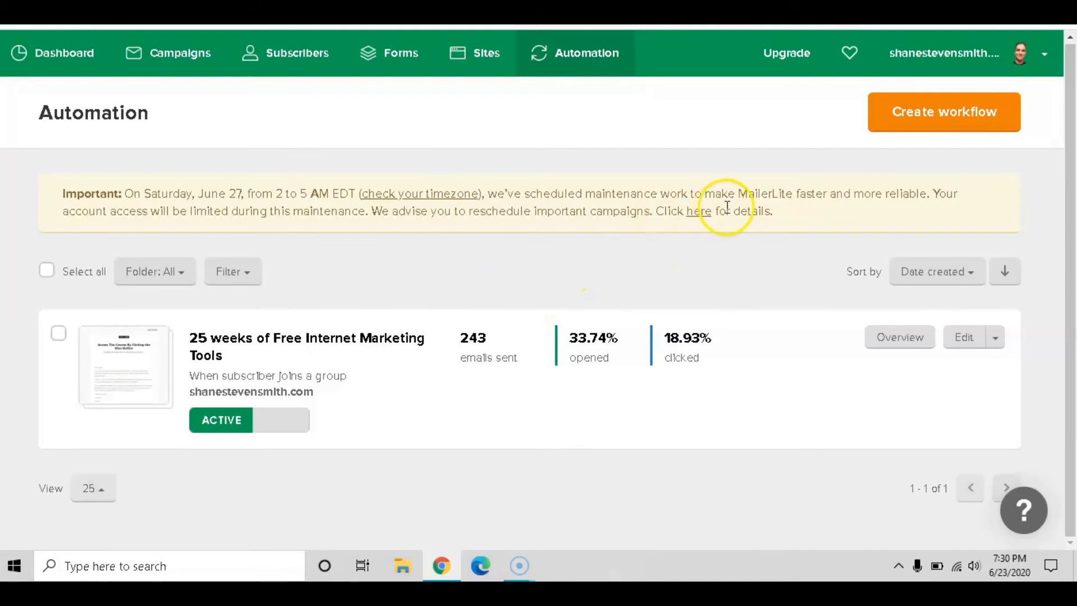
left_click(987, 125)
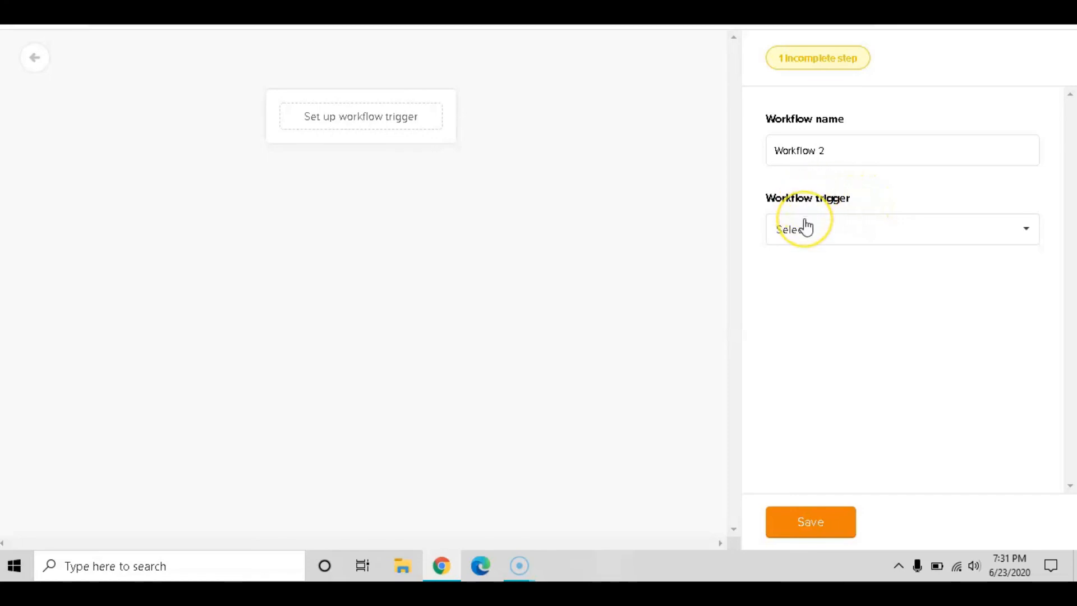
Keep the name Workflow 2 and set its trigger to 'When subscriber completes a form'
left_click(836, 150)
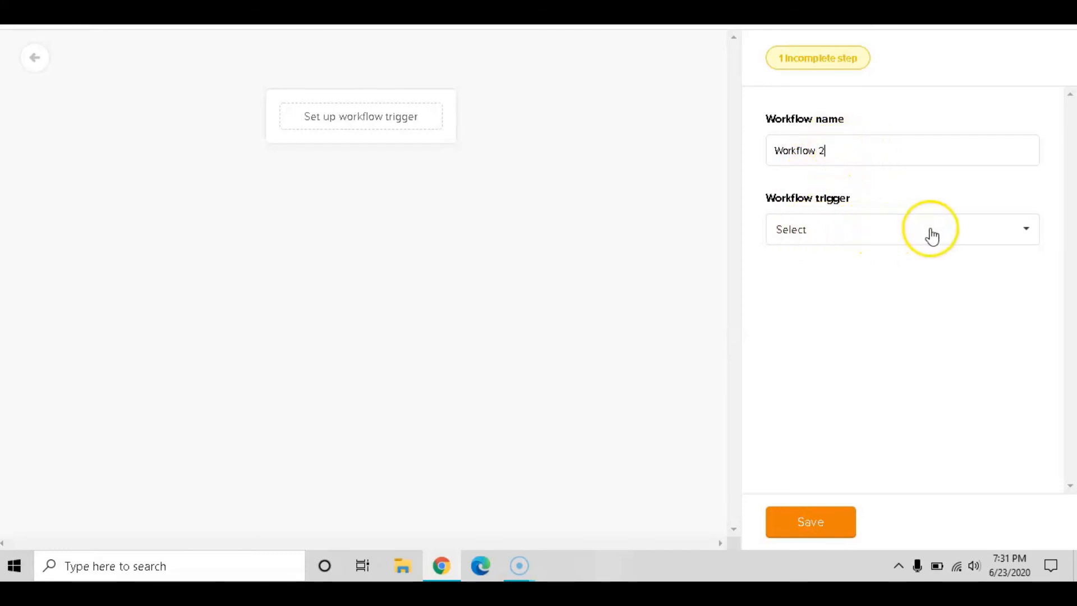
left_click(1025, 231)
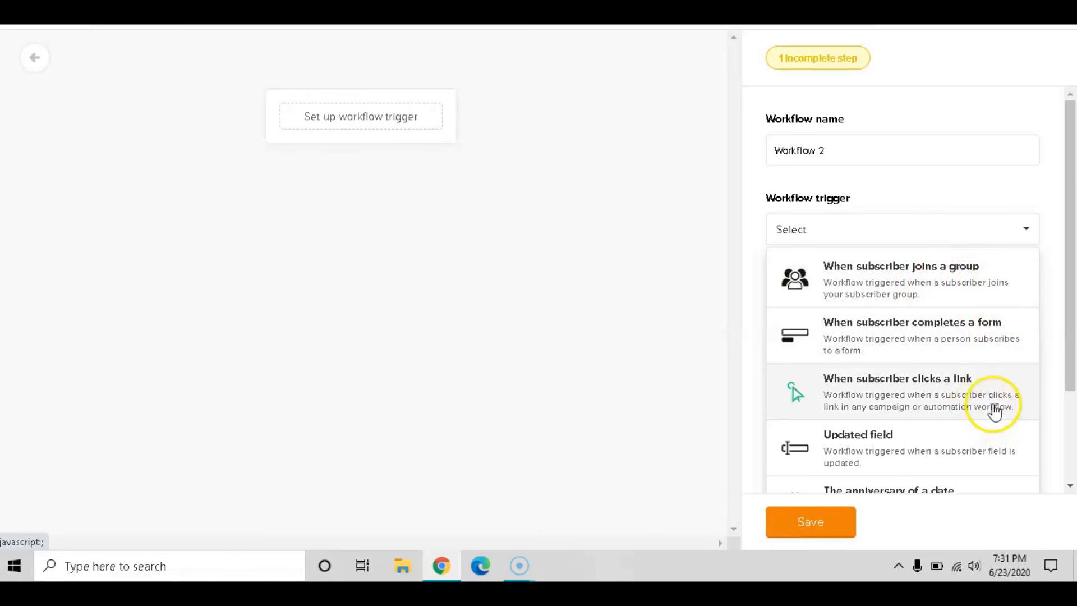
scroll(993, 407, "down", 2)
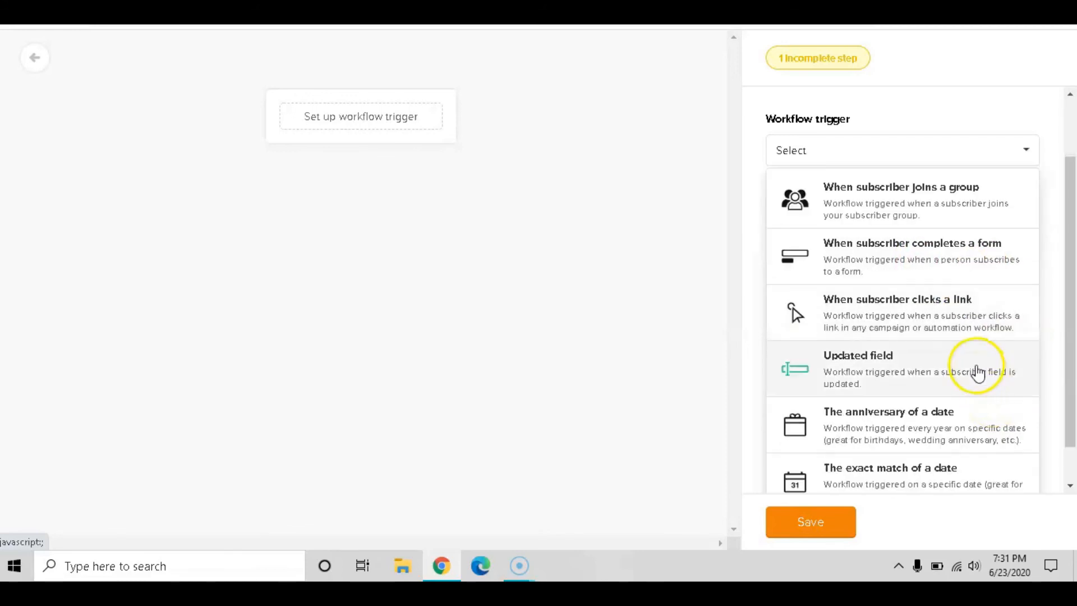
scroll(976, 368, "down", 1)
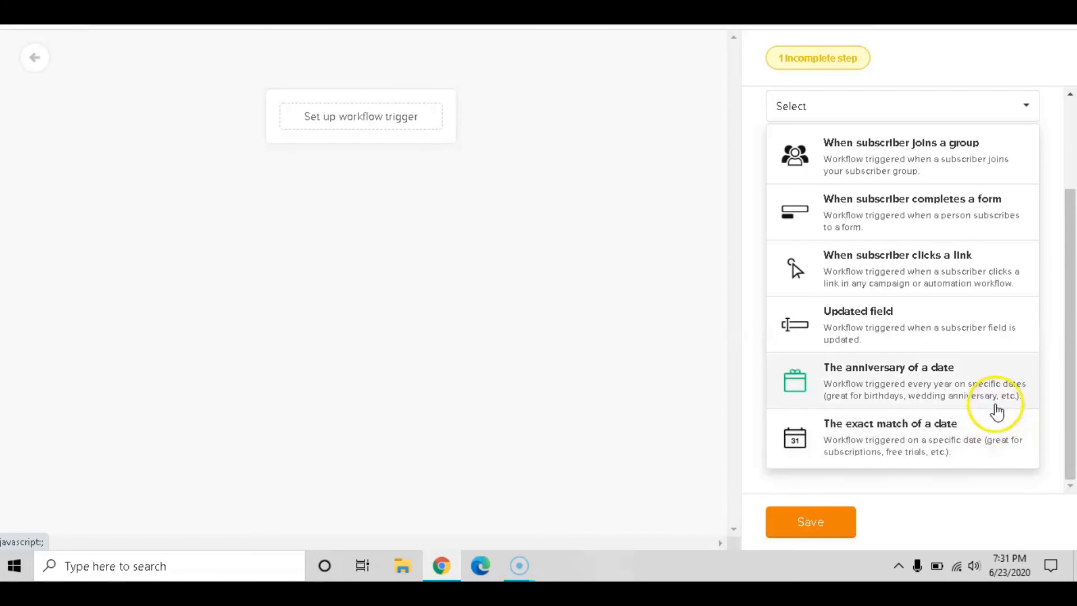
left_click(969, 210)
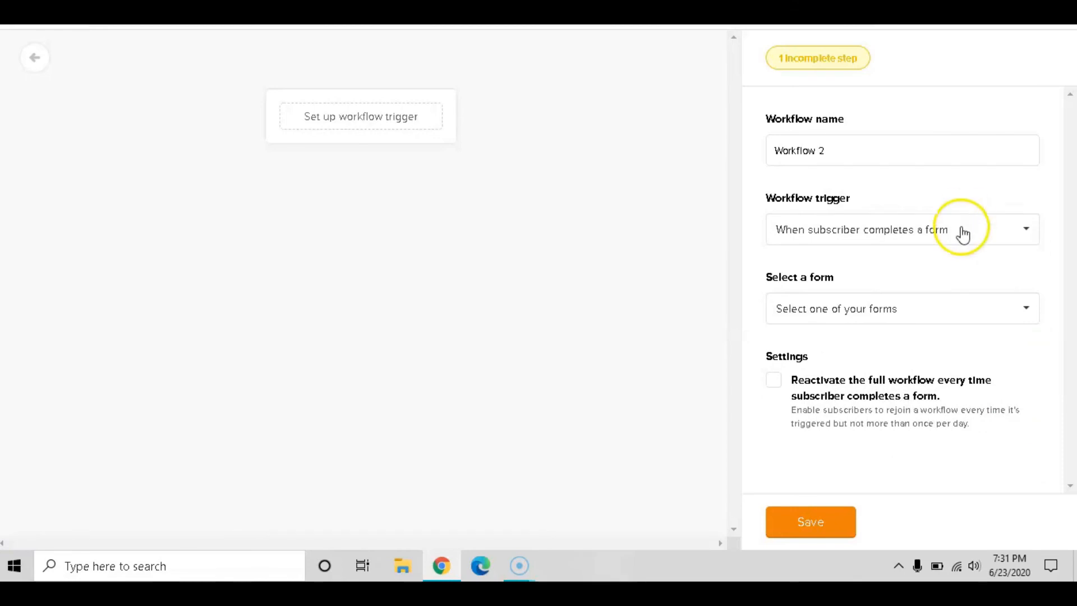
Select the '25 weeks of Free Internet Marketing Tools' form for the trigger and save it
left_click(933, 312)
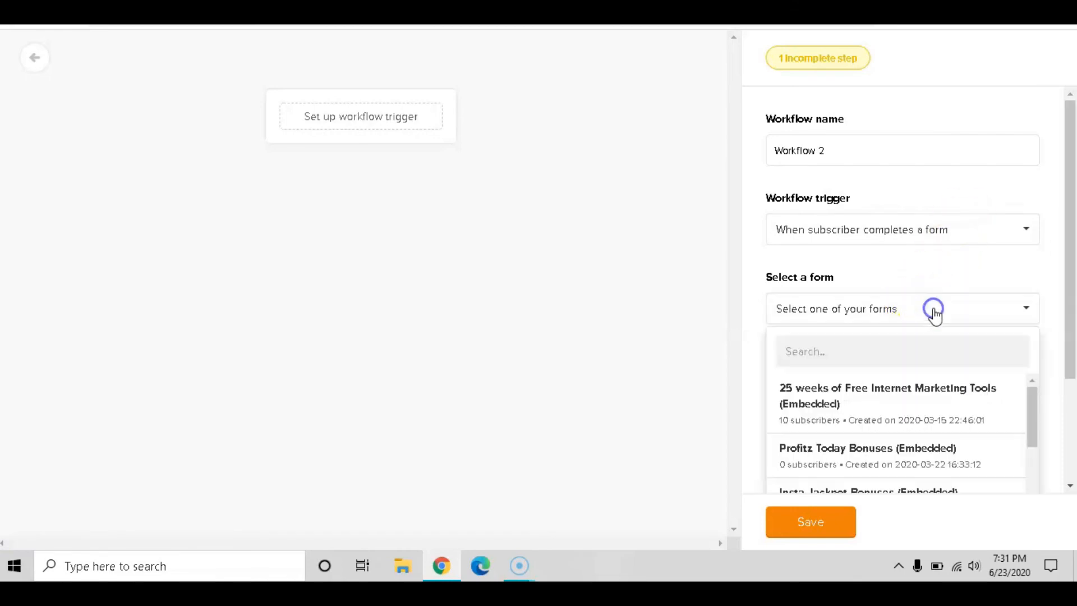
scroll(934, 387, "down", 10)
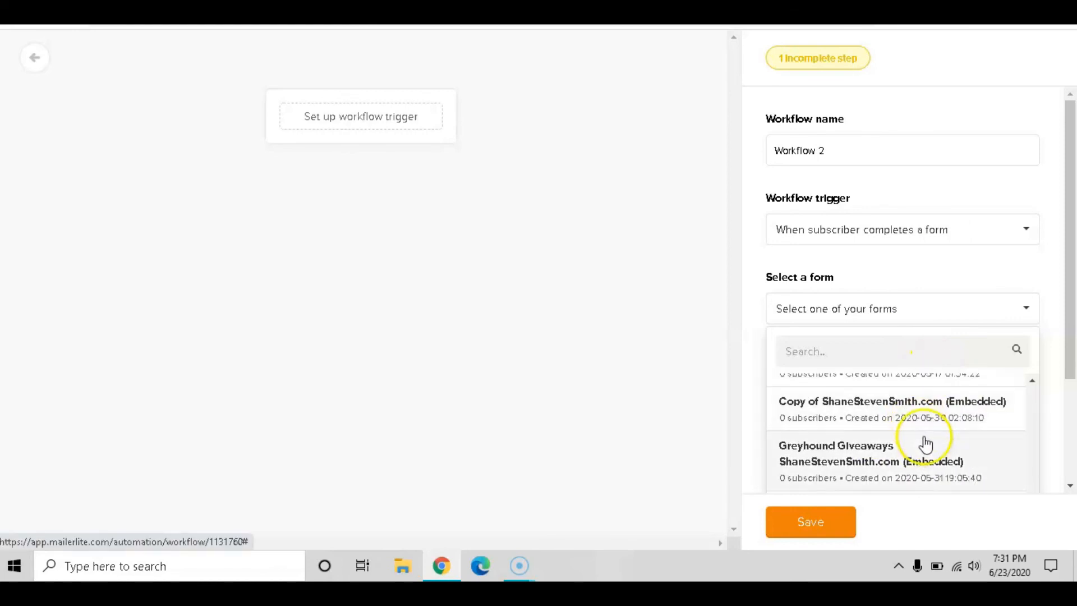
scroll(926, 440, "down", 10)
scroll(928, 438, "up", 1)
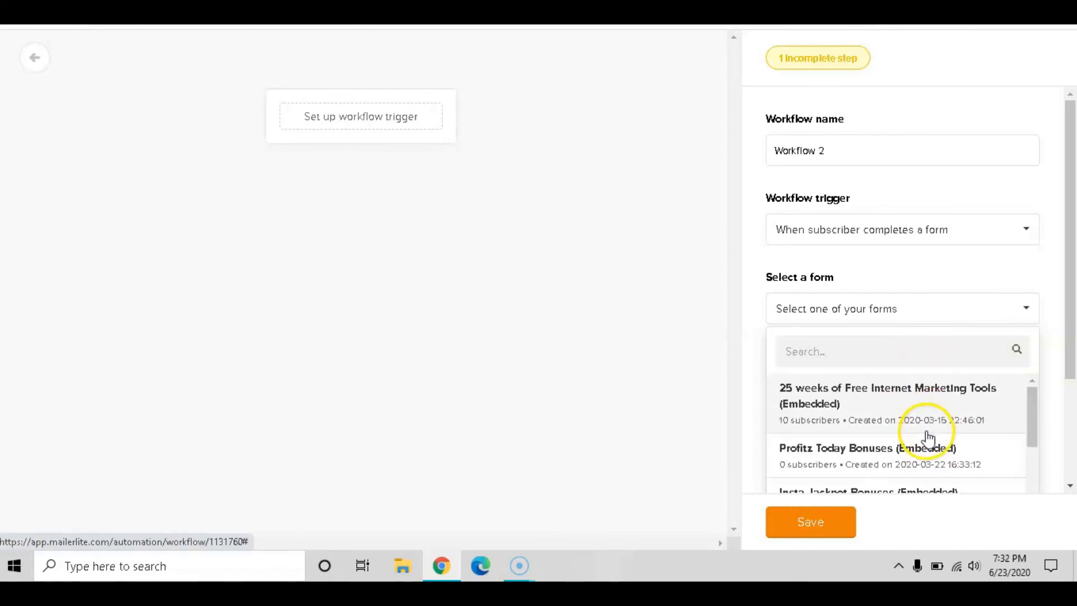
left_click(924, 392)
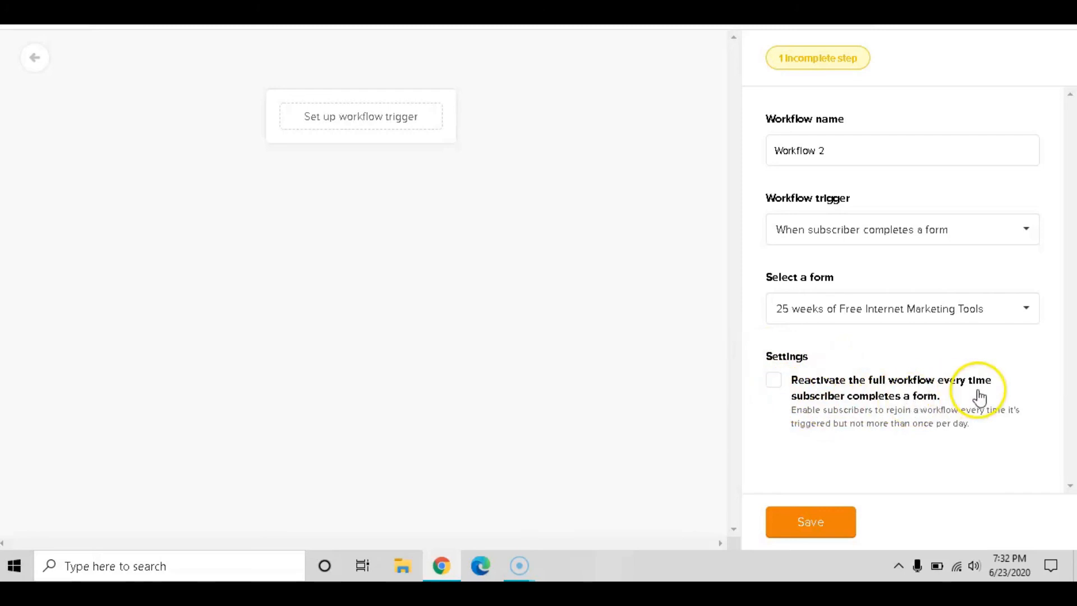
left_click(843, 527)
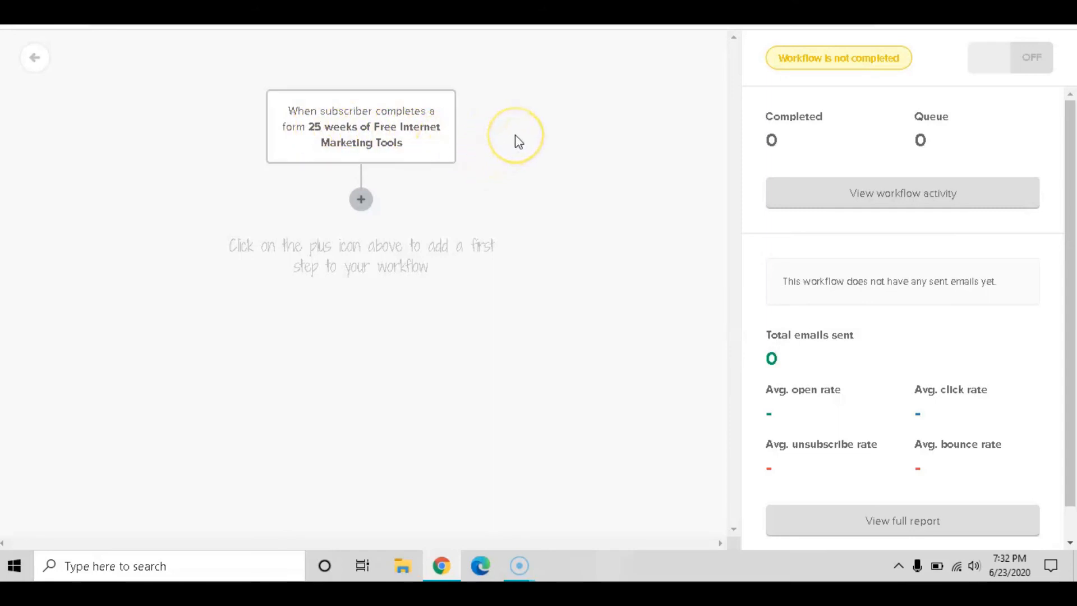
Add an Email step directly after the workflow trigger
left_click(361, 201)
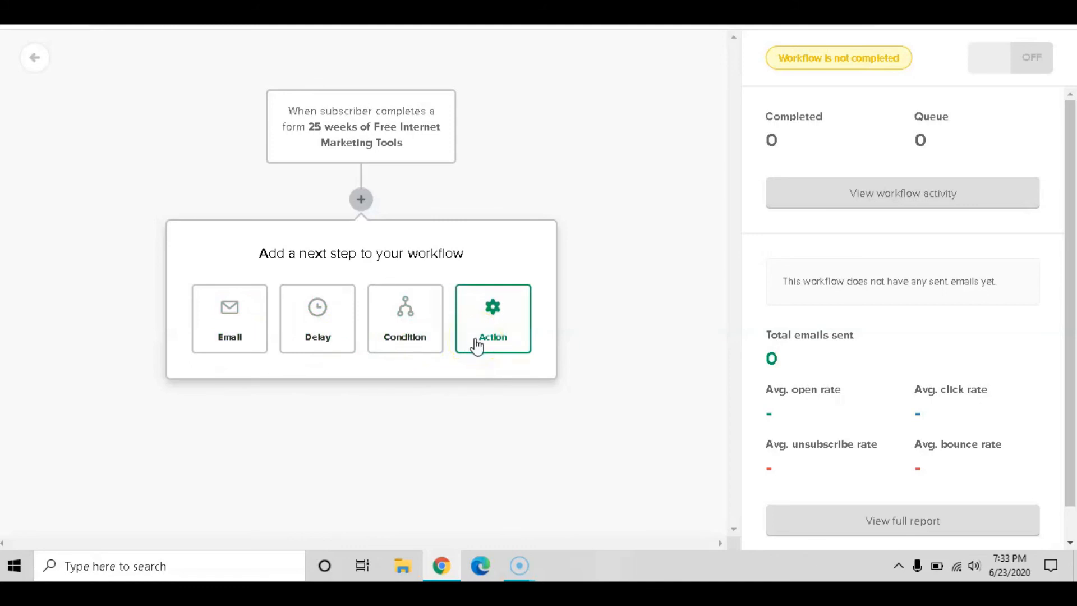
left_click(252, 334)
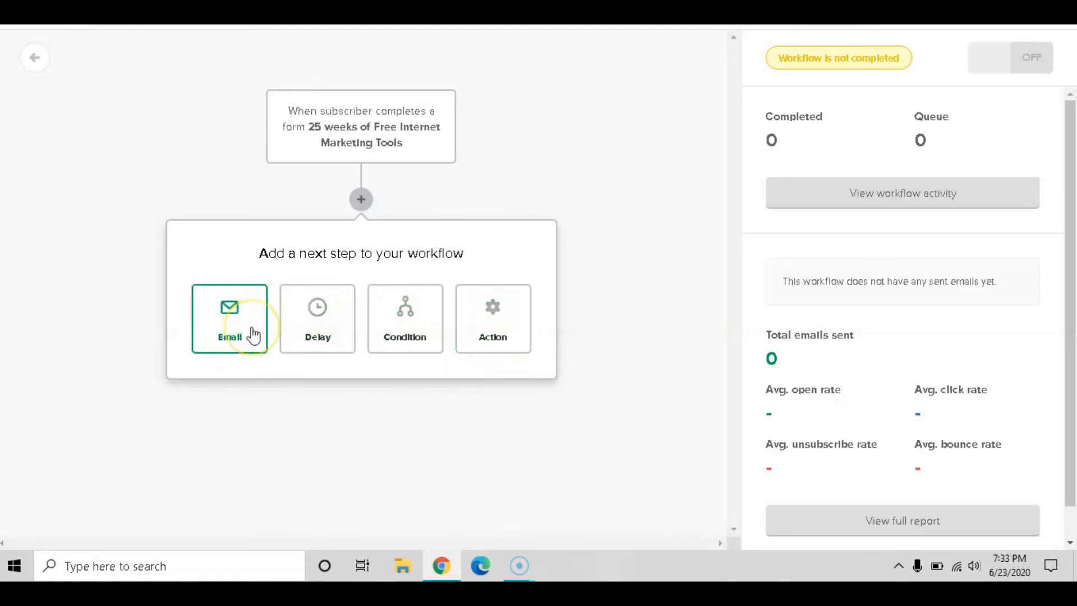
left_click(252, 334)
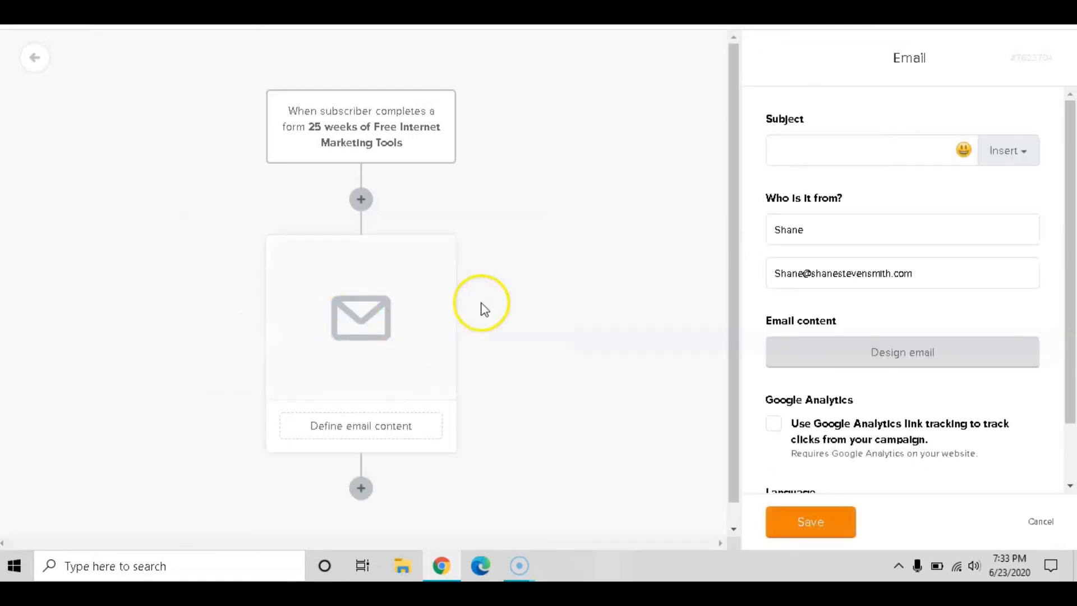
scroll(522, 291, "down", 1)
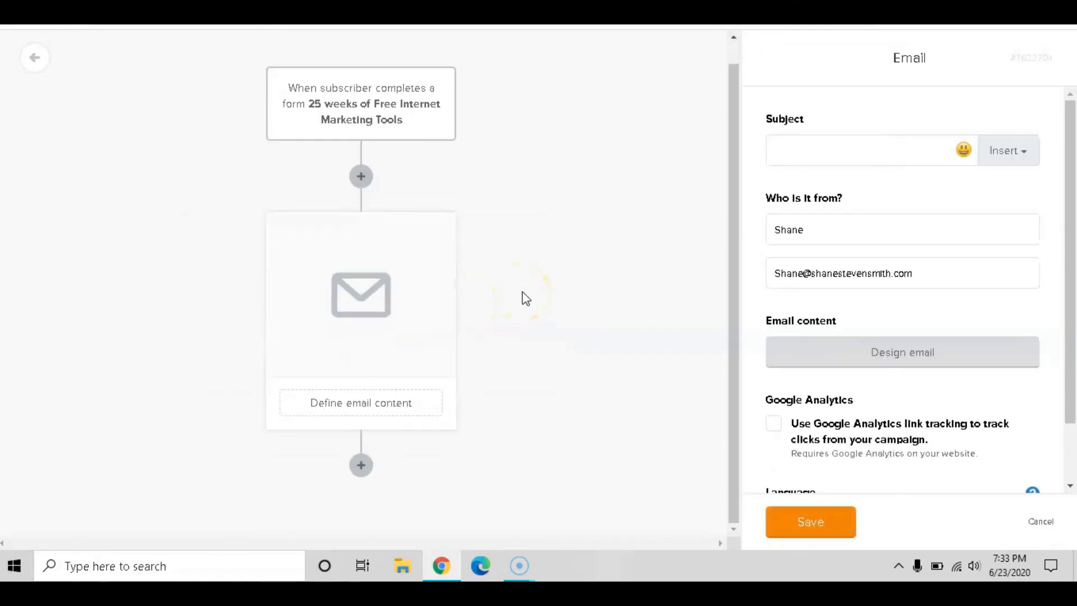
left_click(454, 254)
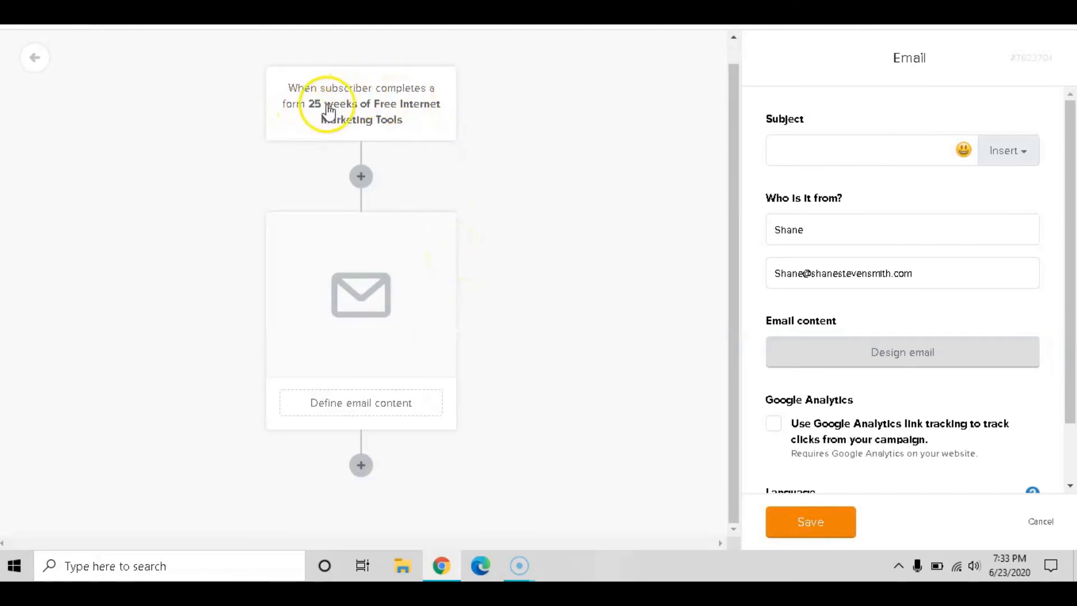
Enter 'Test' as the email subject and move on to designing its content
left_click(823, 149)
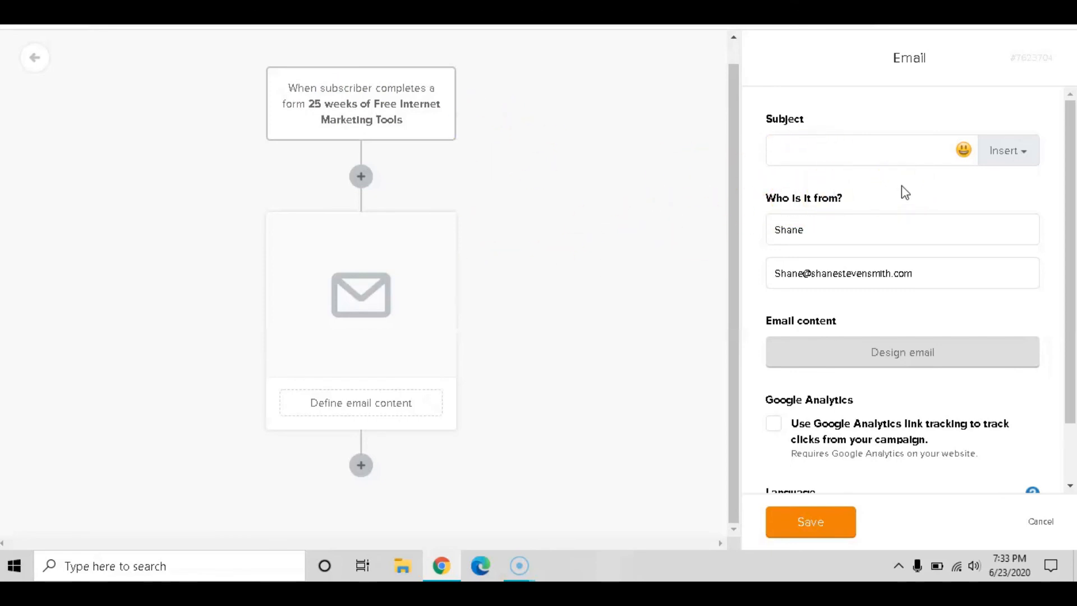
type("Test")
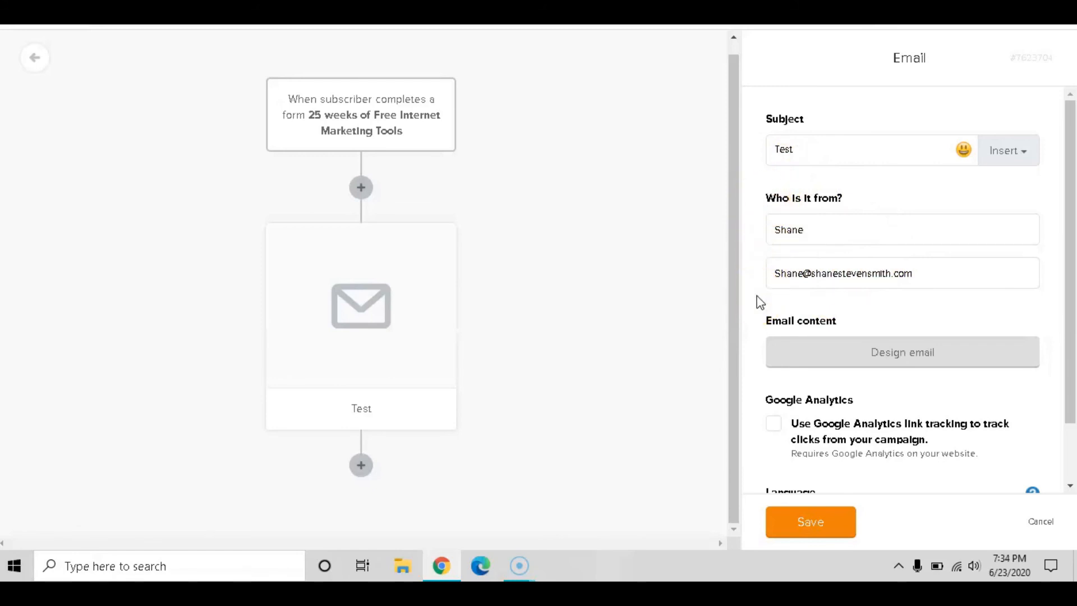
scroll(892, 328, "down", 2)
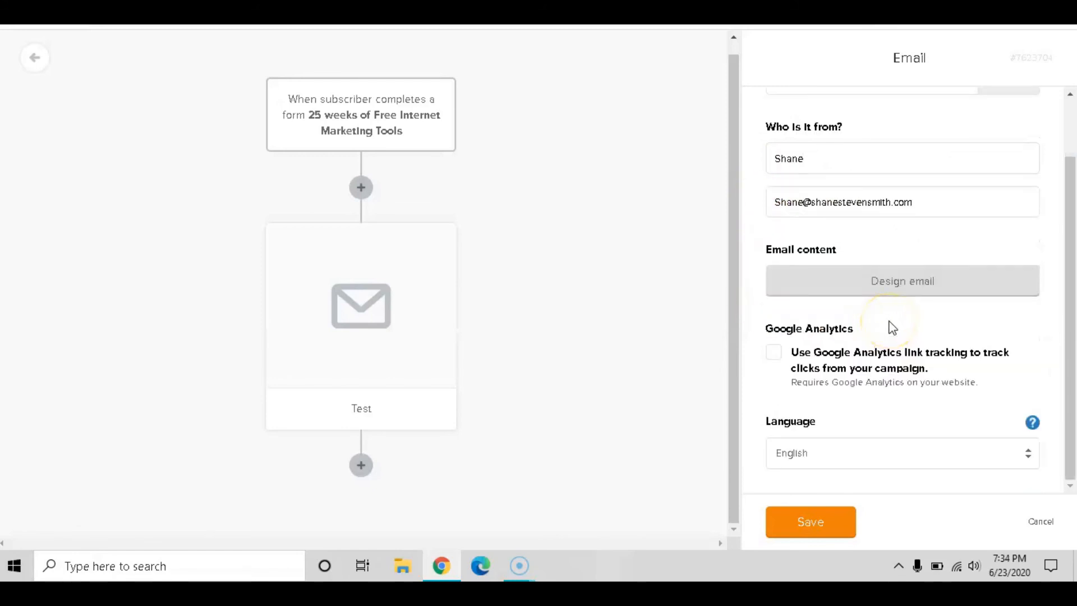
left_click(897, 286)
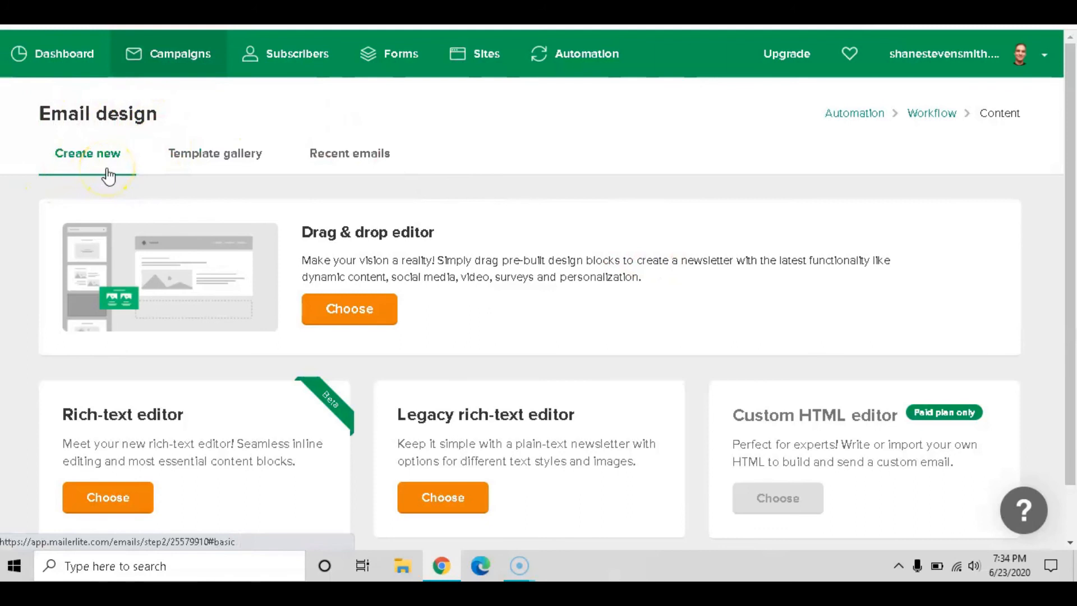
Browse the Template gallery and Recent emails, then pick the Drag & drop editor under Create new
left_click(226, 166)
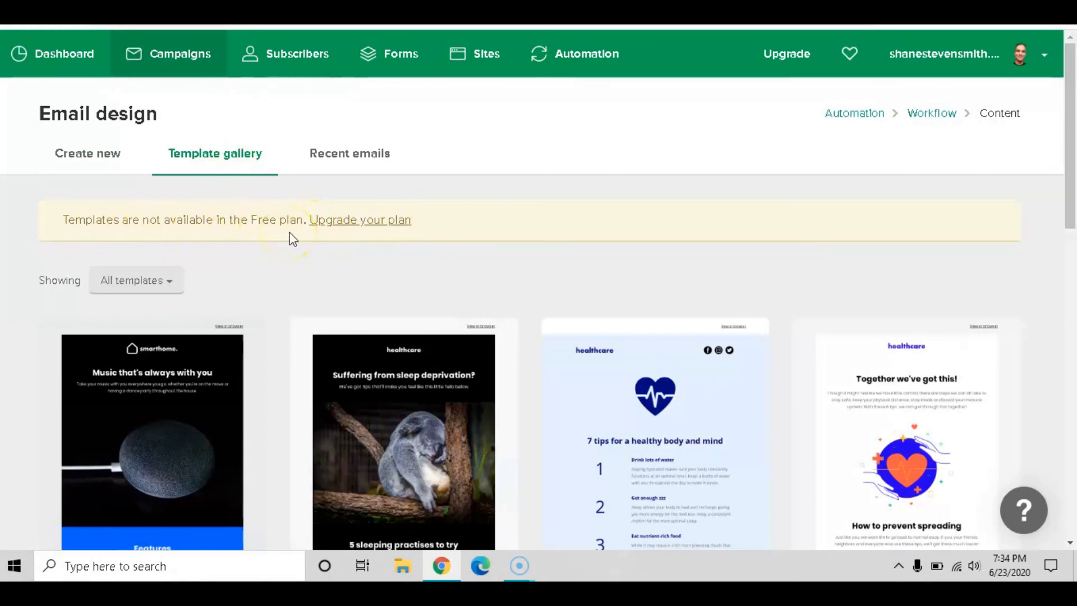
left_click(348, 157)
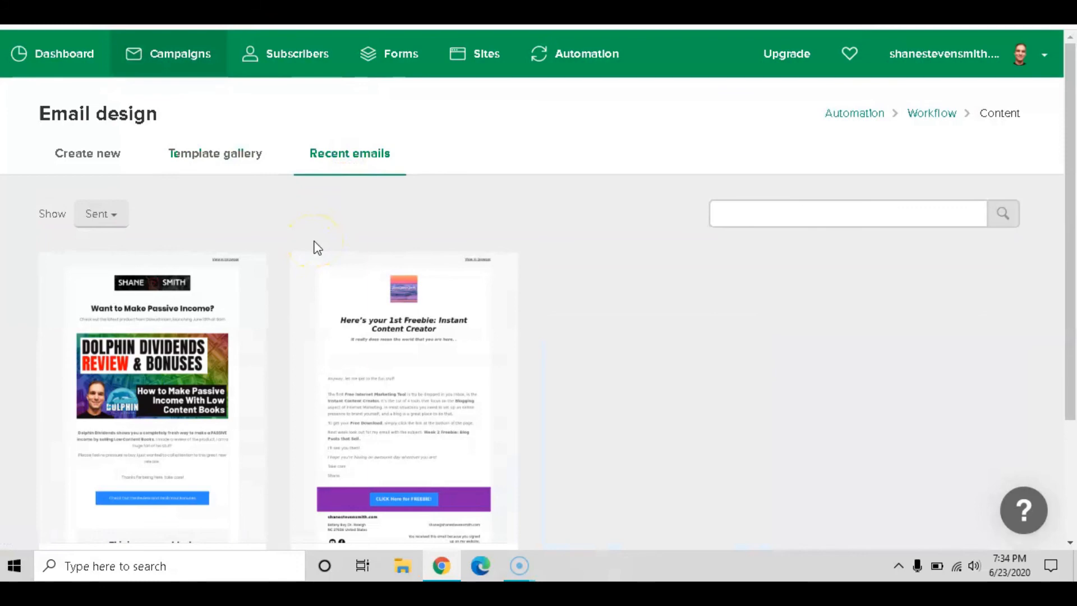
scroll(314, 242, "down", 3)
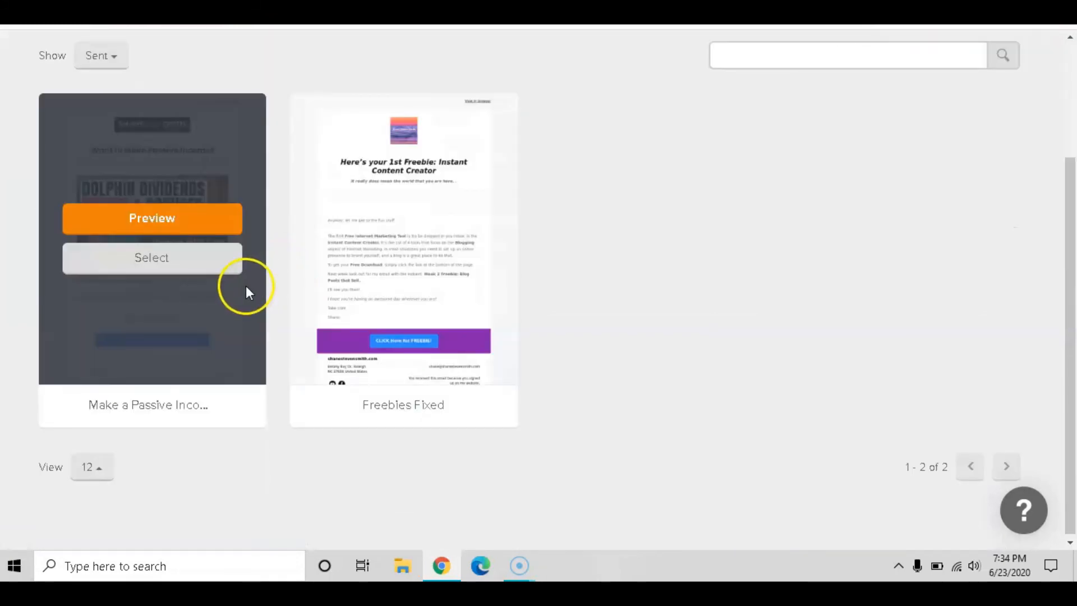
scroll(248, 283, "up", 2)
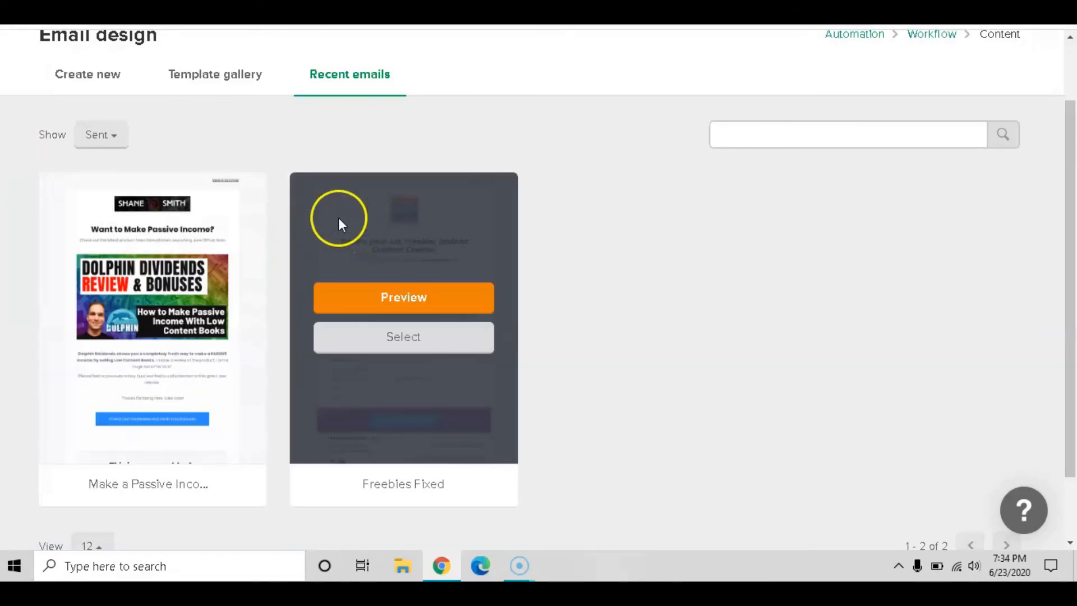
scroll(270, 187, "up", 2)
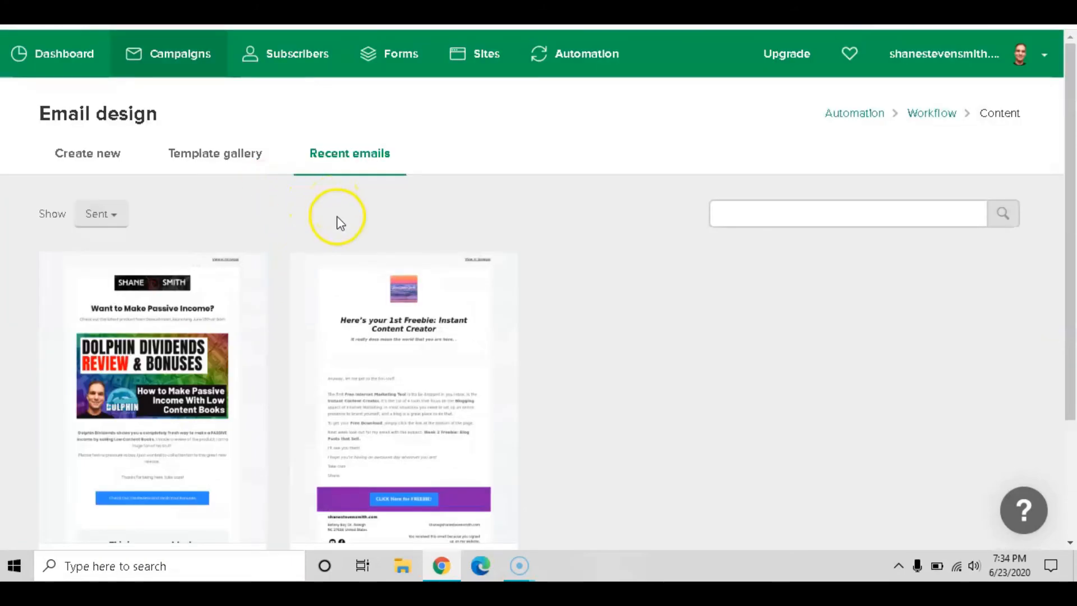
left_click(79, 162)
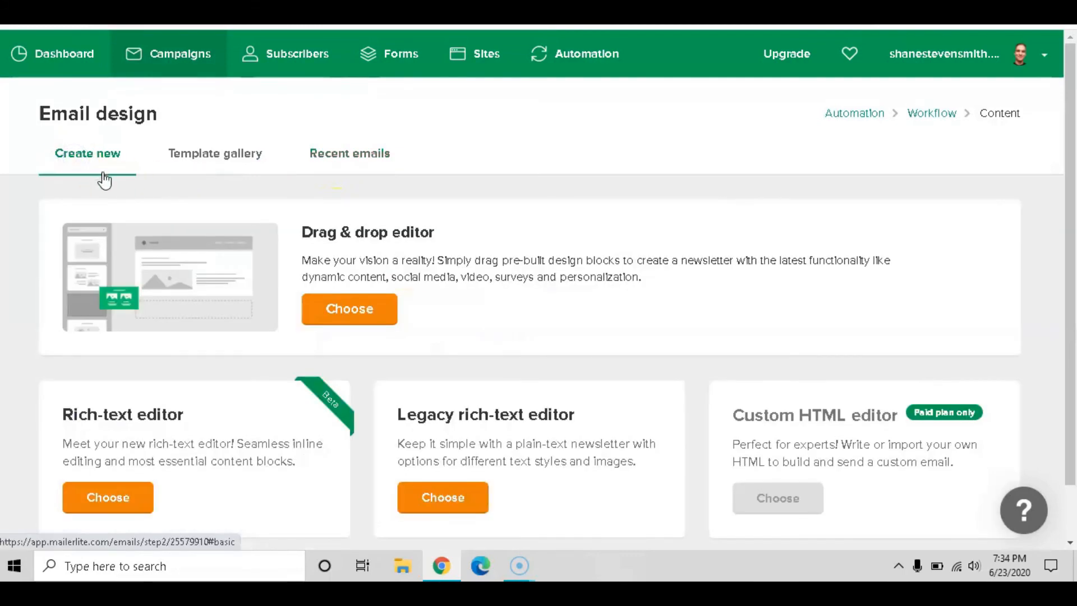
left_click(139, 237)
scroll(166, 245, "down", 1)
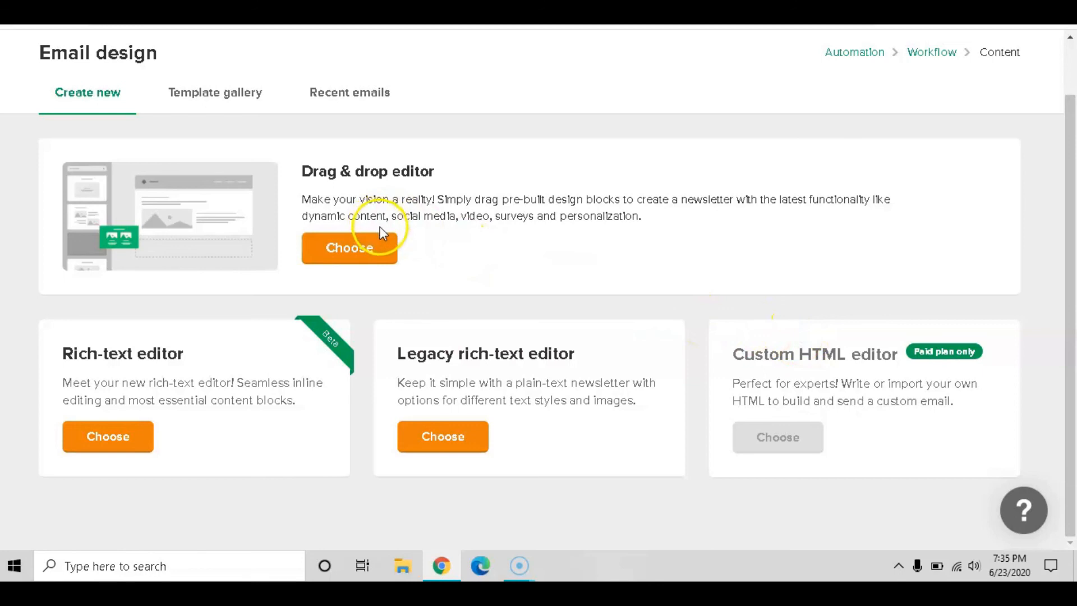
left_click(336, 251)
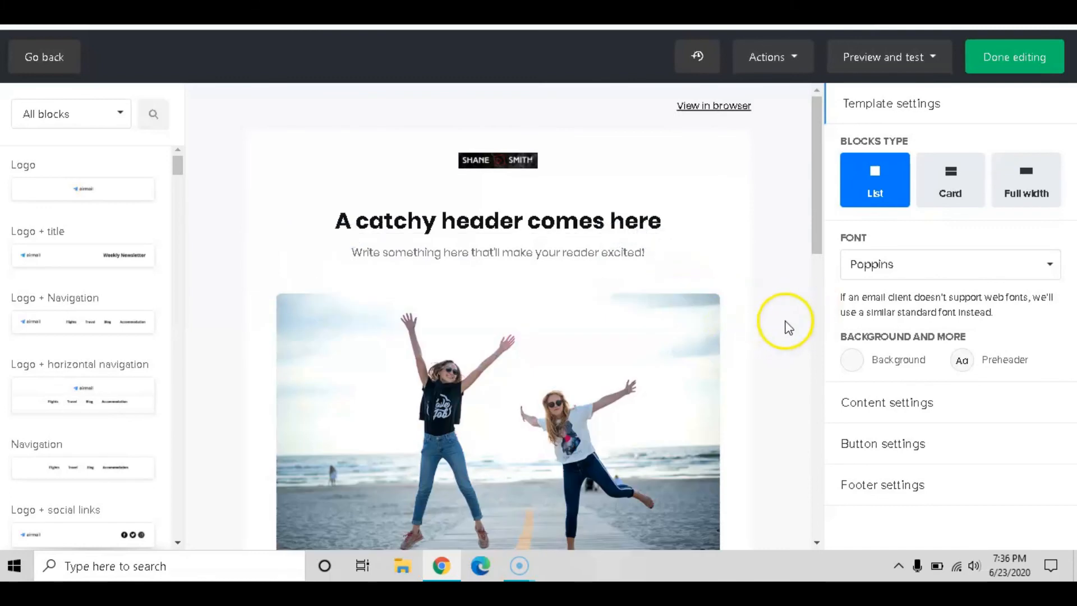
Scroll through the default template's logo, heading, subtitle and photo, then open the logo block editor
scroll(769, 234, "down", 4)
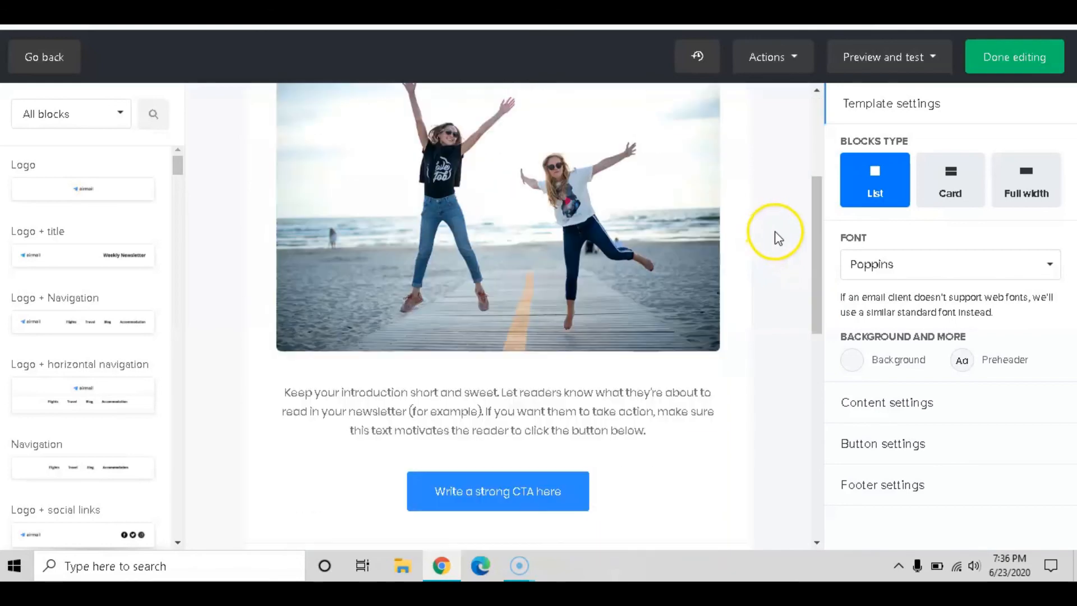
scroll(778, 232, "down", 10)
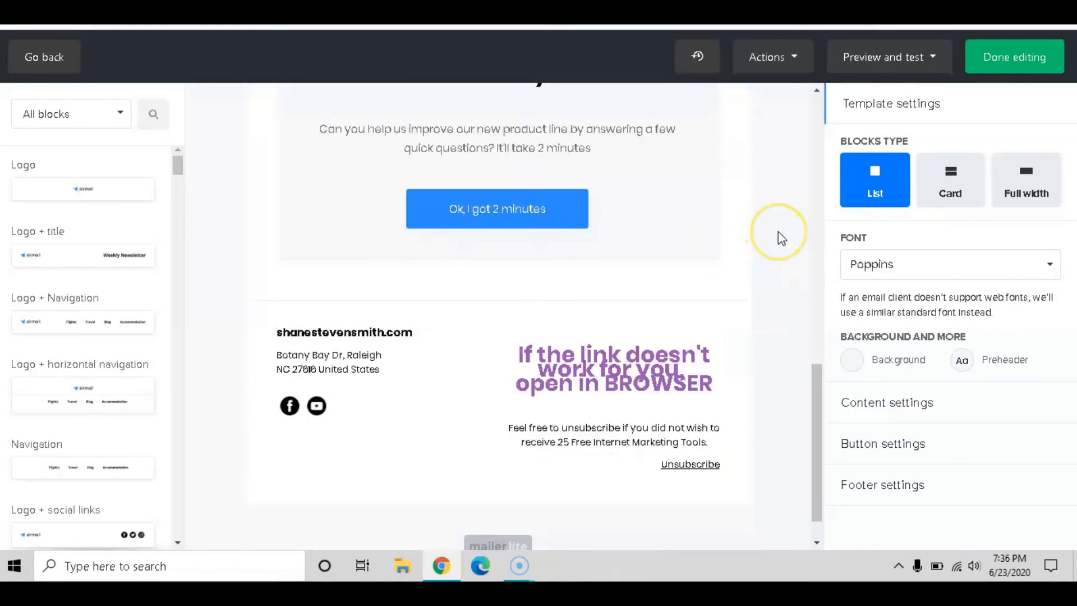
scroll(781, 238, "down", 1)
scroll(788, 241, "up", 15)
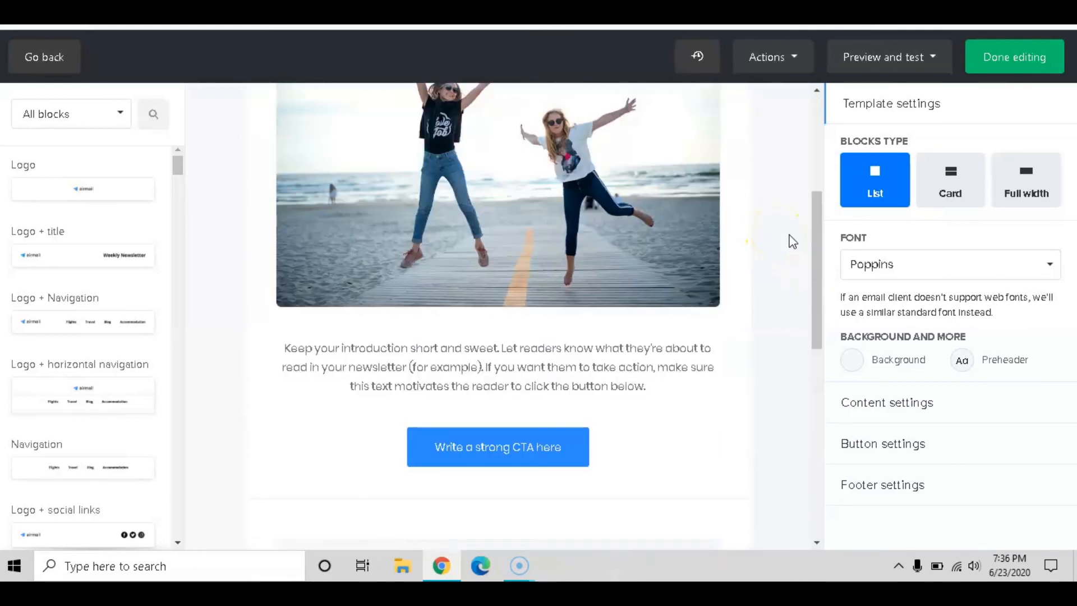
scroll(795, 247, "up", 1)
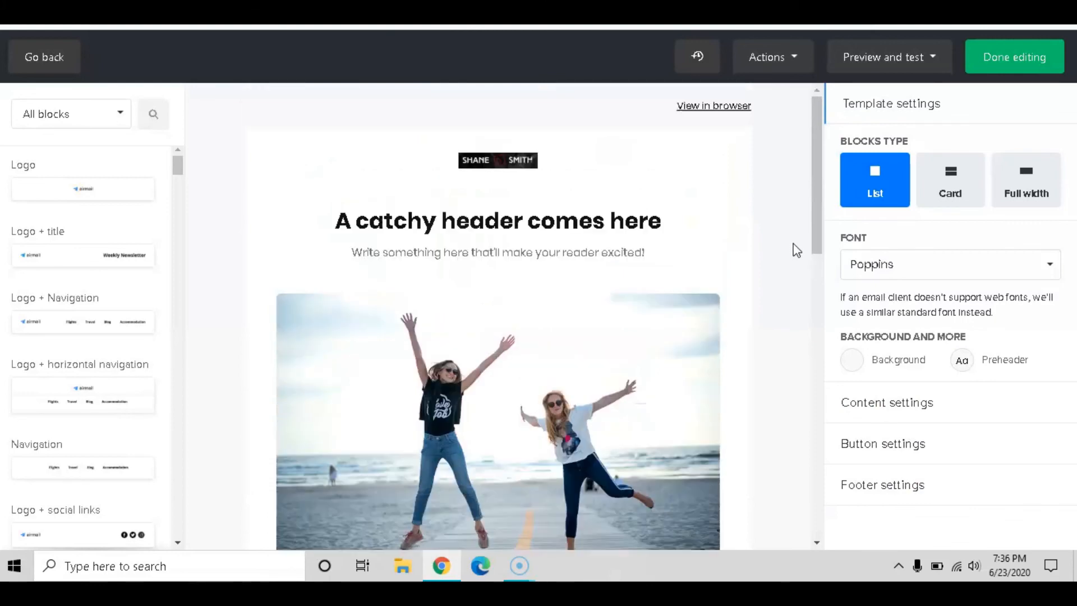
left_click(788, 244)
mouse_move(608, 163)
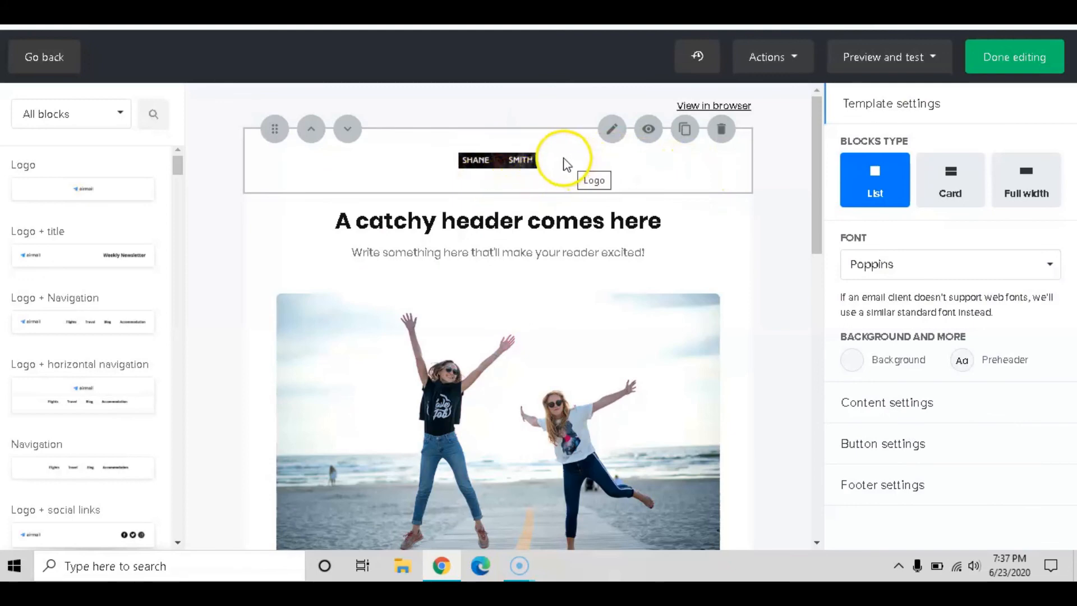
mouse_move(573, 217)
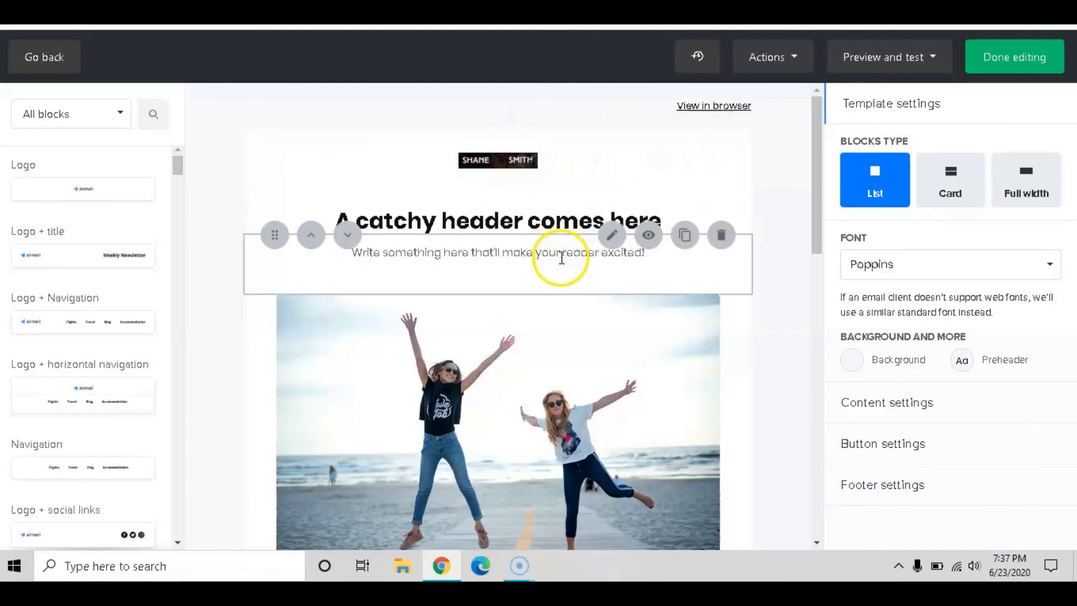
mouse_move(566, 318)
mouse_move(577, 186)
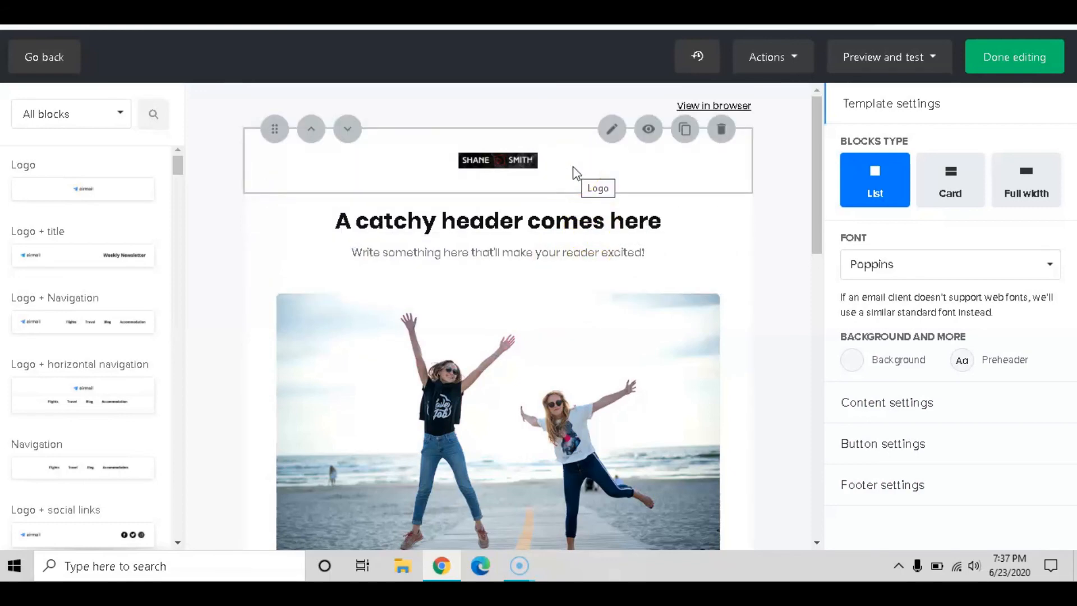
left_click(574, 171)
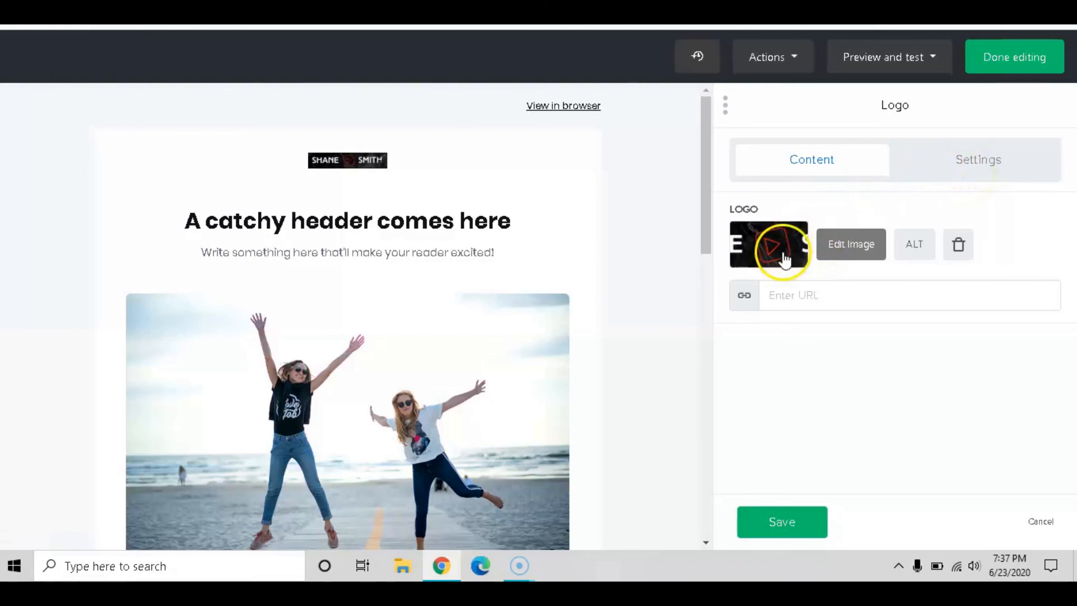
left_click(838, 250)
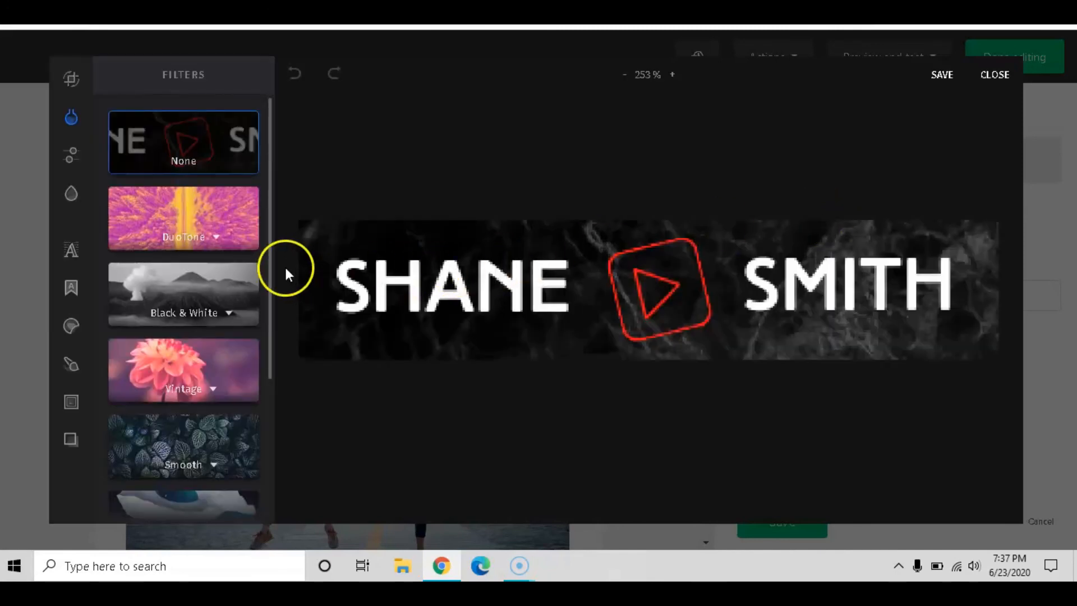
scroll(198, 230, "down", 4)
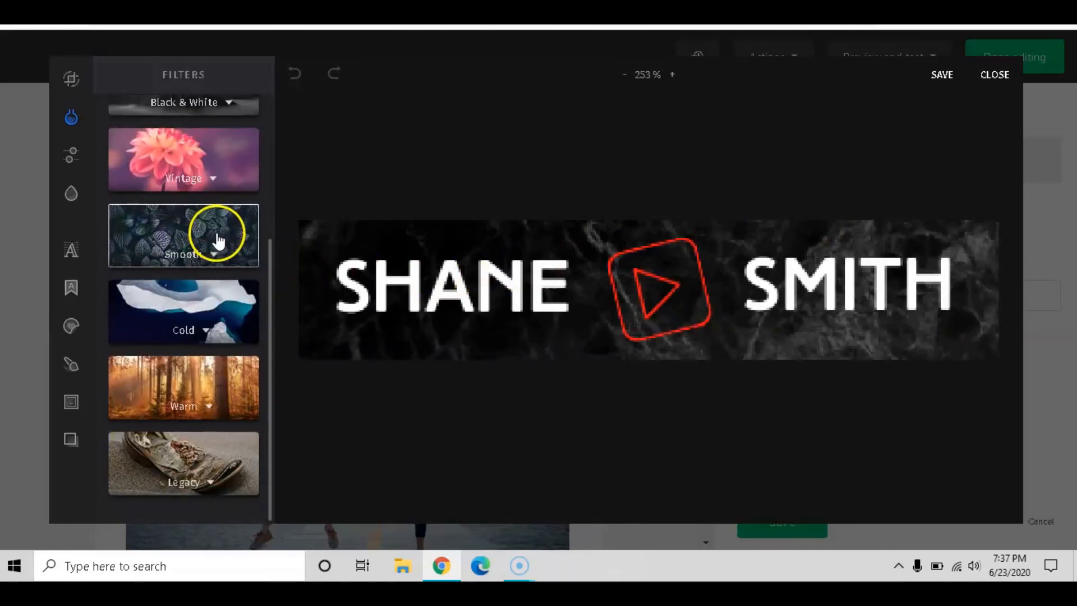
scroll(207, 348, "up", 4)
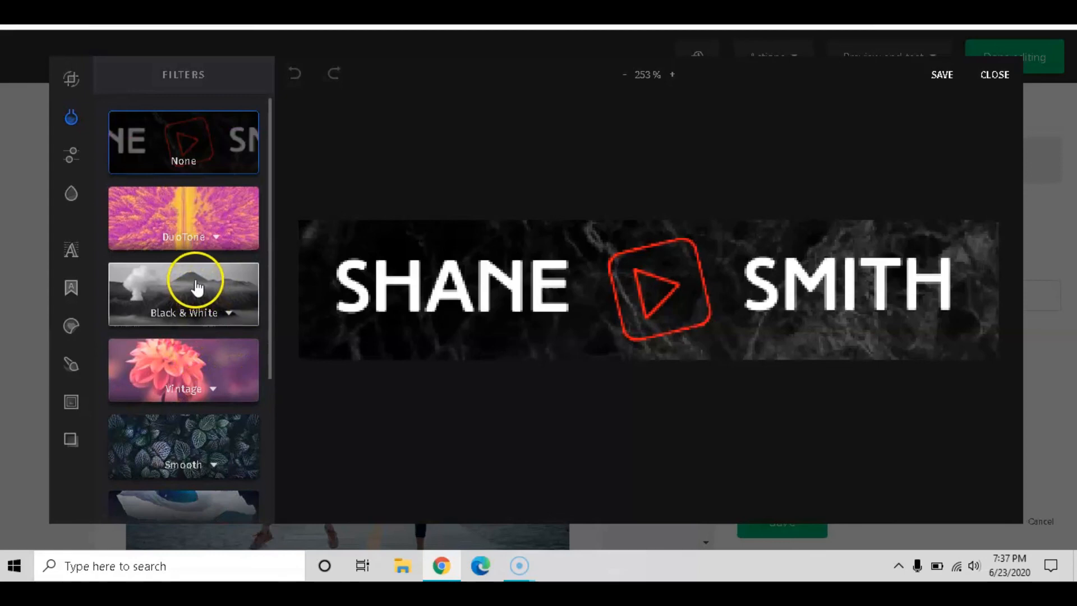
left_click(941, 75)
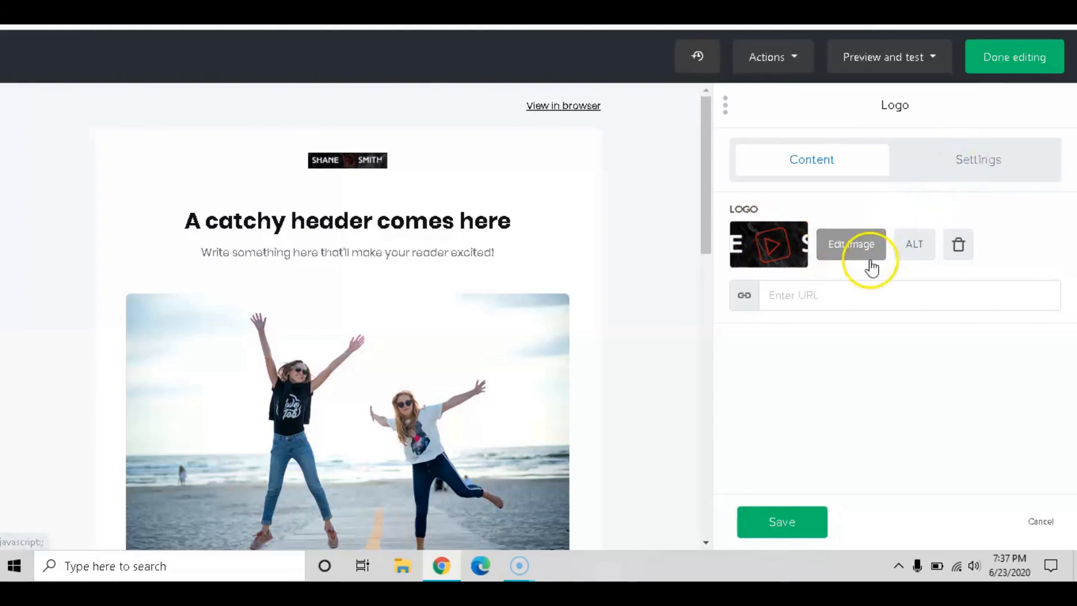
Check the logo settings, centre alignment and width 100, then save the logo block
left_click(999, 159)
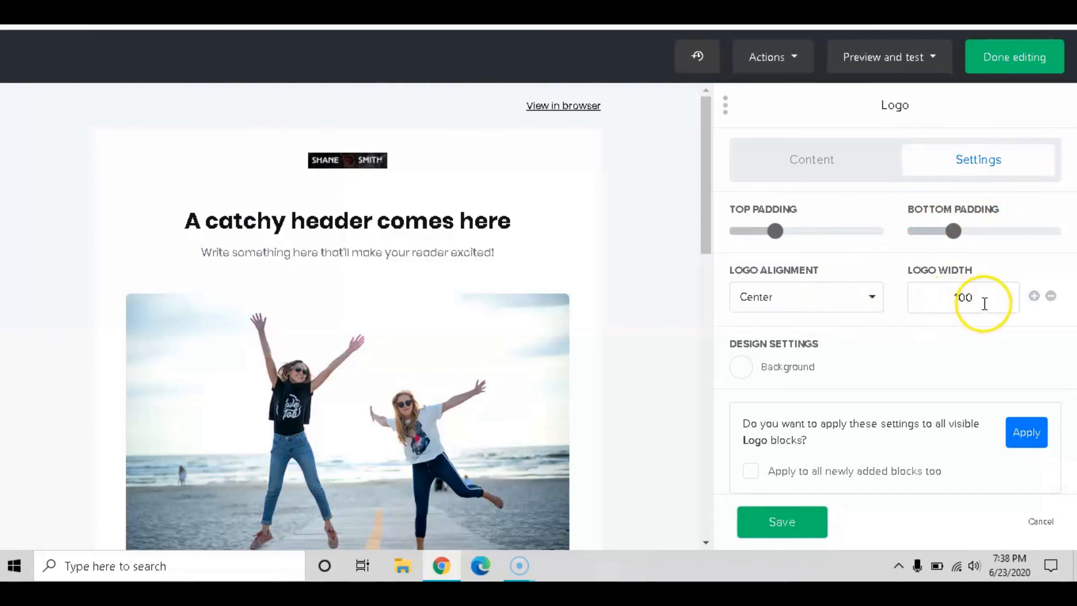
scroll(984, 305, "down", 1)
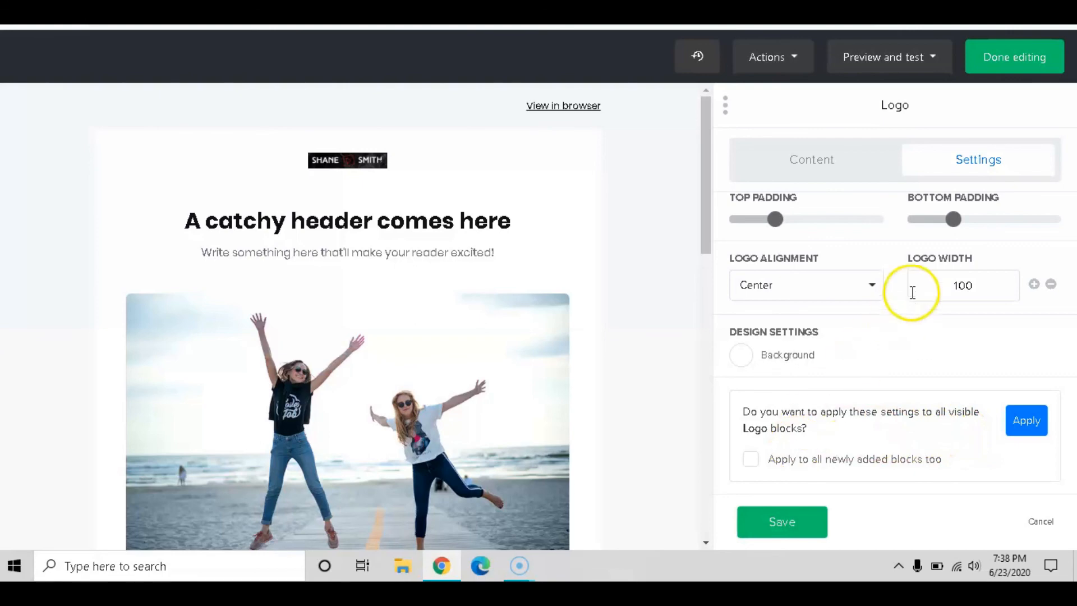
scroll(913, 292, "up", 1)
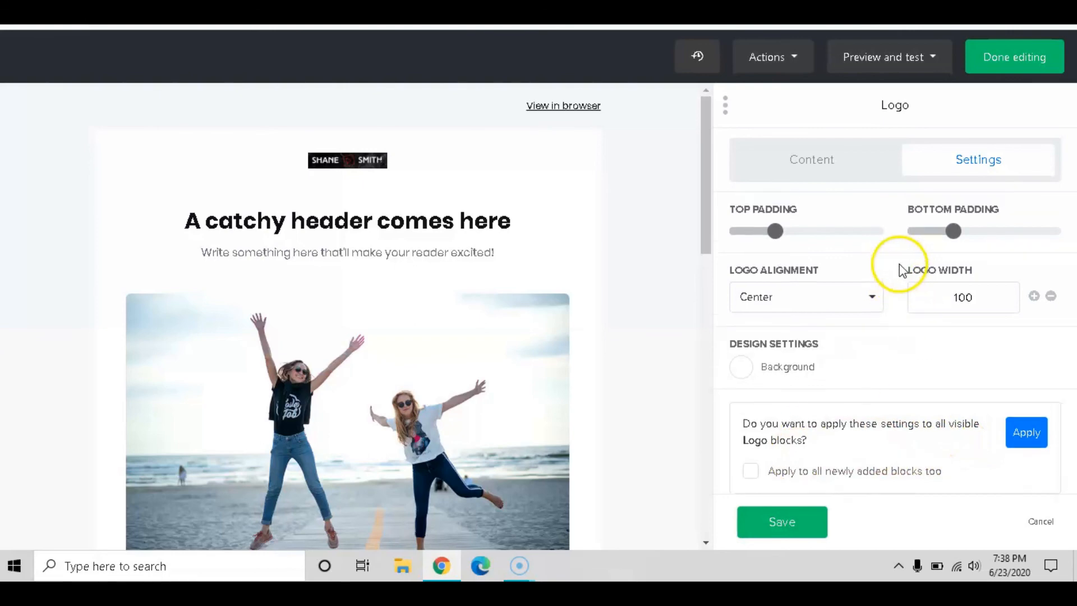
left_click(799, 523)
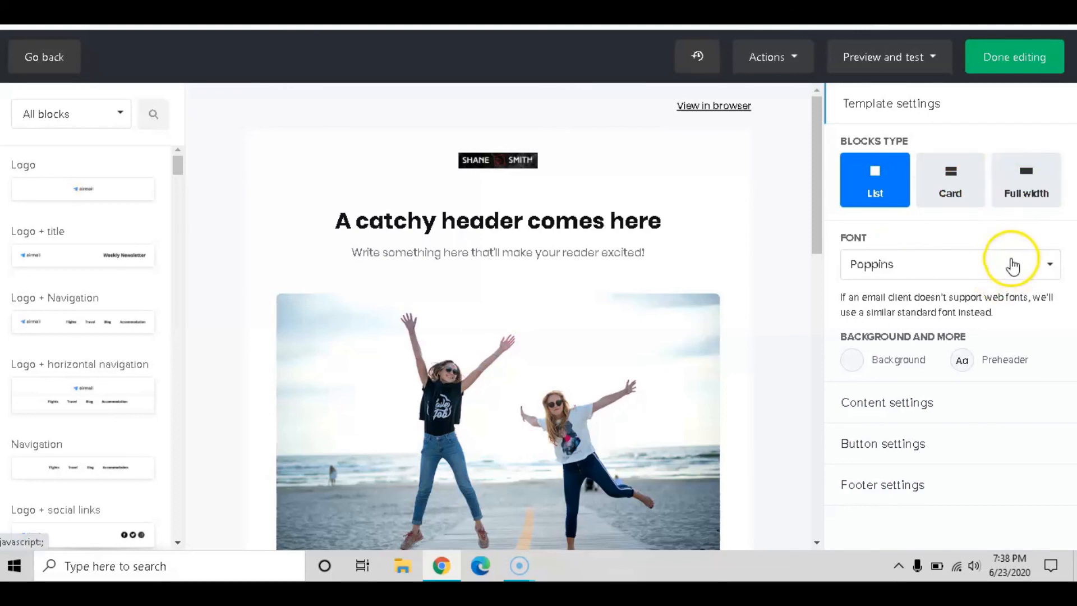
Change the template font from Poppins to Arial and reopen the logo block
left_click(1040, 272)
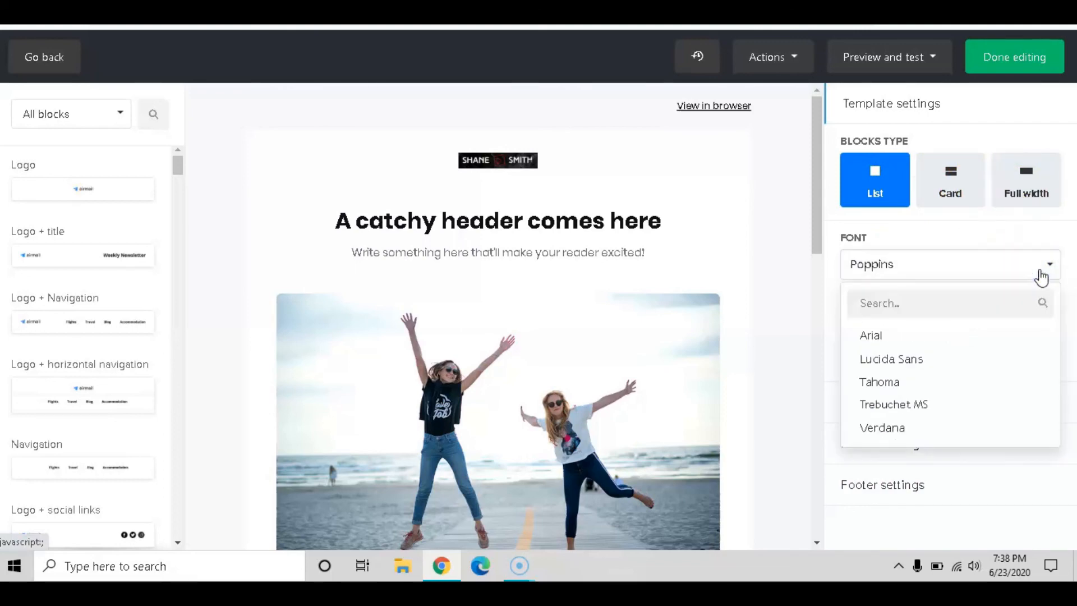
left_click(876, 334)
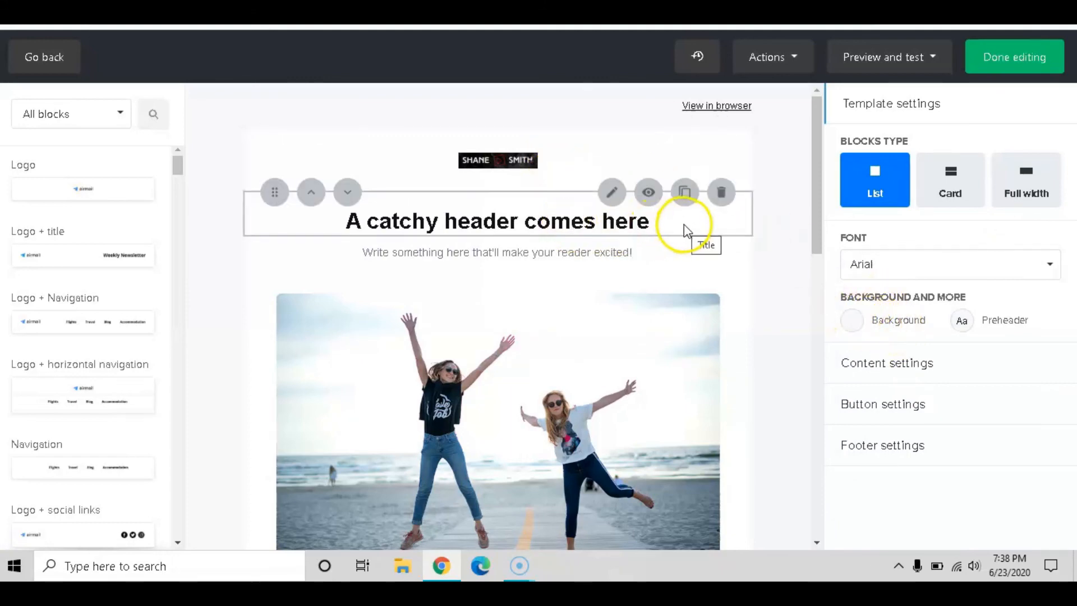
left_click(541, 175)
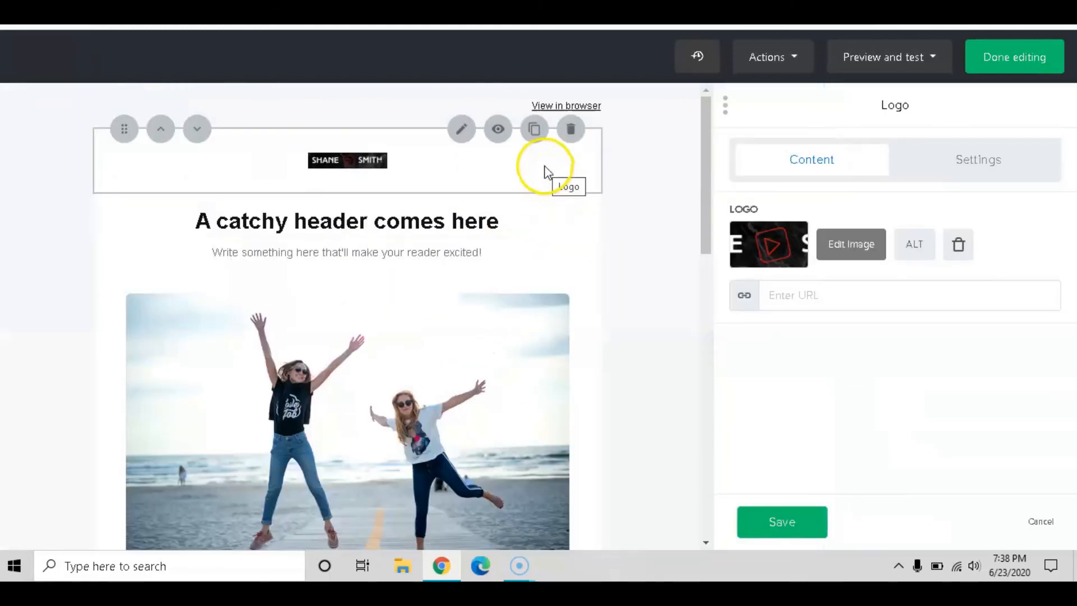
Replace the main heading text with 'Test Header'
left_click(376, 215)
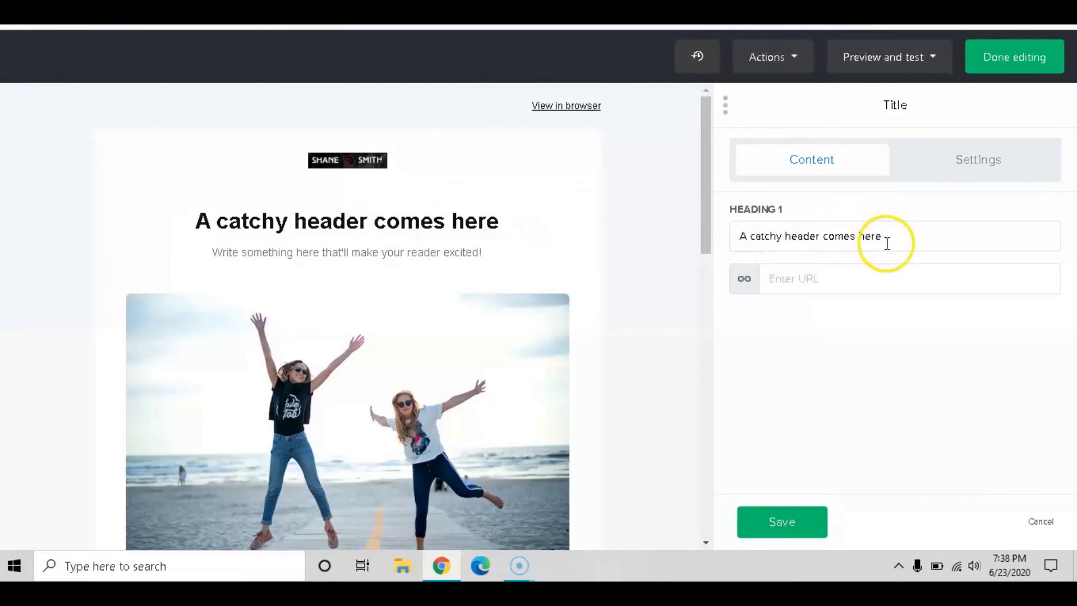
left_click_drag(889, 235, 751, 235)
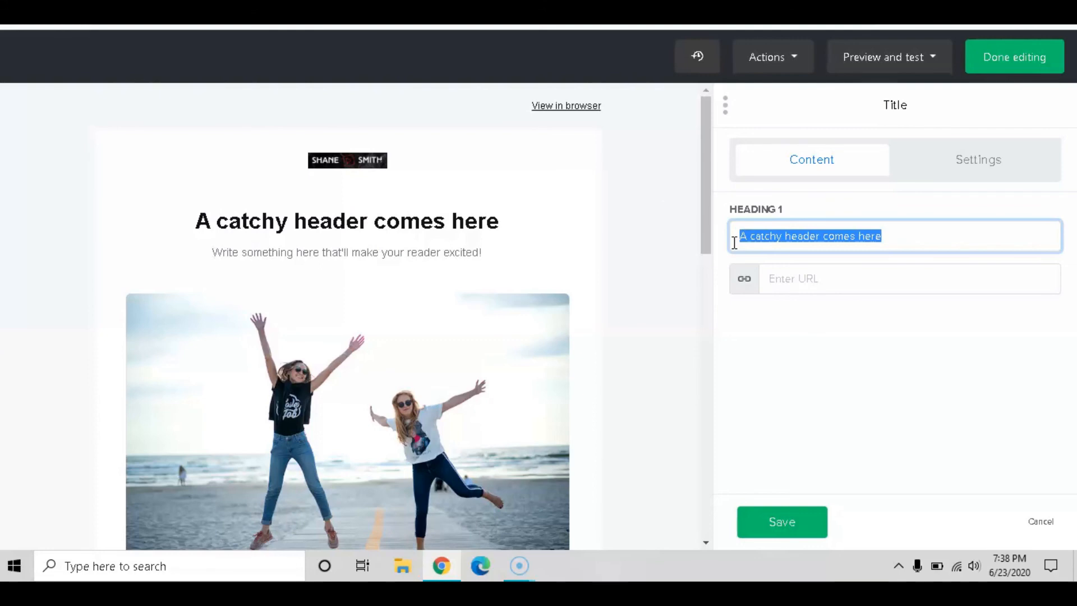
type("Test he")
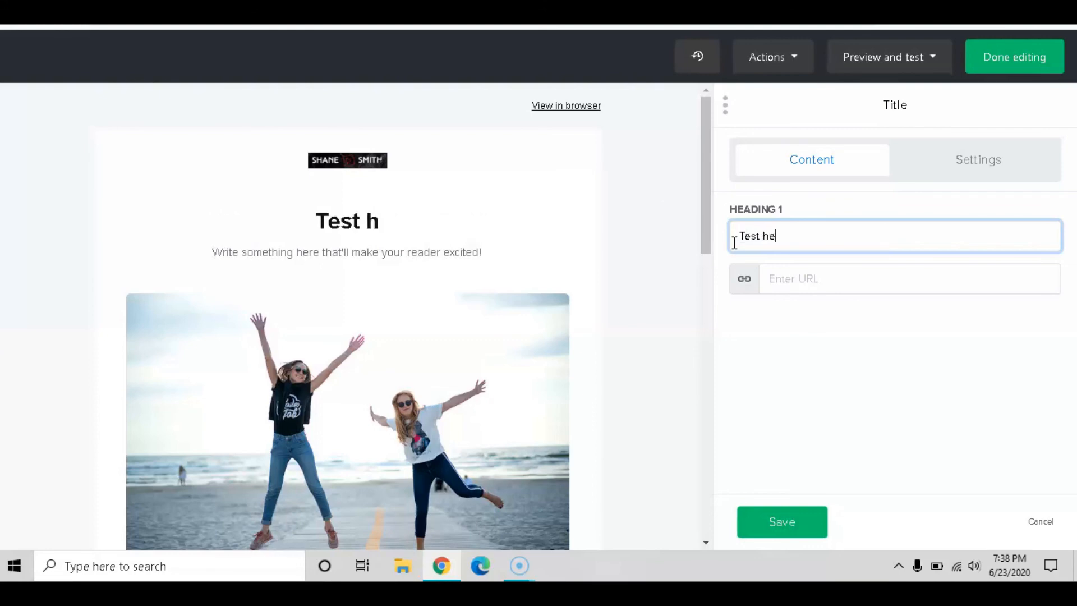
type("ad")
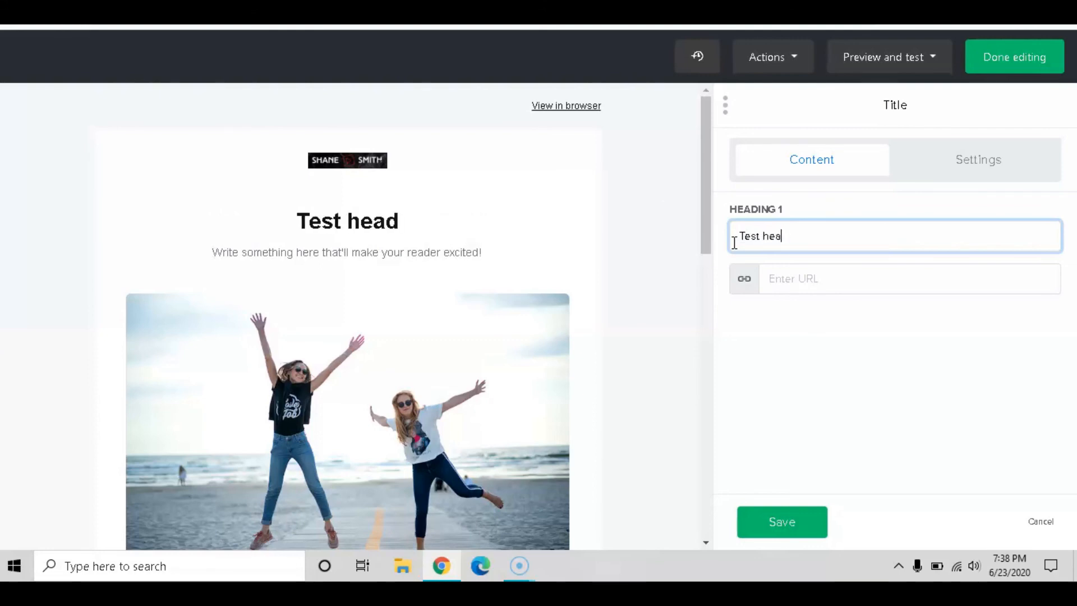
key("BackSpace")
key("BackSpace")
type("Header")
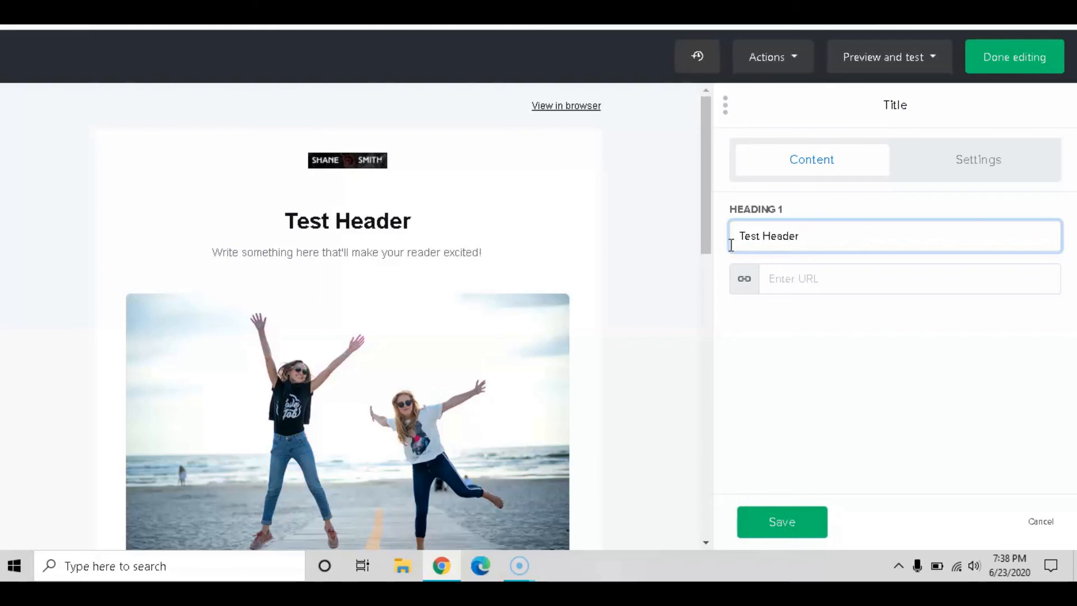
Link the heading to the website URL and save the title block
left_click(807, 273)
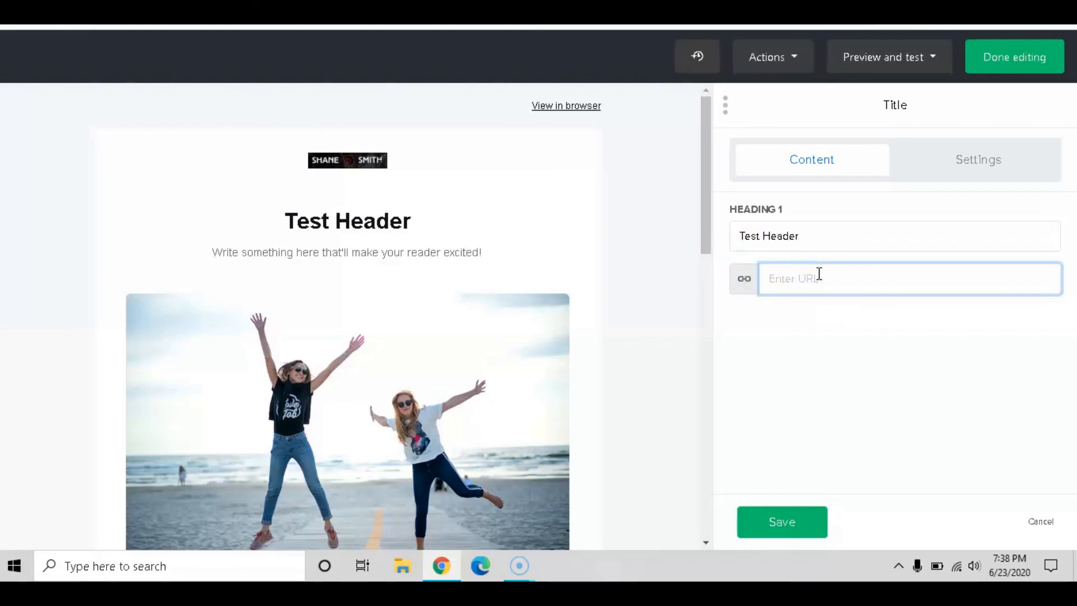
left_click(904, 278)
type("com")
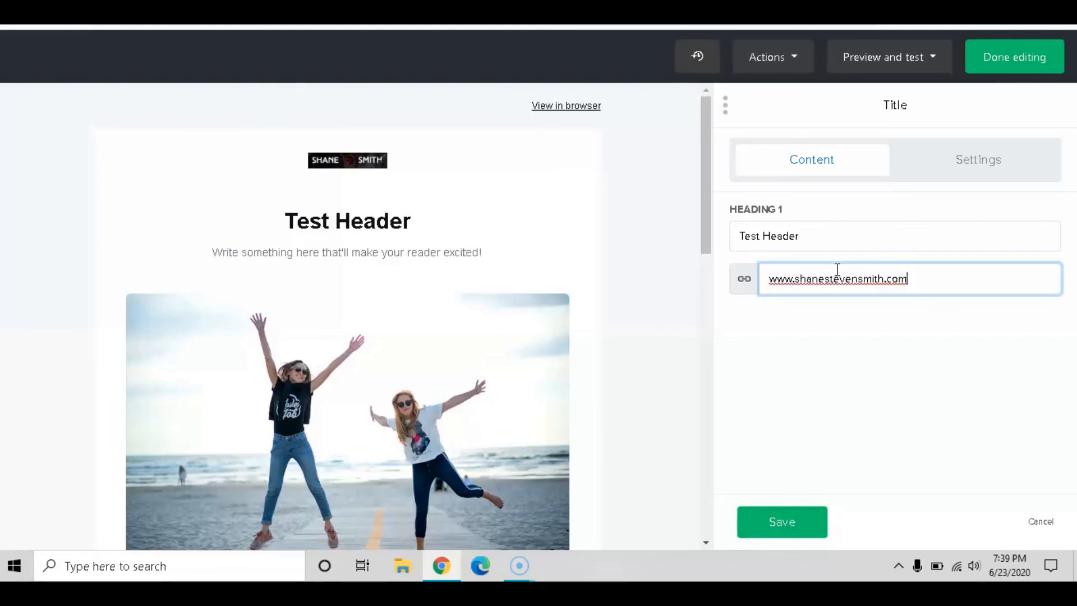
left_click(967, 266)
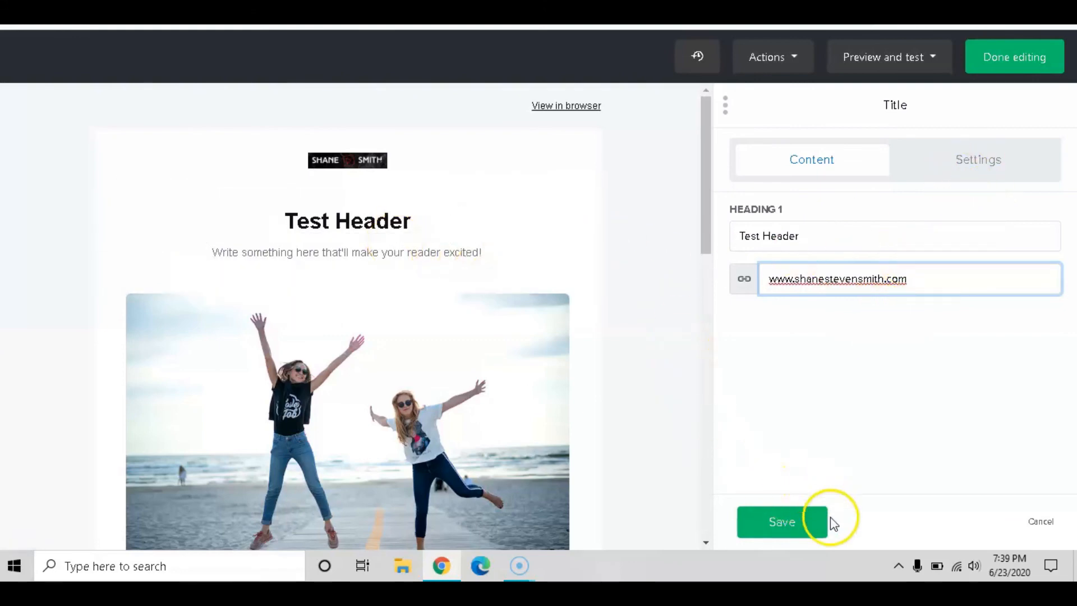
left_click(791, 523)
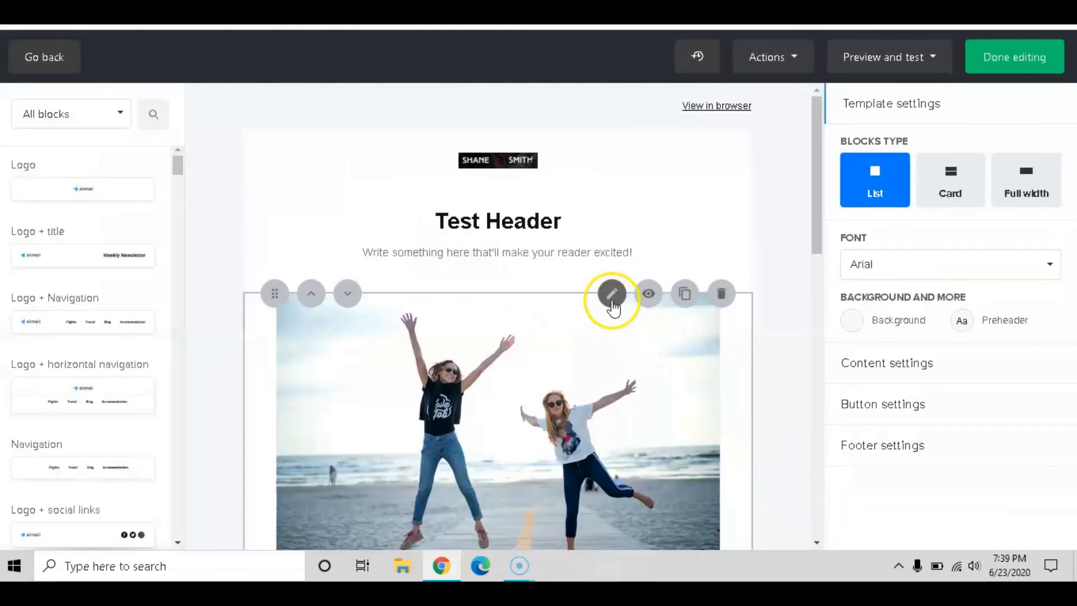
Open the placeholder text block under Test Header for editing, after briefly trying to move it
left_click(519, 254)
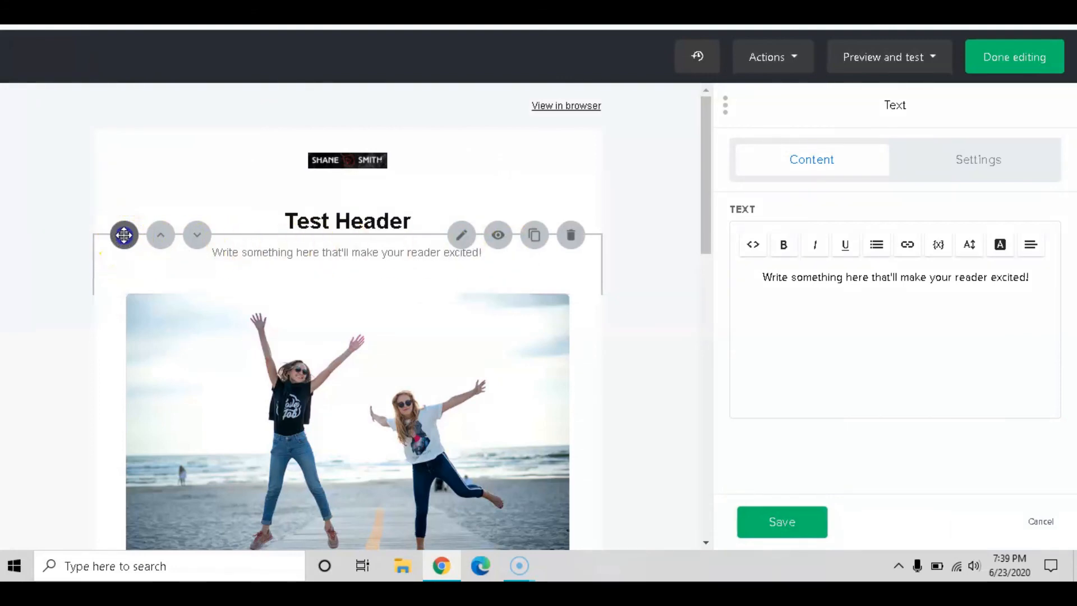
left_click_drag(124, 235, 121, 272)
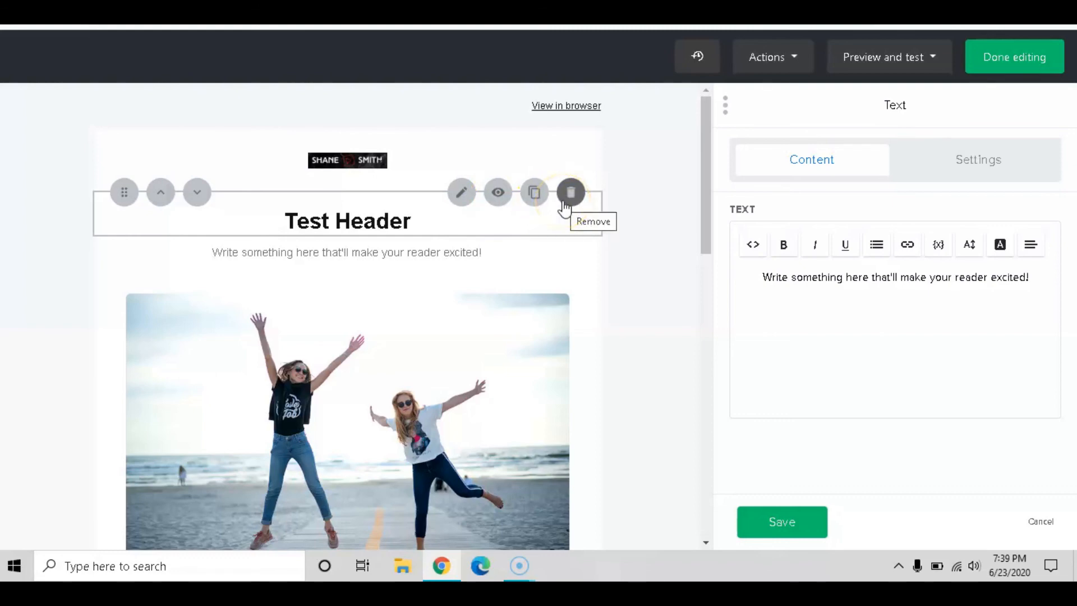
left_click(434, 226)
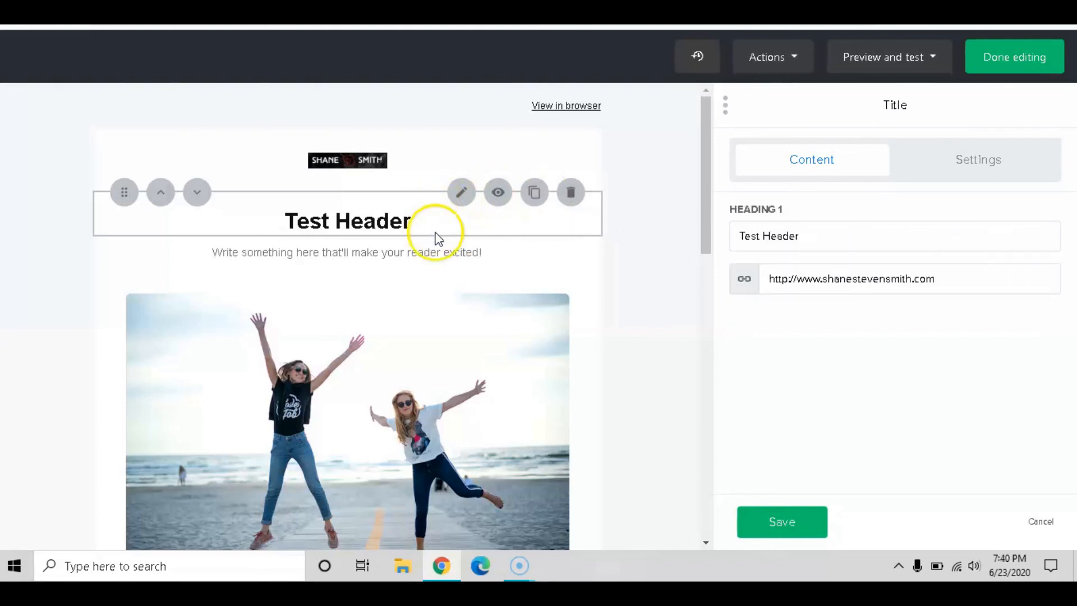
left_click(435, 252)
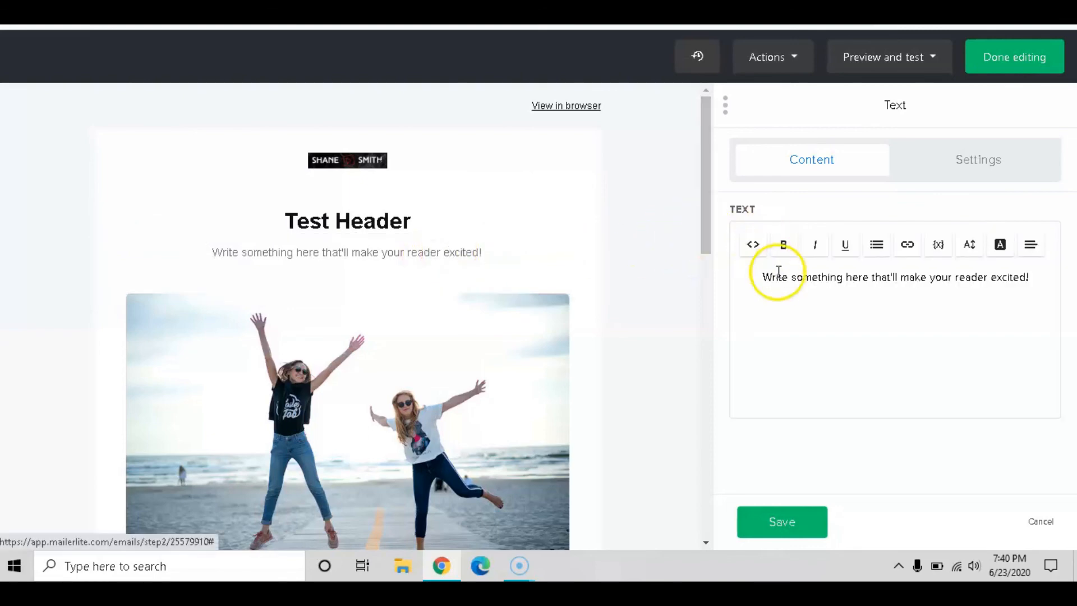
Replace the placeholder line with 'Subheading' and make it bold and underlined
left_click_drag(765, 279, 1062, 279)
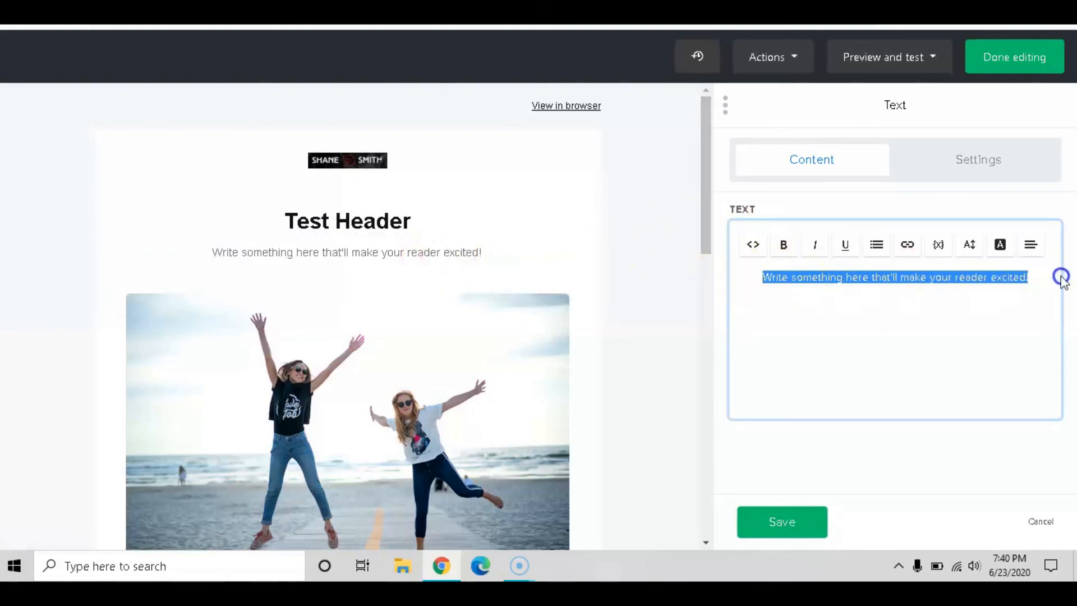
type("Subheading")
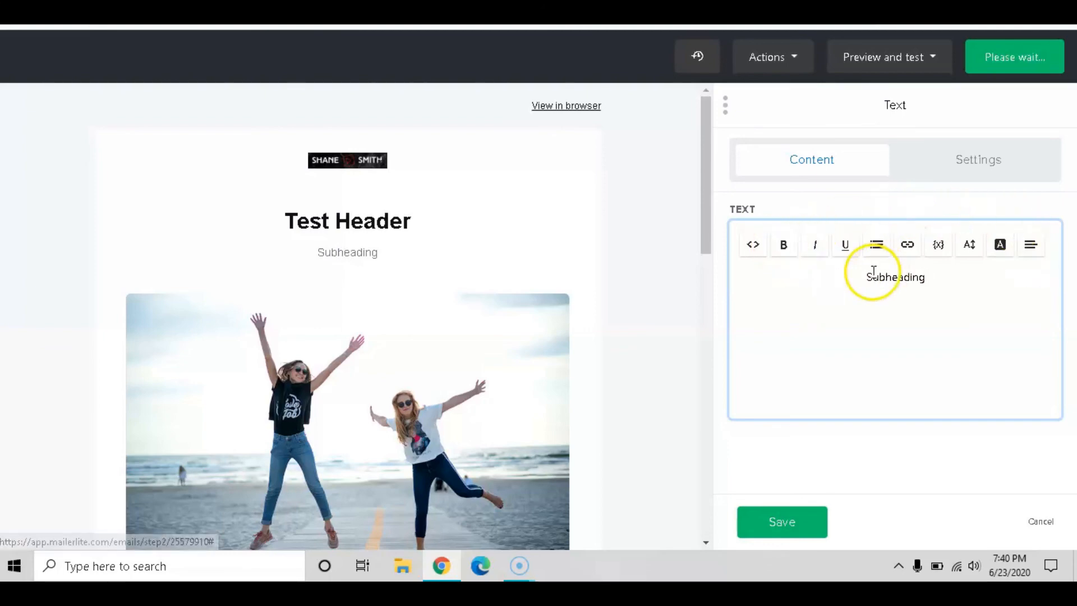
left_click_drag(870, 274, 957, 274)
left_click(783, 244)
left_click(823, 251)
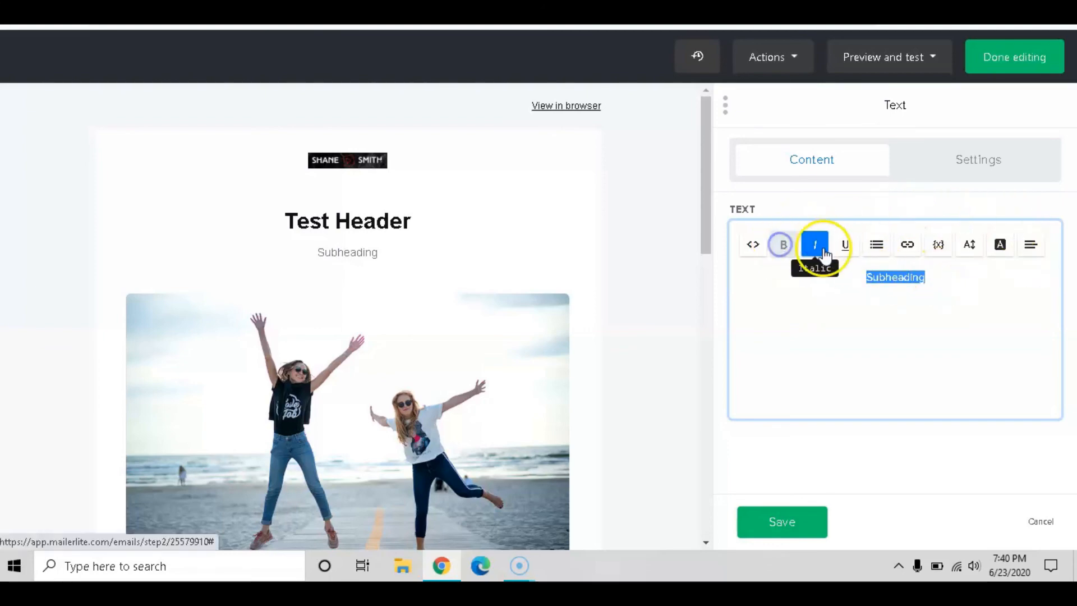
left_click(845, 244)
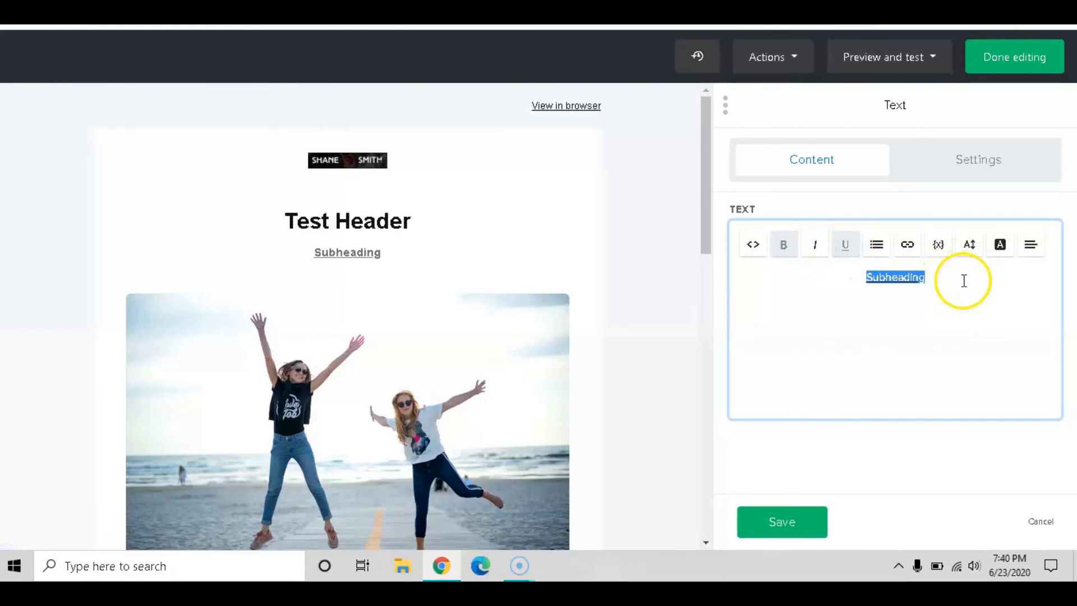
Start inserting a link on Subheading, cancel it, and show the block's layout settings
left_click(898, 247)
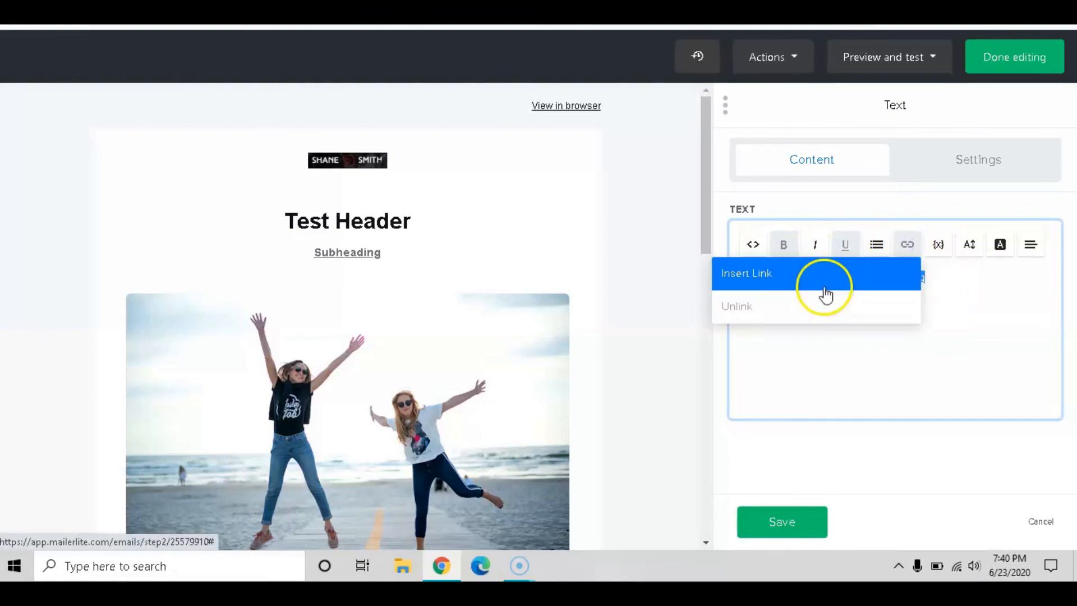
left_click(818, 273)
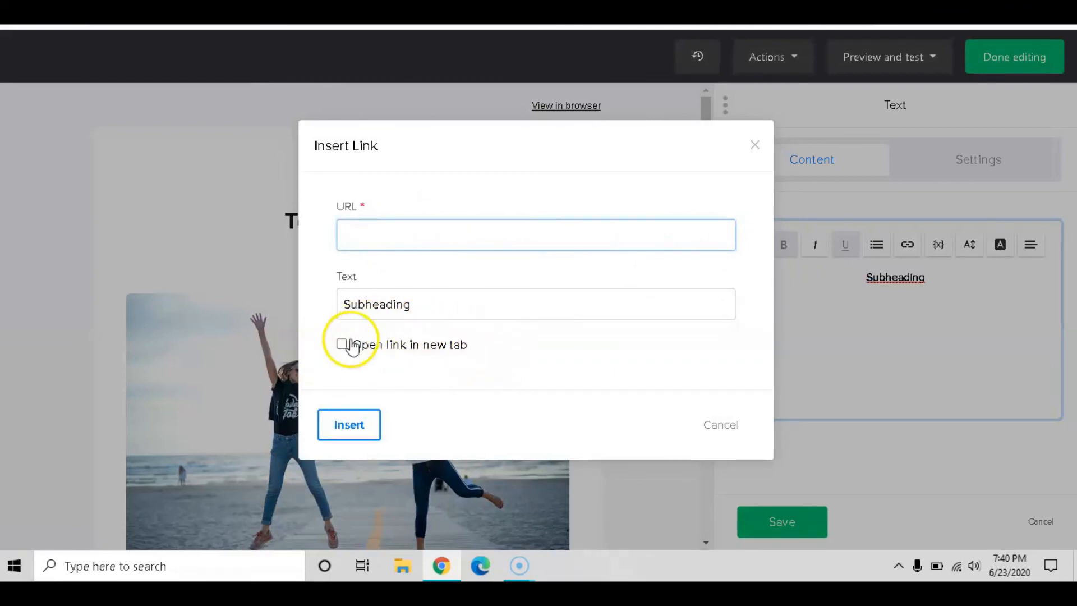
left_click(721, 429)
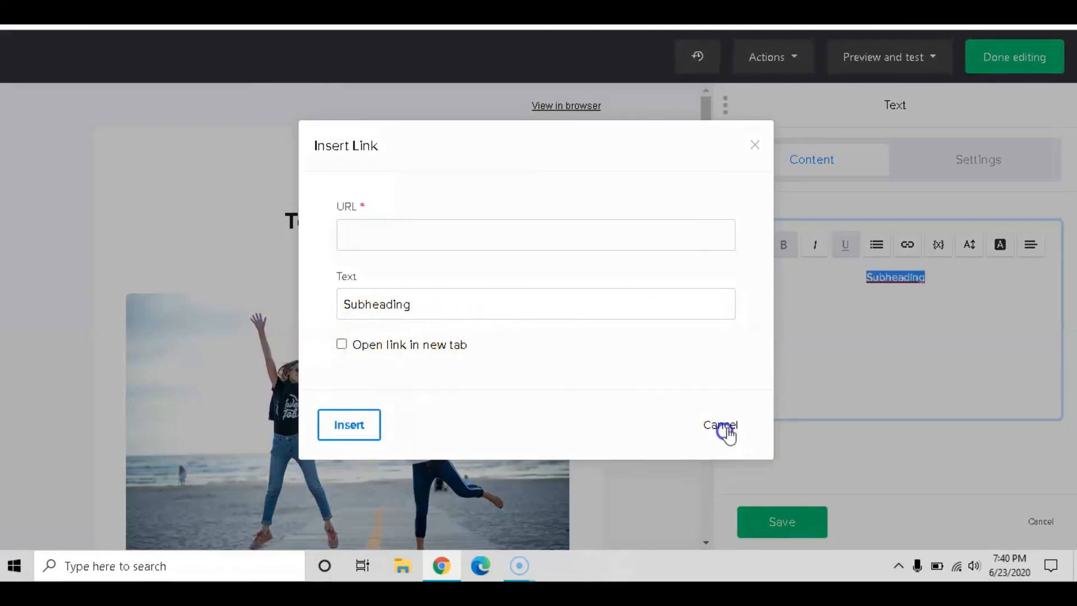
left_click(968, 157)
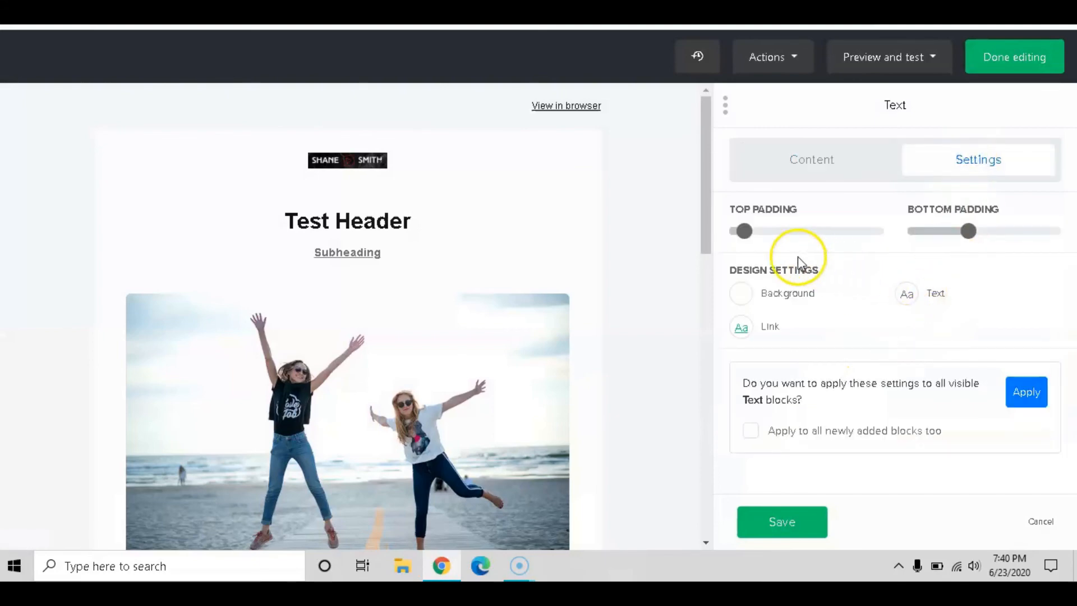
Set the Subheading block's top padding to 20 and bottom padding to 30, then save it
mouse_move(788, 235)
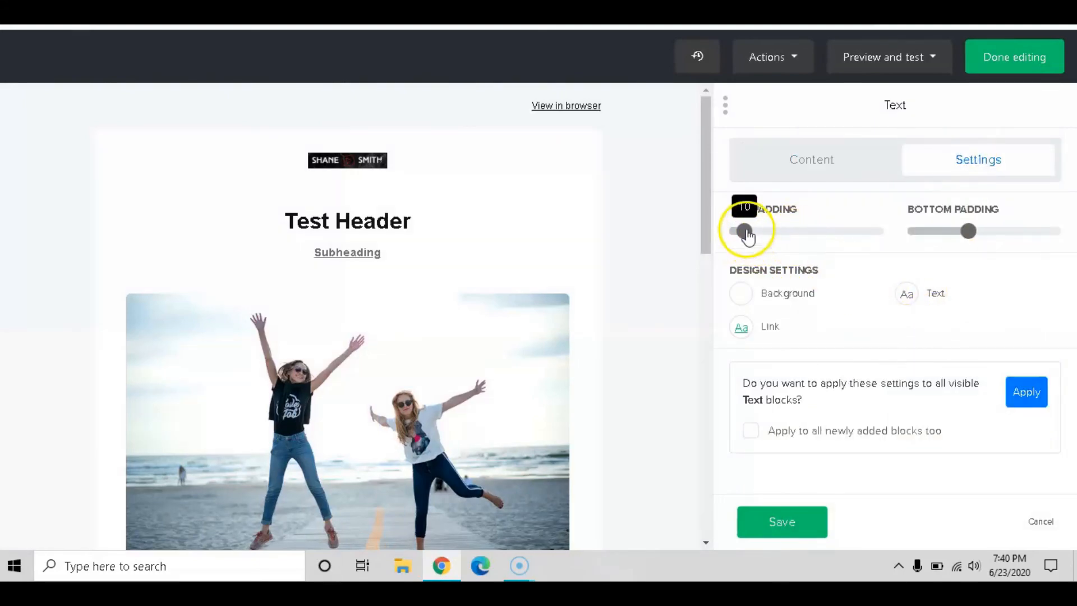
mouse_move(736, 230)
left_mouse_down()
mouse_move(806, 235)
mouse_move(741, 230)
left_mouse_up()
left_click_drag(968, 230, 999, 231)
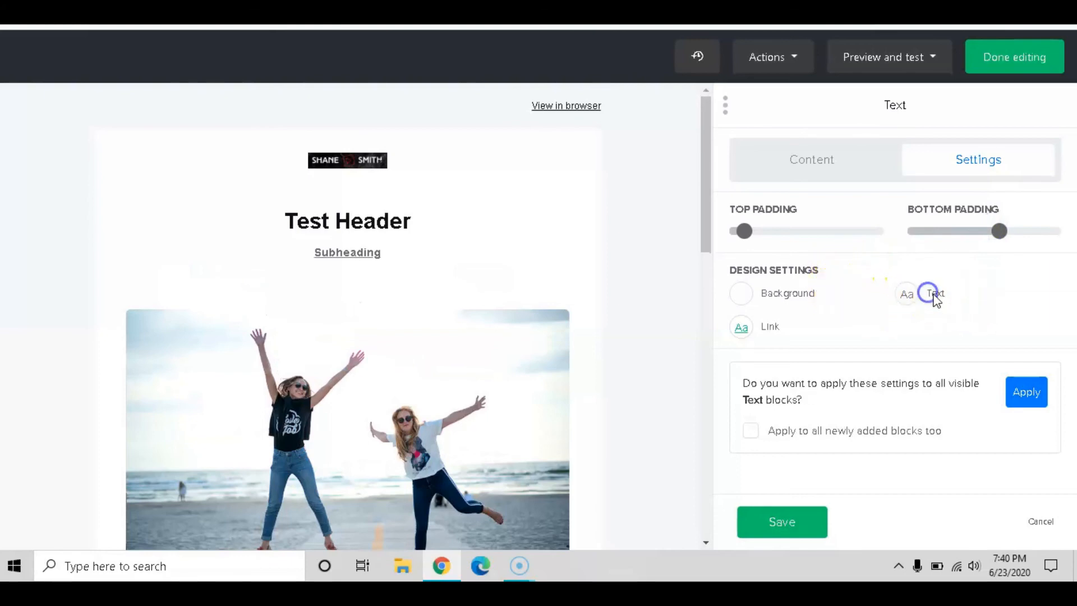
left_click(910, 295)
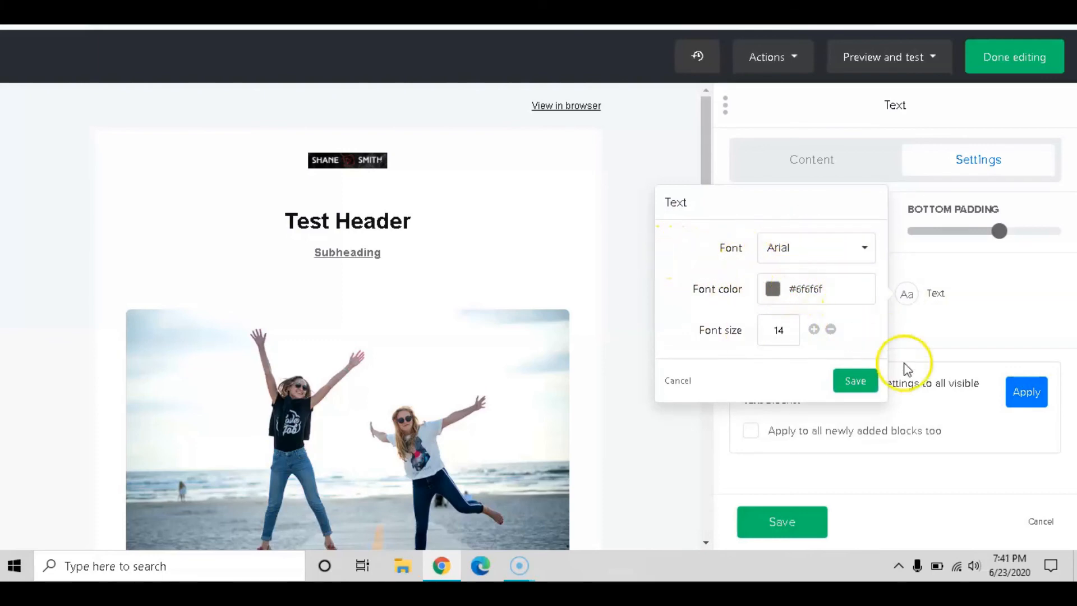
left_click(867, 383)
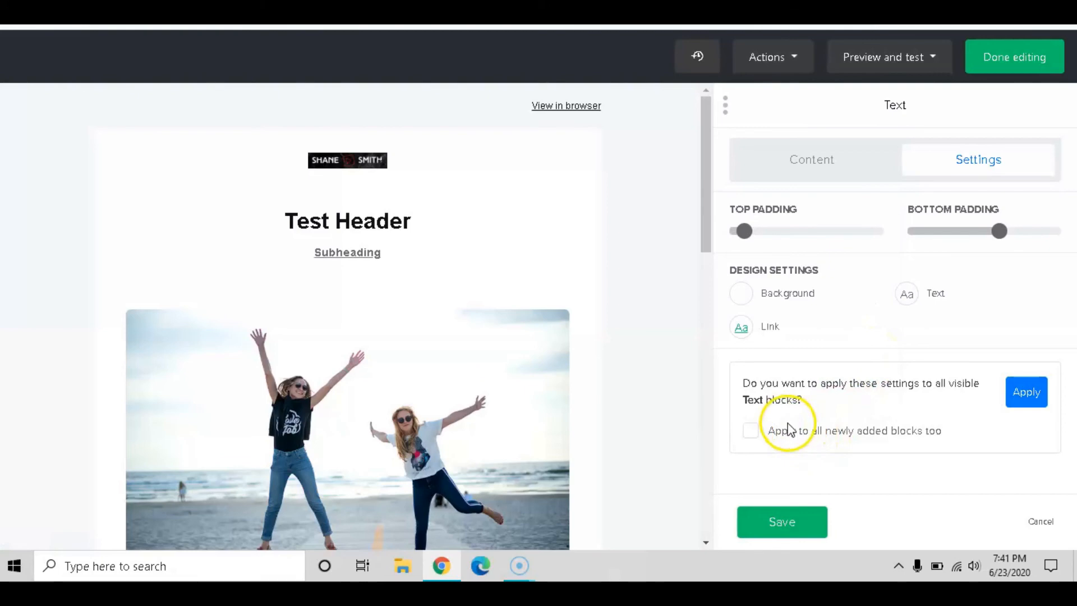
left_click(784, 536)
scroll(634, 278, "down", 3)
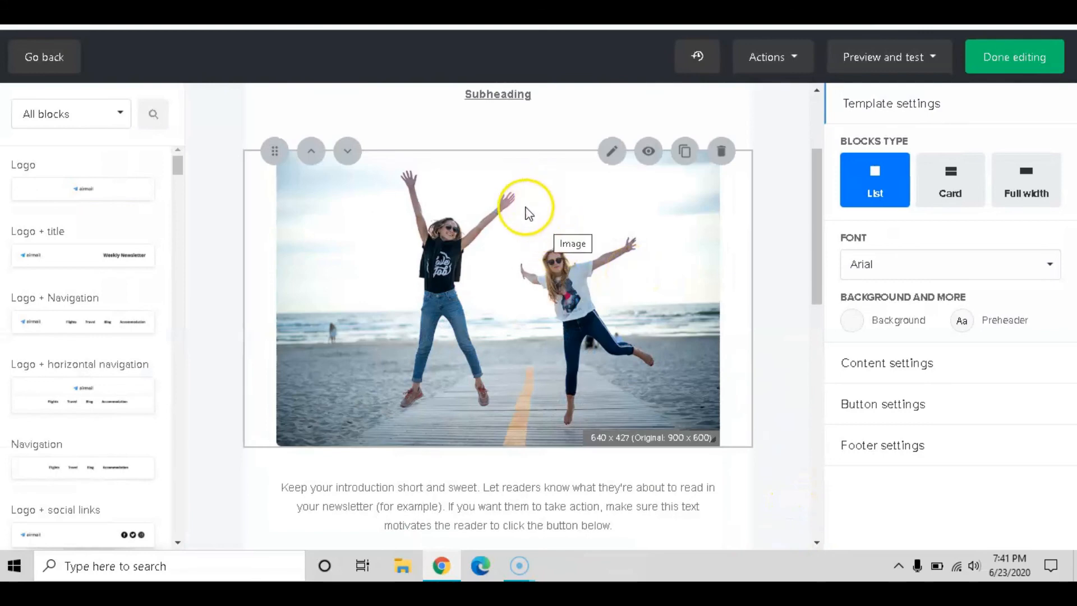
scroll(561, 182, "up", 3)
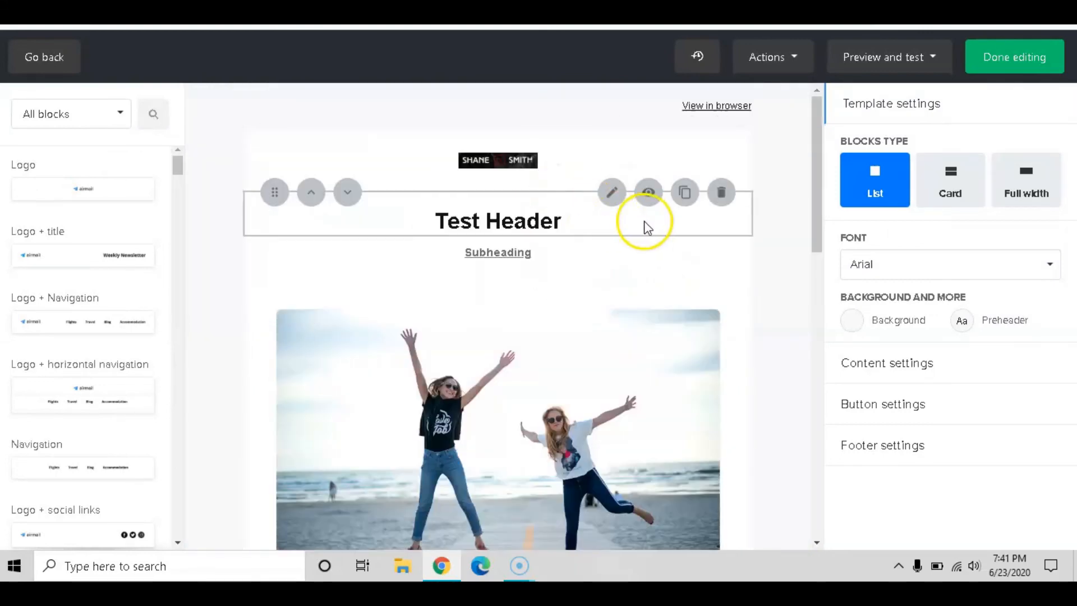
scroll(645, 224, "down", 3)
left_click(531, 211)
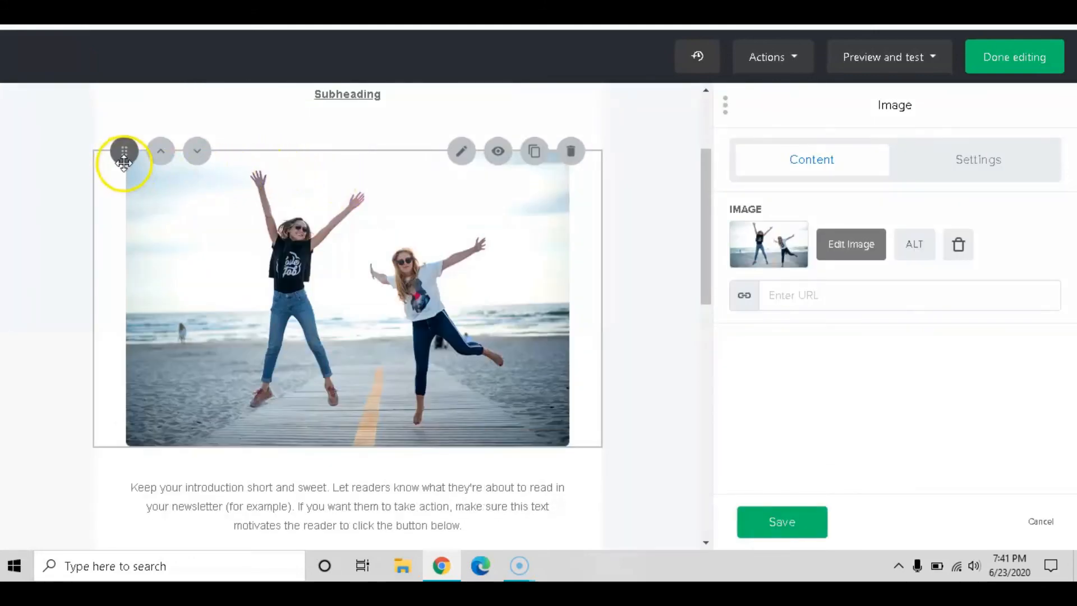
left_click(497, 153)
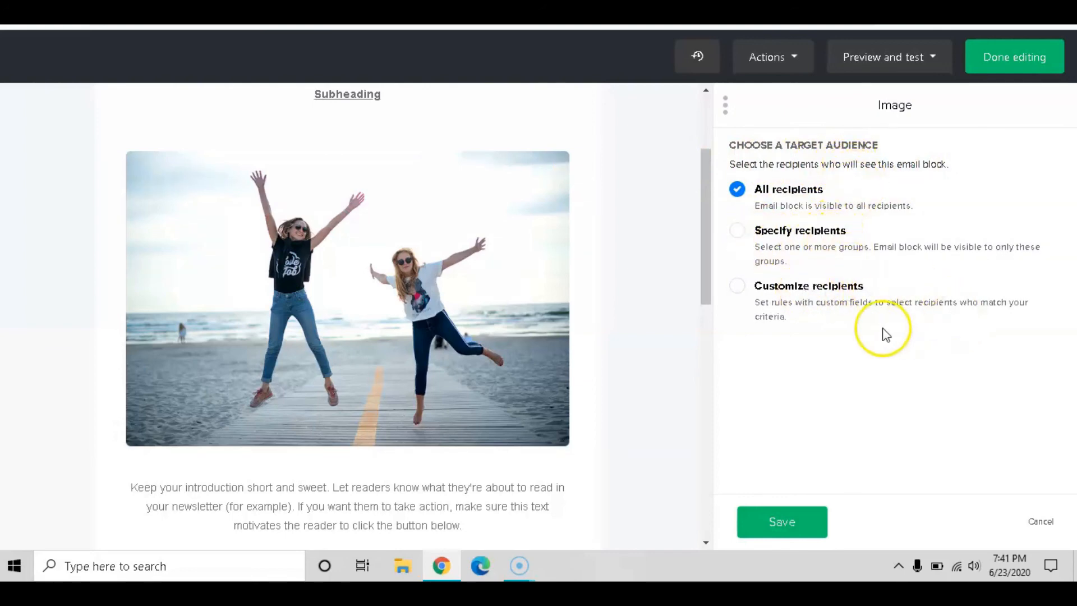
scroll(505, 302, "up", 3)
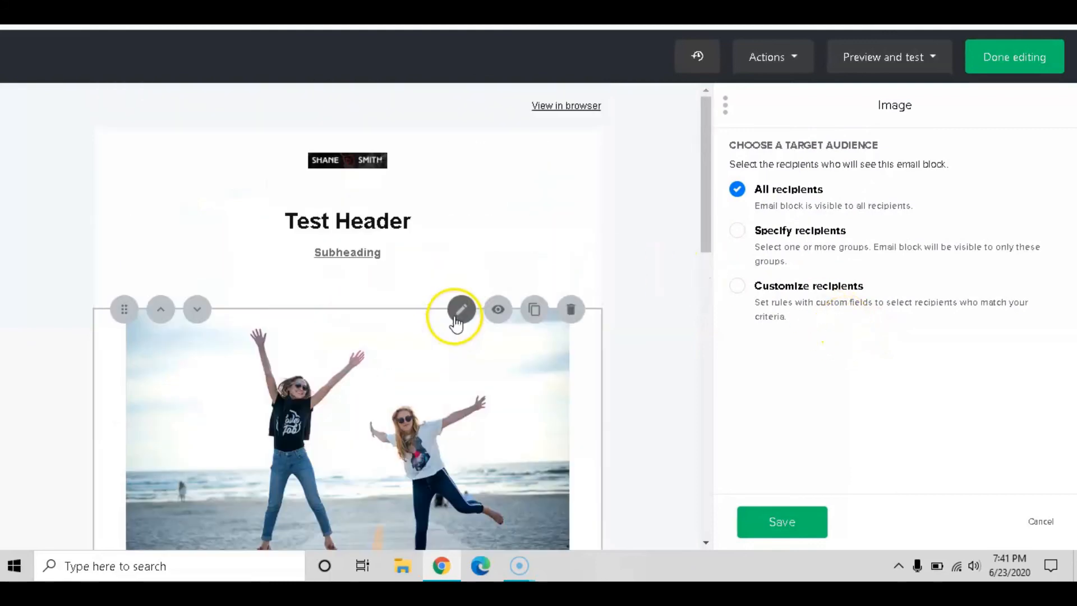
scroll(471, 312, "down", 3)
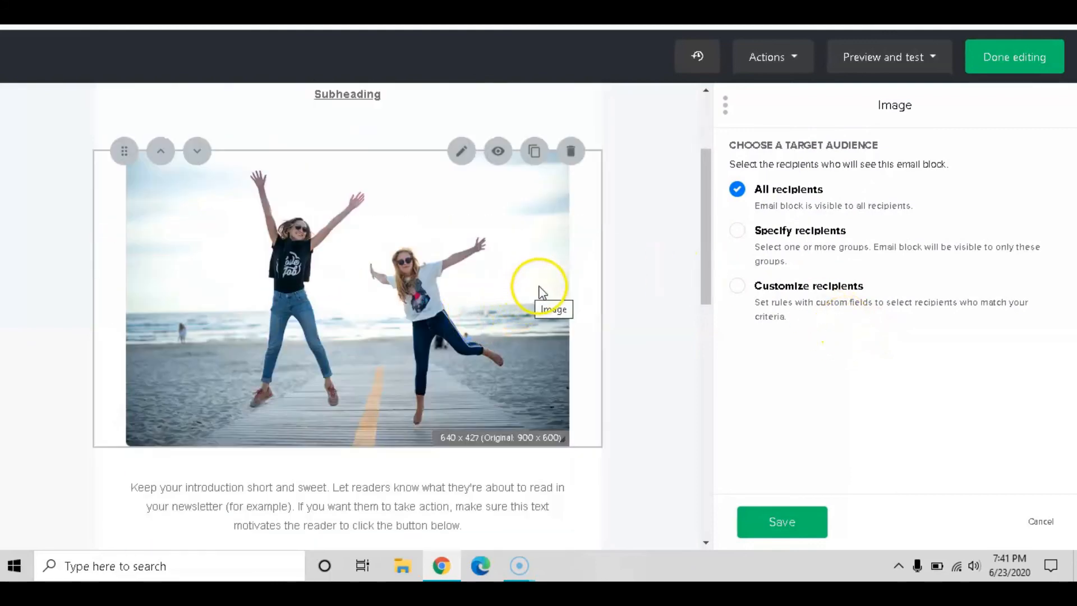
scroll(546, 280, "up", 3)
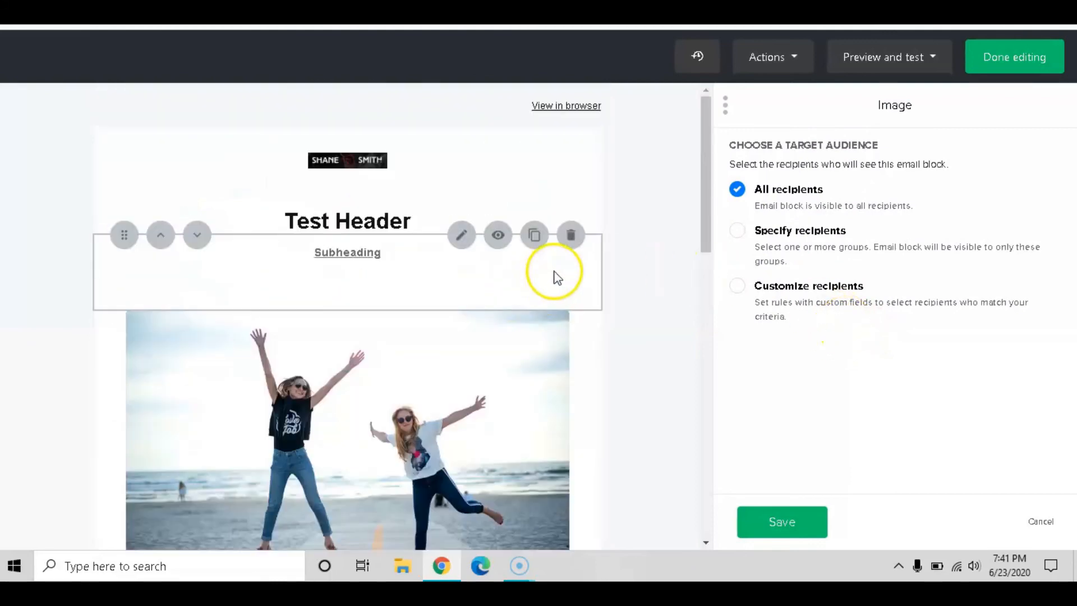
left_click(766, 521)
scroll(690, 326, "down", 2)
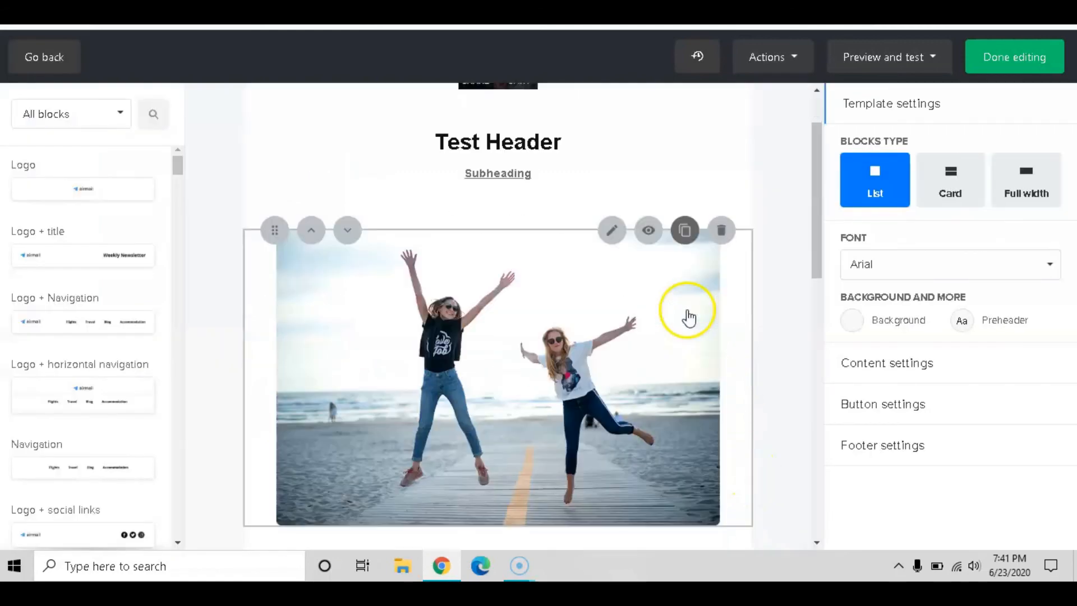
left_click(646, 338)
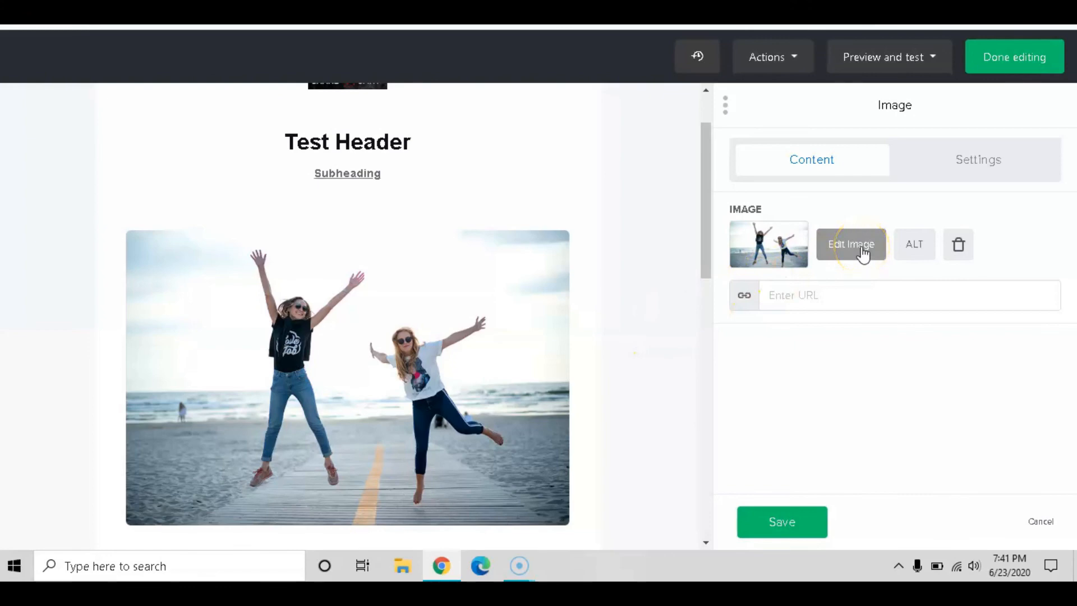
left_click(759, 255)
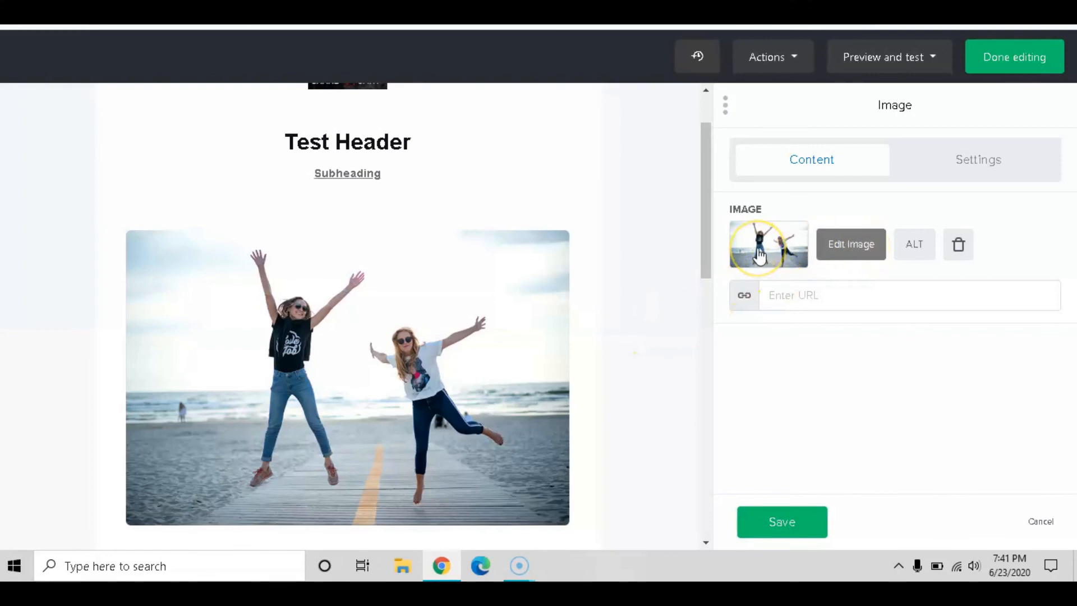
left_click(957, 246)
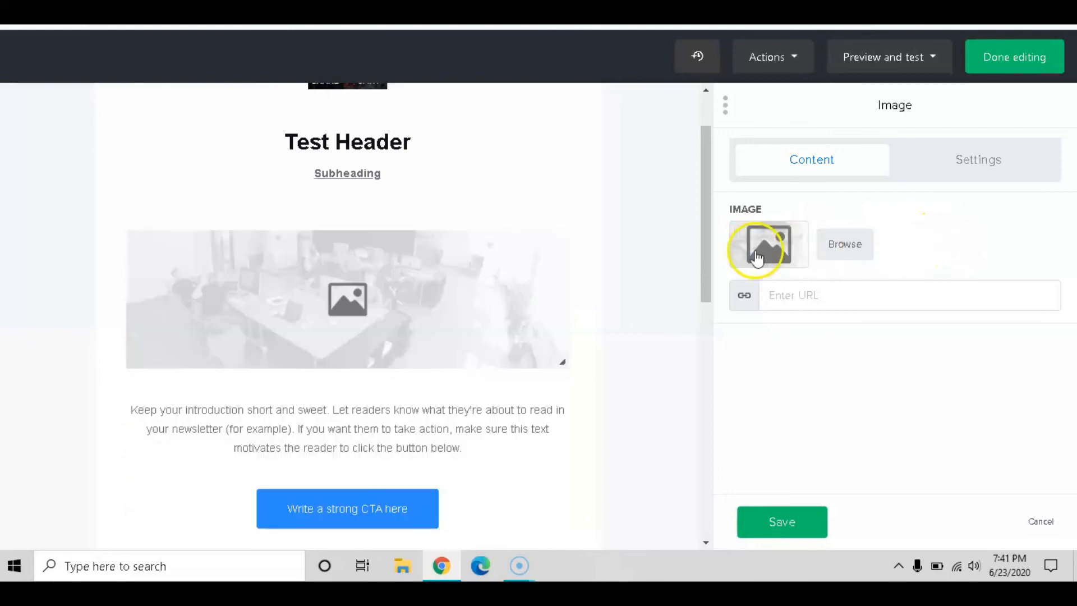
scroll(623, 273, "down", 3)
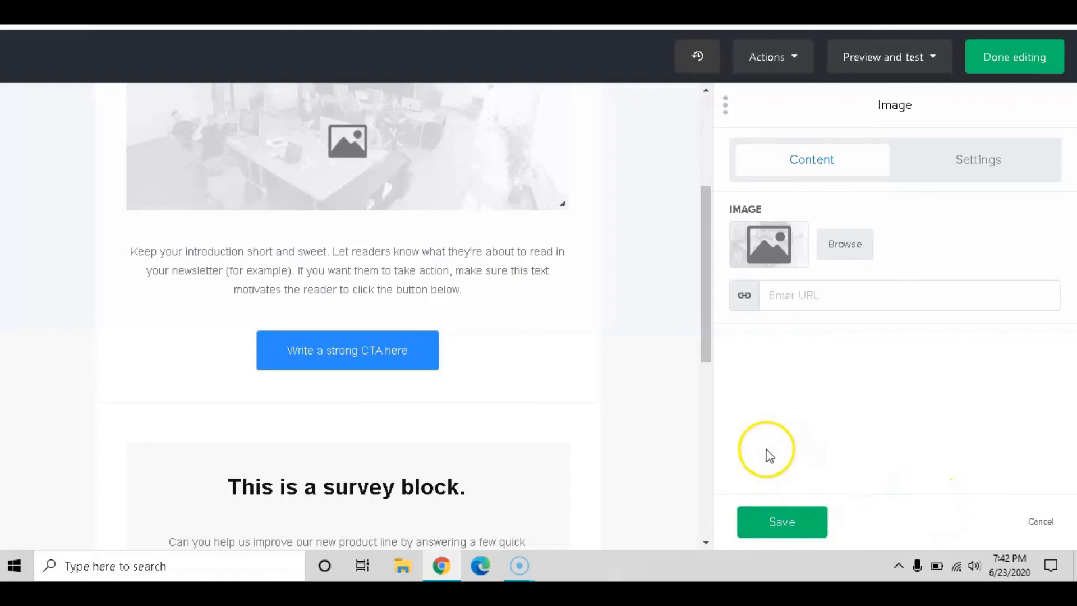
left_click(1049, 524)
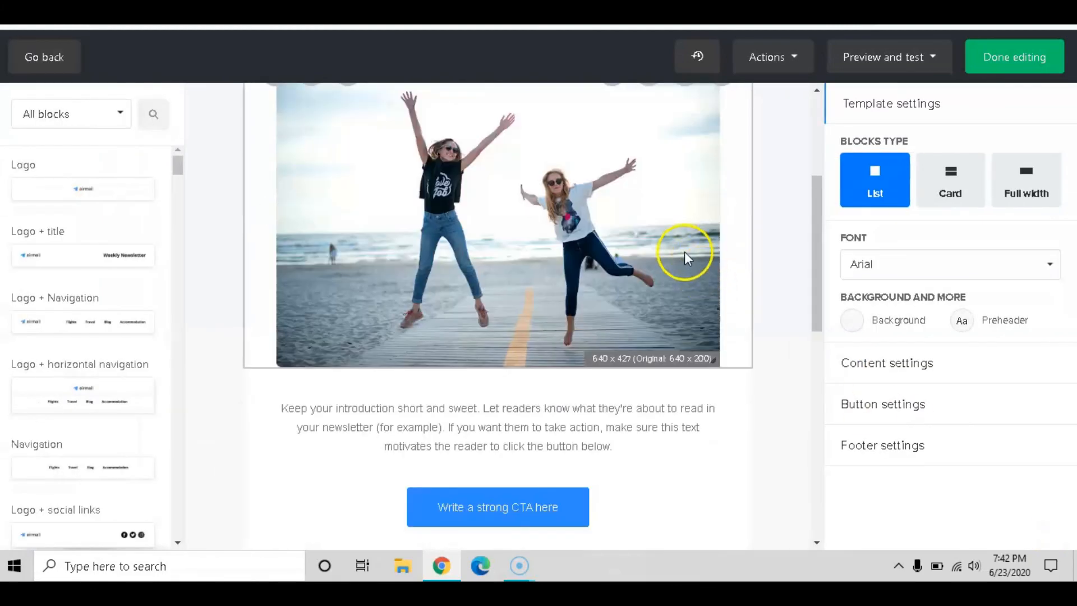
Open and select the intro paragraph, trying its colour, size, variable and link toolbar options
scroll(747, 329, "down", 3)
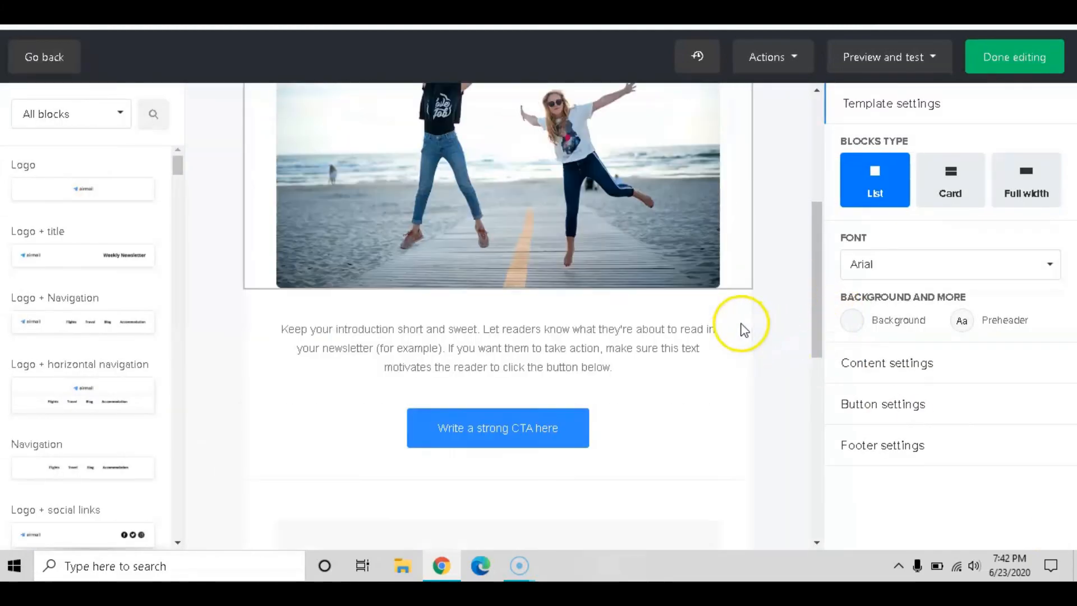
left_click(565, 261)
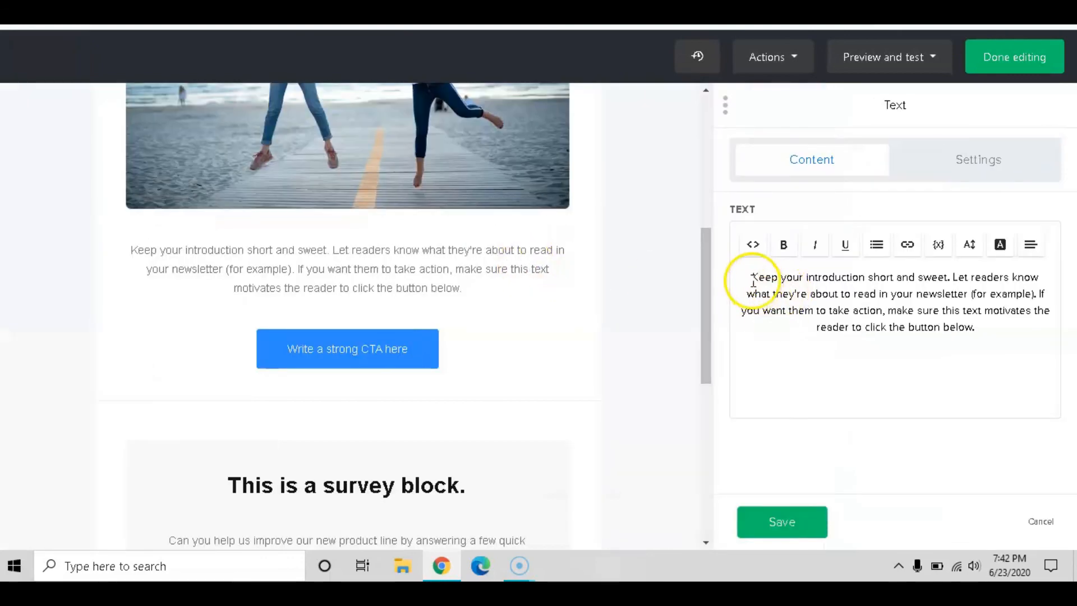
left_click_drag(749, 278, 1012, 338)
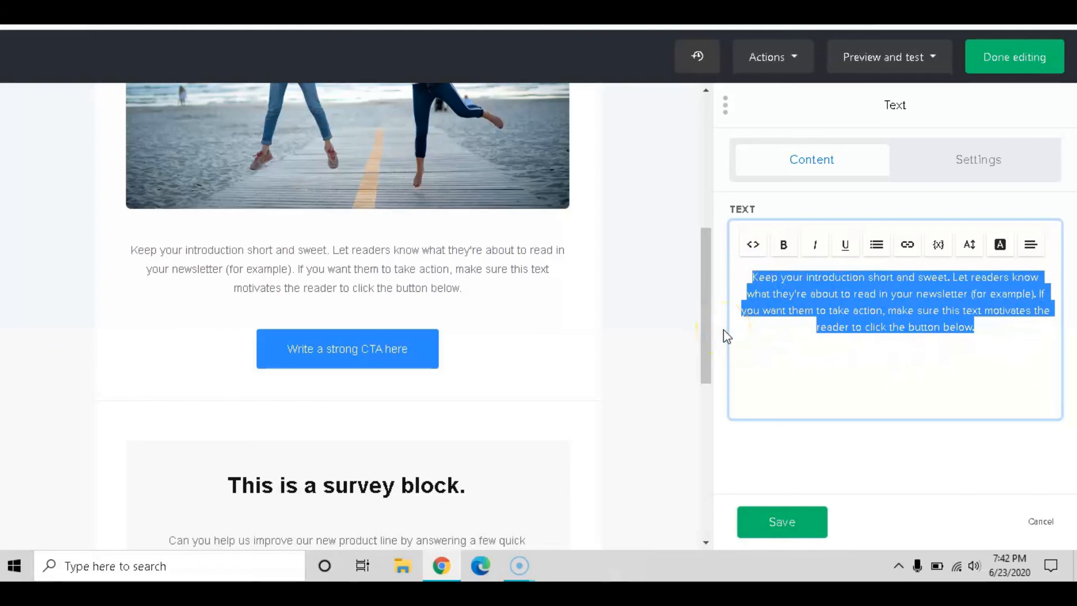
left_click(999, 246)
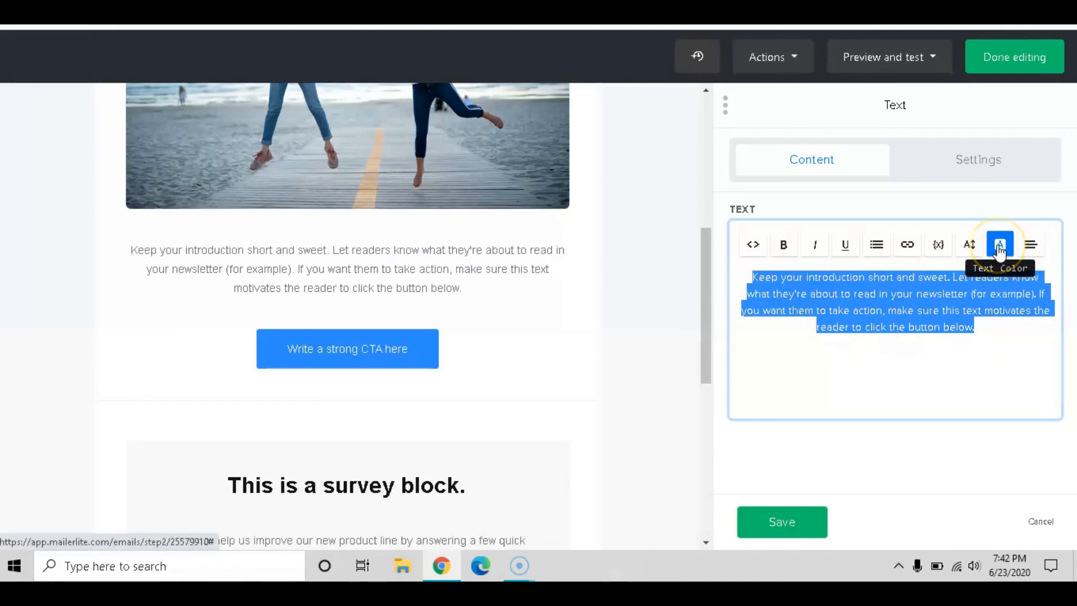
left_click(973, 249)
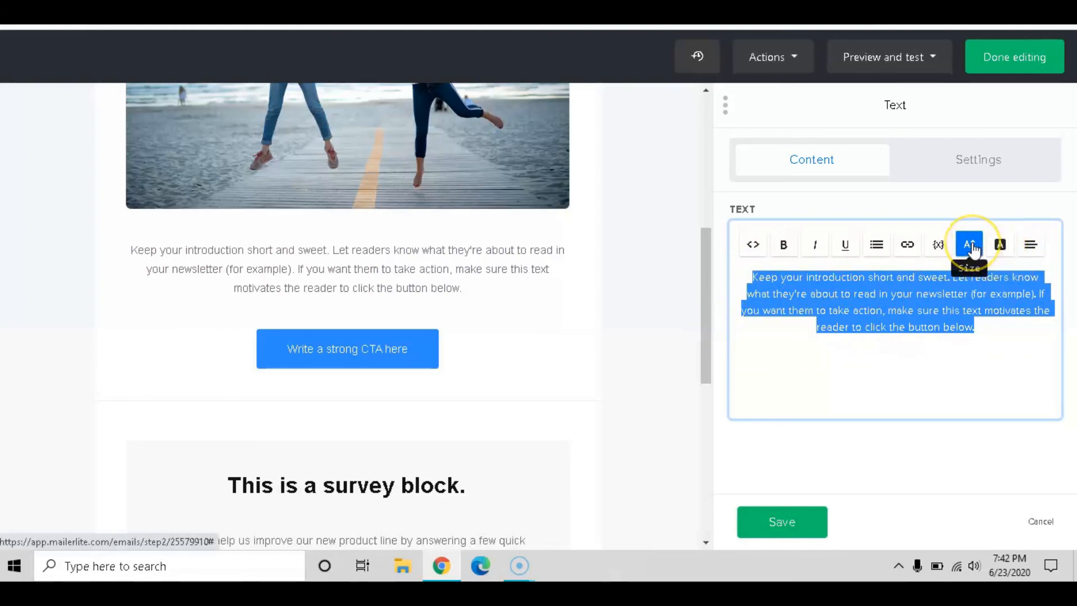
left_click(938, 247)
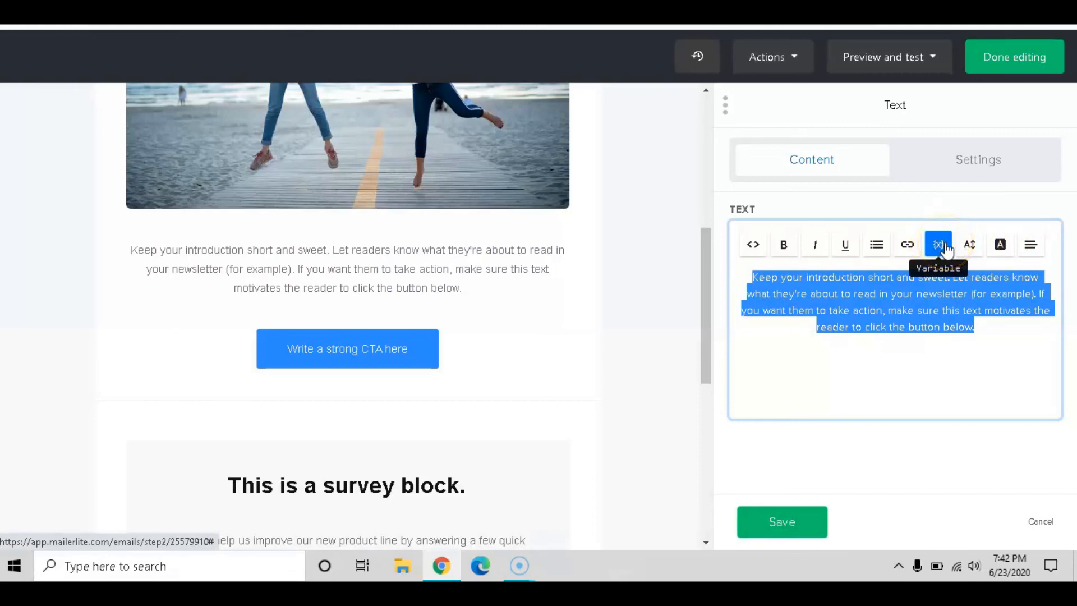
left_click(907, 247)
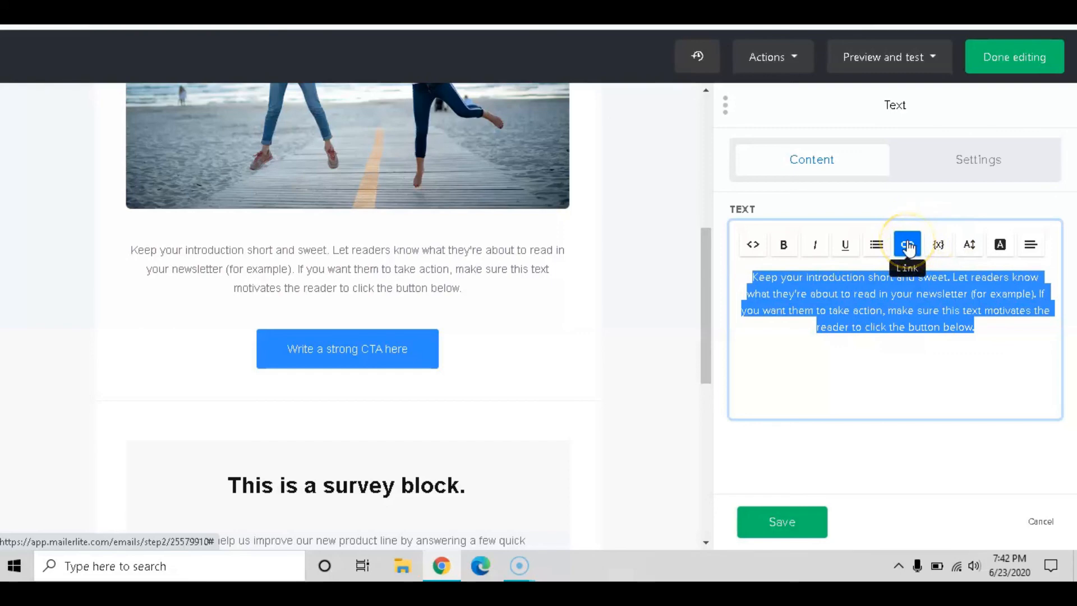
left_click(878, 245)
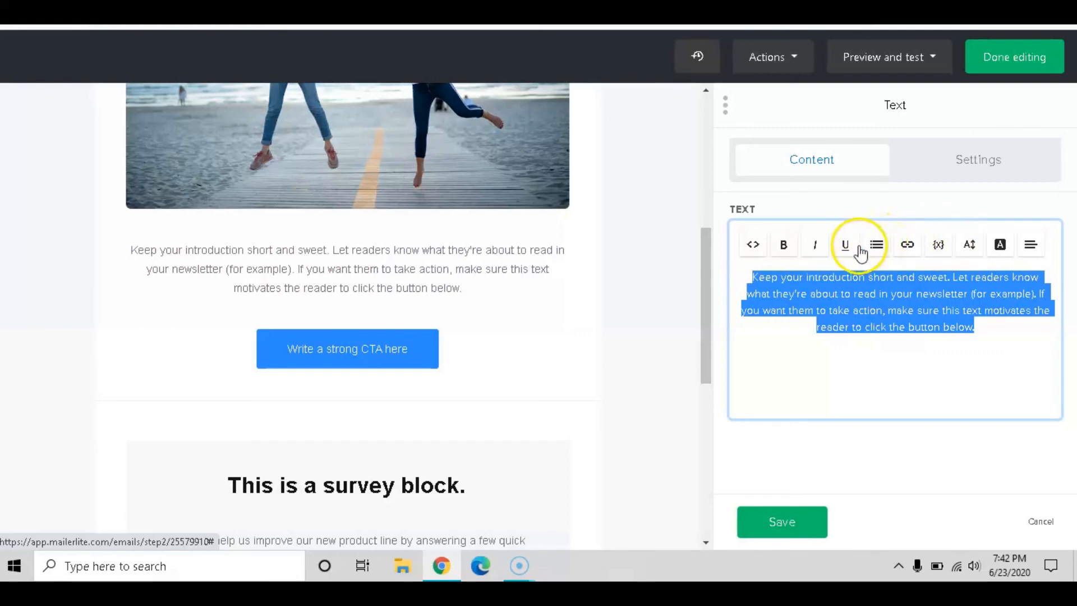
left_click(816, 247)
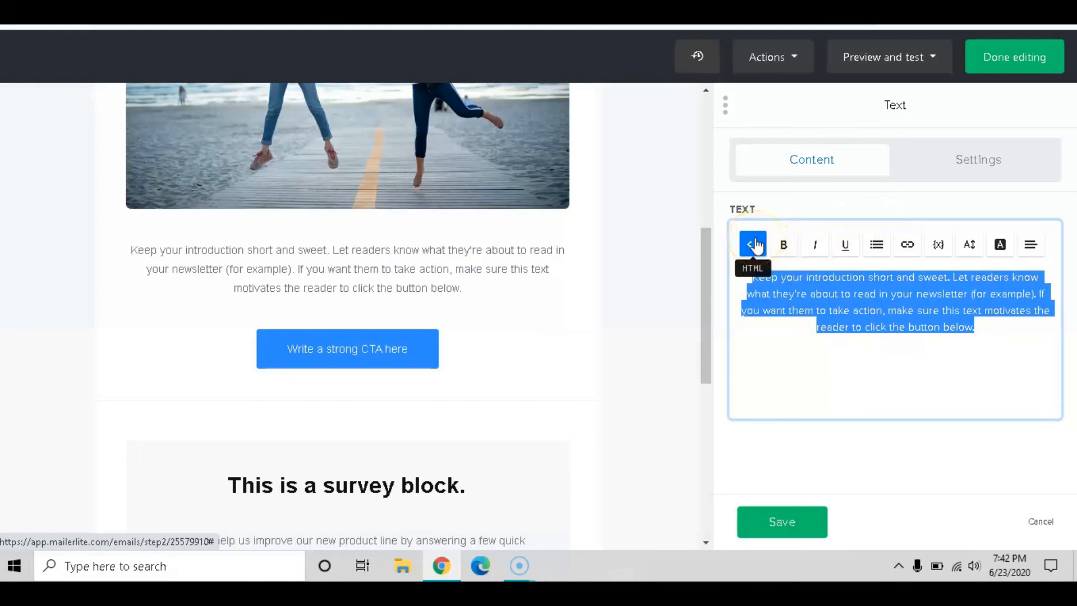
Try left, centre, right and justified alignment on the paragraph, then cancel to discard changes
left_click(1034, 252)
left_click(883, 271)
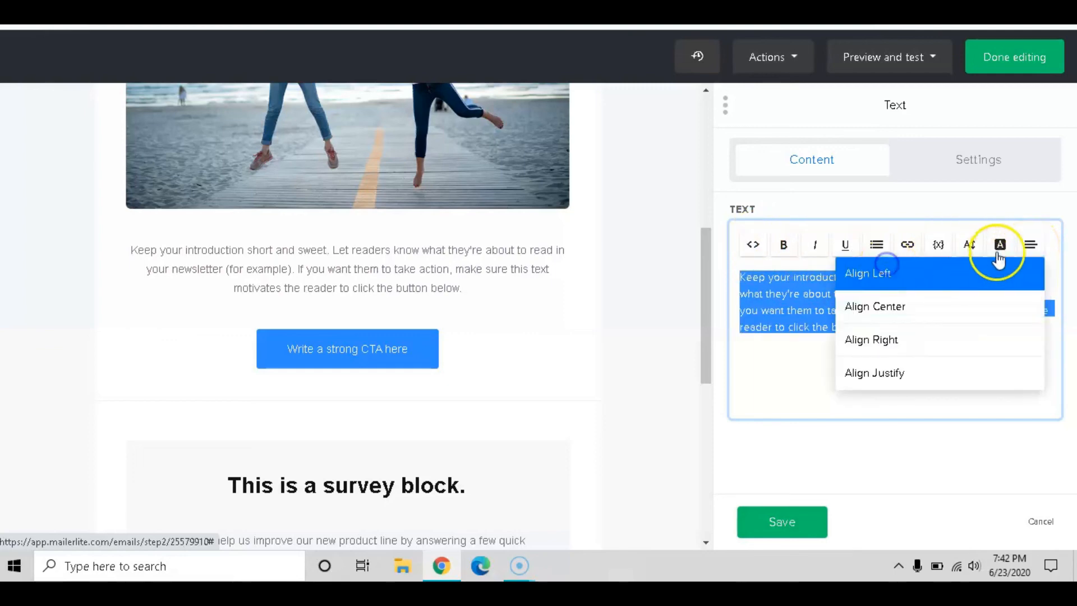
left_click(1028, 247)
left_click(1028, 247)
left_click(875, 306)
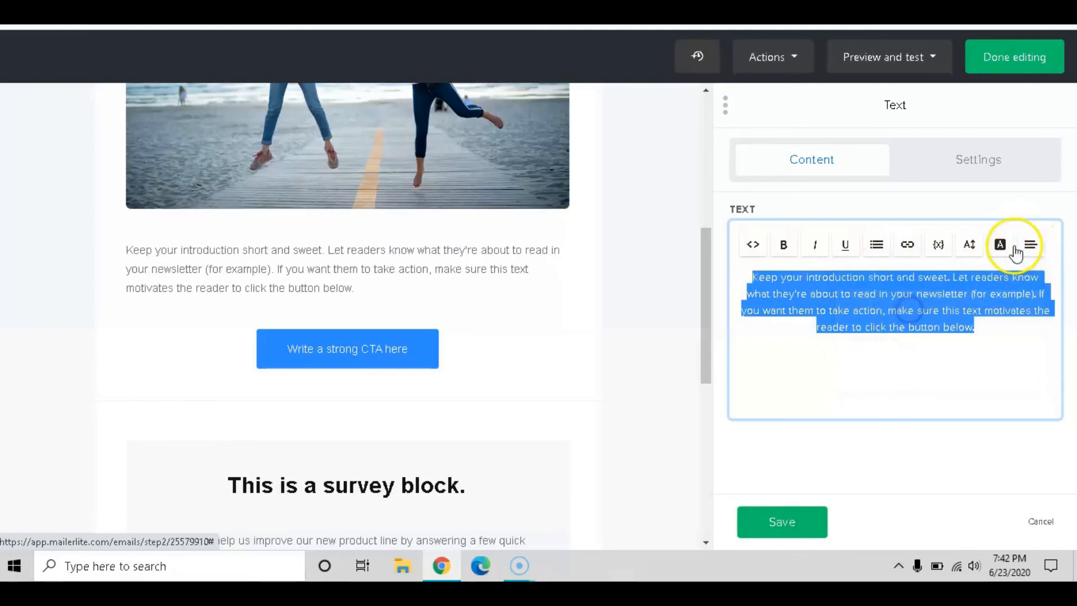
left_click(1018, 246)
left_click(953, 334)
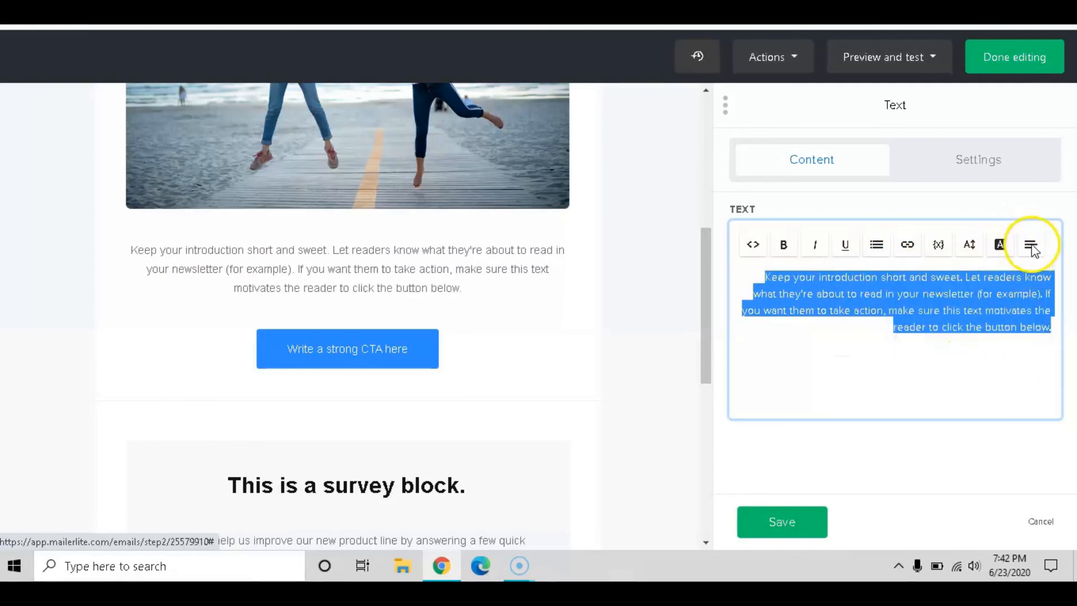
left_click(1030, 245)
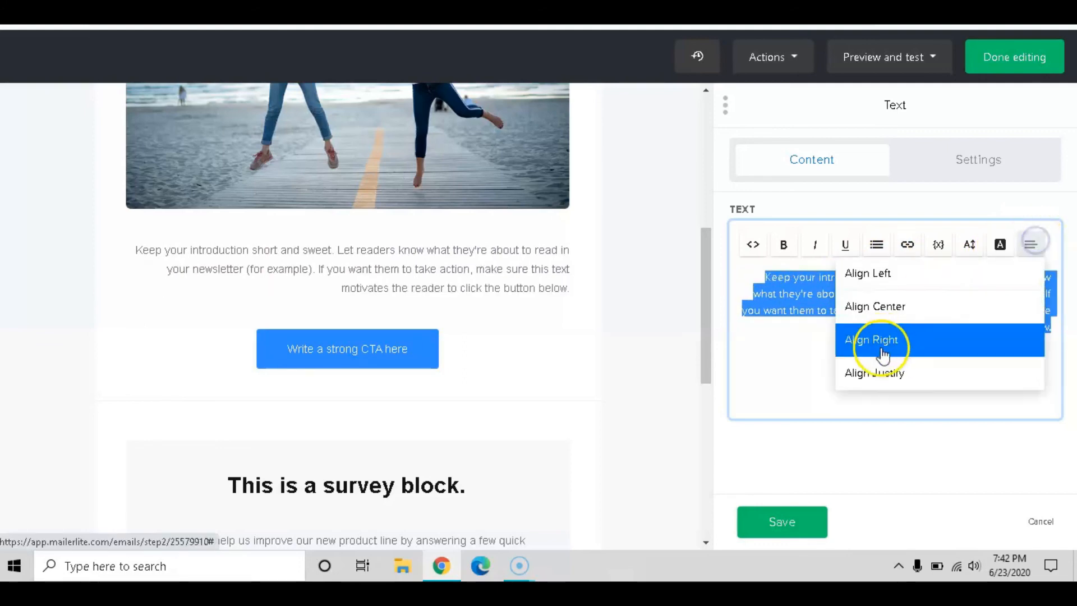
left_click(873, 373)
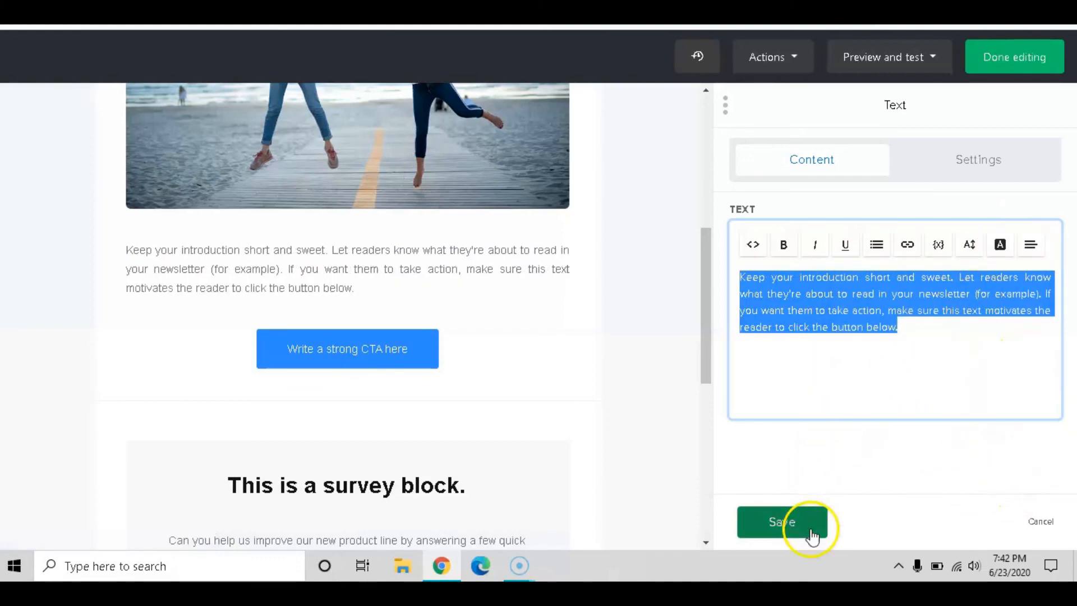
left_click(1041, 522)
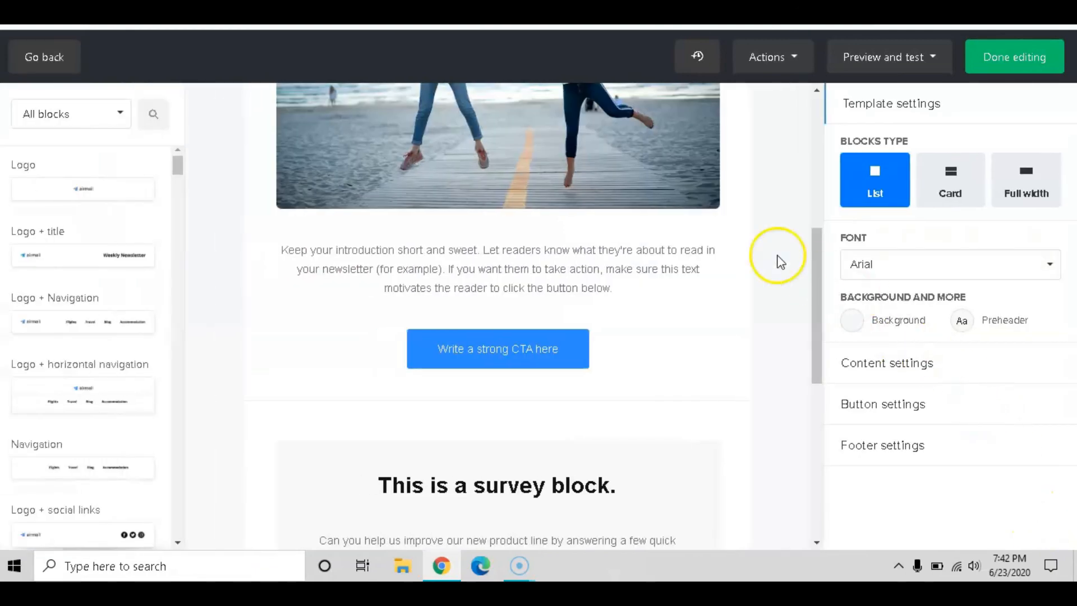
Change the CTA button label to 'Cliuck Here' and start typing the author's website address as its link
scroll(617, 264, "down", 3)
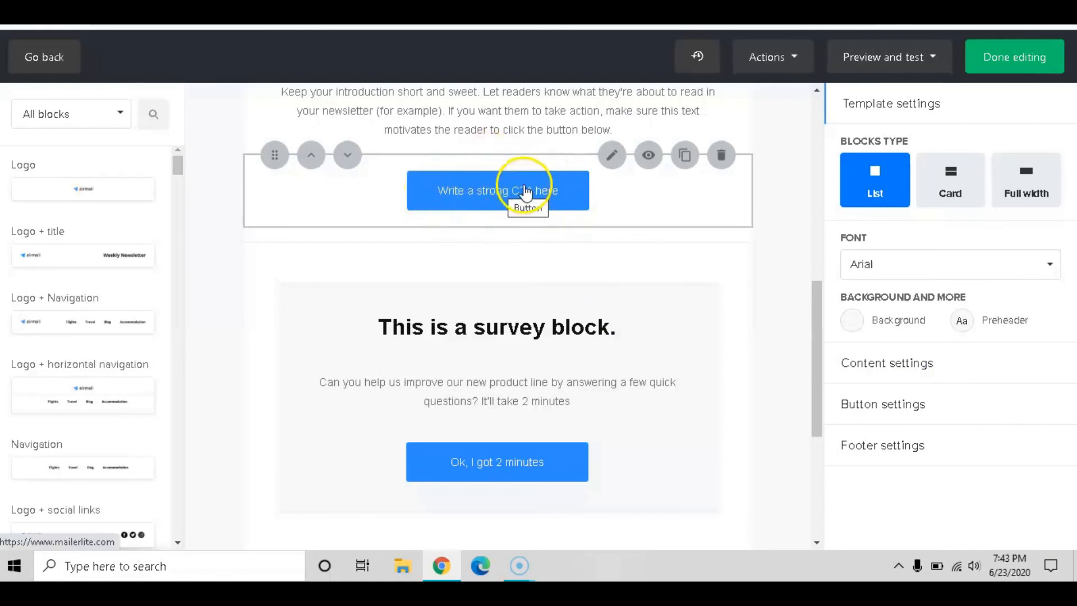
scroll(538, 213, "up", 3)
left_click(508, 344)
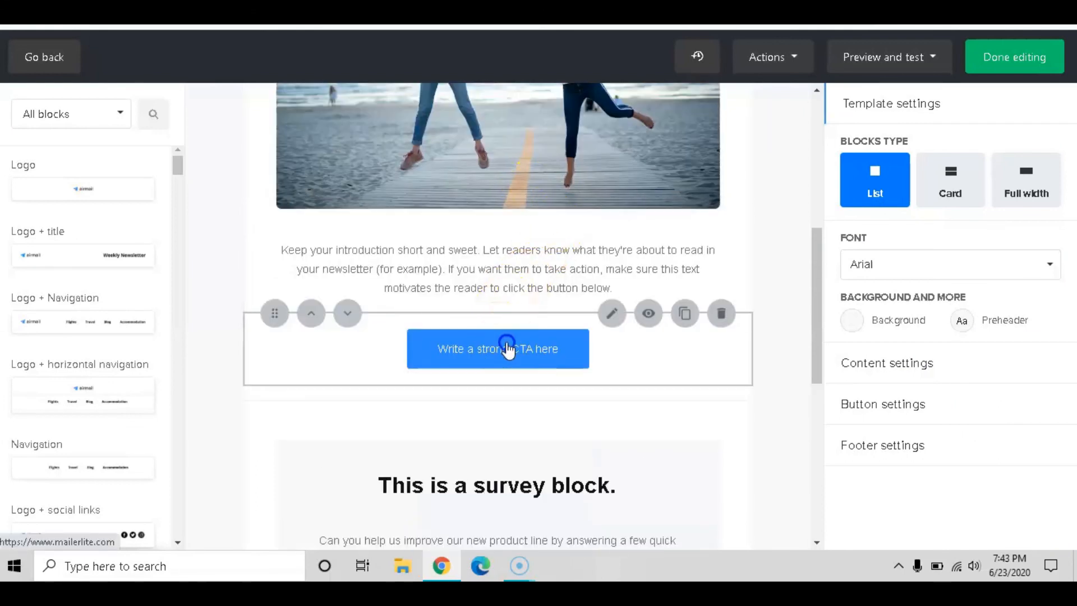
left_click(585, 315)
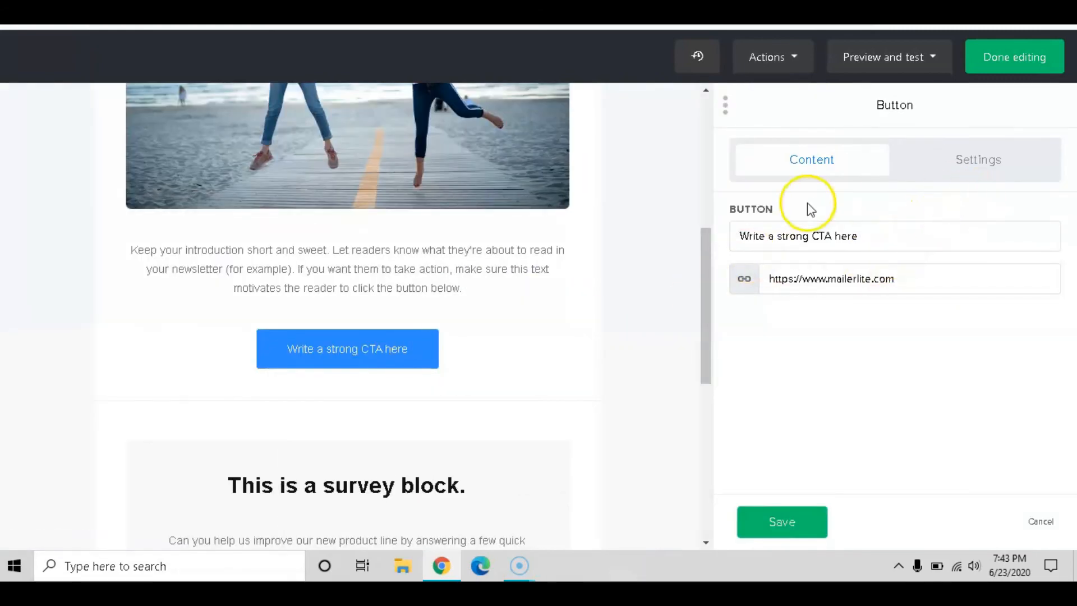
left_click_drag(857, 235, 705, 232)
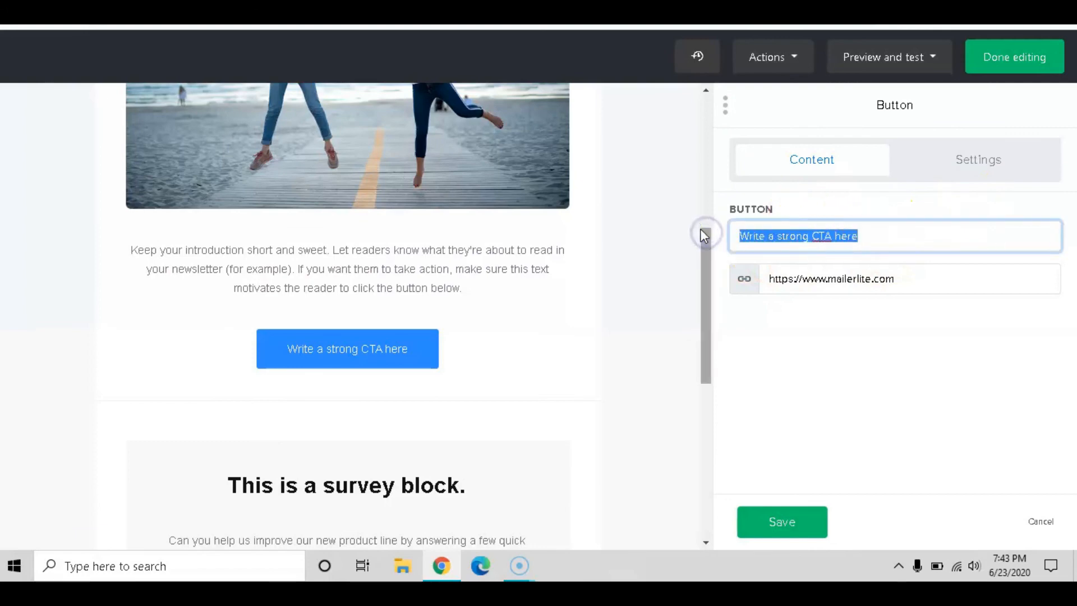
type("Cl")
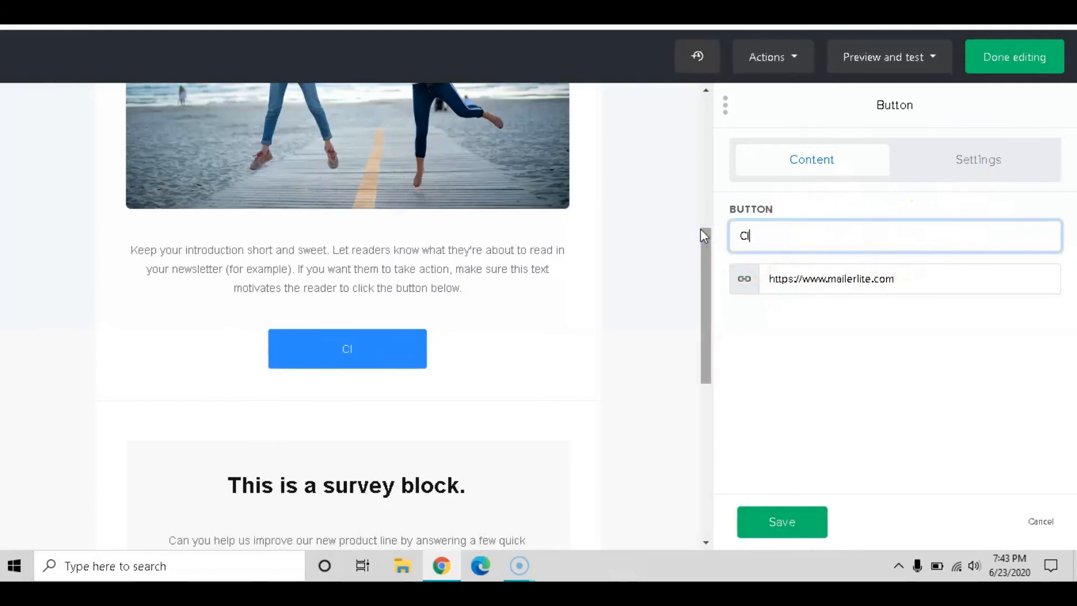
type("iuck Here")
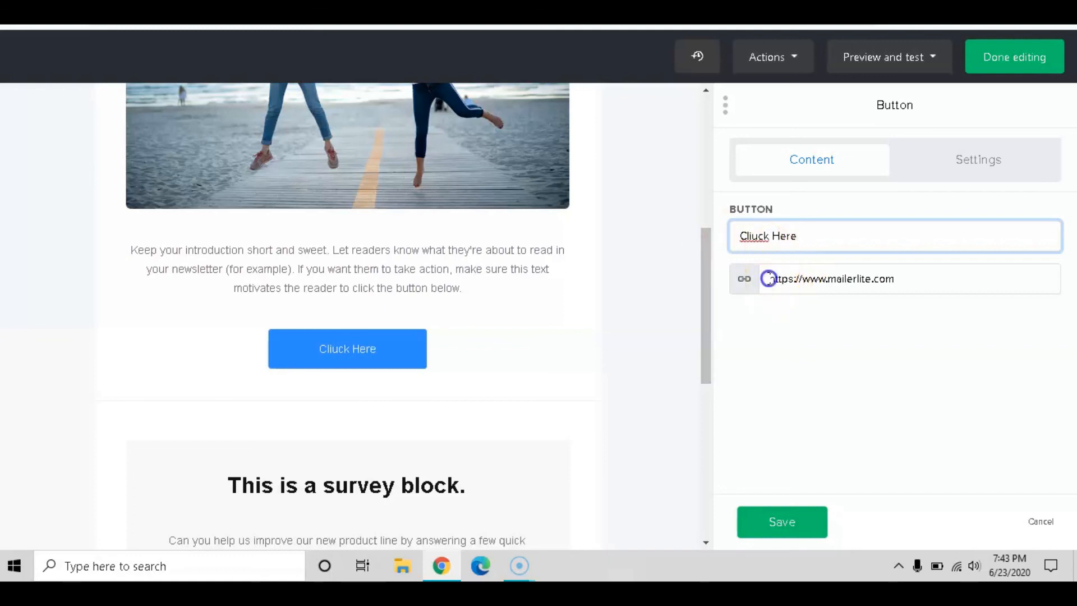
left_click_drag(769, 278, 847, 283)
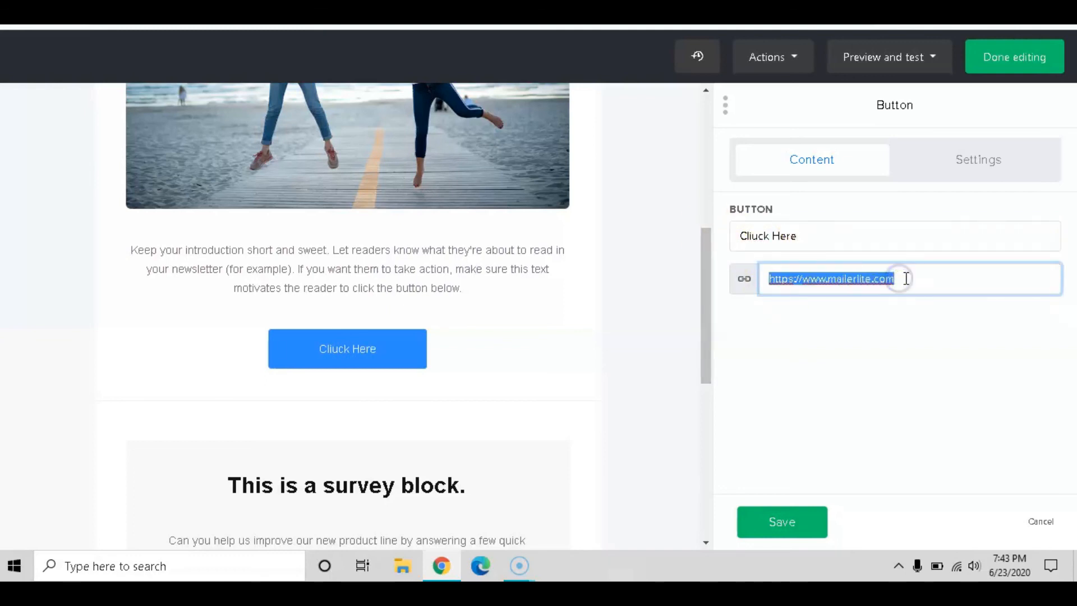
type("www.")
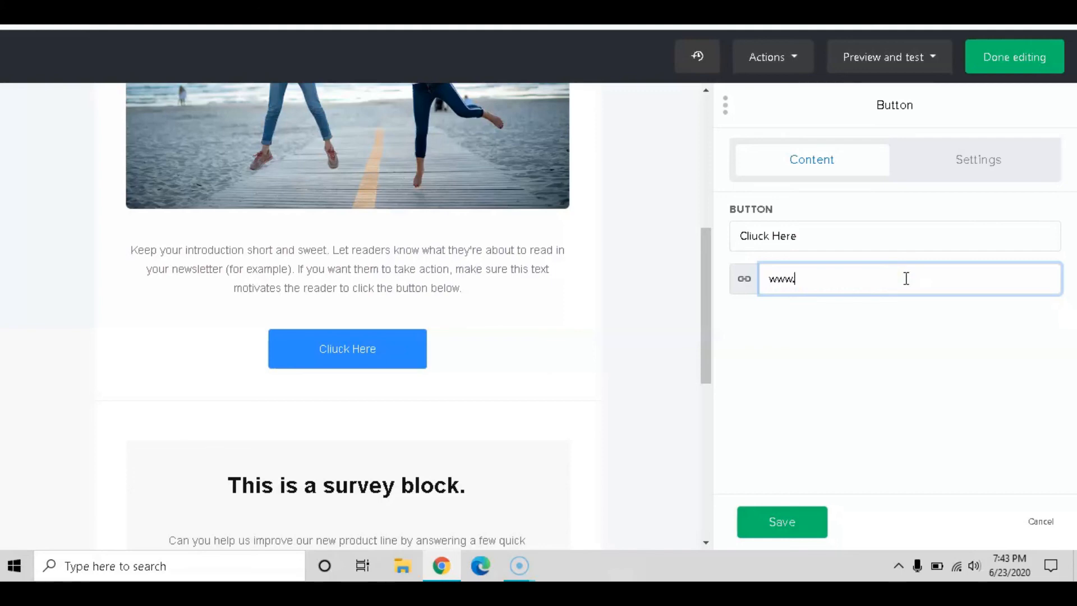
type("shanestevensmith.com")
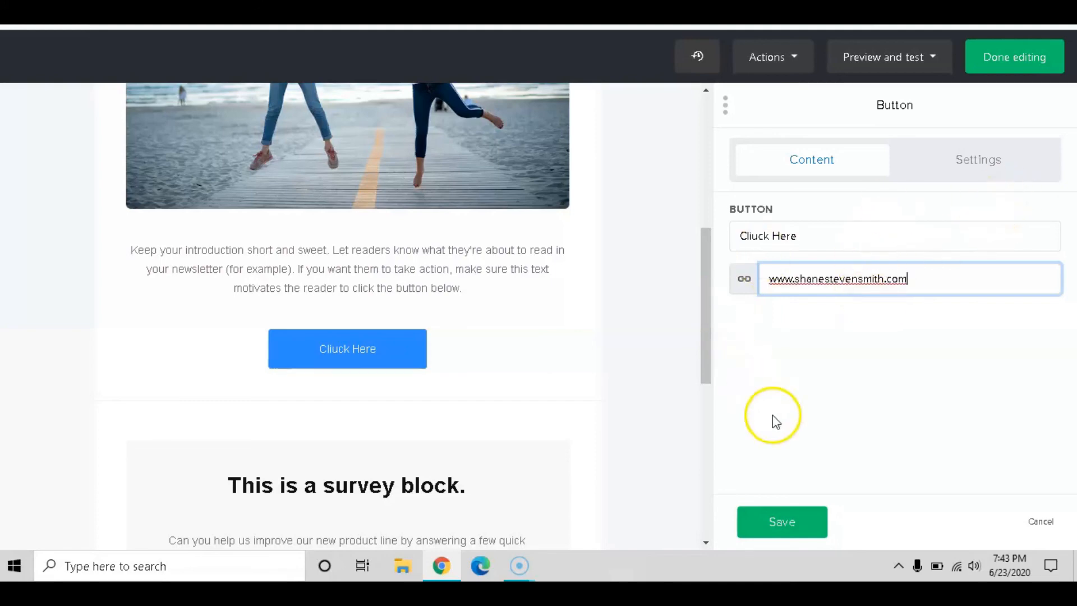
Adjust the button block's top and bottom padding, bringing the bottom back to about 20
left_click(999, 161)
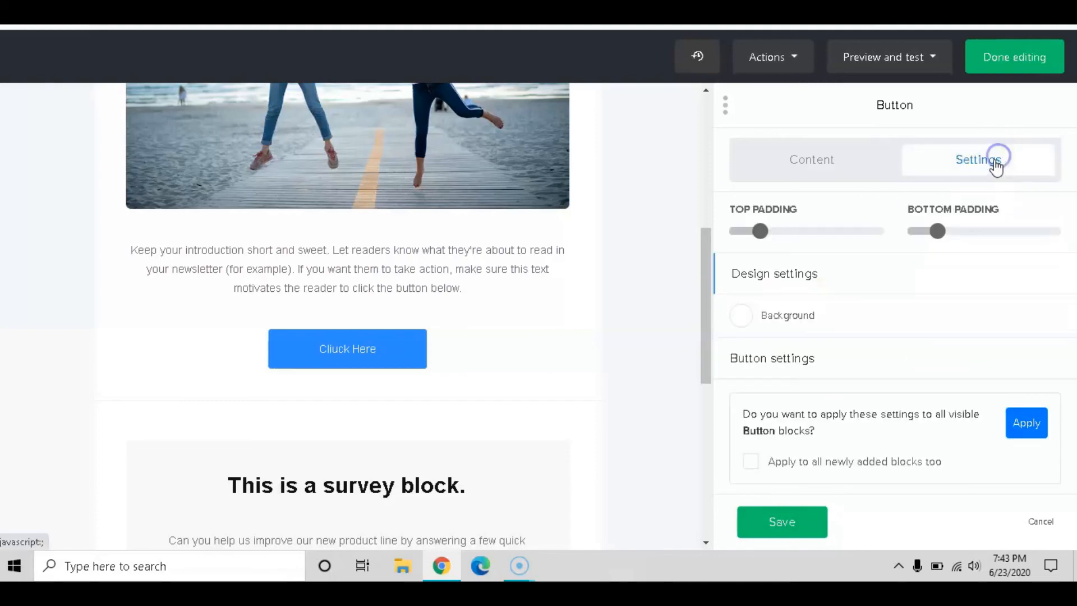
left_click(760, 232)
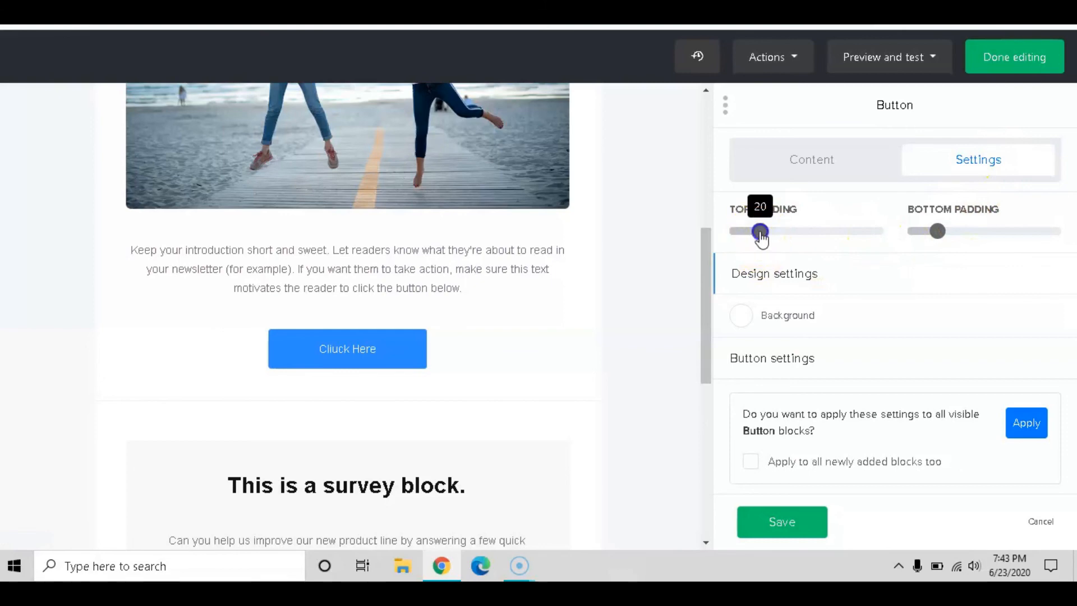
mouse_move(775, 237)
left_mouse_down()
mouse_move(840, 238)
mouse_move(745, 236)
mouse_move(760, 234)
left_mouse_up()
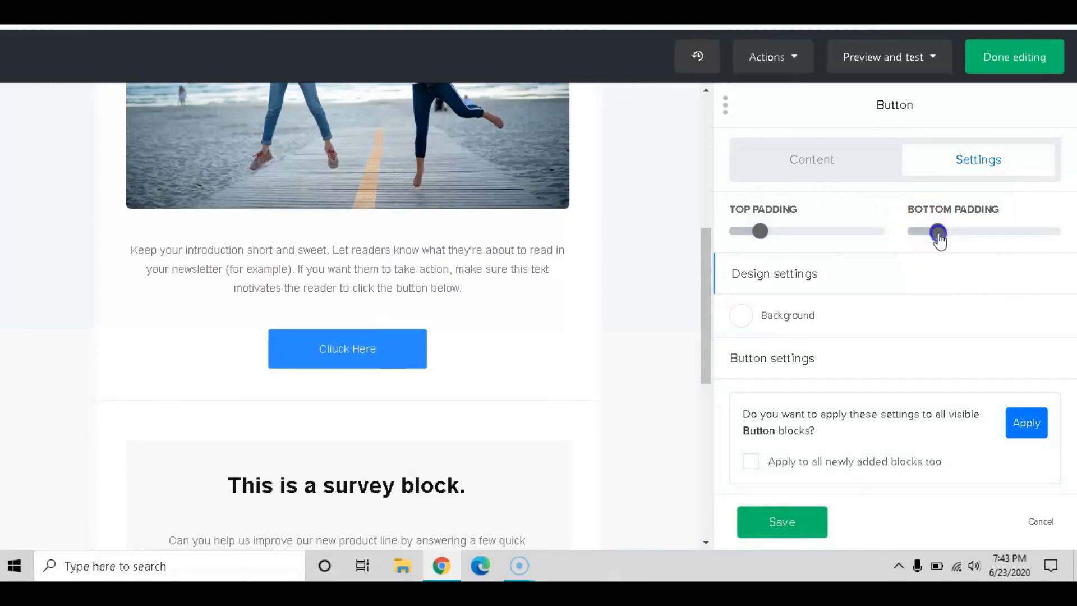
left_click_drag(940, 240, 1058, 240)
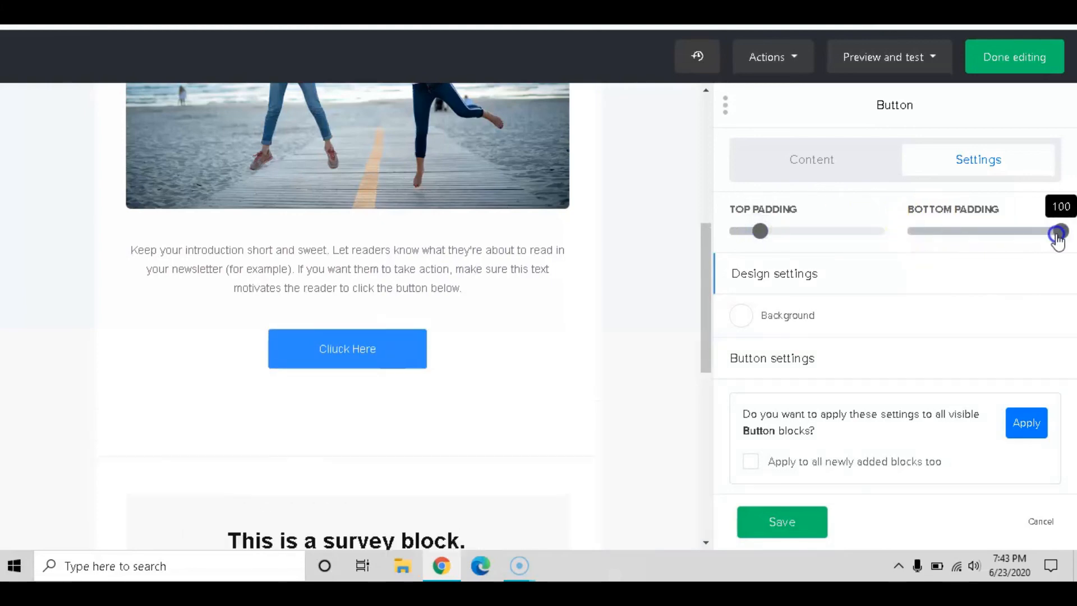
left_click(937, 232)
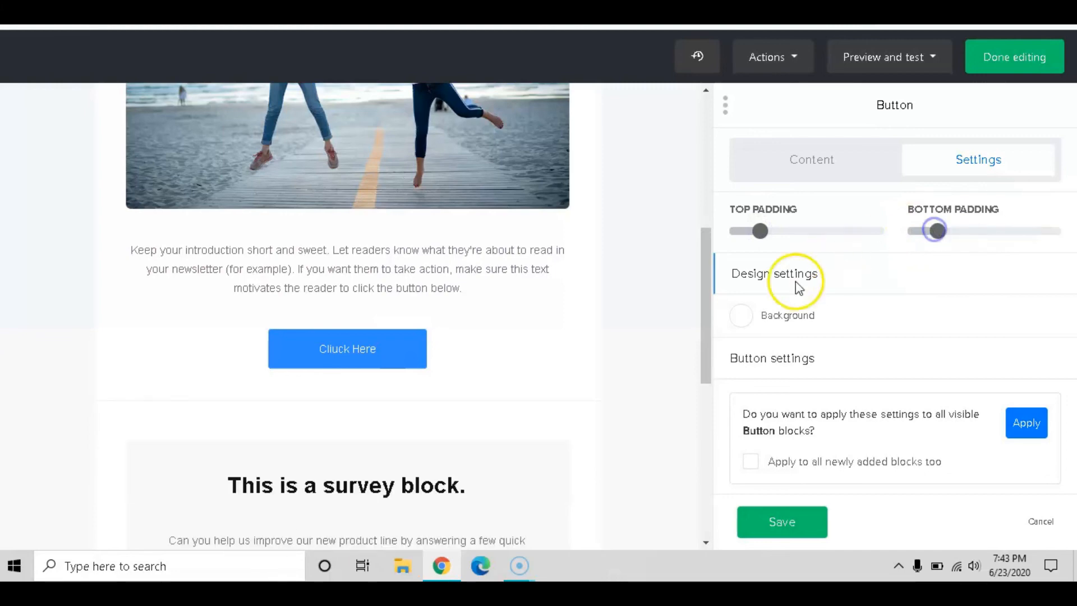
Turn on the button block background, set it to light grey #f6f6f6, and save
left_click(804, 316)
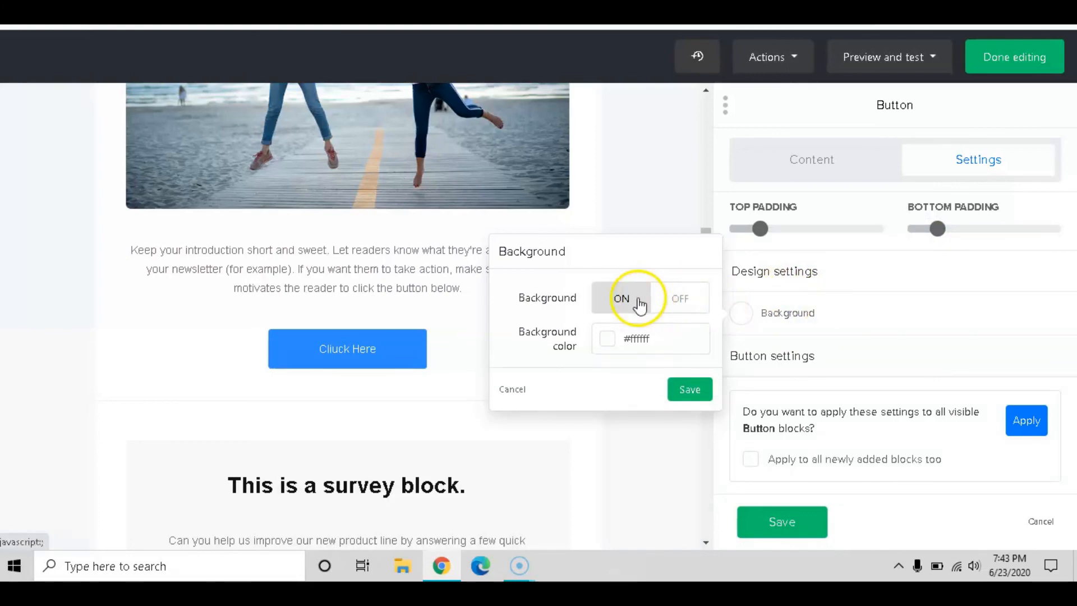
left_click(633, 342)
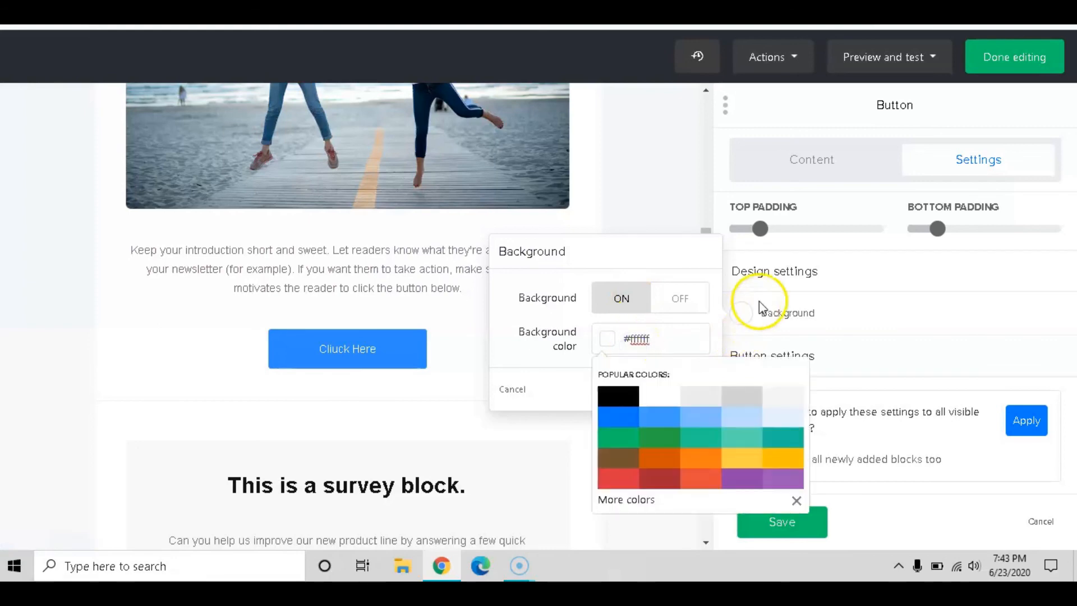
left_click(637, 393)
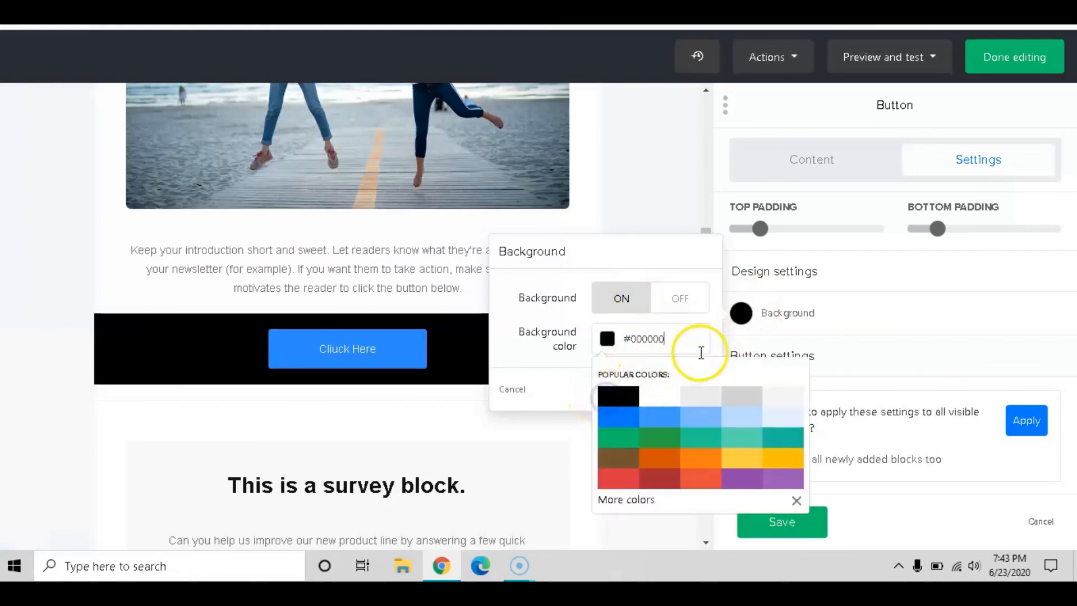
left_click(621, 412)
left_click(620, 453)
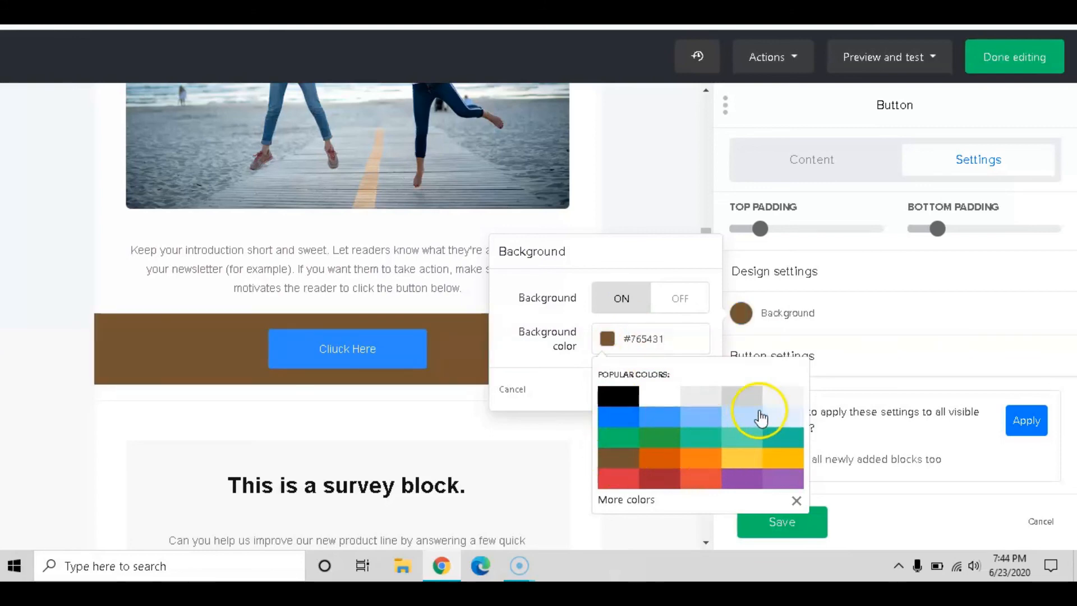
left_click(783, 406)
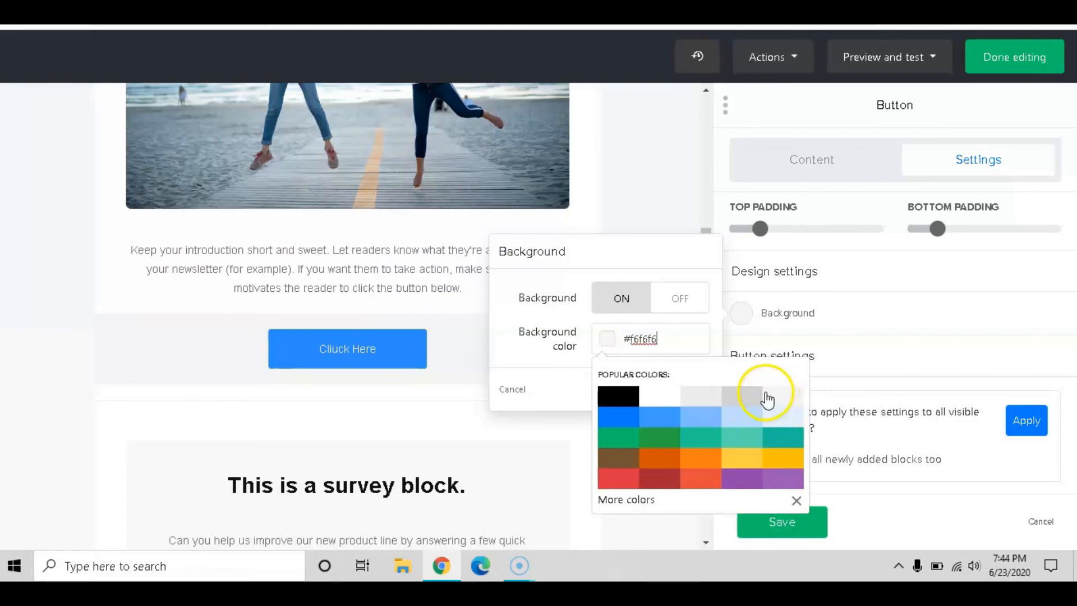
left_click(796, 500)
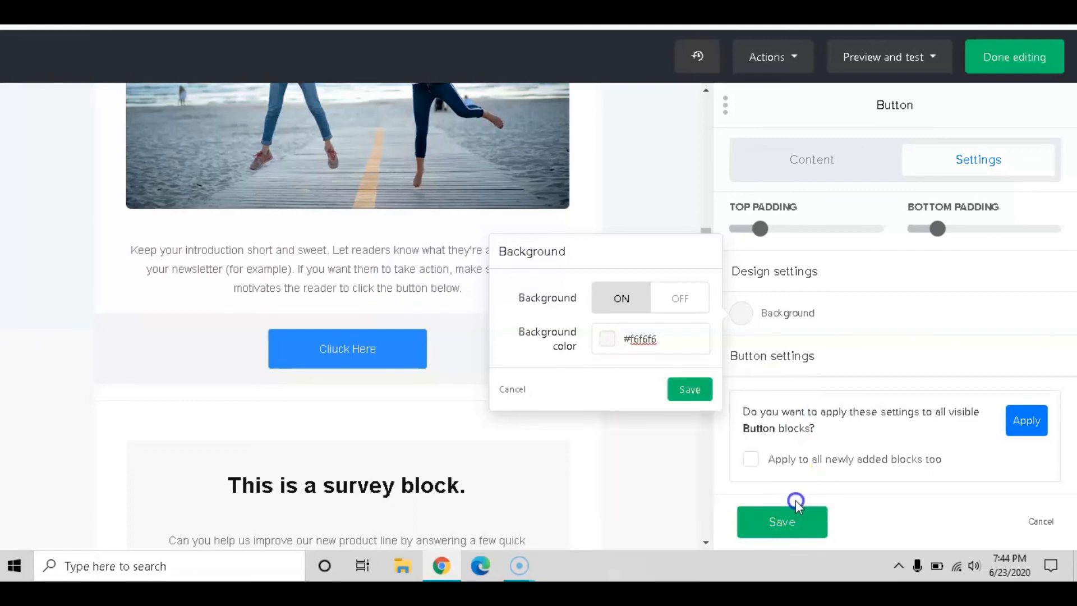
left_click(692, 390)
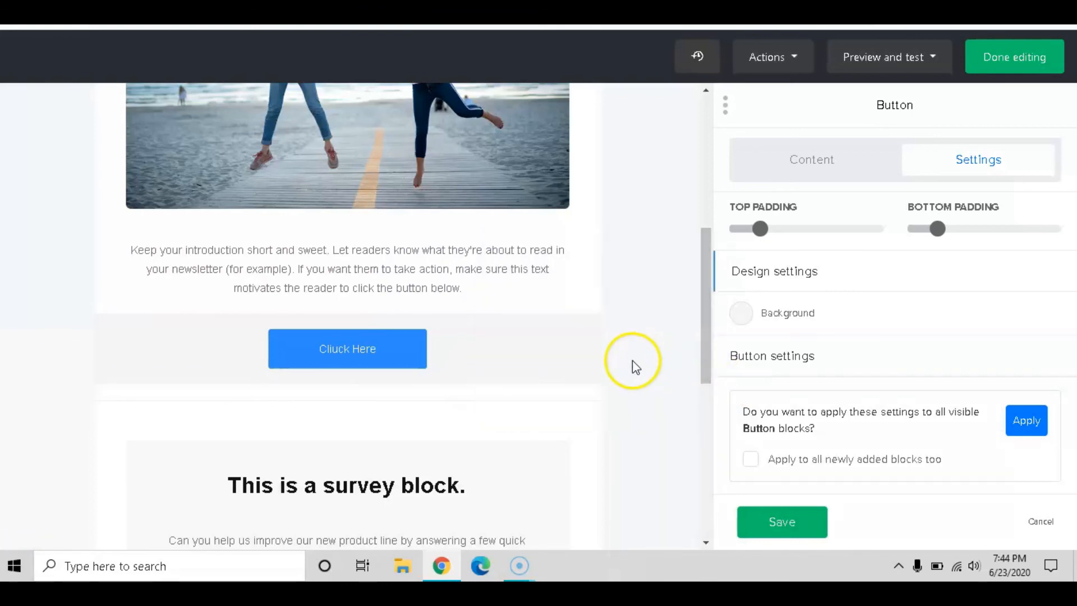
scroll(634, 364, "down", 4)
mouse_move(322, 211)
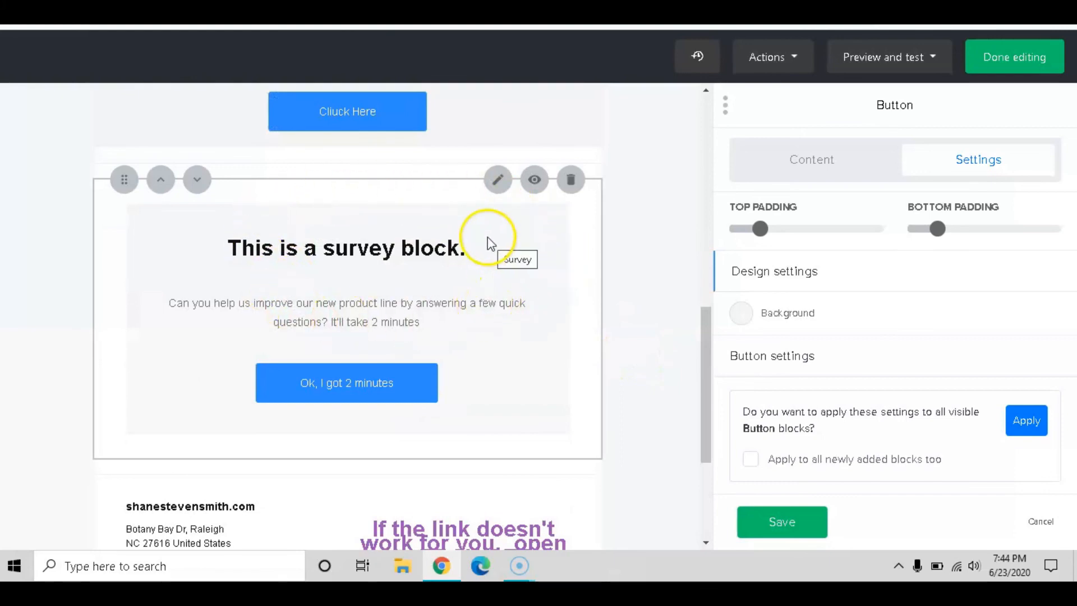
Scroll to the survey block below the button and delete it, leaving the footer next
scroll(539, 260, "up", 8)
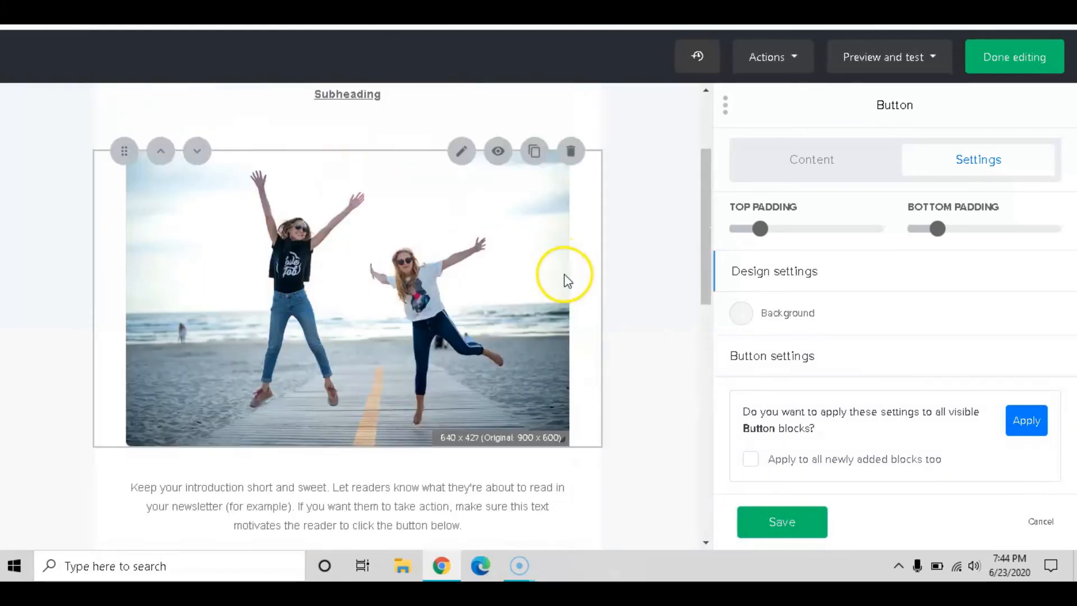
scroll(566, 281, "down", 6)
scroll(567, 281, "down", 3)
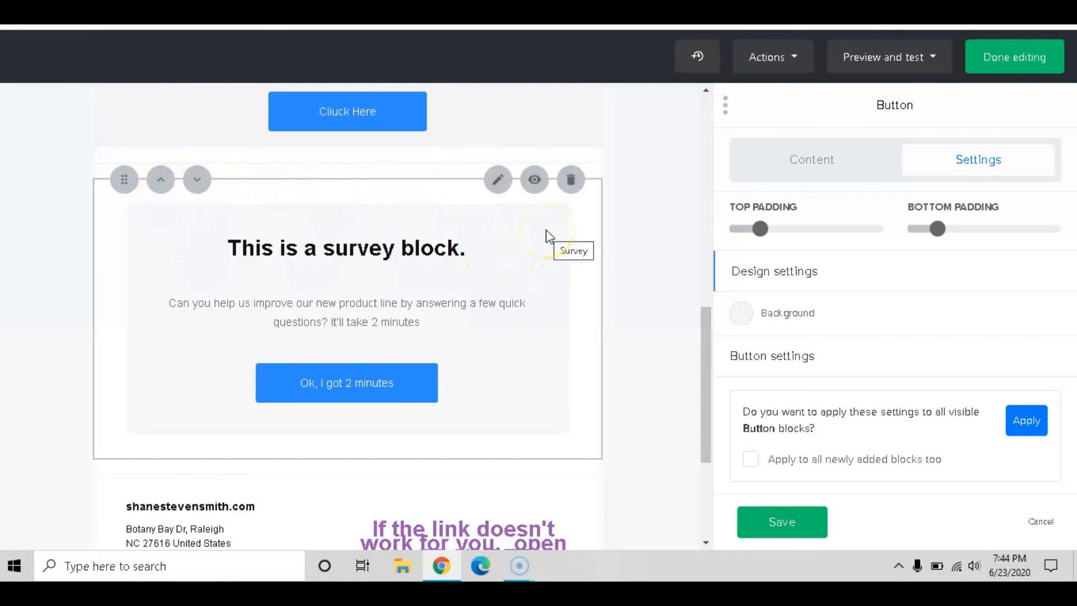
left_click(572, 185)
left_click(532, 186)
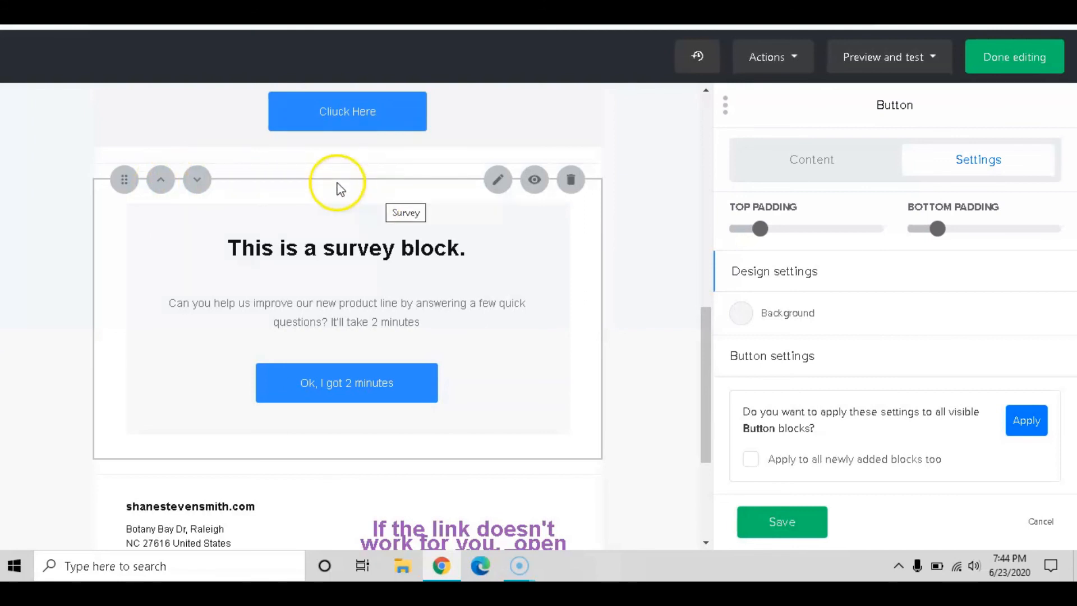
scroll(469, 301, "down", 3)
scroll(488, 296, "up", 3)
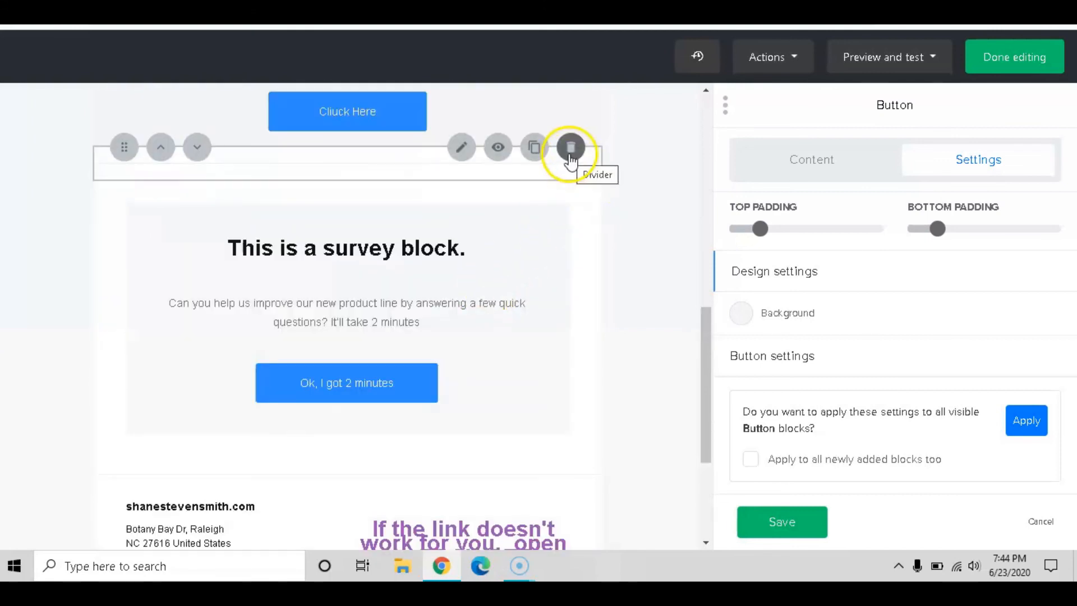
left_click(569, 189)
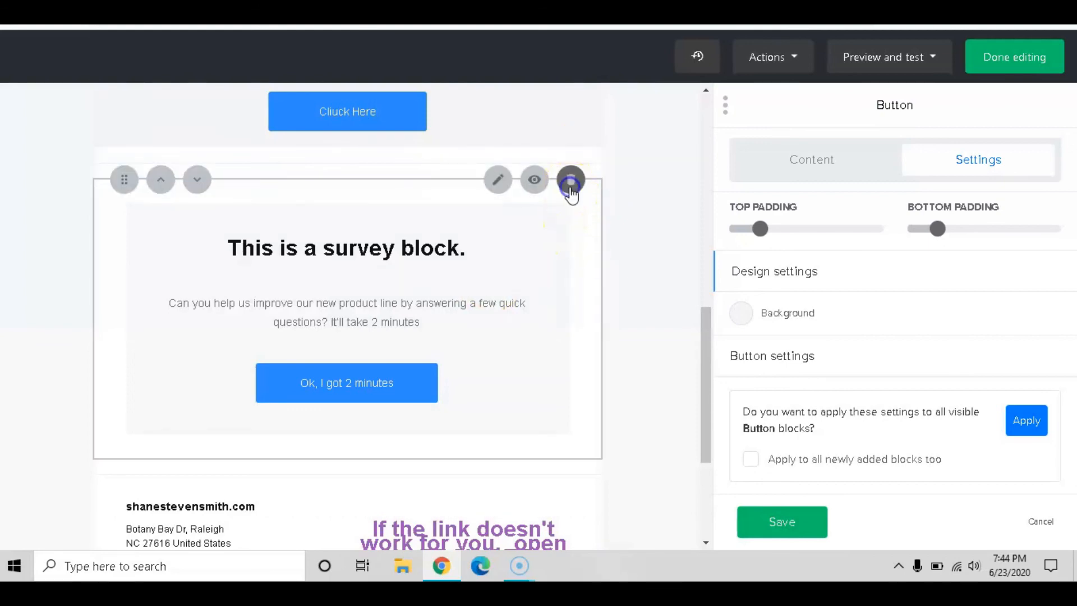
scroll(488, 286, "down", 3)
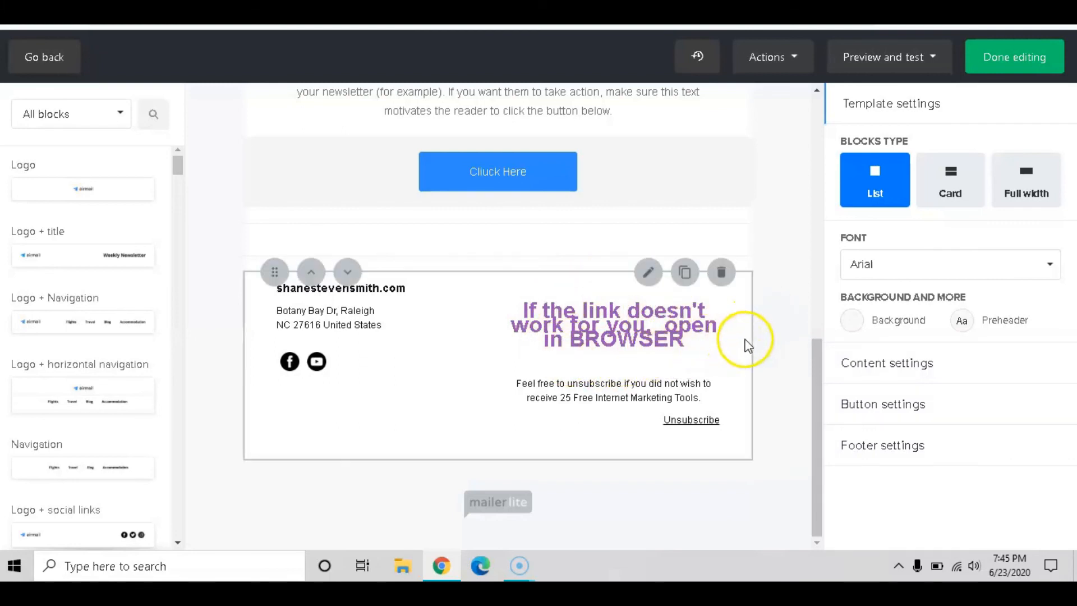
Try Card and Full width block layouts, return to List, keep Arial font, and expand Content settings
left_click(954, 175)
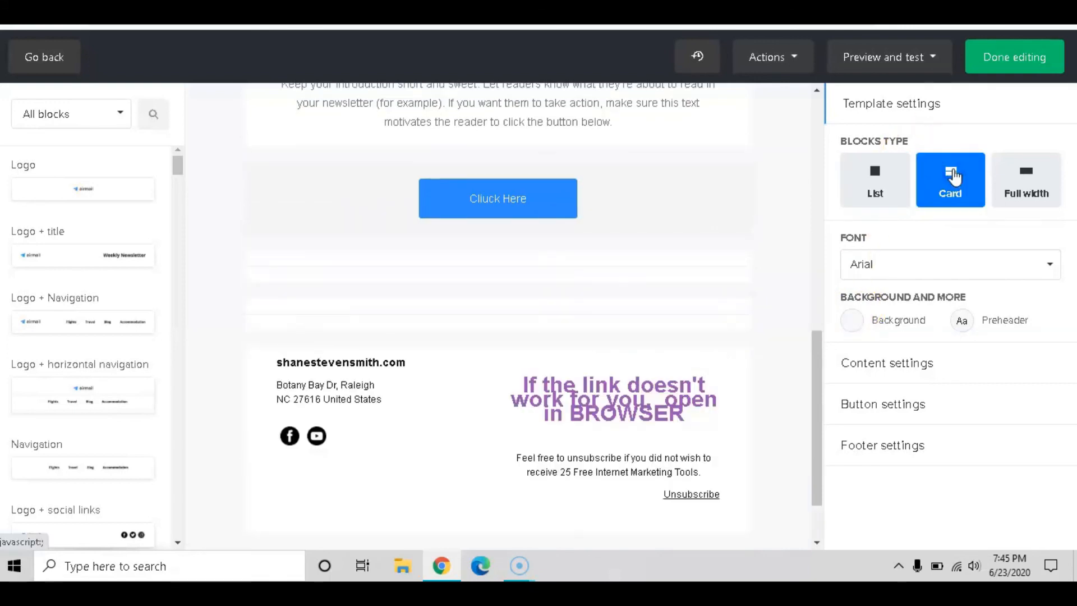
left_click(1021, 173)
left_click(898, 196)
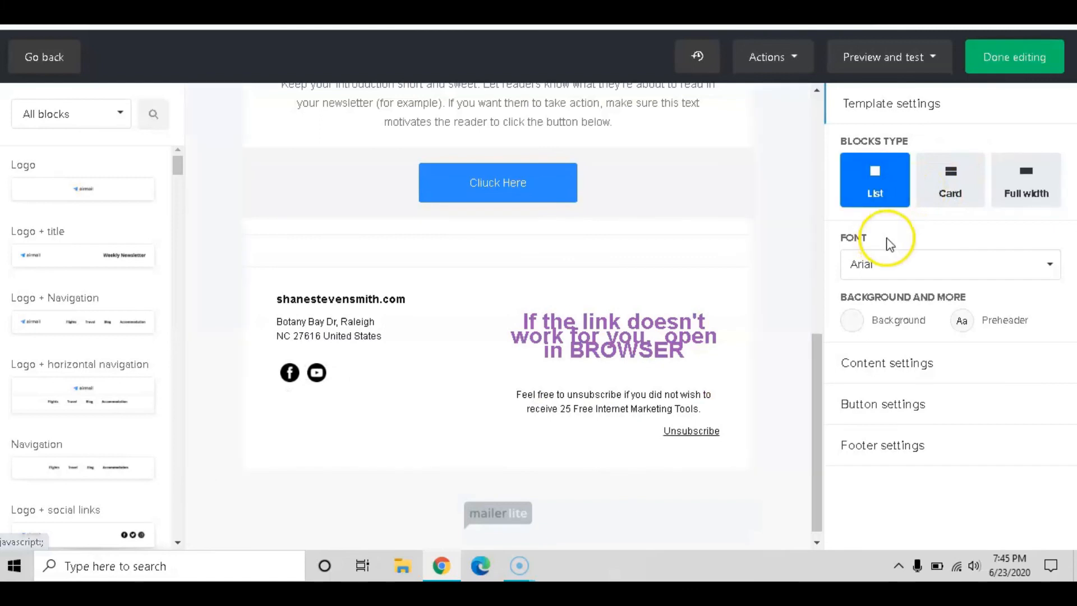
left_click(885, 268)
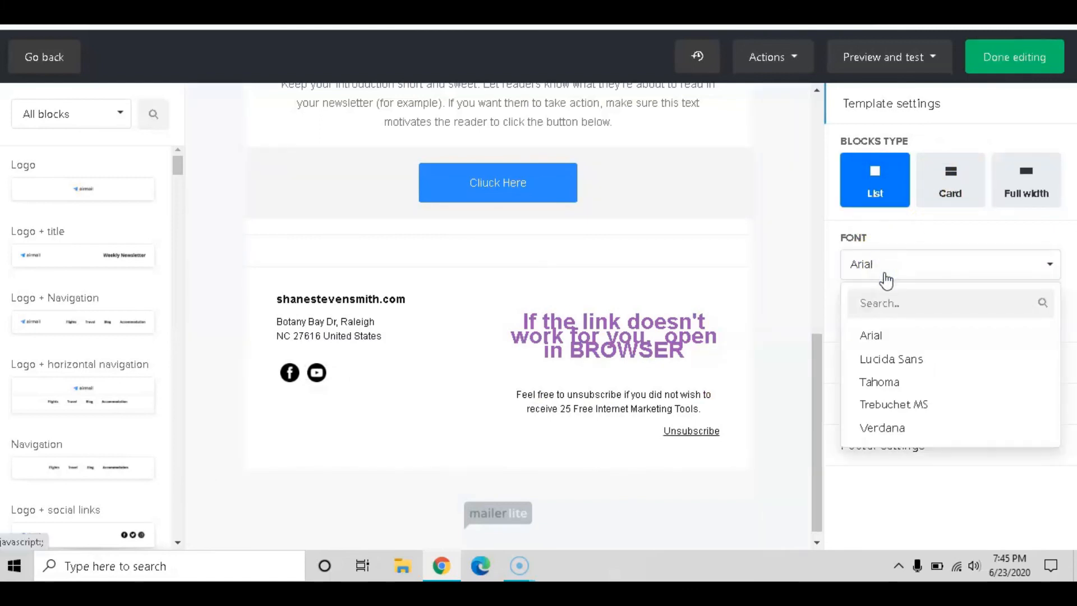
scroll(929, 376, "down", 6)
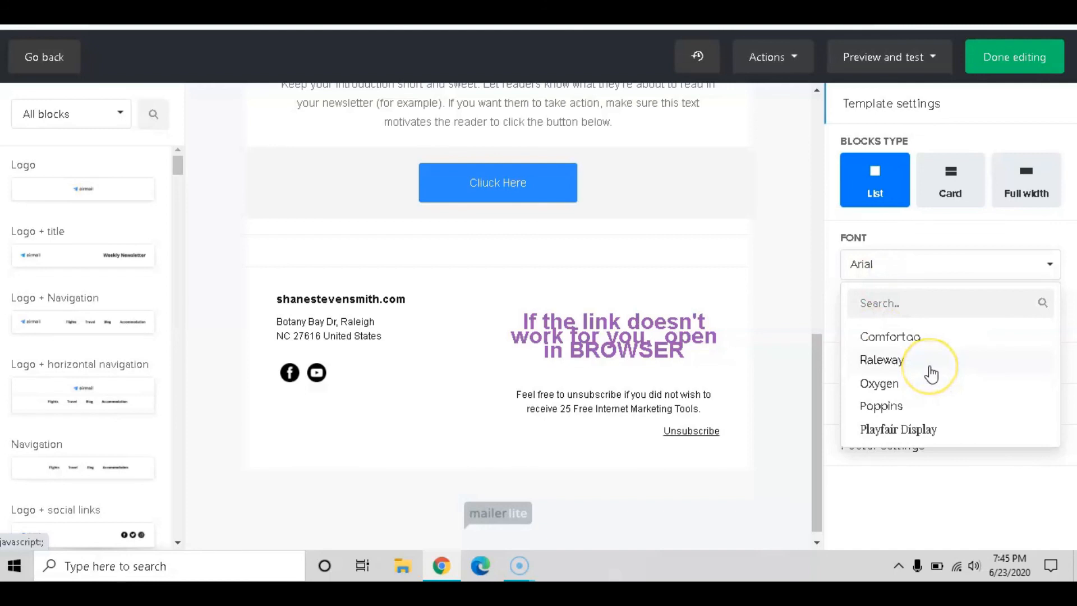
scroll(930, 374, "up", 7)
left_click(900, 274)
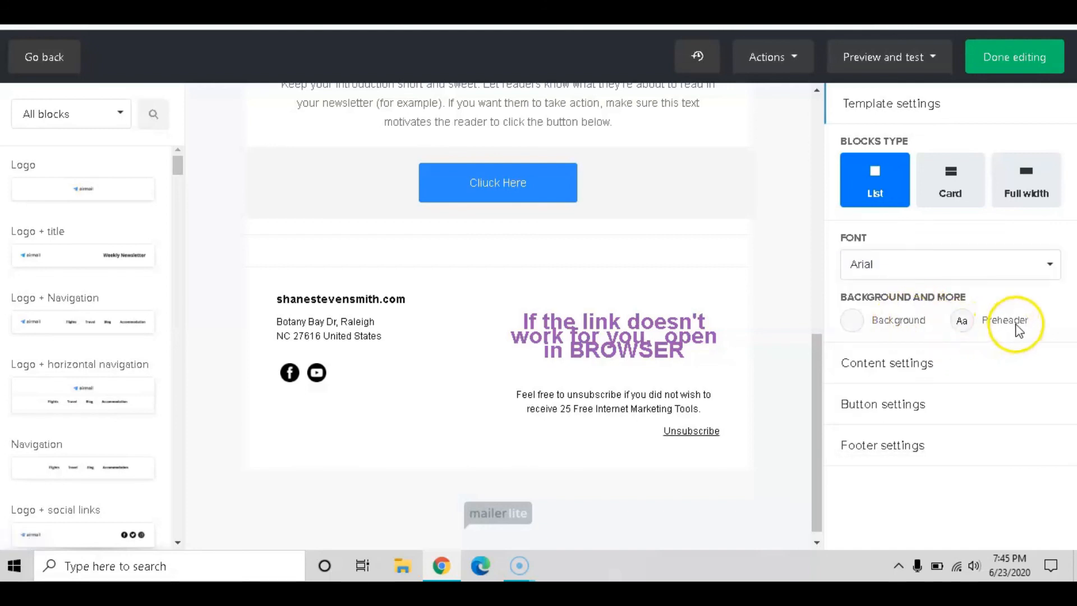
left_click(897, 365)
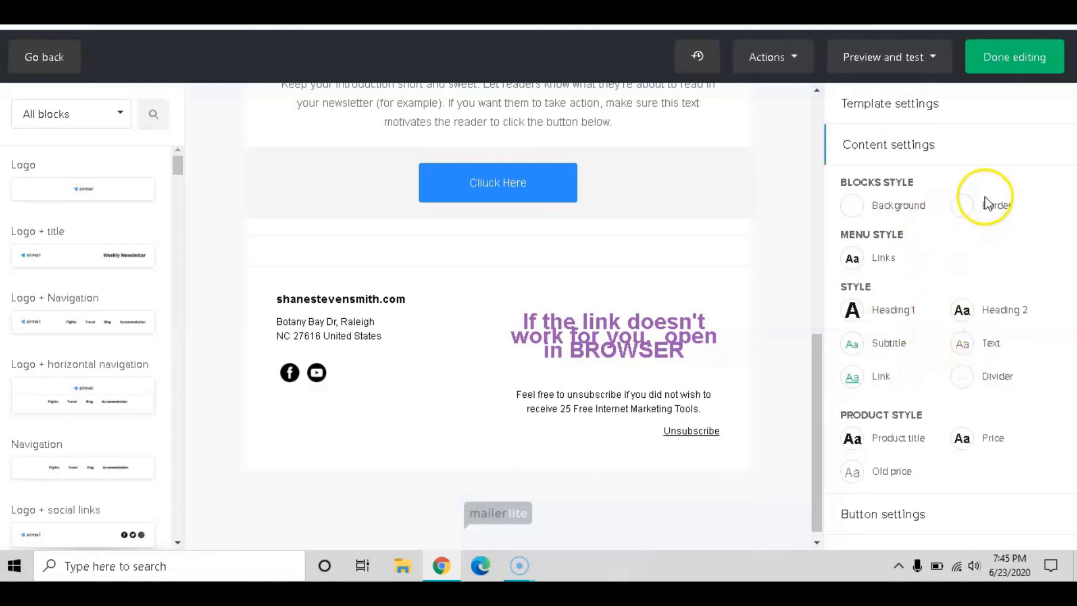
left_click(905, 206)
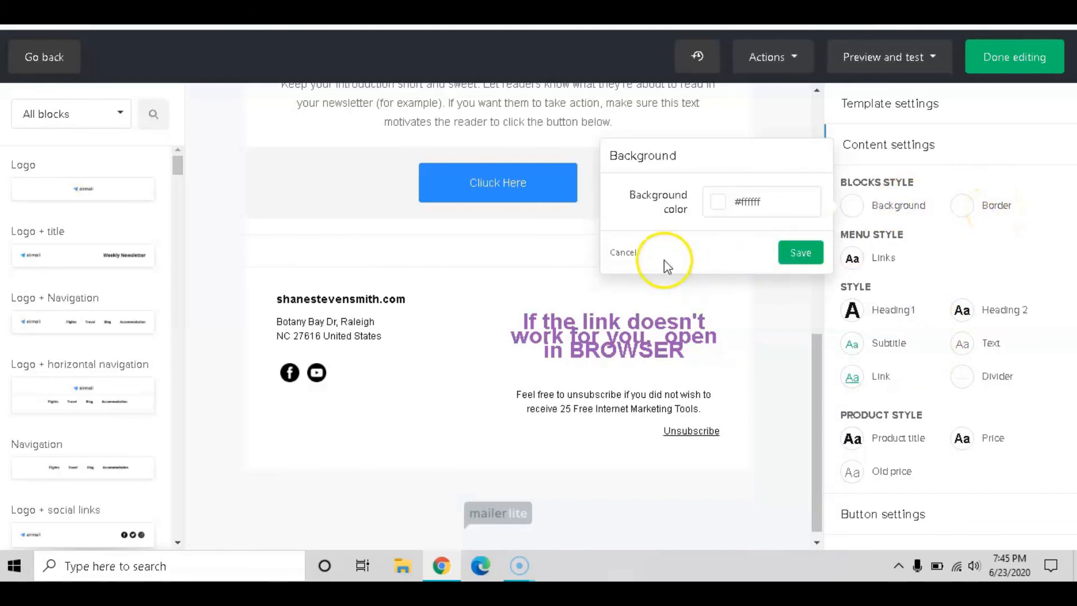
left_click(627, 253)
left_click(997, 205)
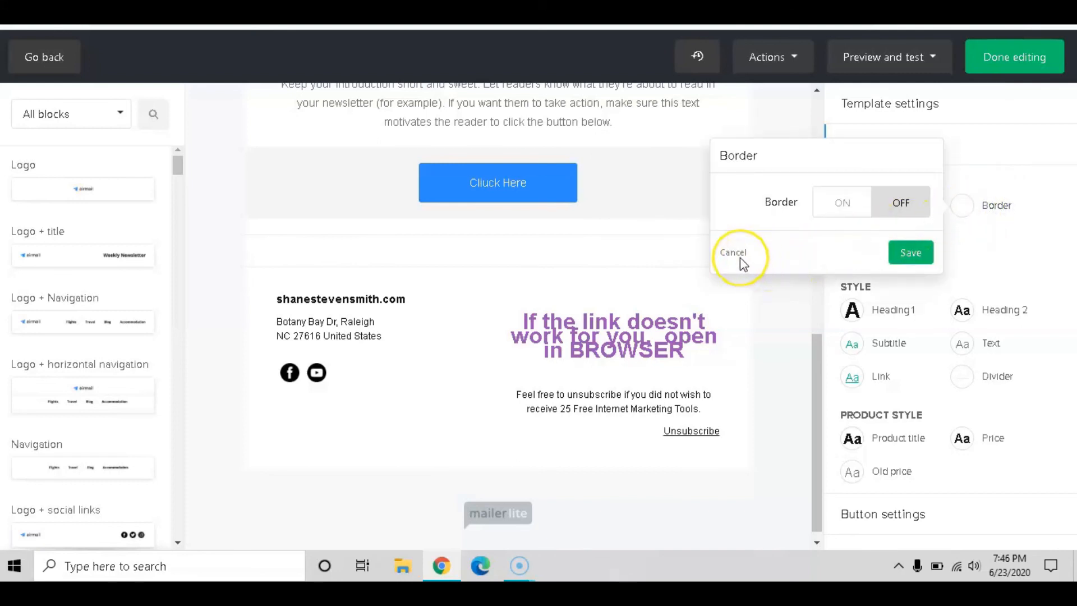
left_click(735, 256)
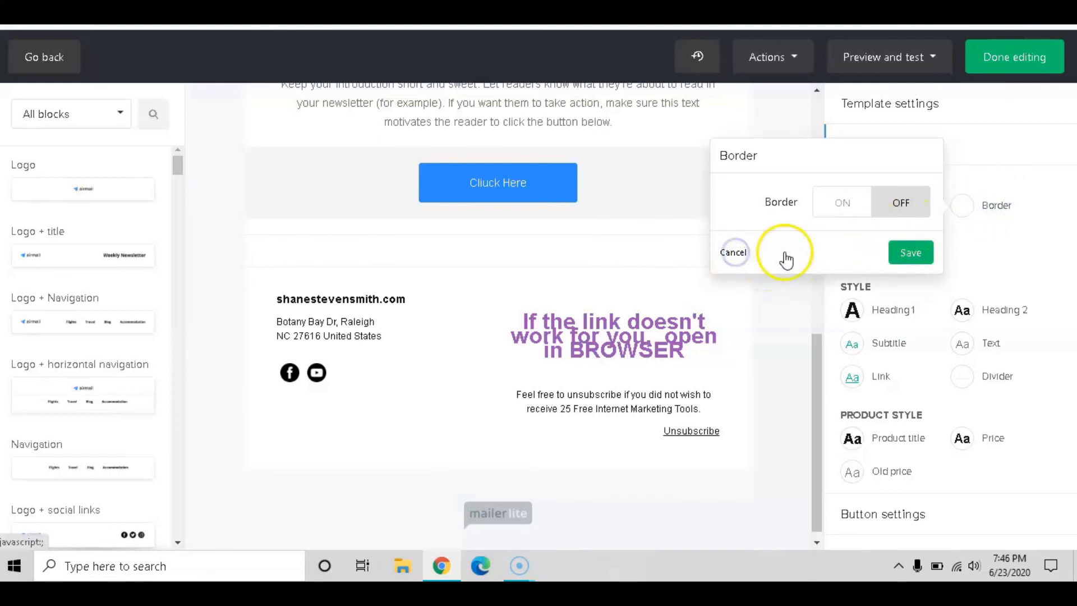
scroll(897, 258, "down", 1)
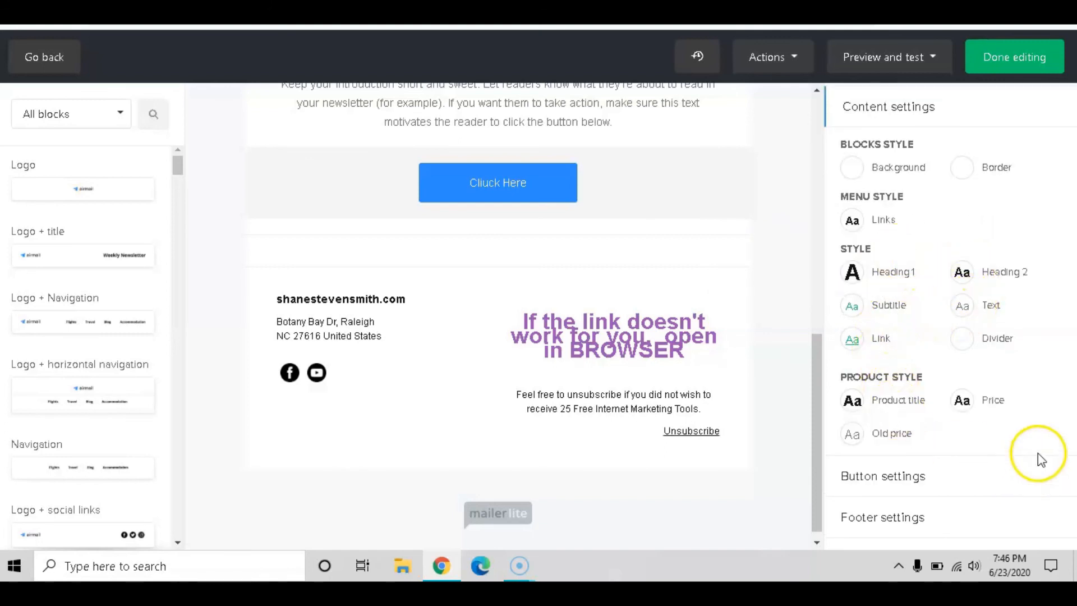
scroll(583, 314, "down", 1)
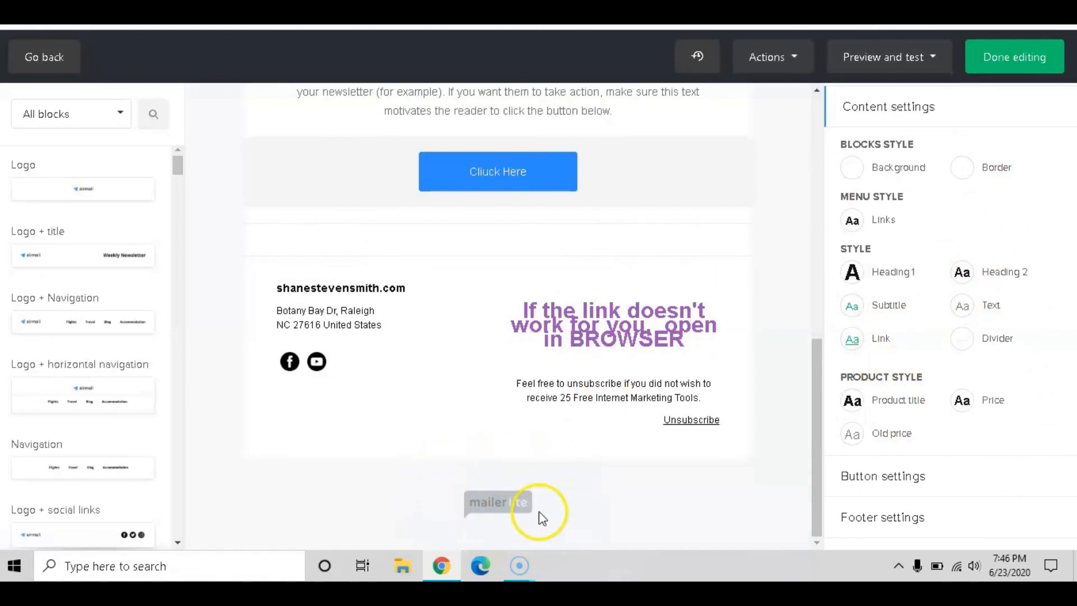
scroll(589, 421, "up", 5)
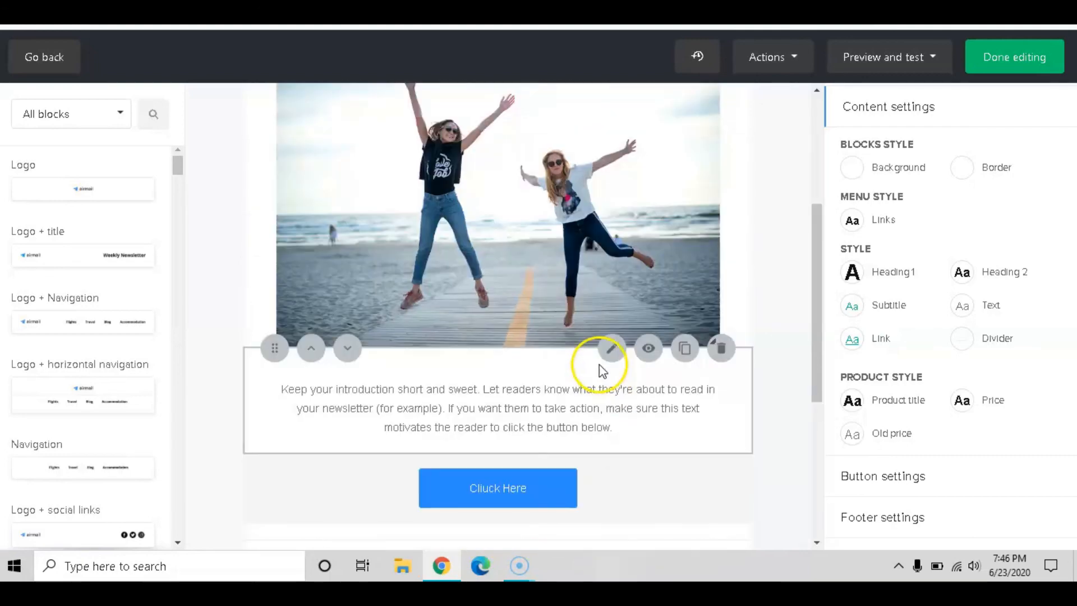
scroll(577, 314, "up", 4)
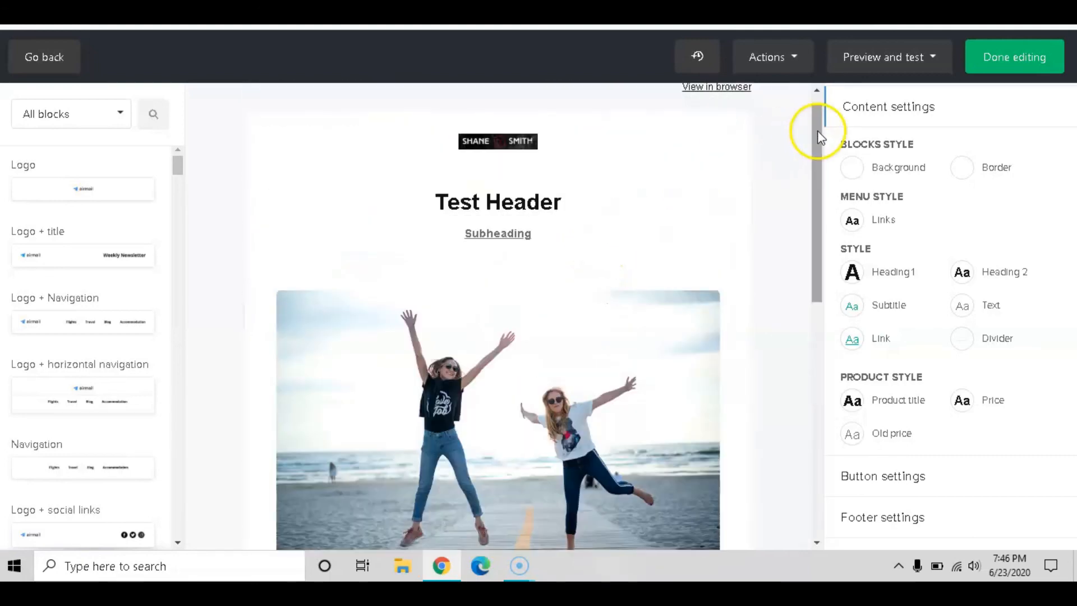
scroll(796, 167, "up", 1)
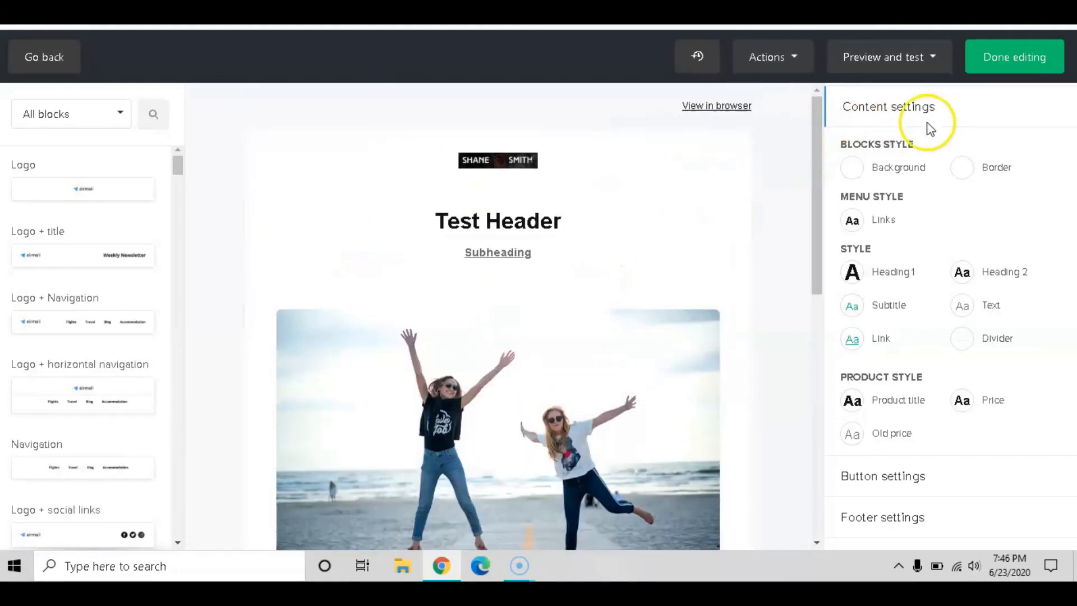
left_click(1017, 57)
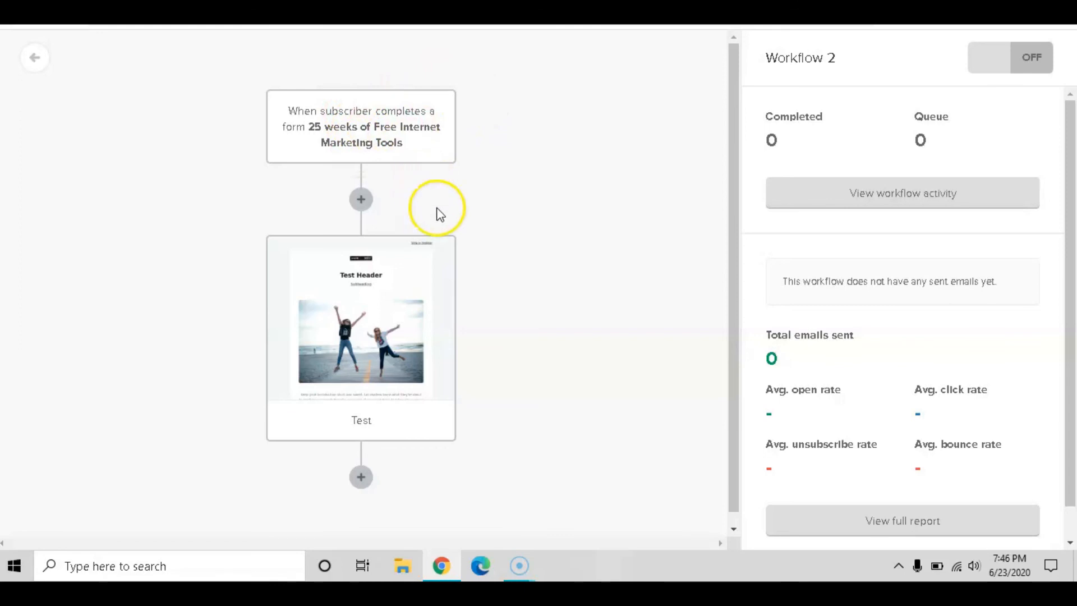
Add a Delay step after the Test email in Workflow 2
scroll(479, 255, "down", 1)
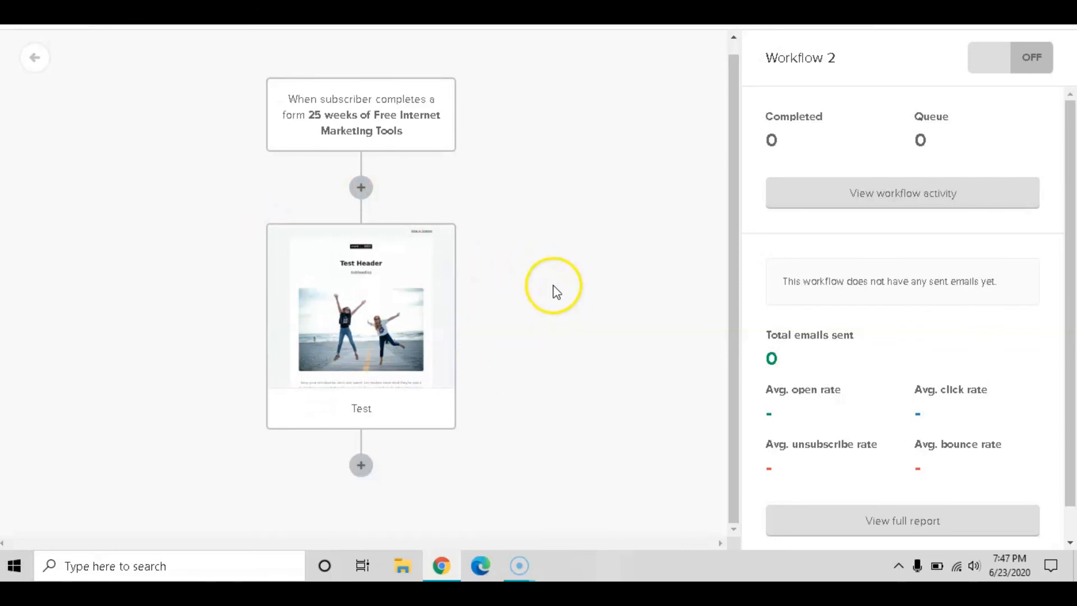
left_click(361, 467)
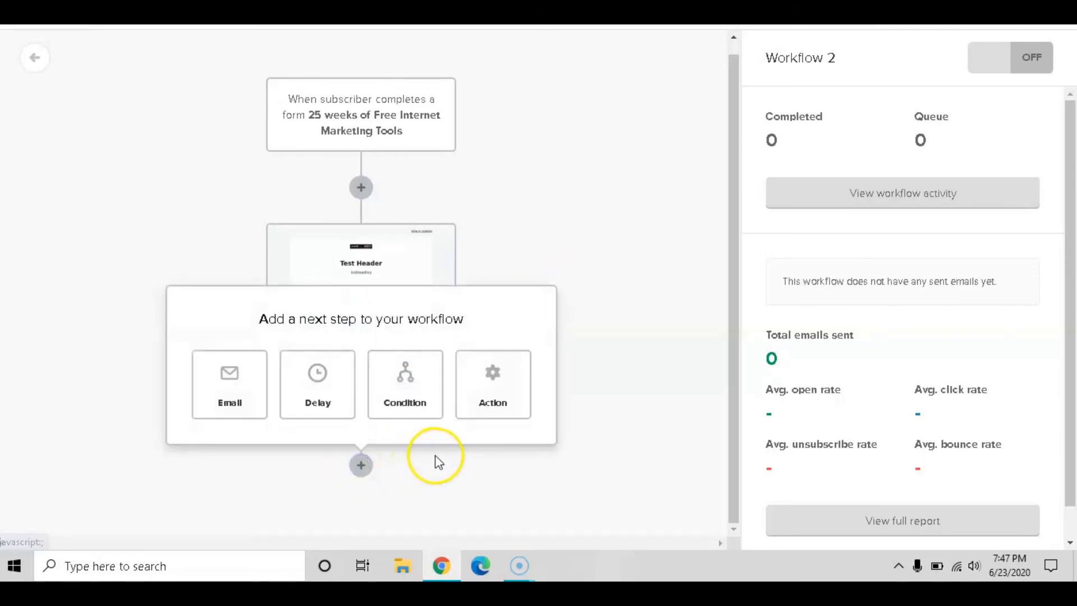
left_click(243, 387)
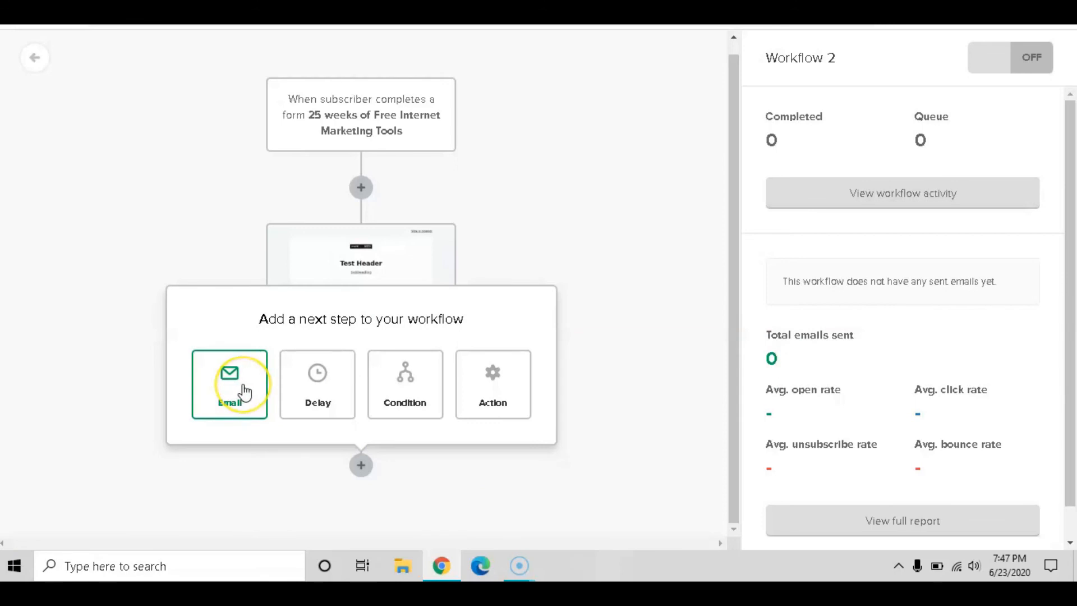
left_click(287, 377)
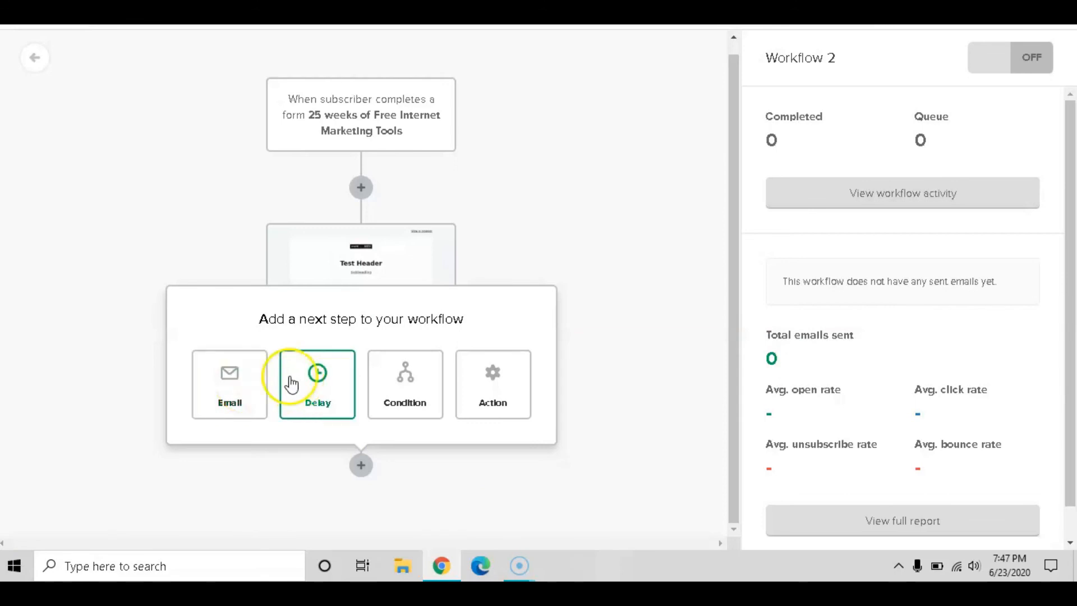
left_click(332, 404)
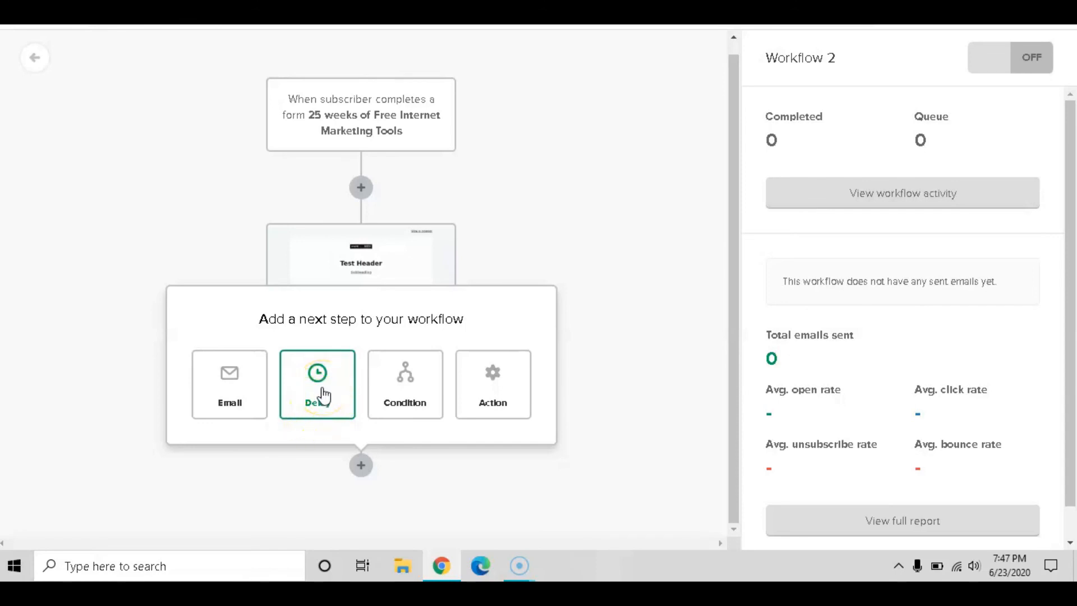
left_click(324, 396)
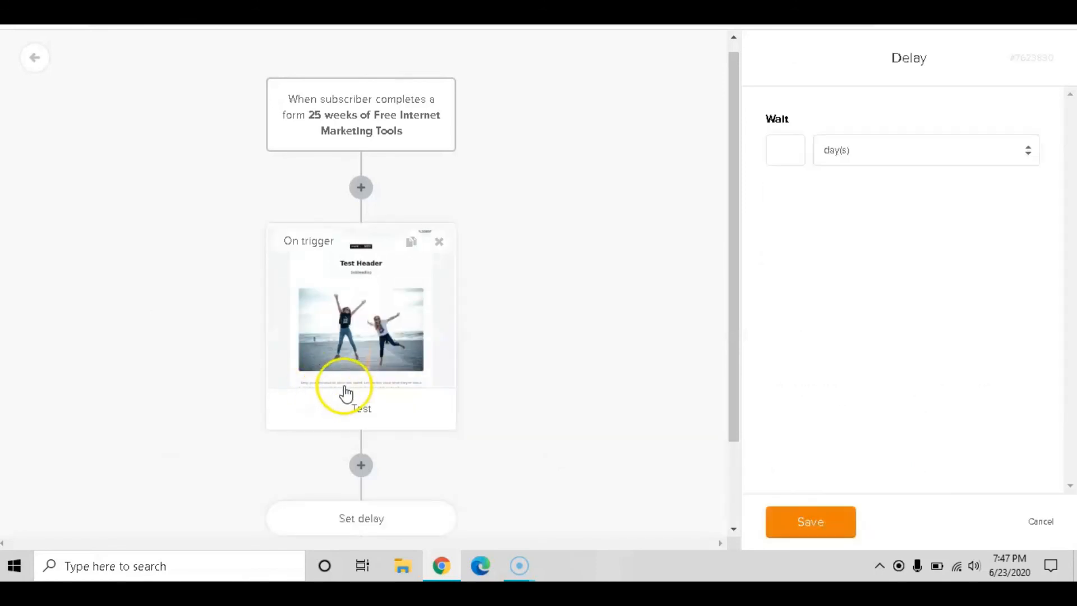
Remove the newly added Set delay step, leaving only the Test email after the trigger
scroll(370, 387, "down", 2)
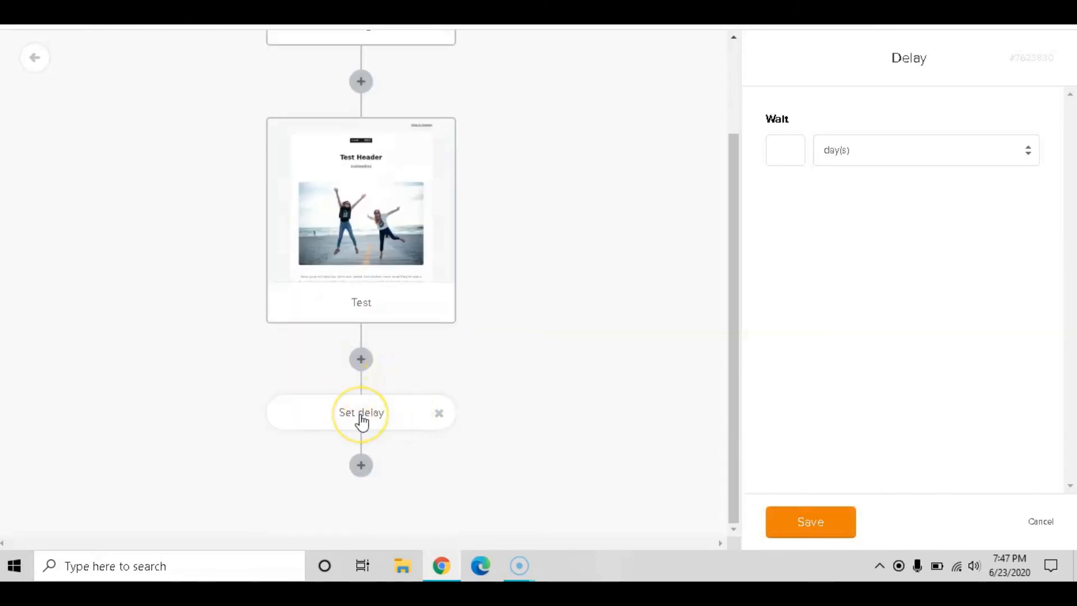
left_click(389, 418)
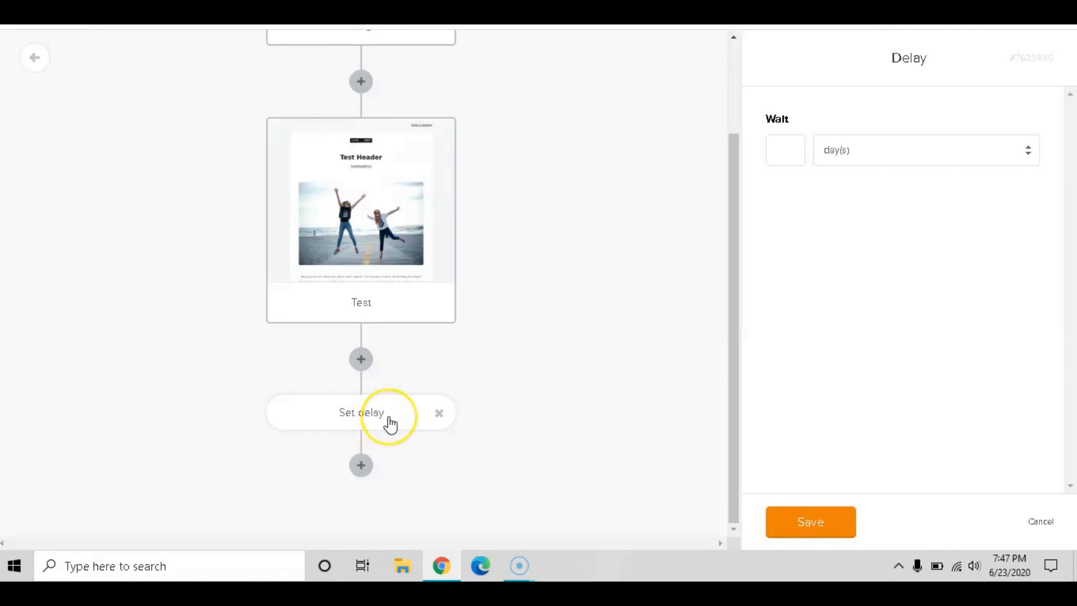
left_click(436, 418)
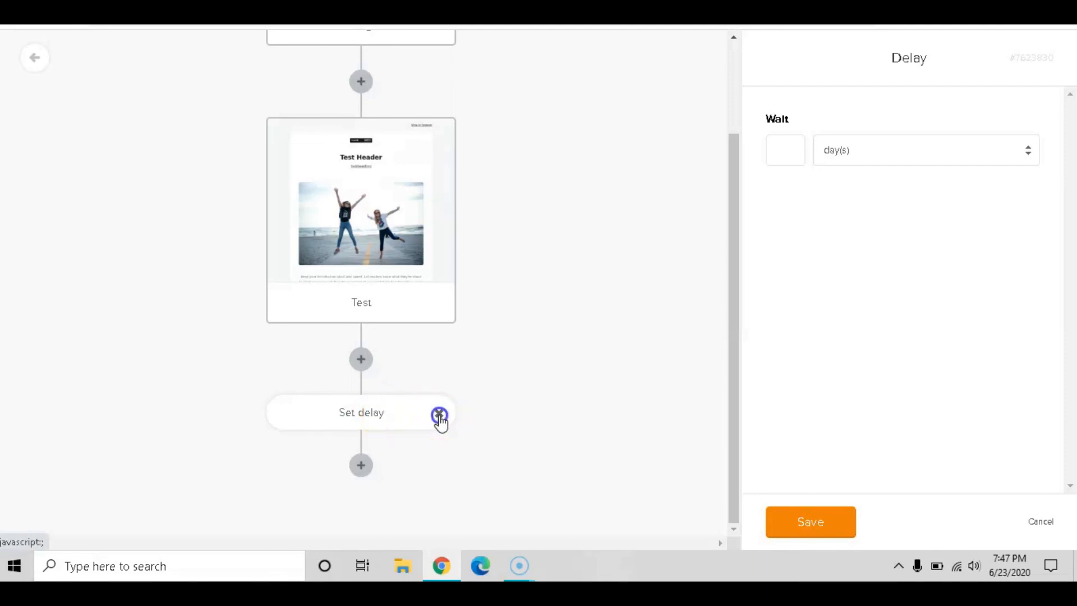
left_click(439, 416)
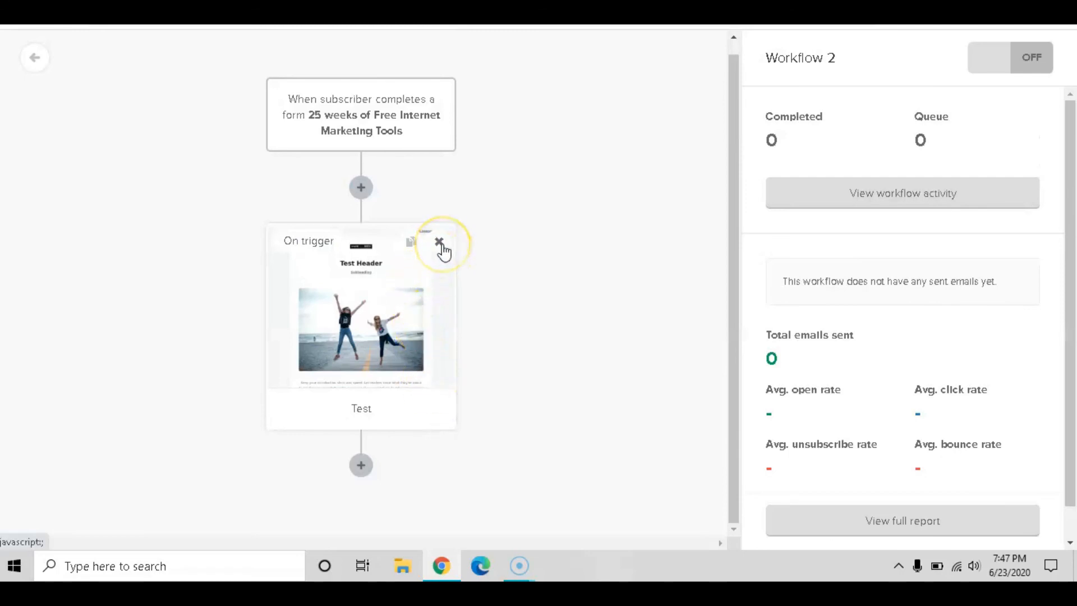
left_click(411, 251)
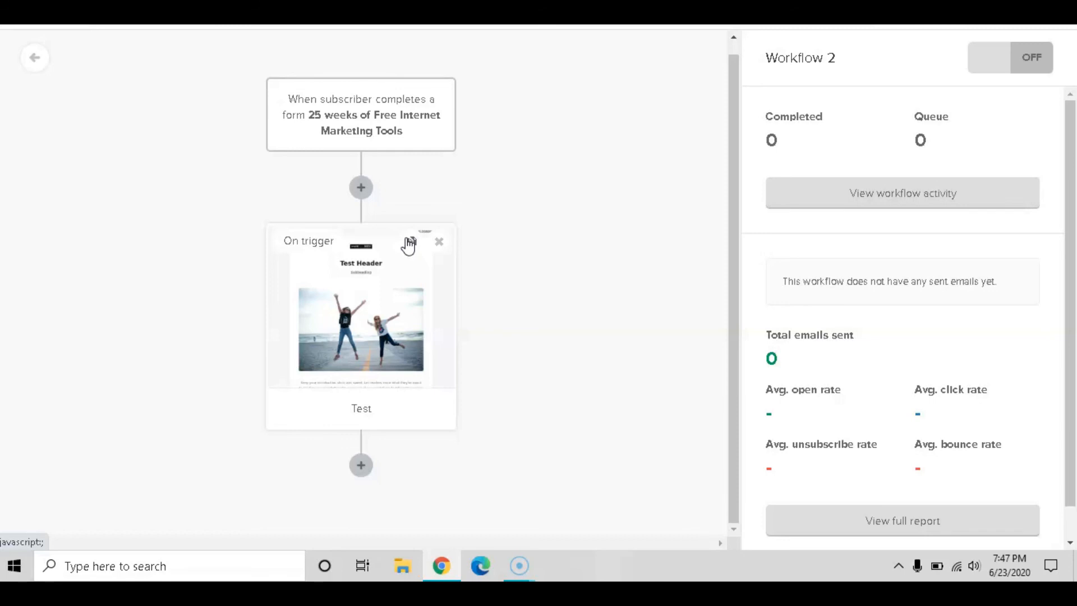
Add a delay after the Test email set to wait 1 day(s) and save it
left_click(362, 465)
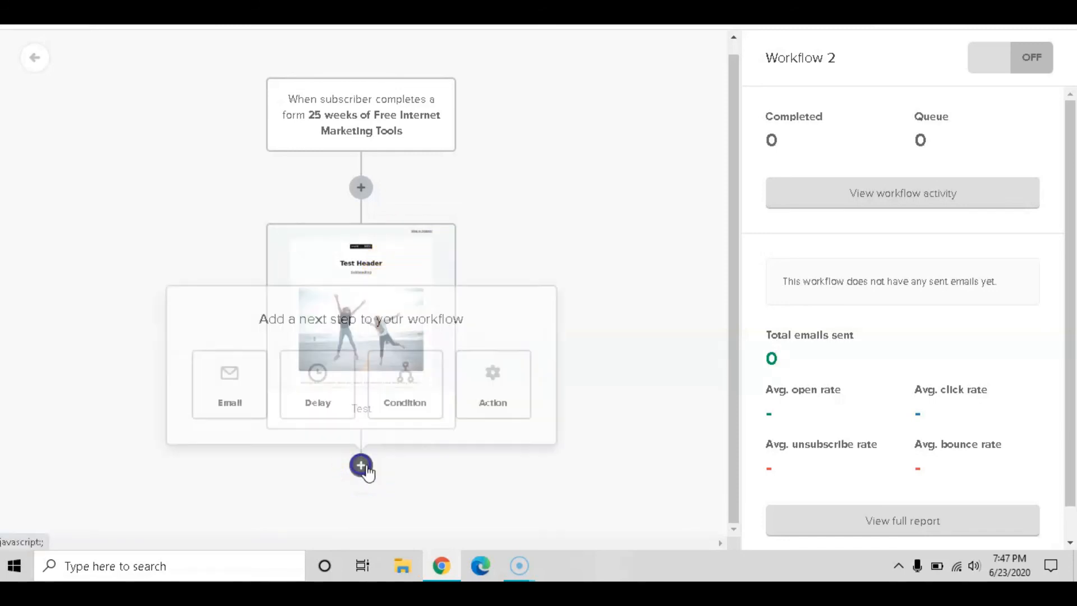
left_click(311, 387)
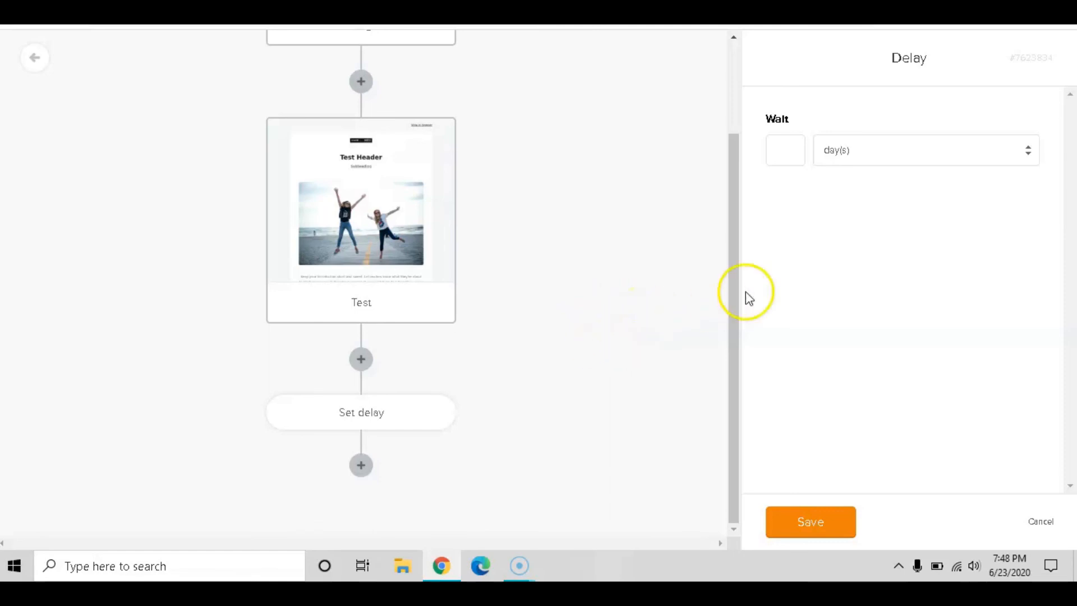
left_click(929, 150)
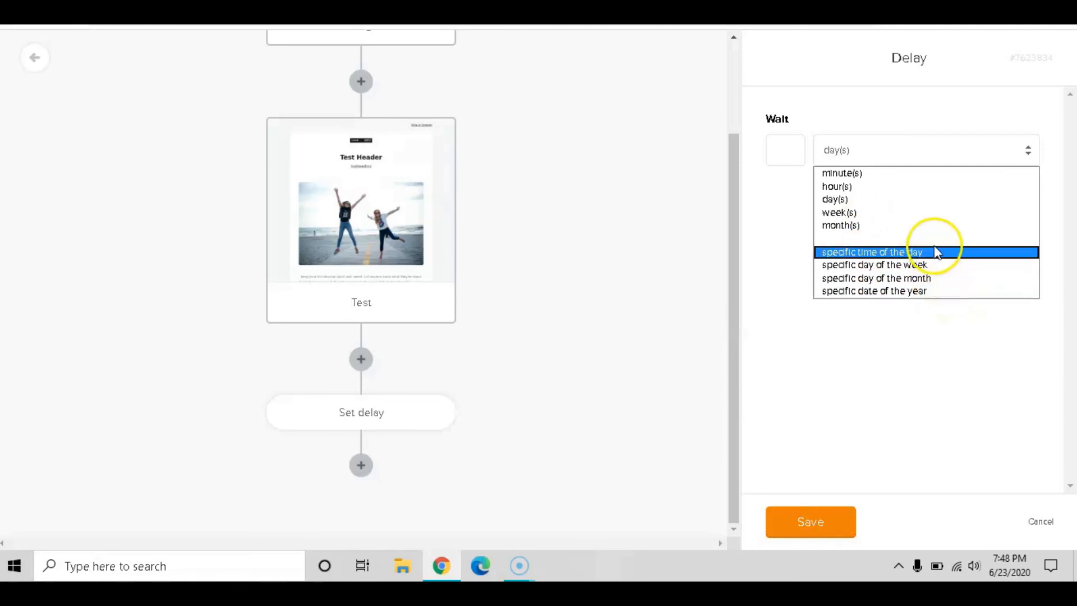
left_click(896, 199)
left_click(782, 150)
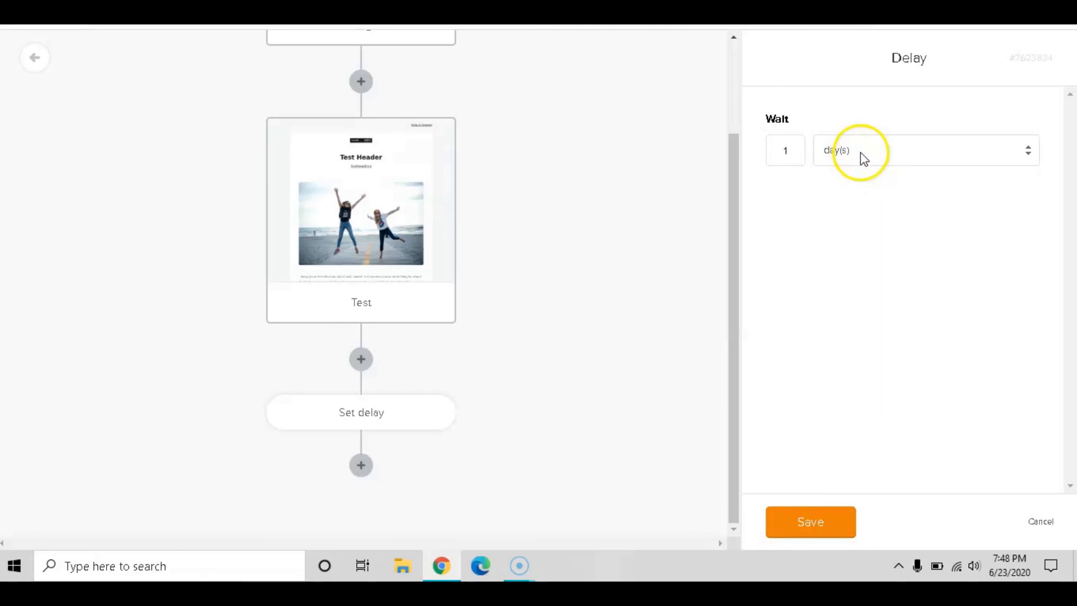
left_click(820, 525)
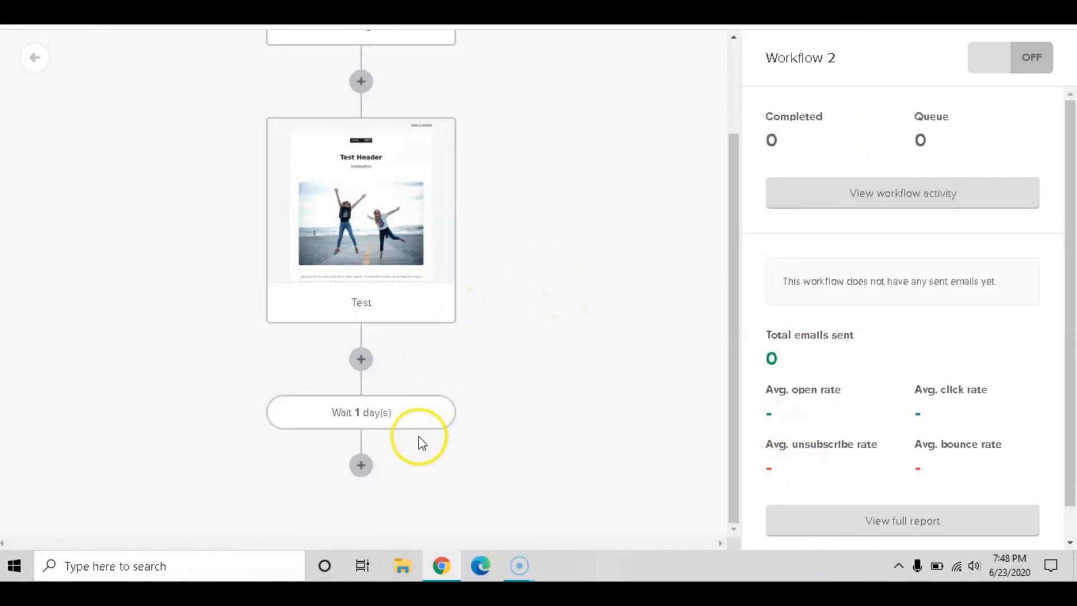
Duplicate the Test email step in Workflow 2
left_click(360, 464)
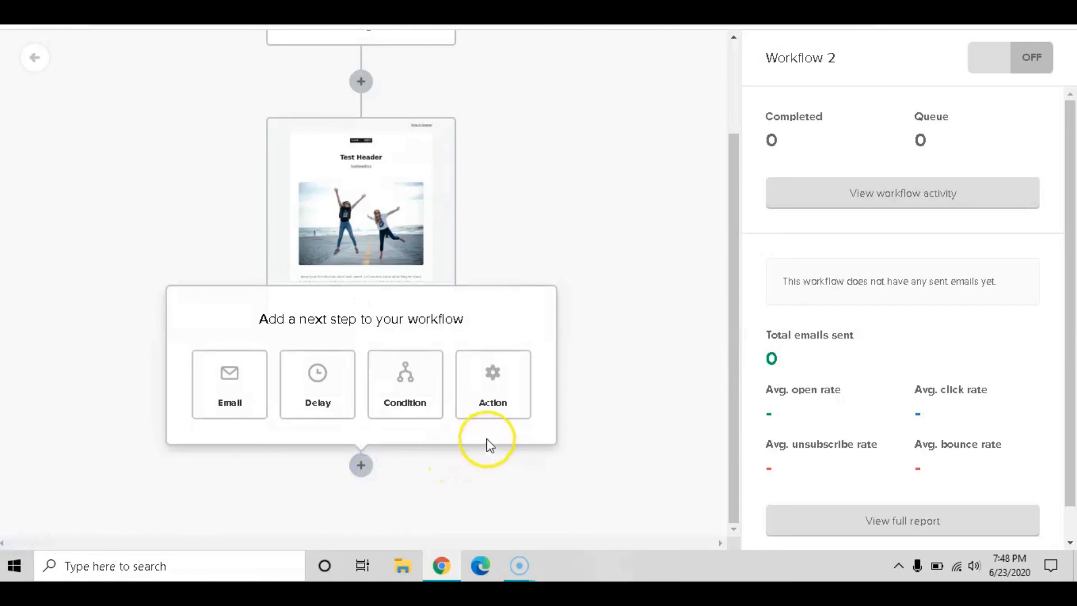
left_click(621, 213)
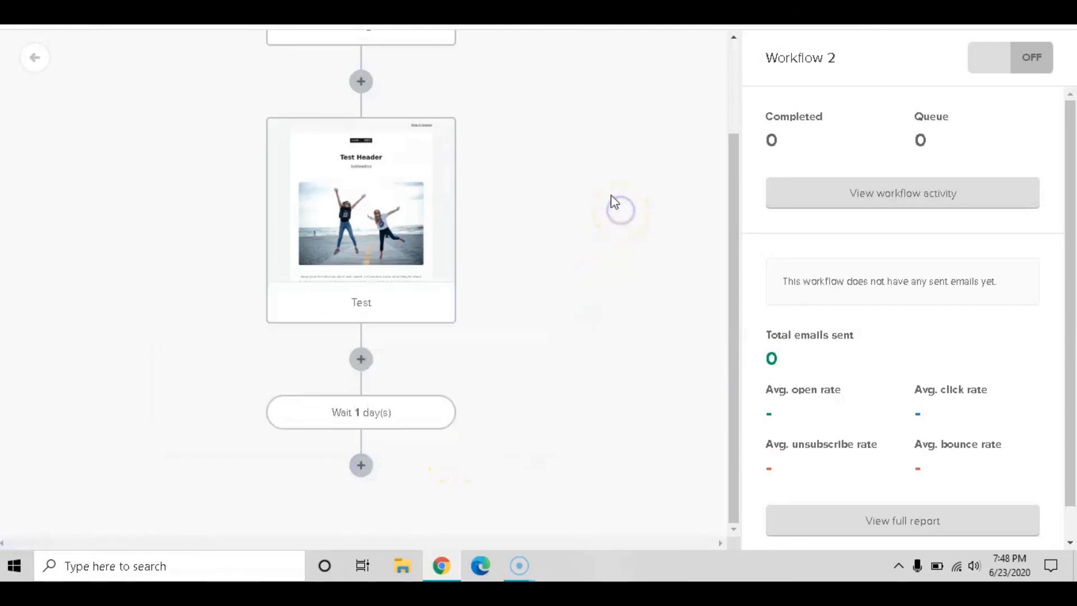
mouse_move(439, 137)
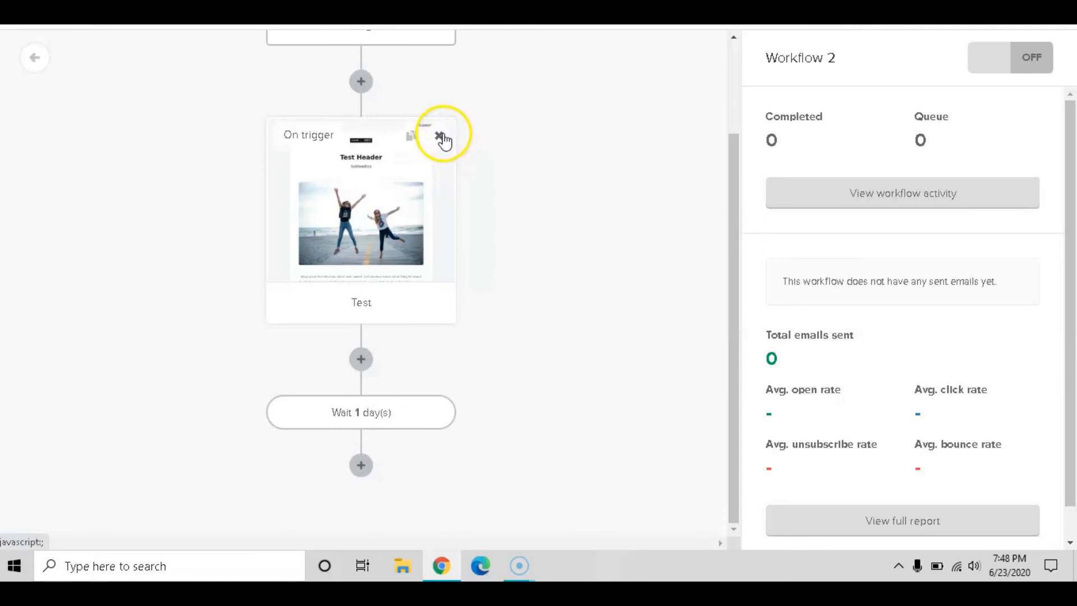
left_click(414, 137)
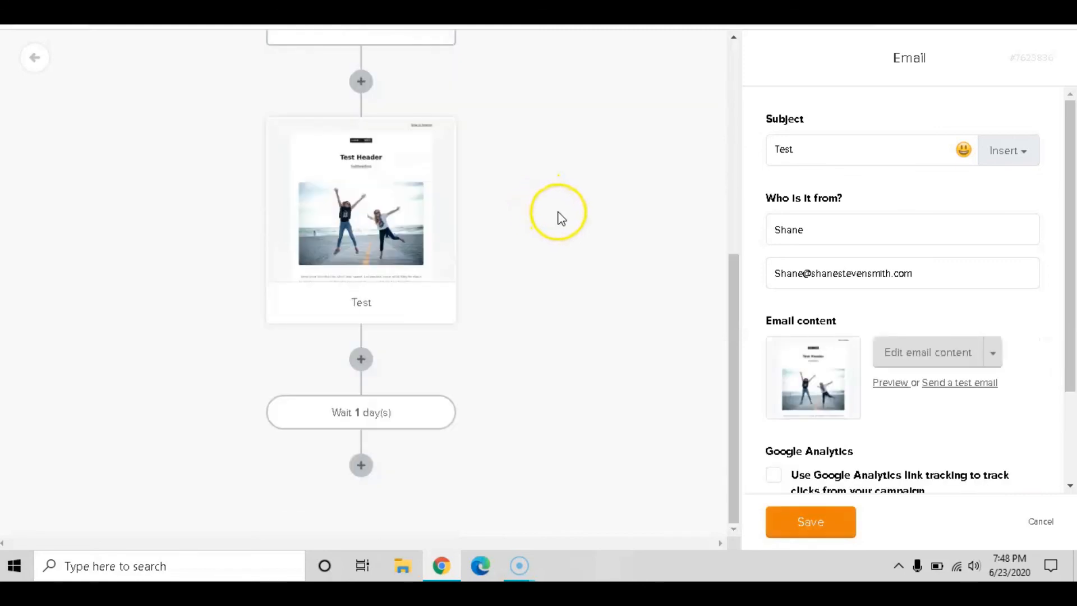
Change the duplicate email's subject to 'Test 2' and save it
scroll(561, 218, "up", 3)
scroll(561, 218, "up", 2)
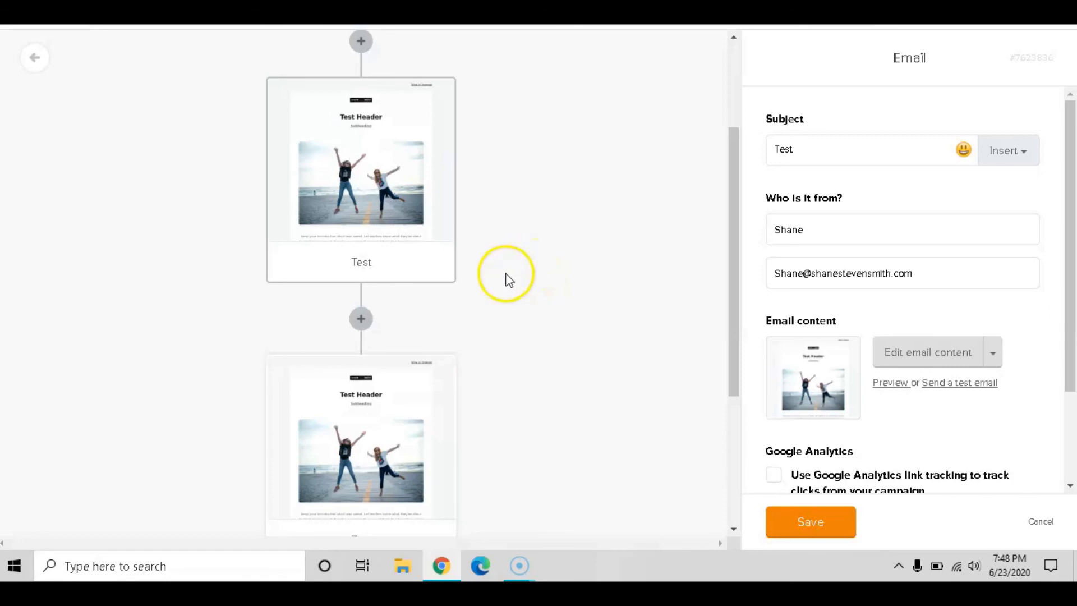
left_click(812, 149)
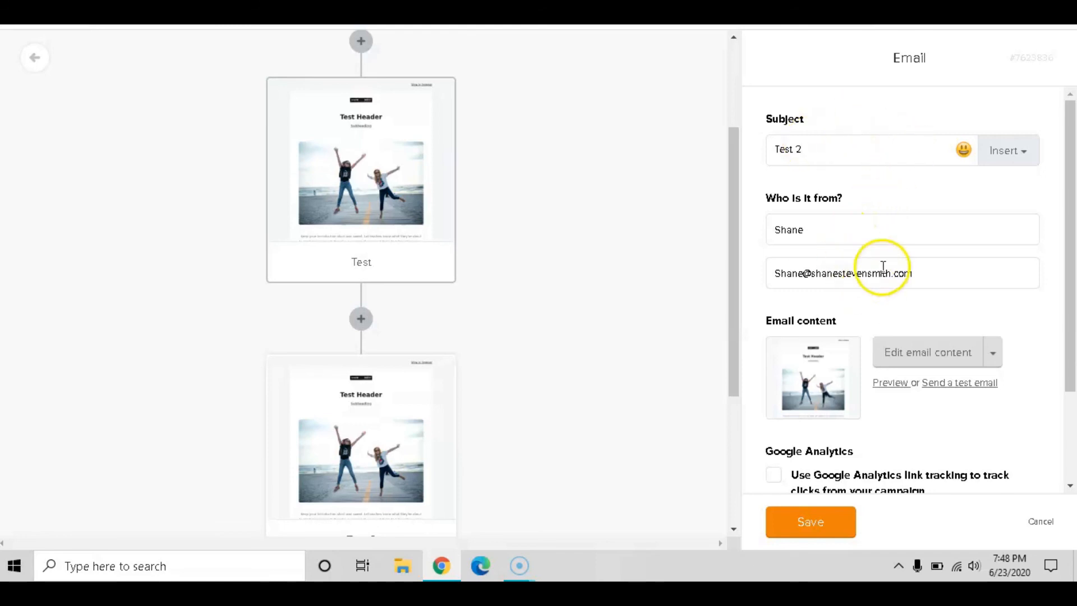
scroll(882, 263, "down", 2)
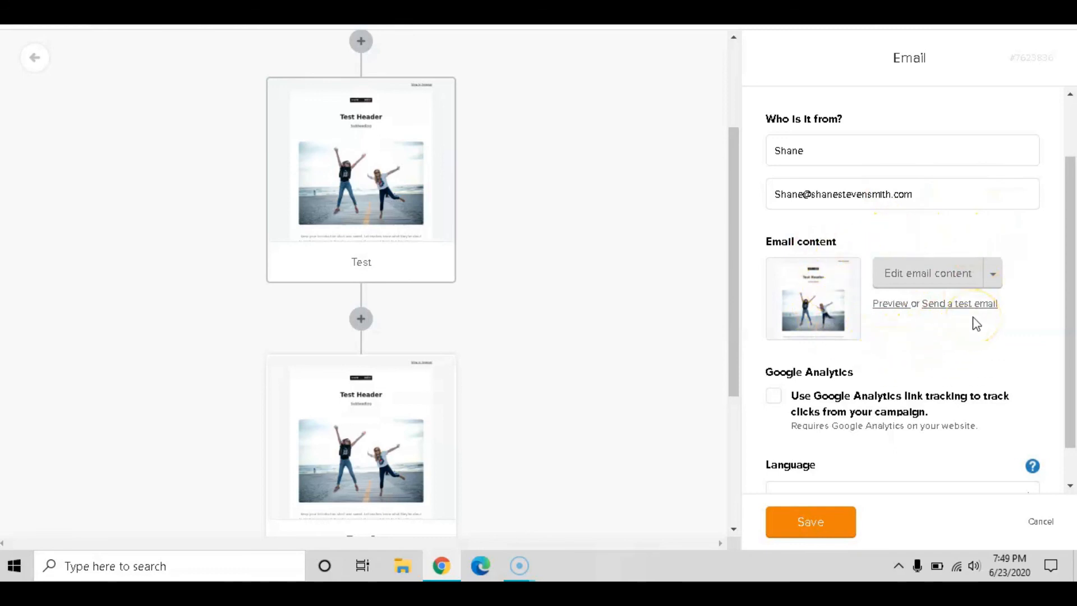
scroll(977, 323, "down", 1)
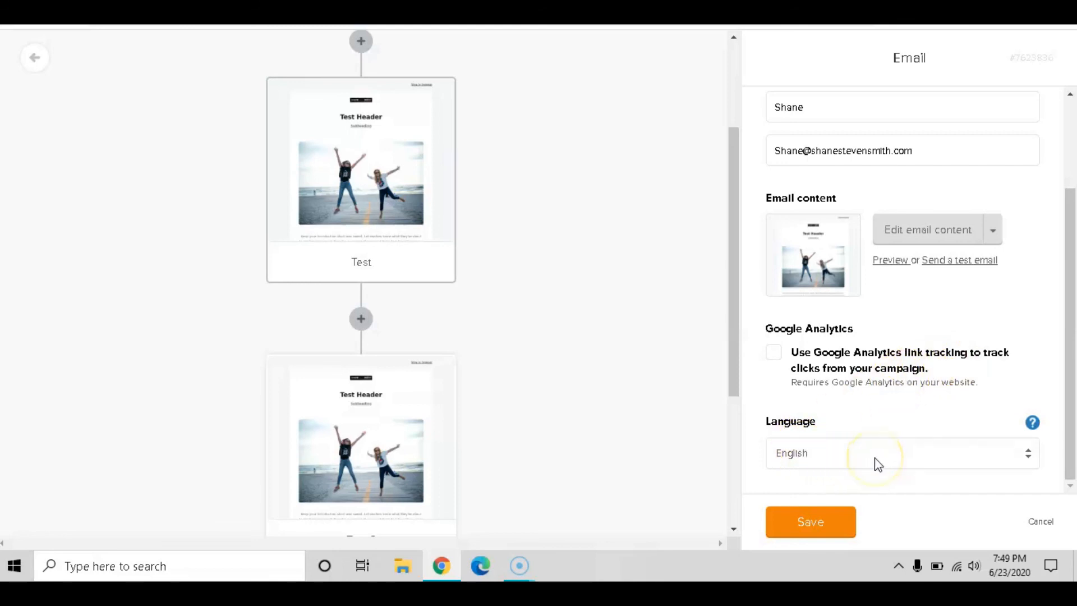
left_click(821, 526)
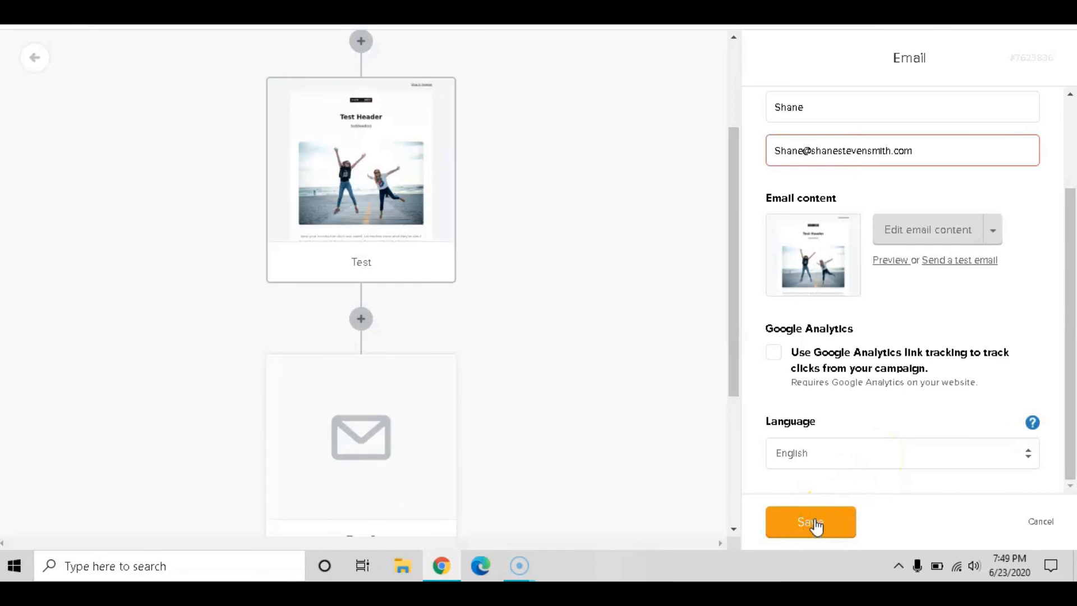
left_click(815, 507)
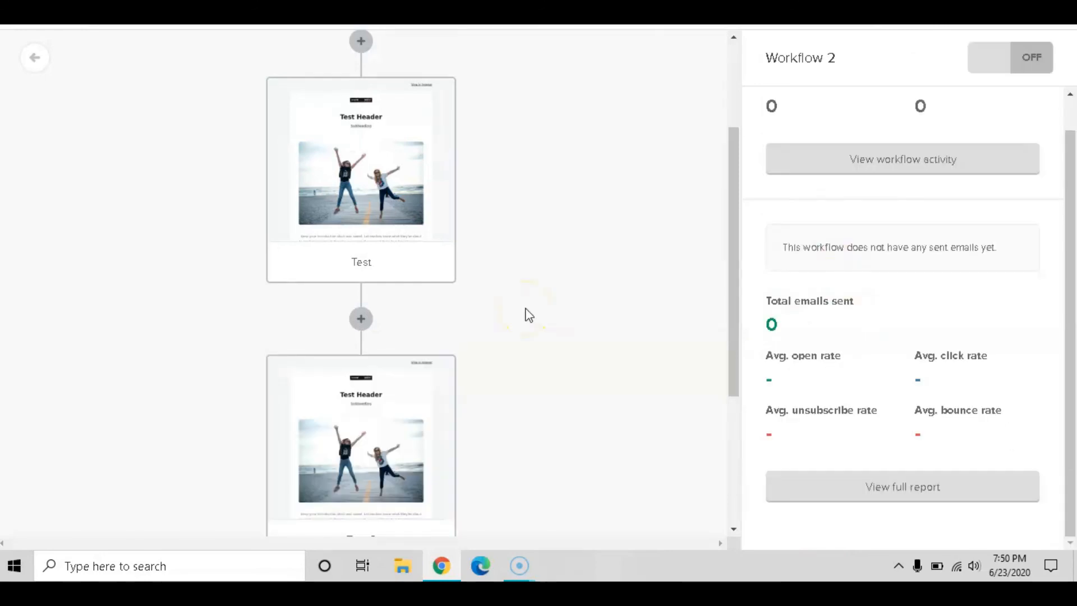
Add a Delay step waiting 1 day between the Test and Test 2 emails
scroll(535, 315, "down", 3)
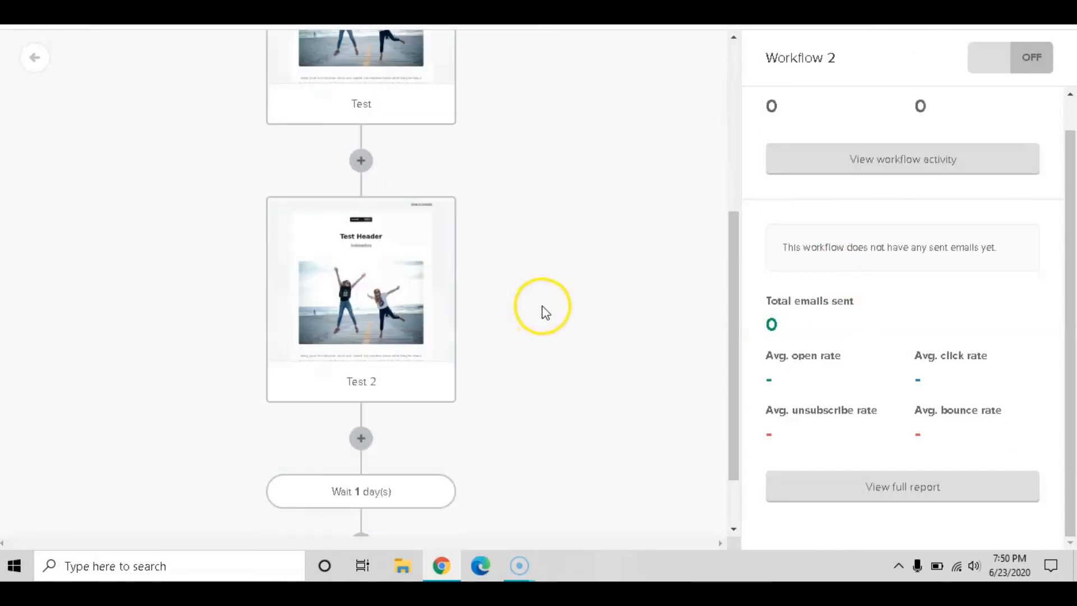
mouse_move(404, 281)
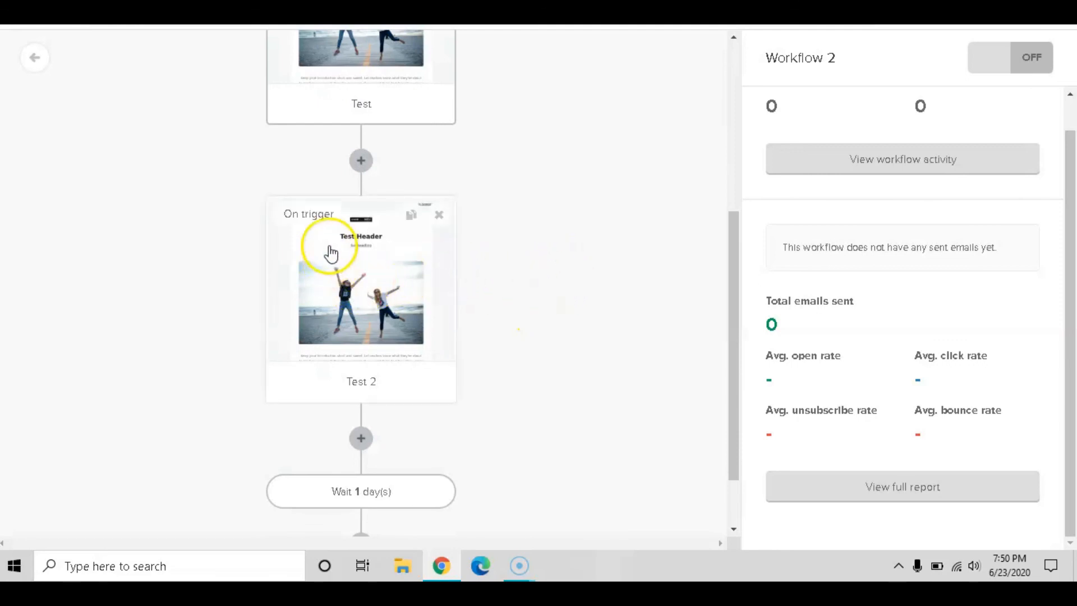
mouse_move(388, 479)
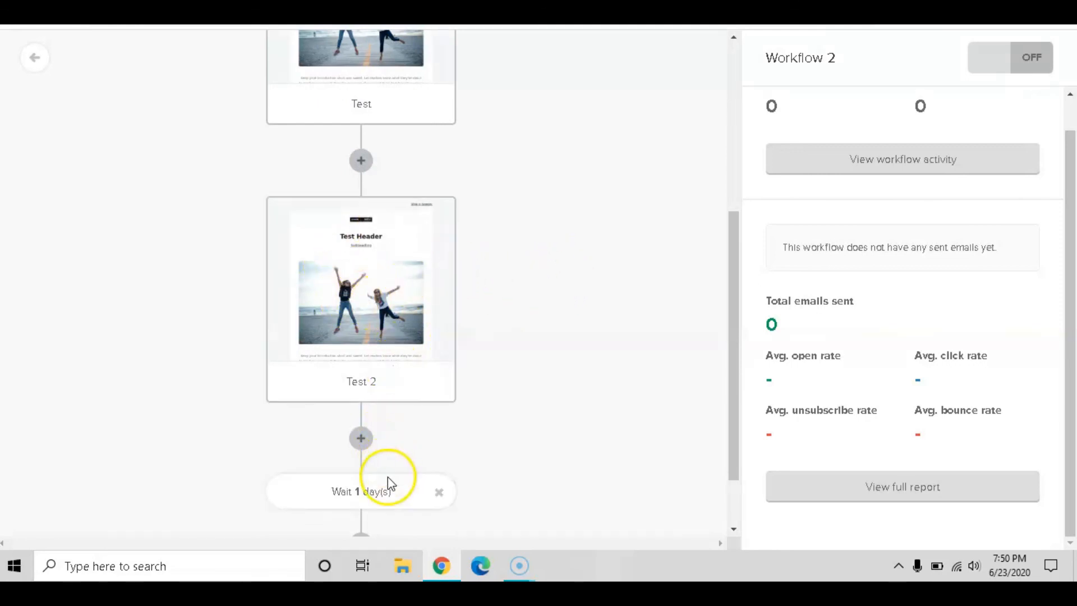
scroll(396, 272, "up", 3)
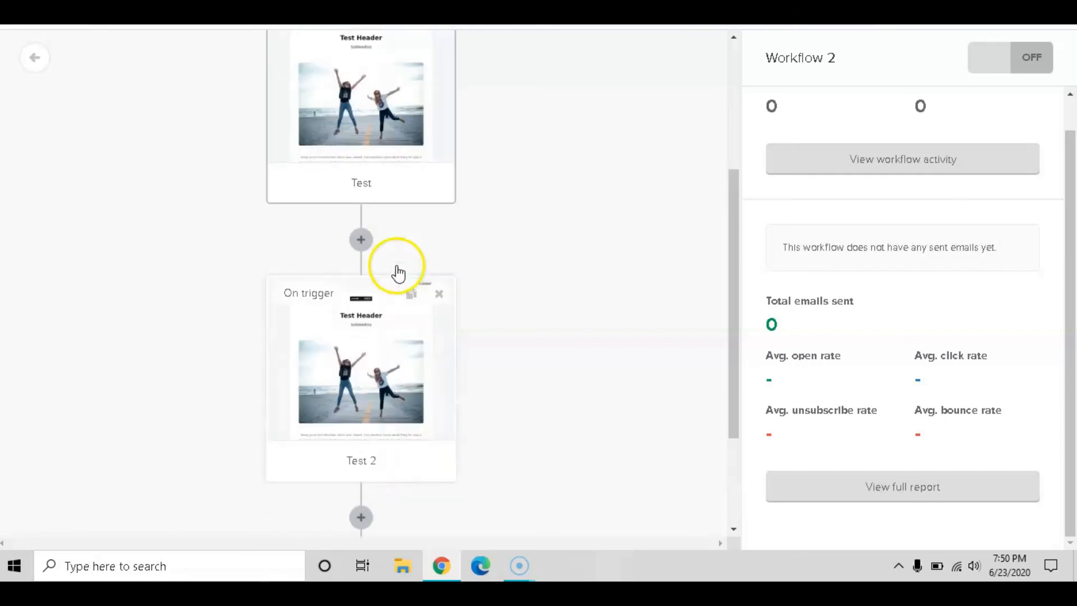
scroll(443, 331, "down", 3)
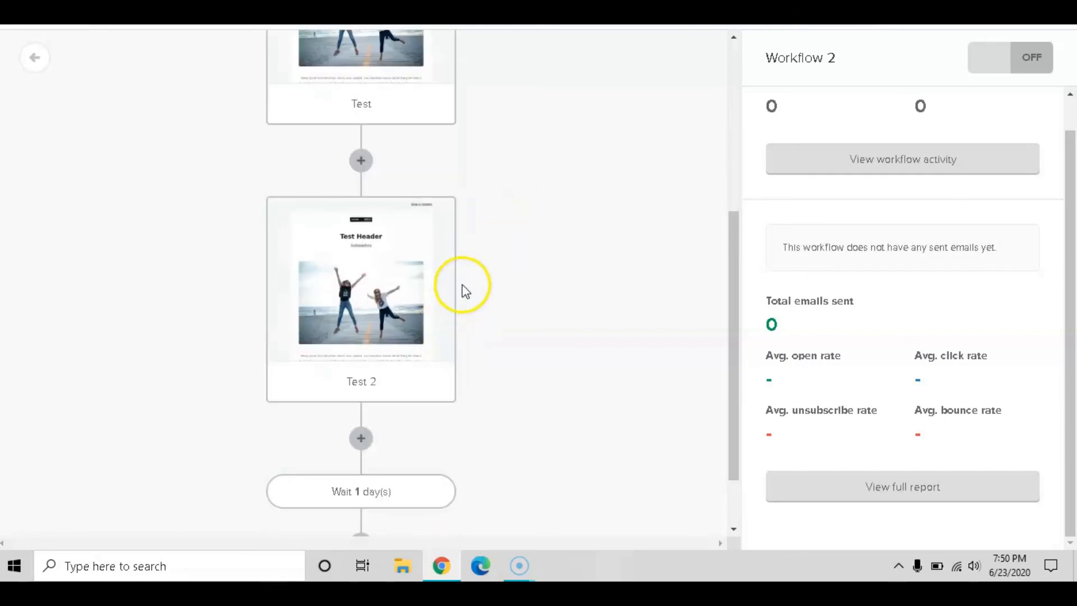
mouse_move(398, 205)
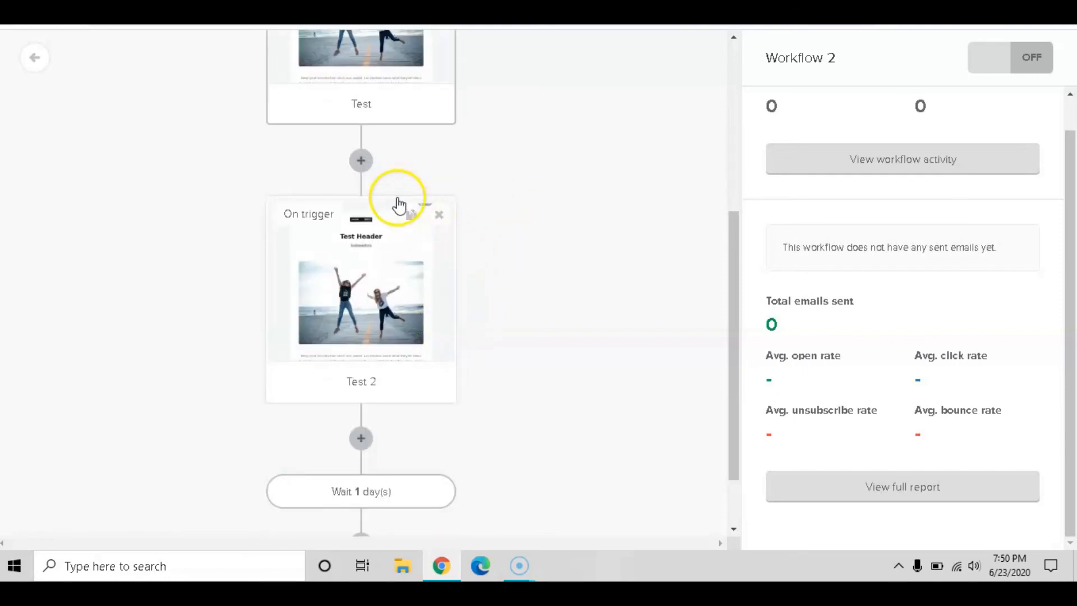
left_click(362, 162)
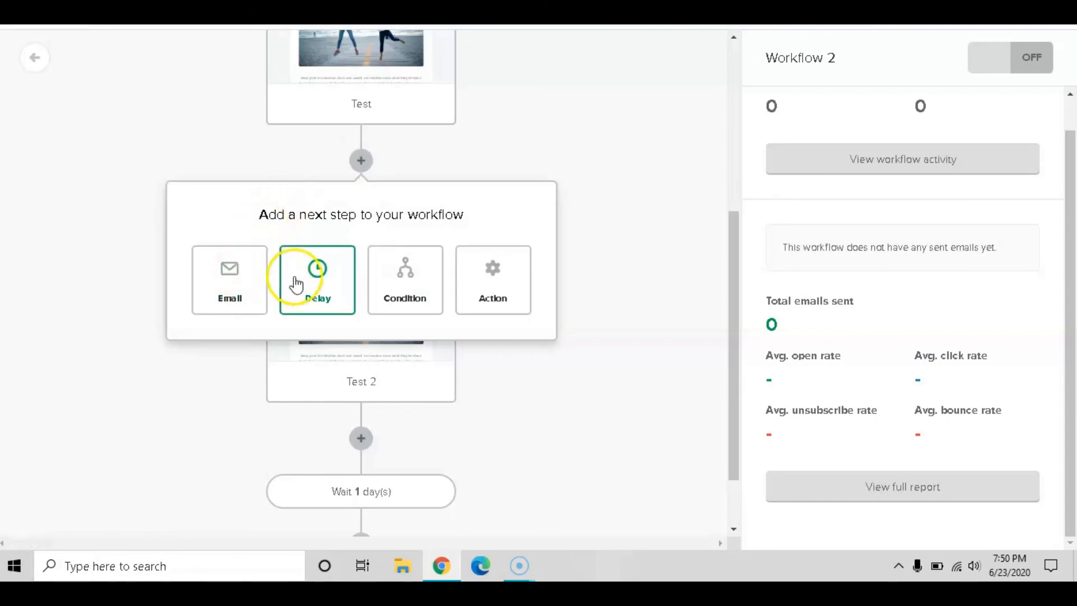
left_click(312, 287)
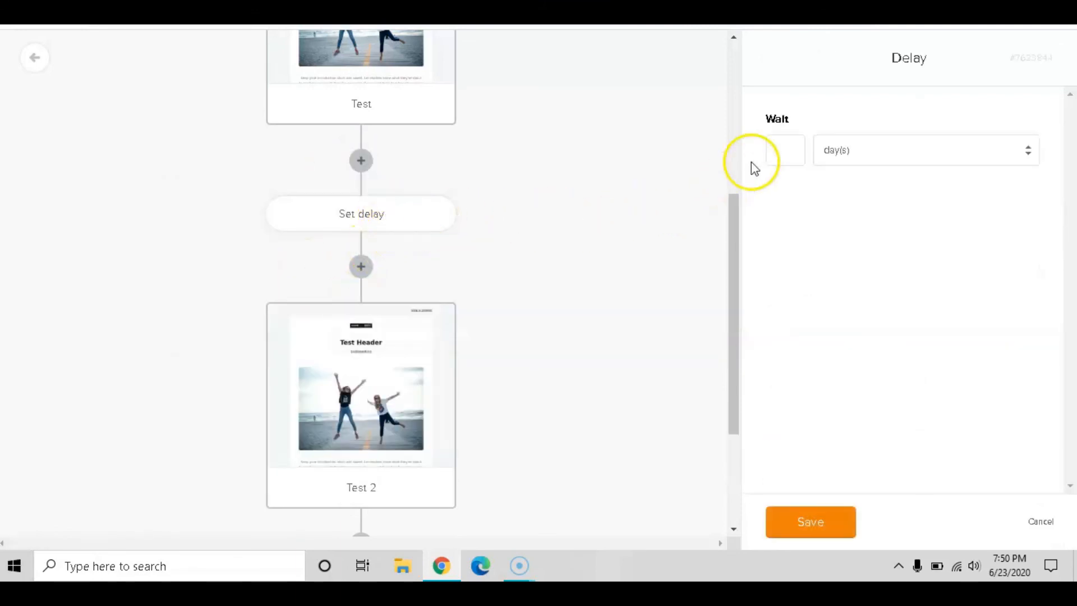
left_click(784, 150)
type("1")
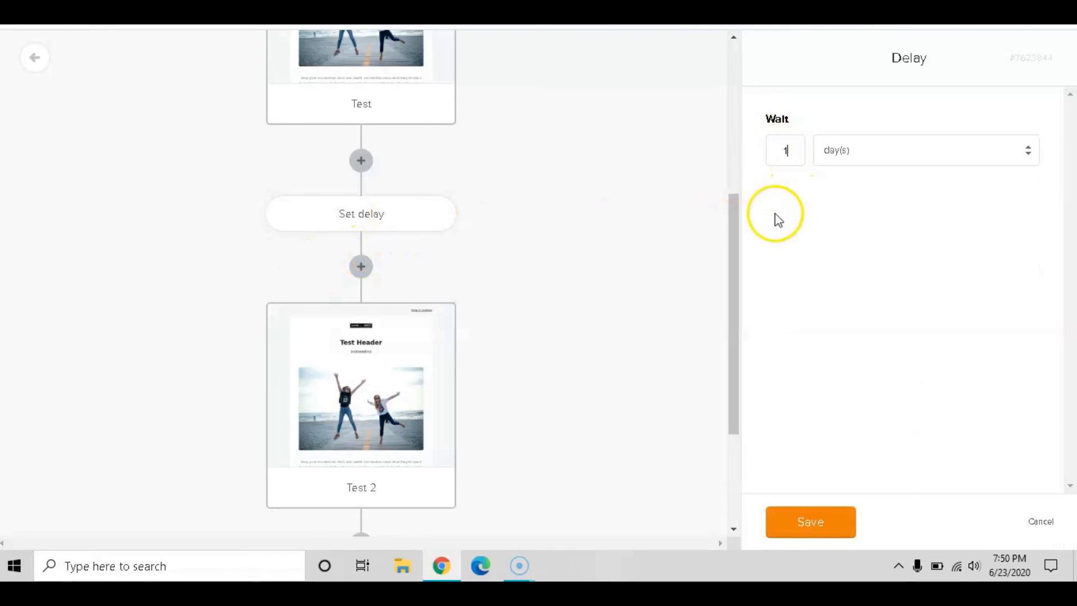
left_click(821, 524)
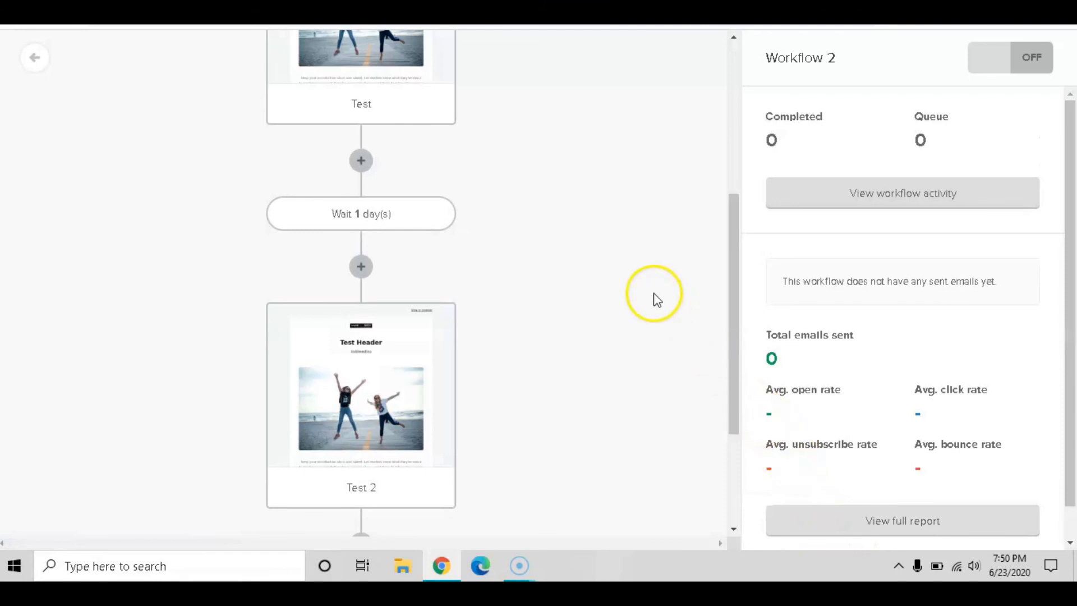
scroll(530, 219, "up", 5)
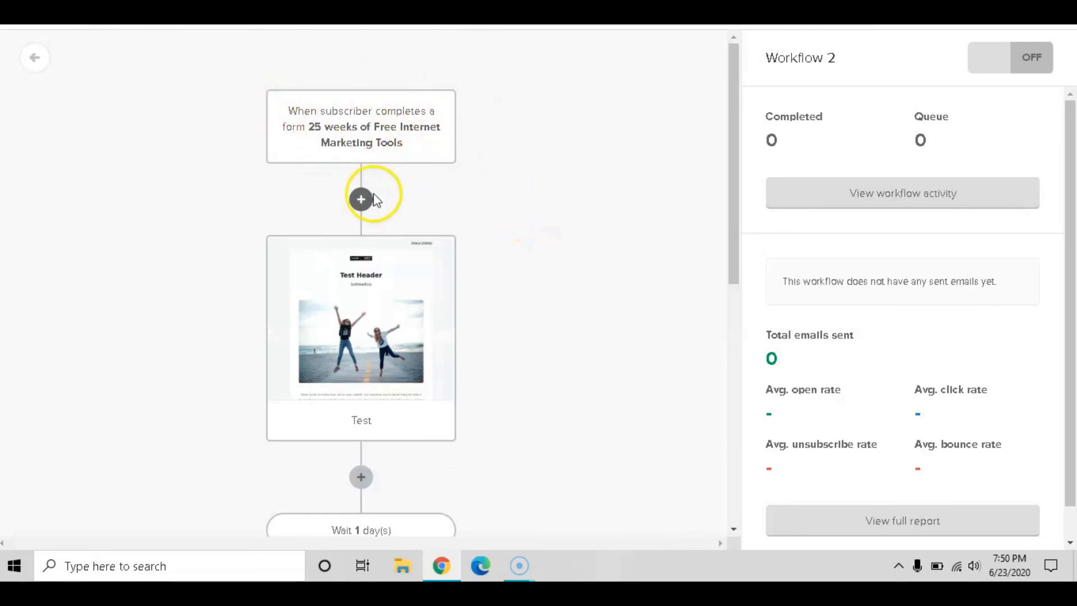
scroll(496, 208, "down", 4)
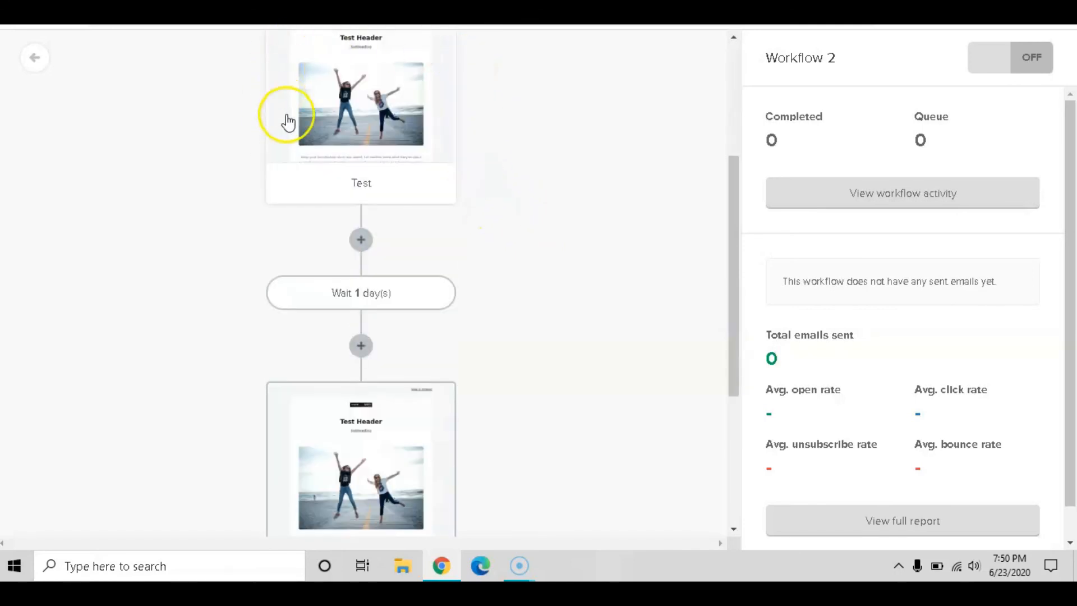
scroll(520, 153, "down", 1)
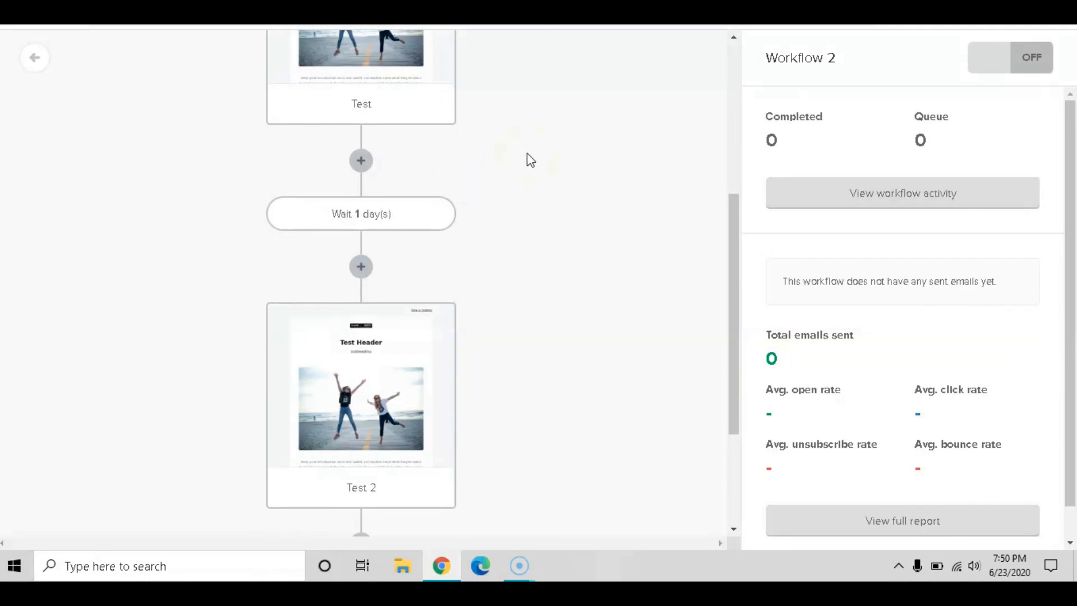
scroll(530, 160, "down", 1)
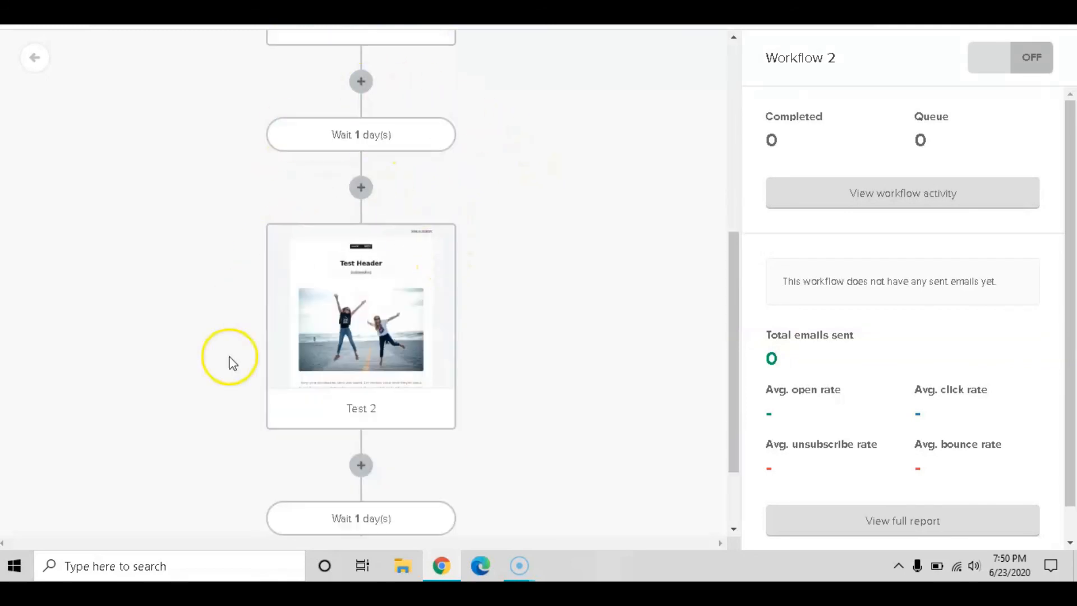
scroll(470, 238, "down", 1)
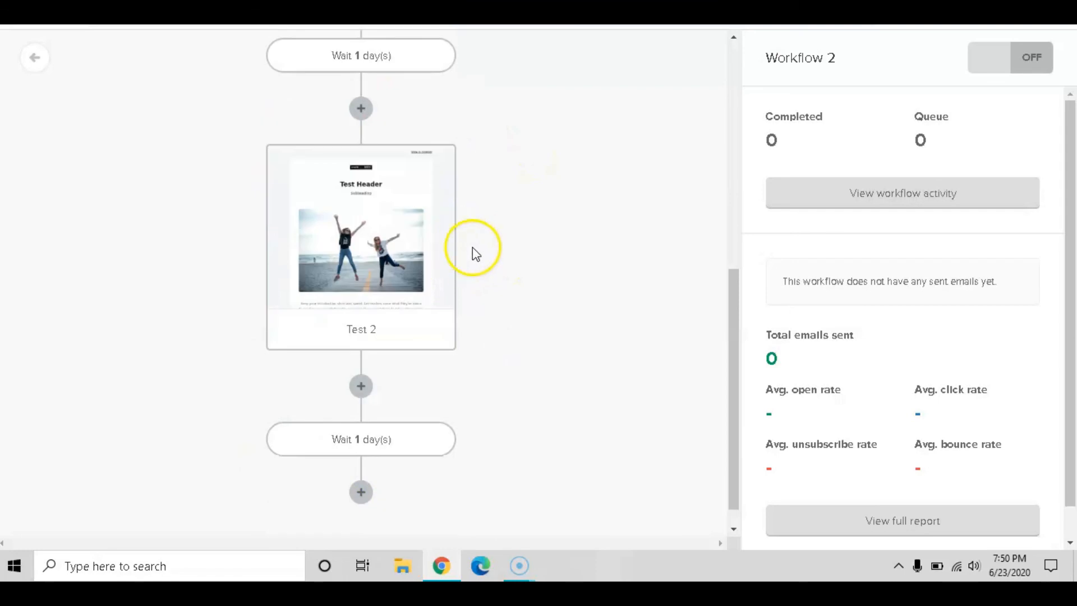
scroll(535, 246, "down", 1)
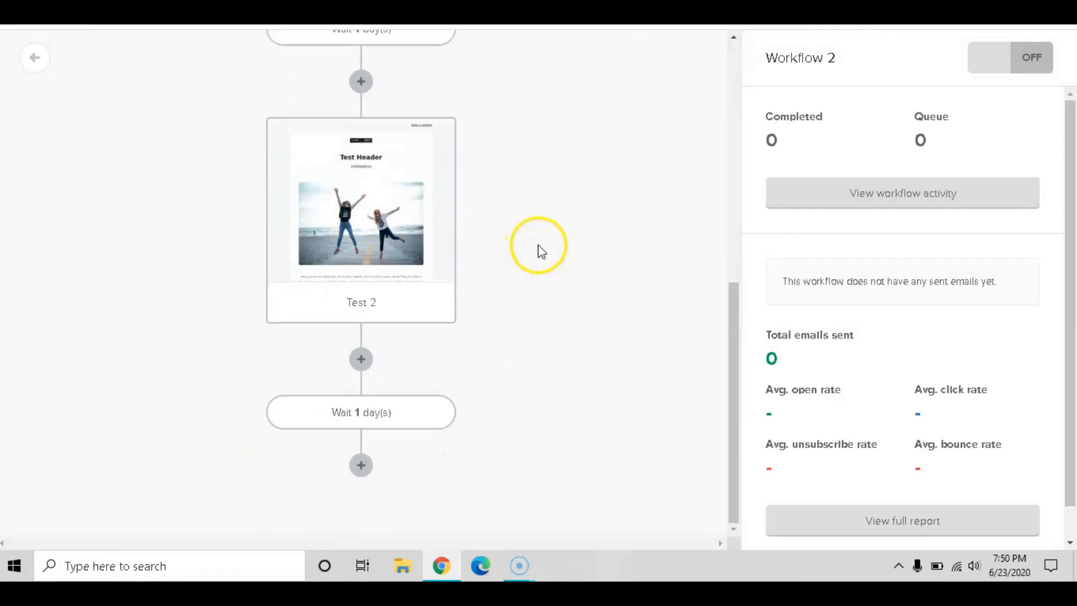
scroll(598, 315, "up", 6)
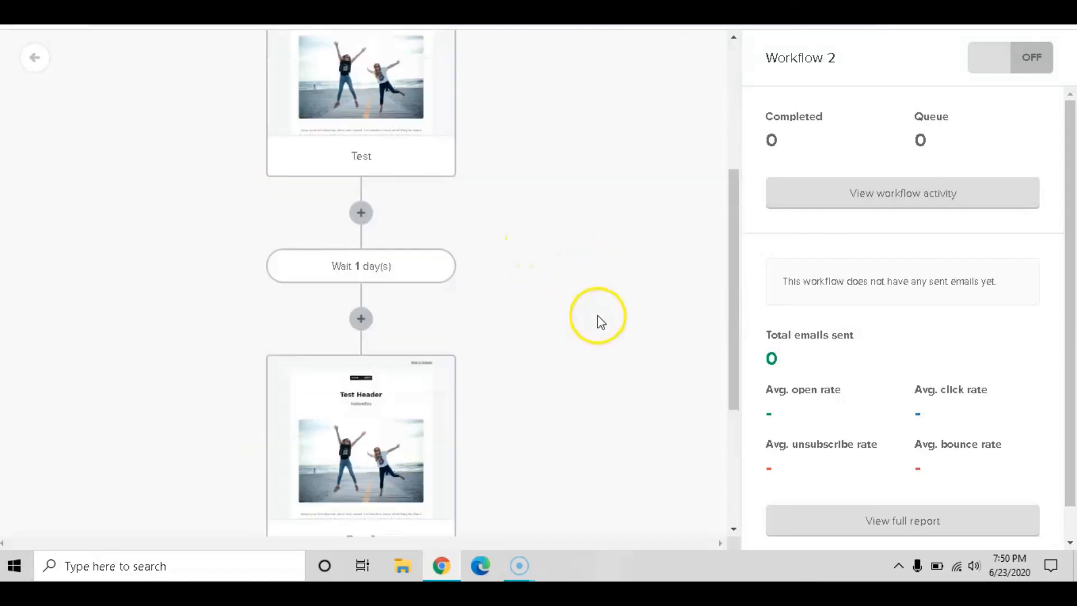
scroll(610, 316, "down", 6)
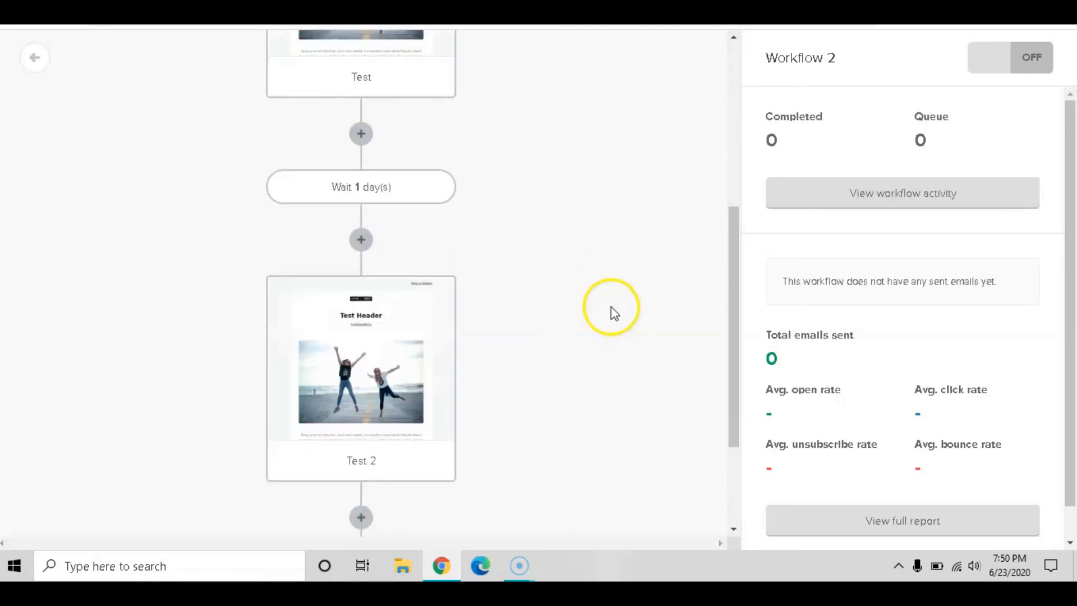
Add a condition step at the workflow's end, cancel its setup, and delete it
left_click(361, 465)
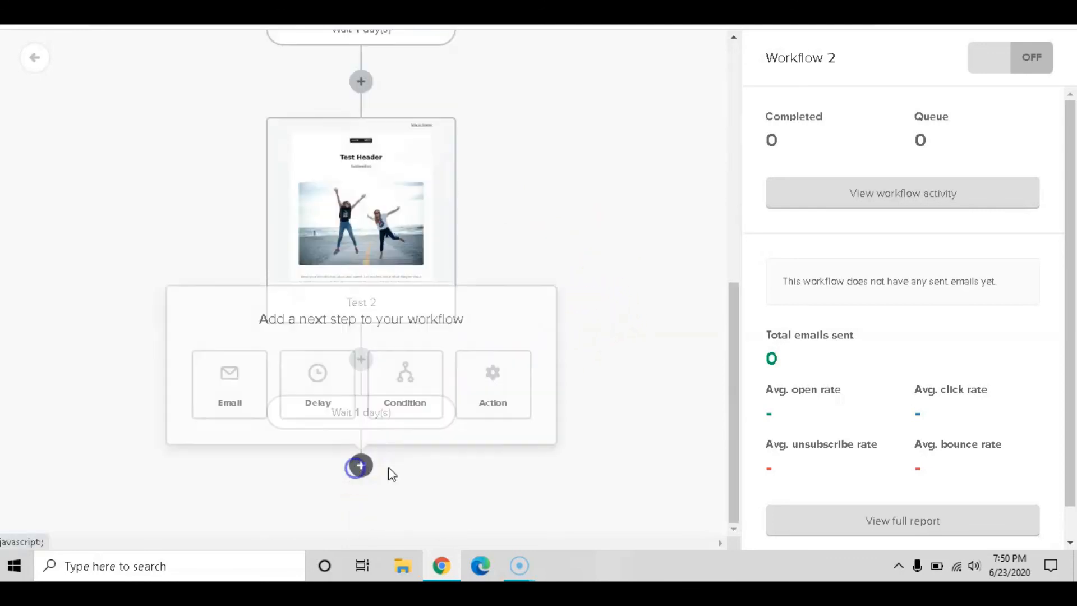
left_click(421, 375)
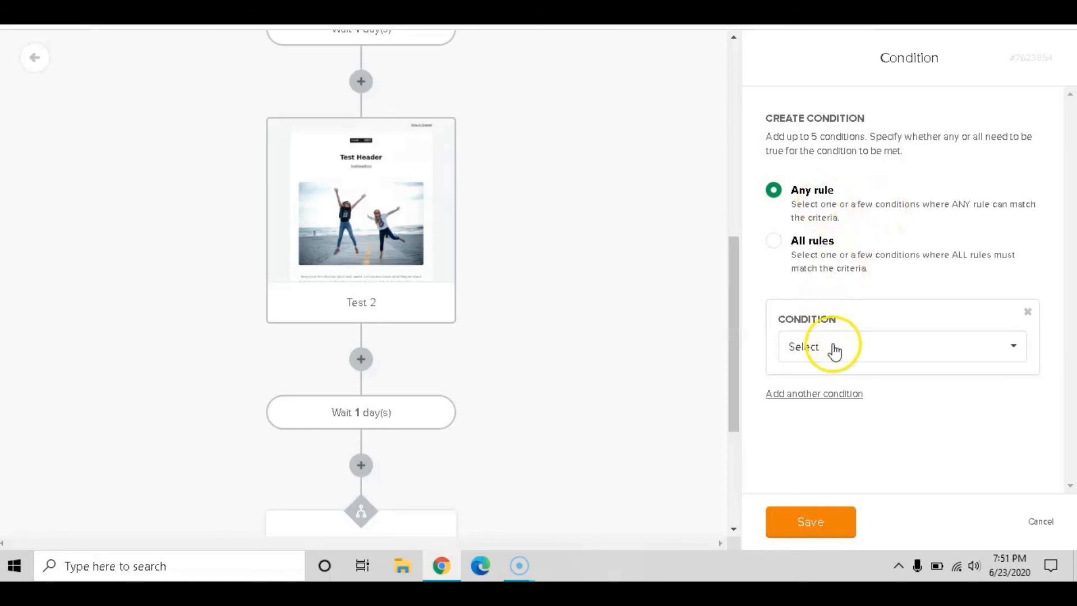
left_click(838, 361)
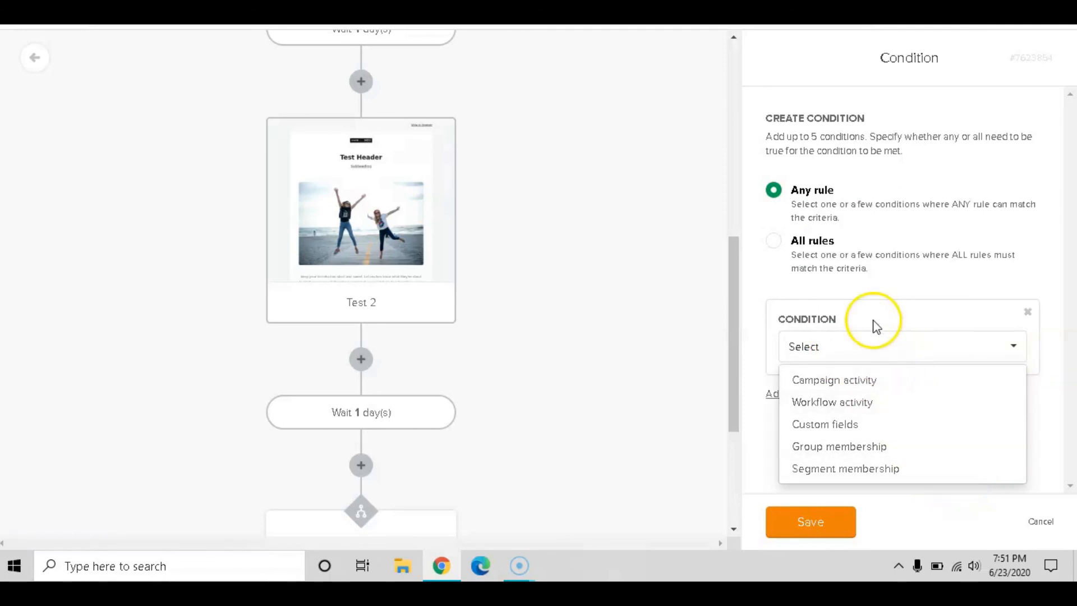
left_click(1032, 529)
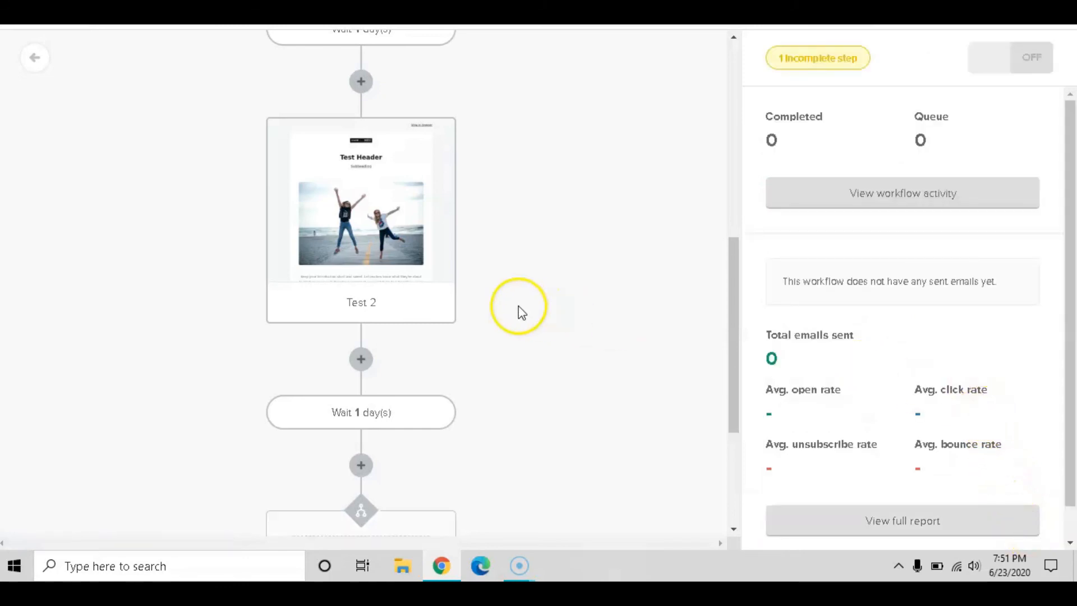
scroll(521, 313, "down", 3)
mouse_move(428, 403)
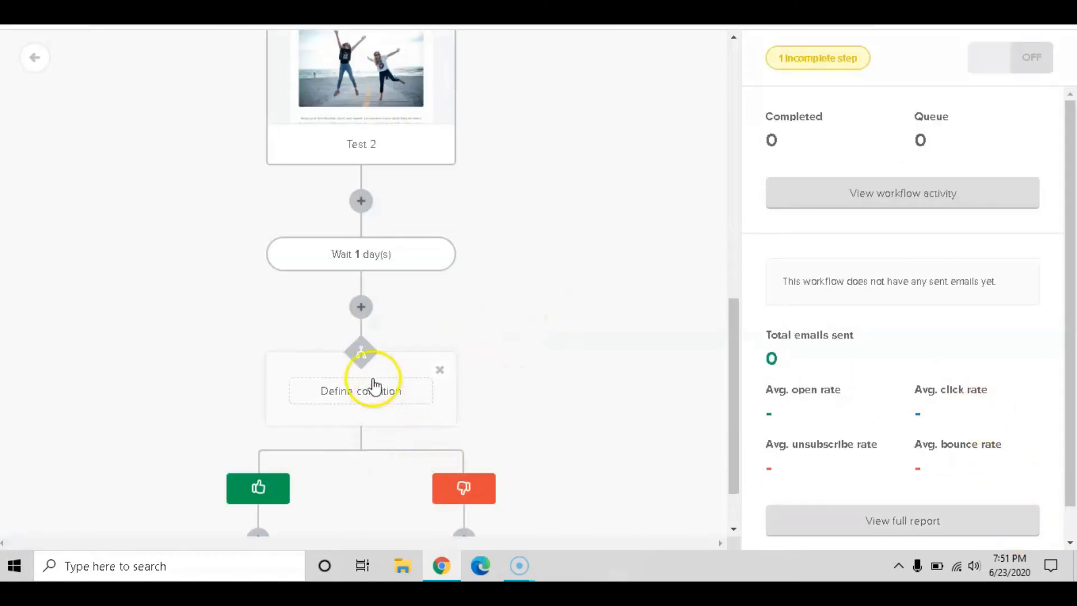
left_click(439, 373)
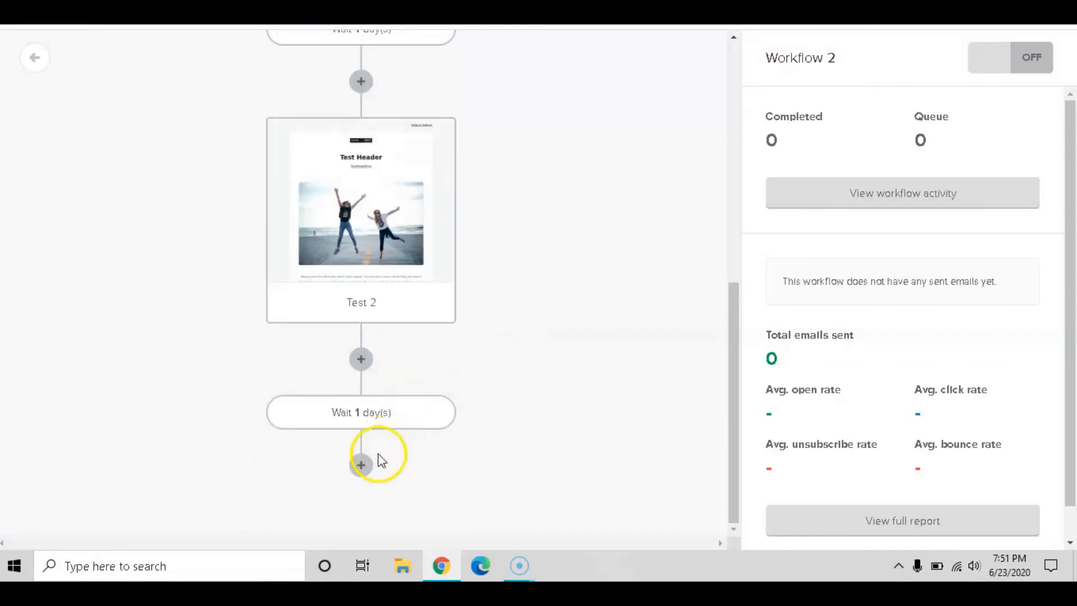
left_click(360, 464)
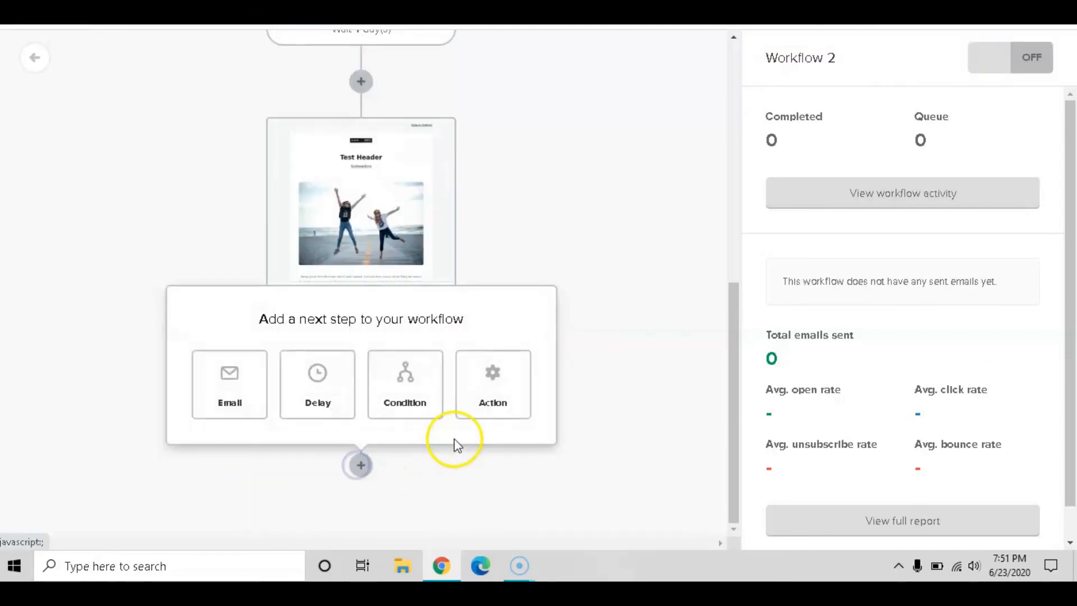
left_click(521, 370)
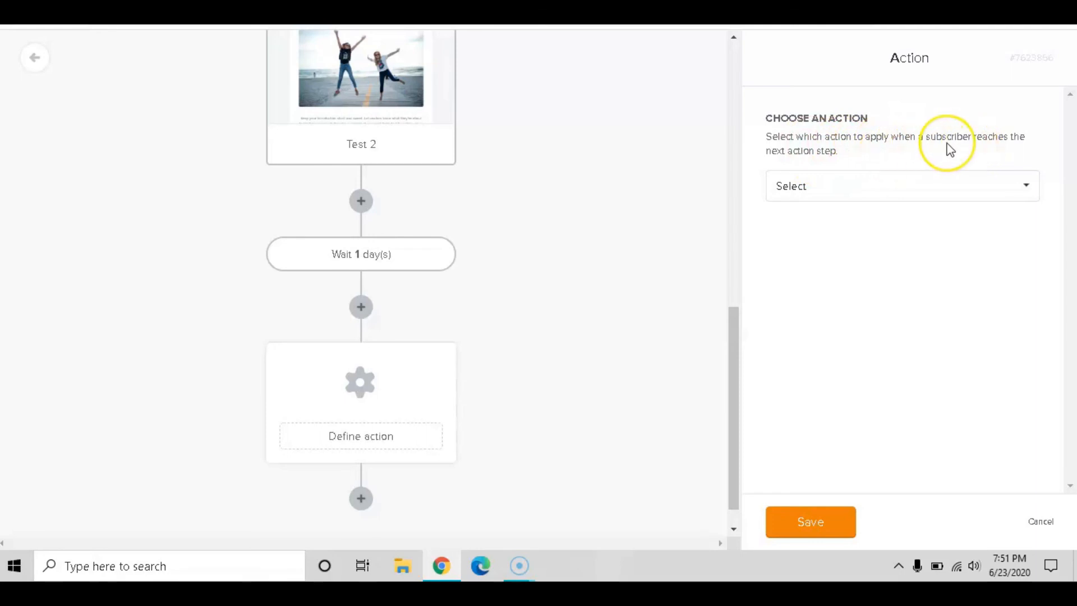
left_click(839, 189)
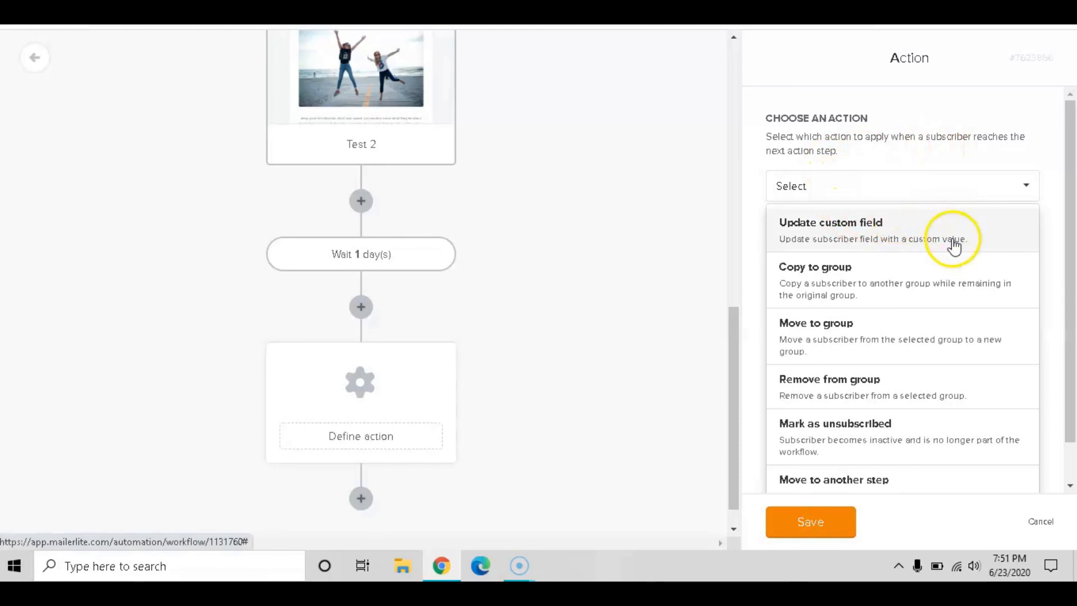
scroll(956, 242, "down", 1)
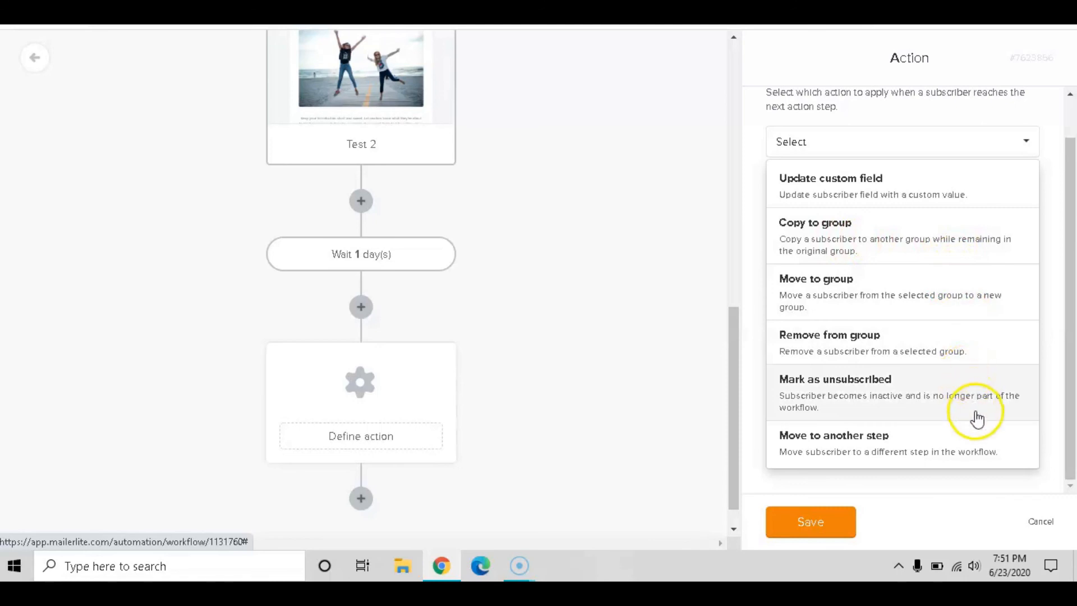
scroll(976, 404, "up", 1)
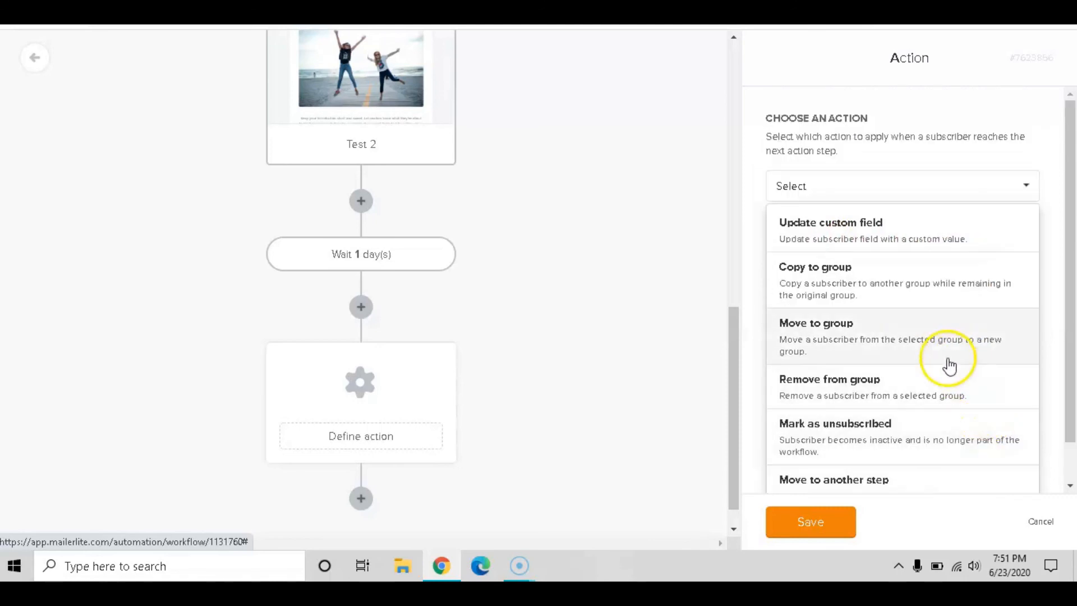
left_click(906, 162)
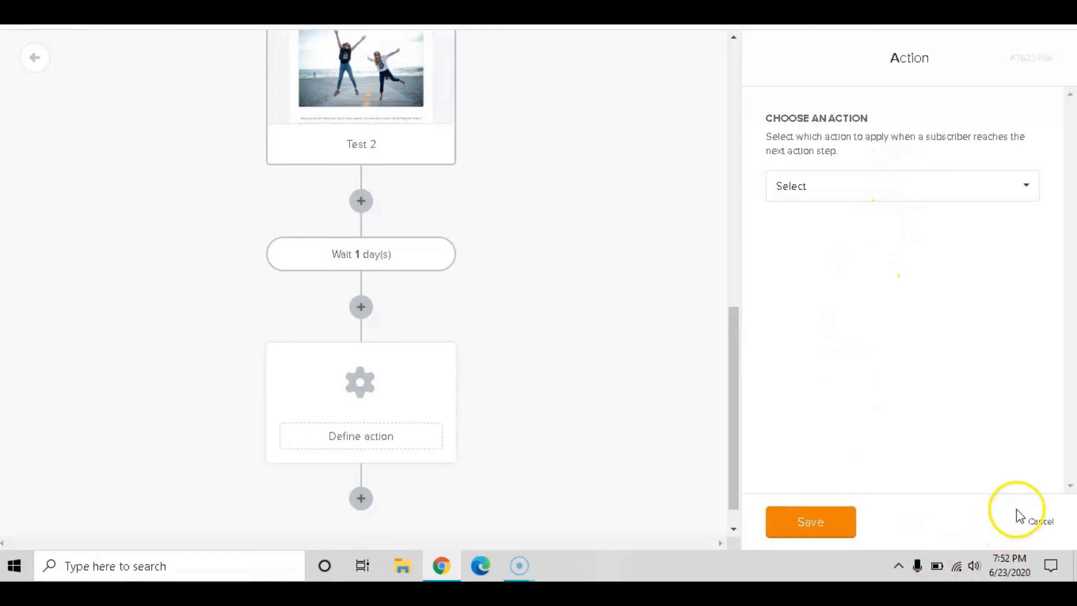
left_click(1042, 521)
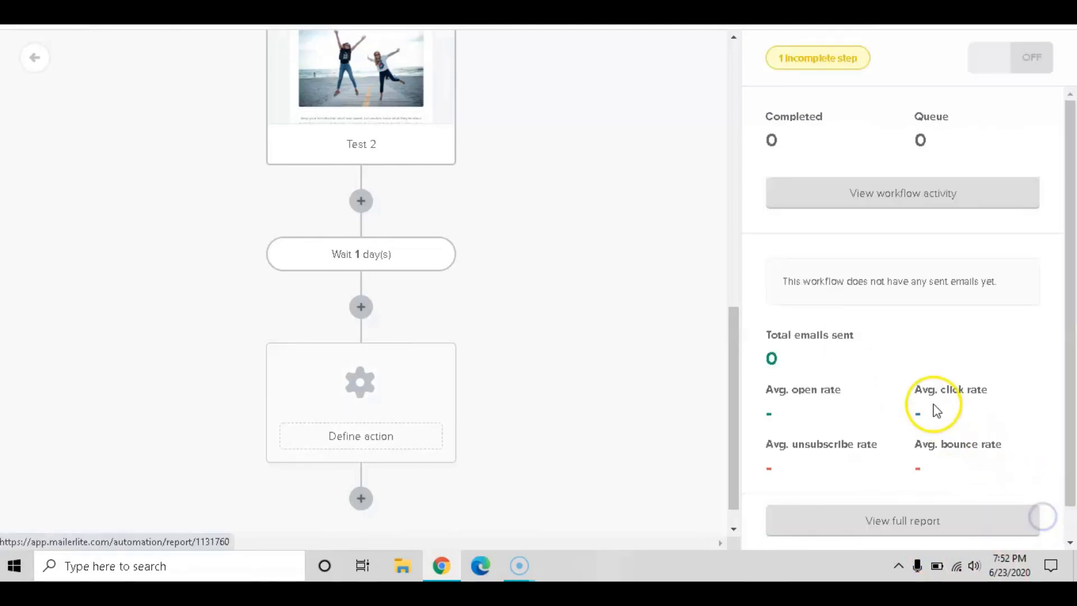
scroll(530, 306, "down", 1)
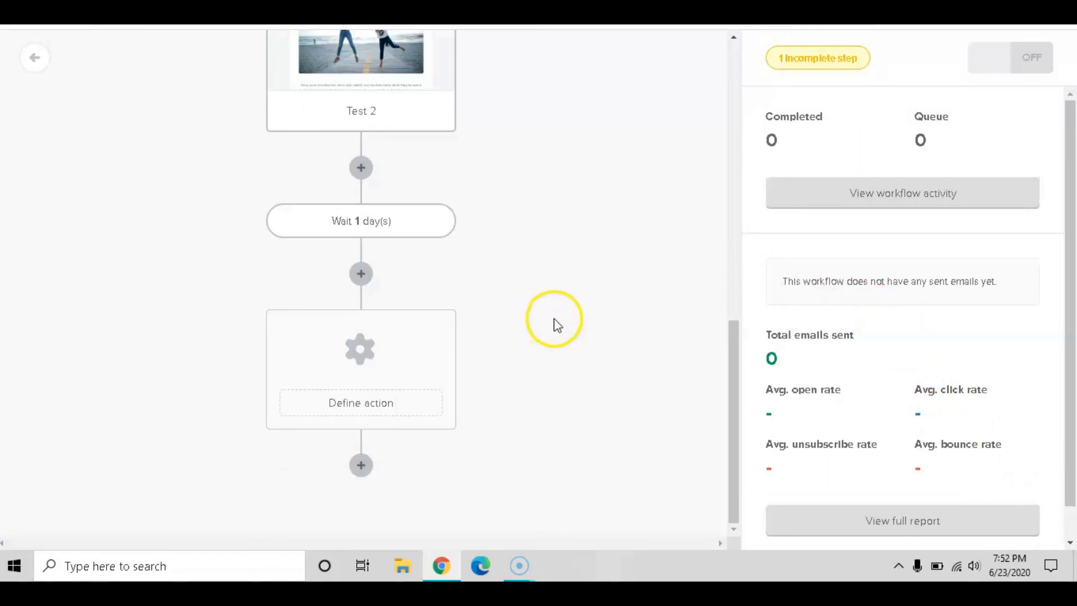
scroll(548, 307, "up", 4)
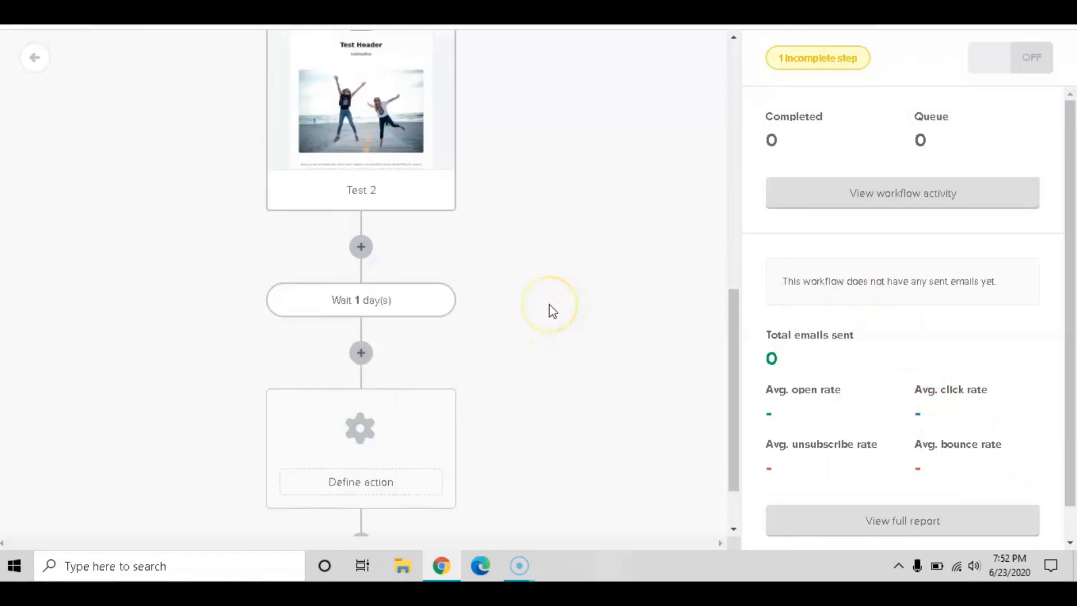
scroll(553, 309, "down", 4)
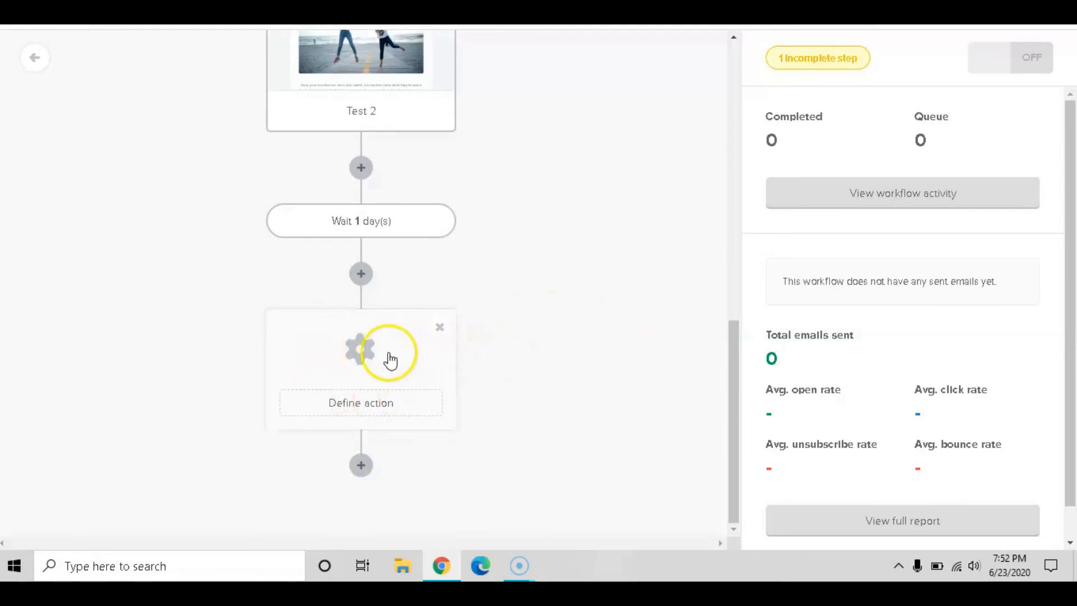
left_click(436, 331)
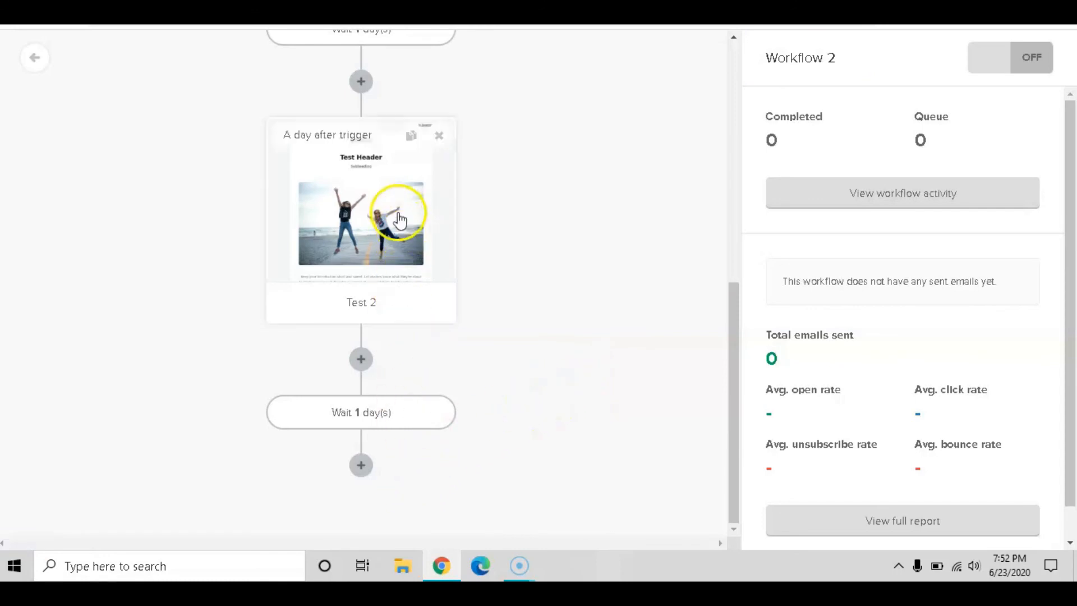
scroll(426, 241, "up", 3)
scroll(460, 263, "up", 5)
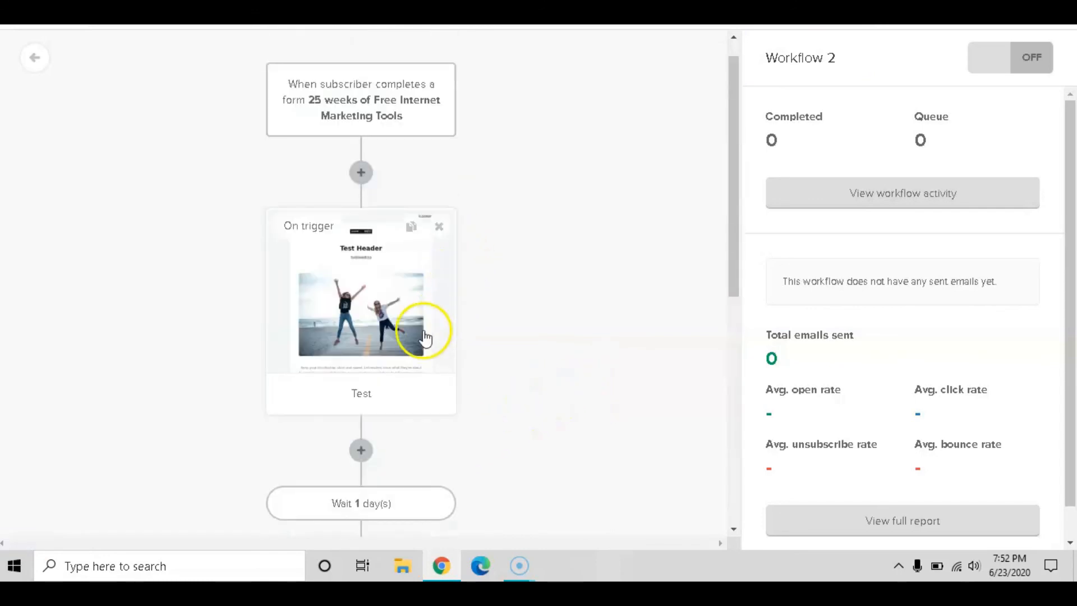
scroll(424, 333, "down", 6)
Switch Workflow 2 on with the sidebar toggle
scroll(424, 333, "down", 3)
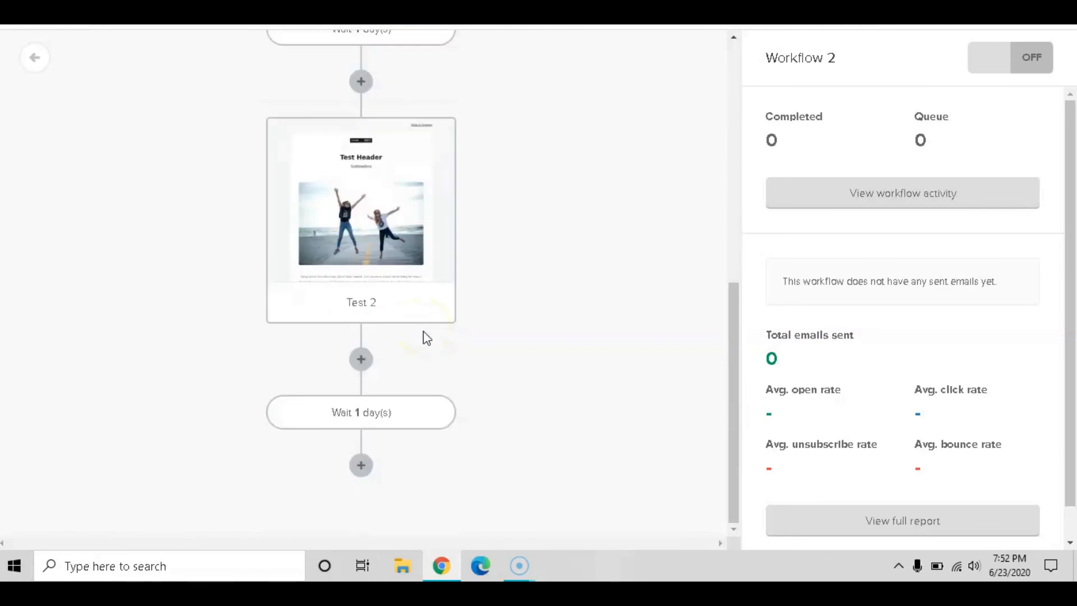
scroll(426, 337, "up", 5)
scroll(426, 339, "up", 5)
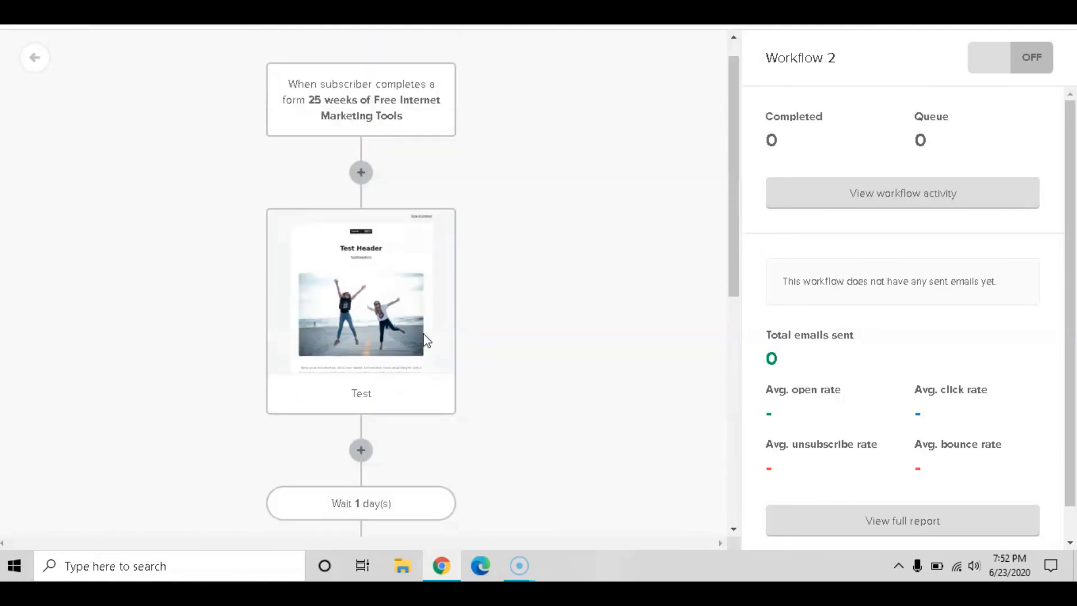
scroll(426, 340, "down", 10)
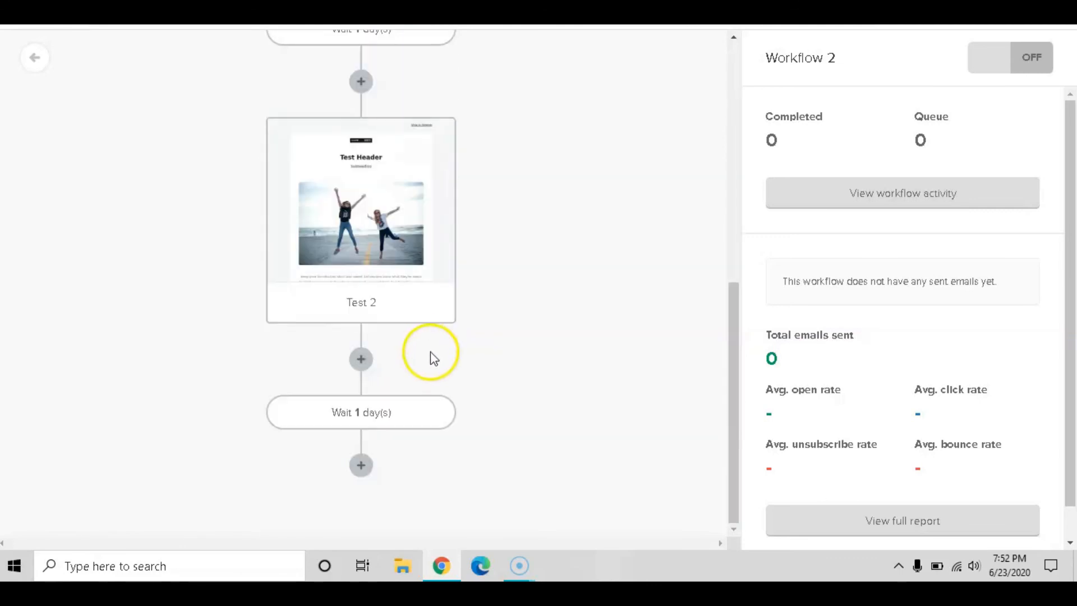
scroll(448, 351, "up", 8)
scroll(649, 209, "down", 5)
scroll(877, 386, "down", 2)
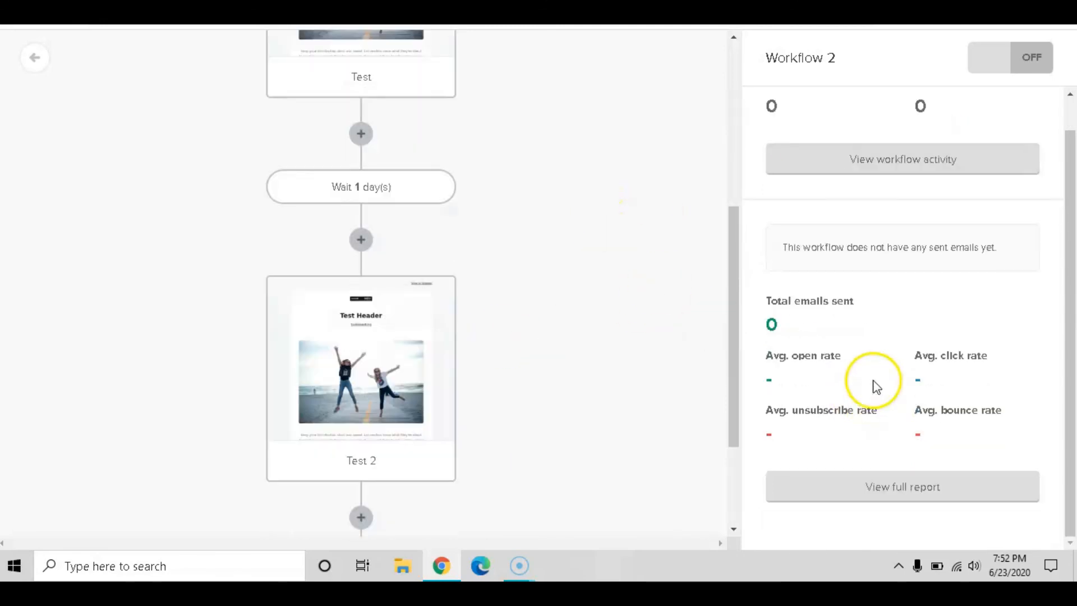
scroll(551, 489, "down", 3)
scroll(553, 487, "up", 9)
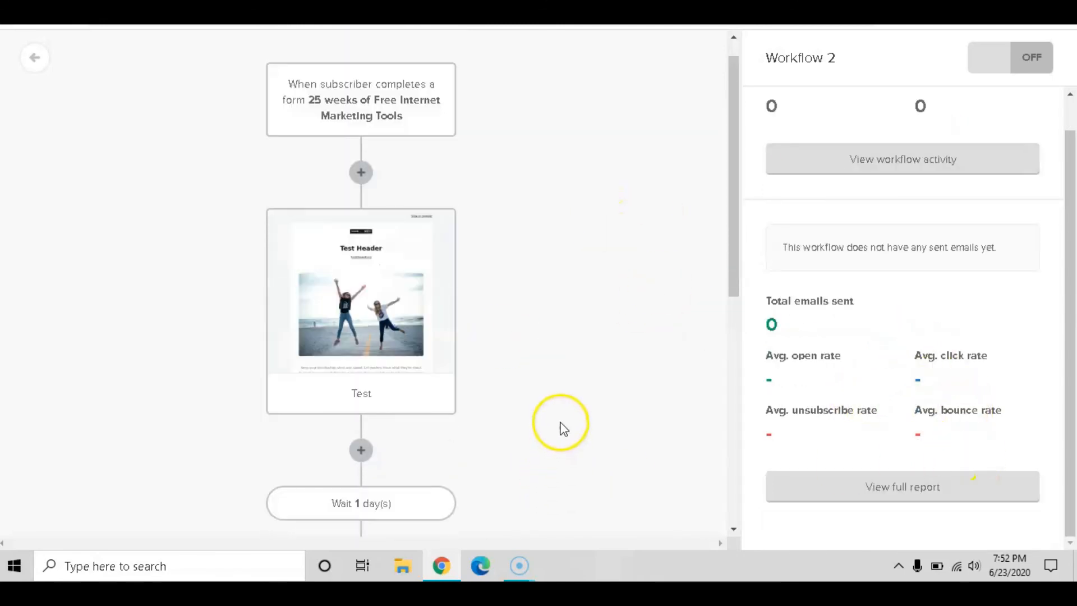
scroll(875, 380, "up", 1)
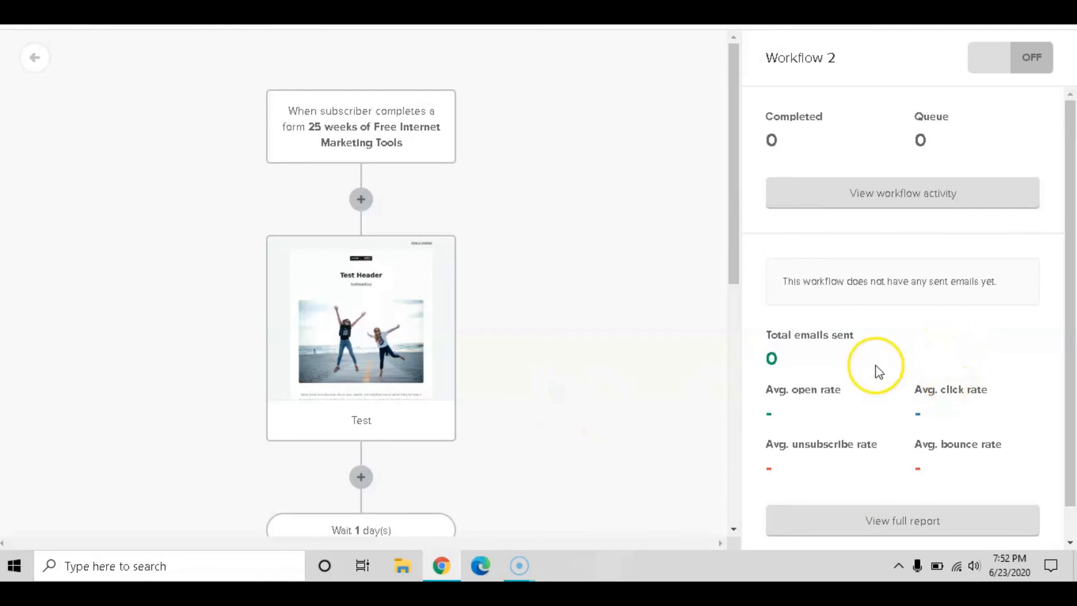
left_click(1035, 59)
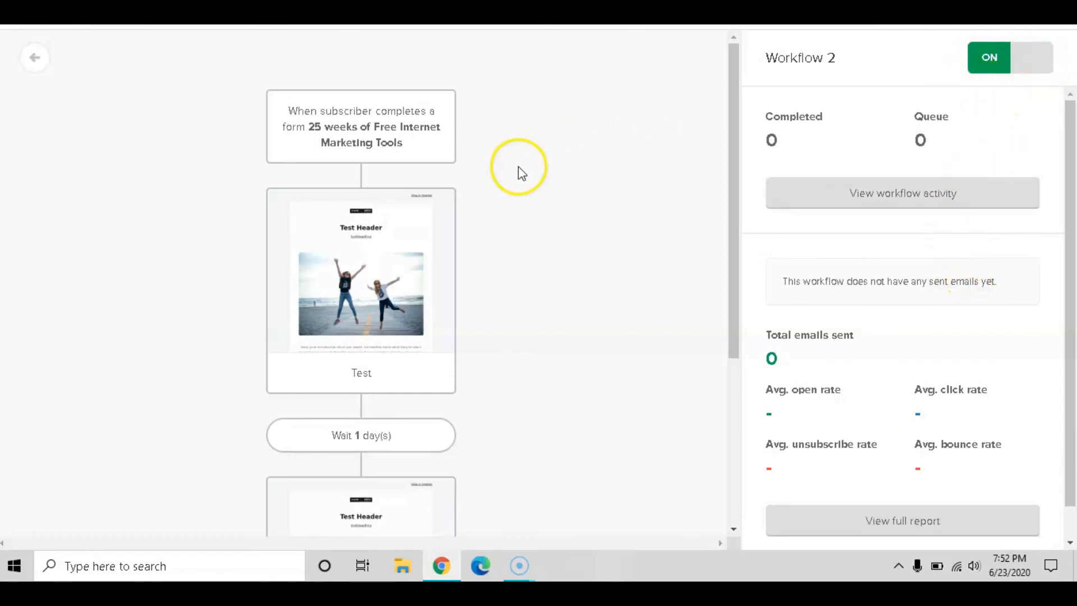
Toggle Workflow 2 off and back on so it ends active
scroll(540, 179, "down", 5)
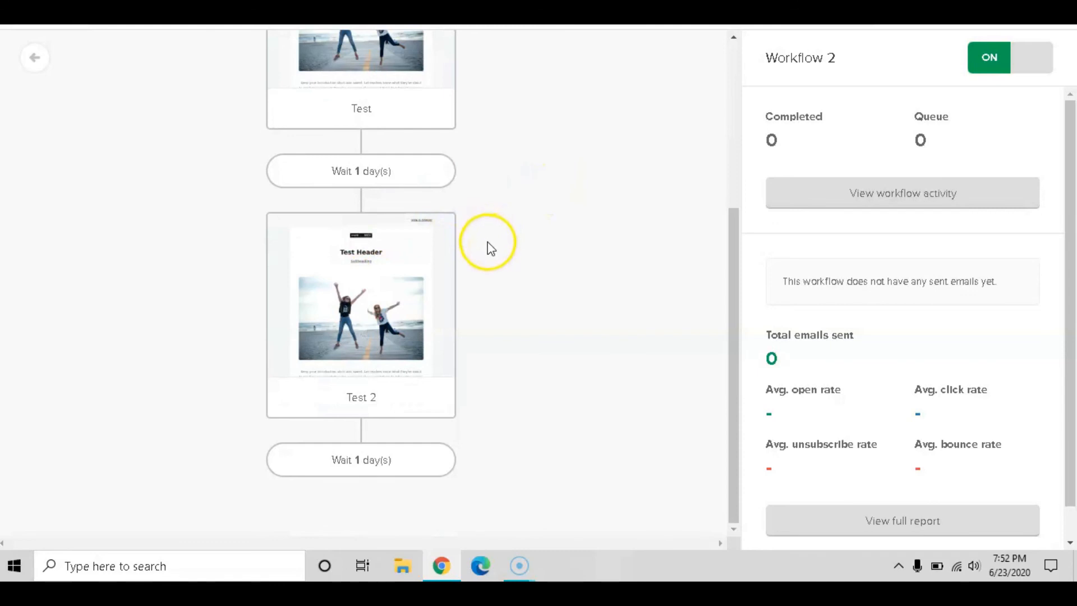
scroll(676, 212, "up", 5)
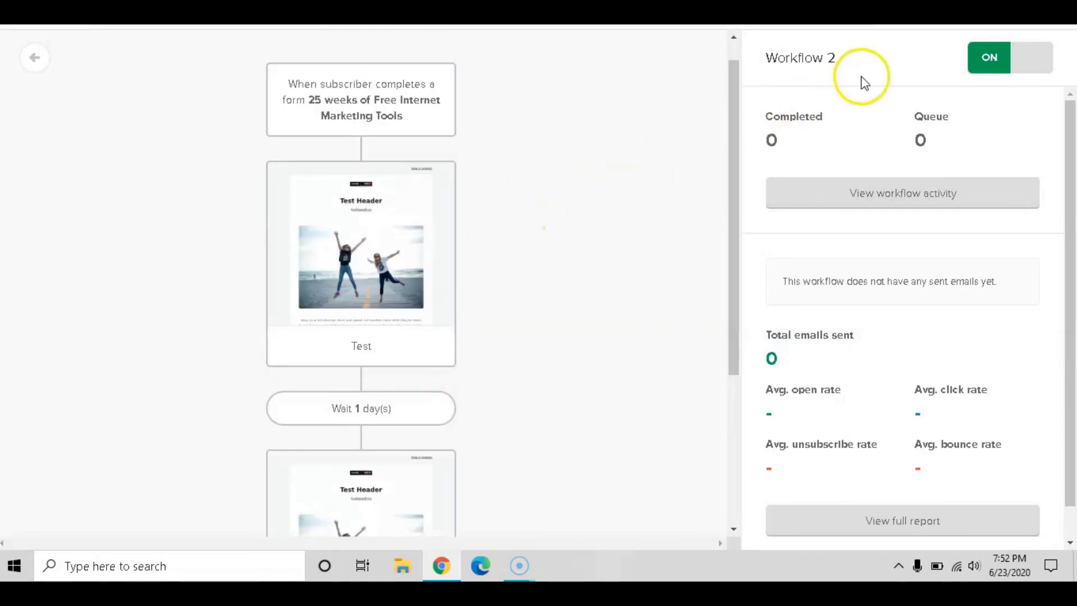
left_click(997, 63)
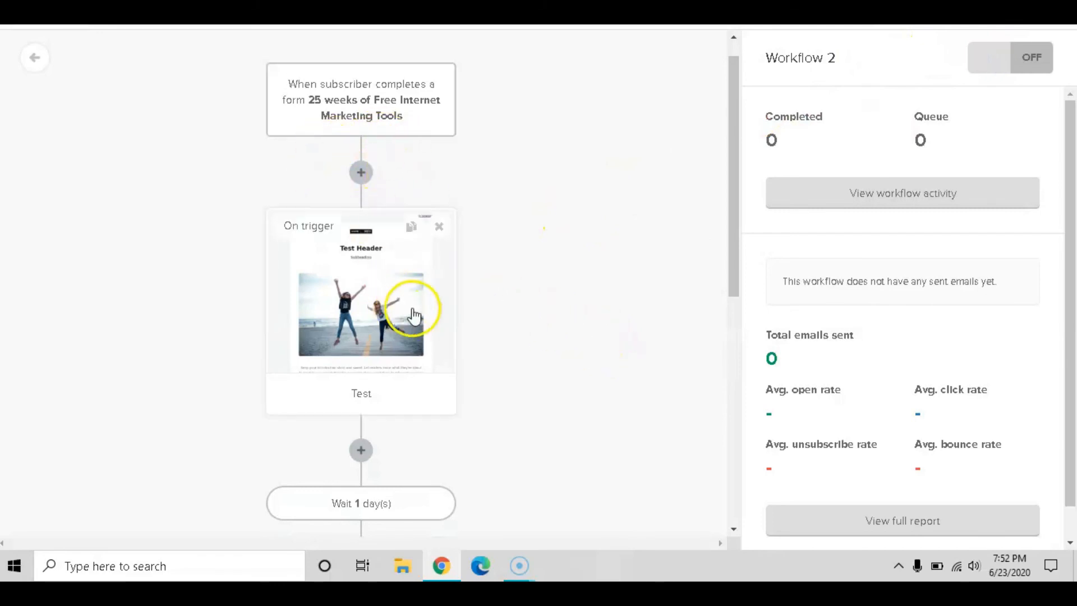
scroll(413, 315, "down", 3)
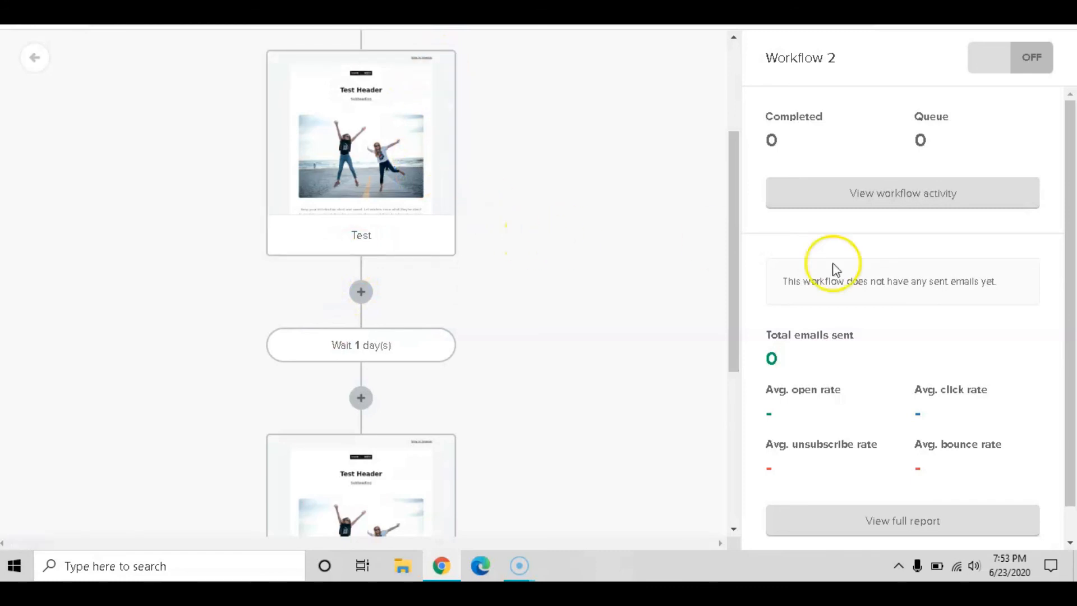
scroll(927, 323, "down", 1)
scroll(972, 336, "up", 1)
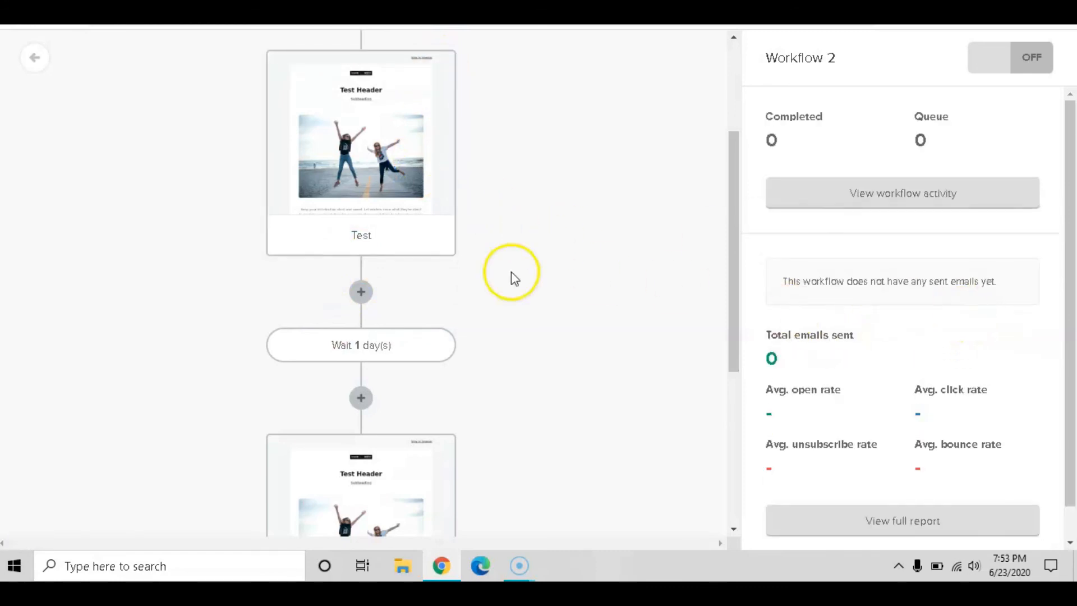
scroll(370, 271, "down", 4)
scroll(473, 298, "up", 4)
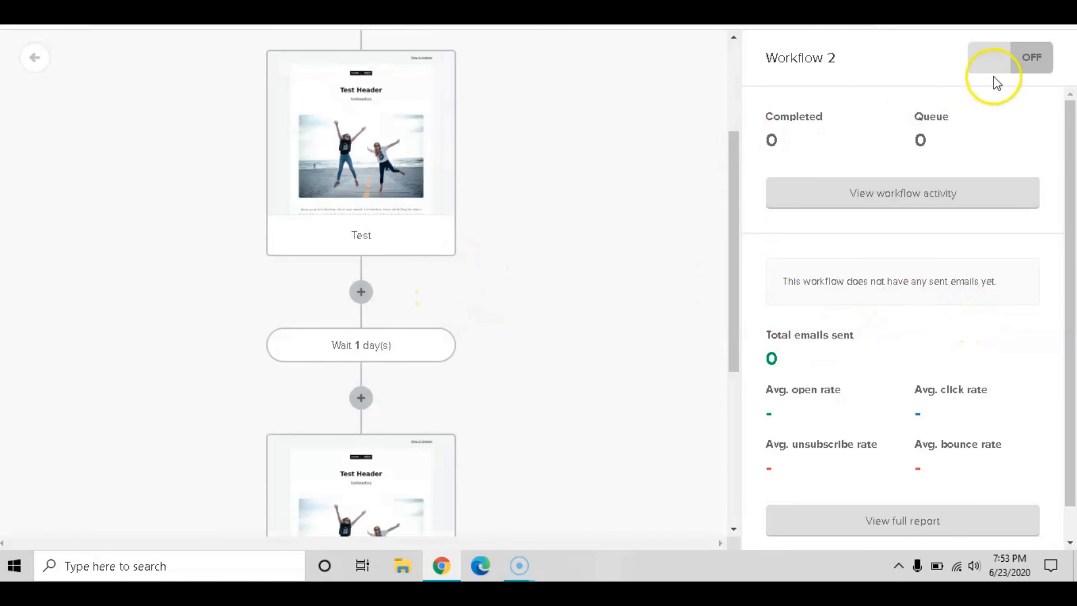
left_click(1027, 59)
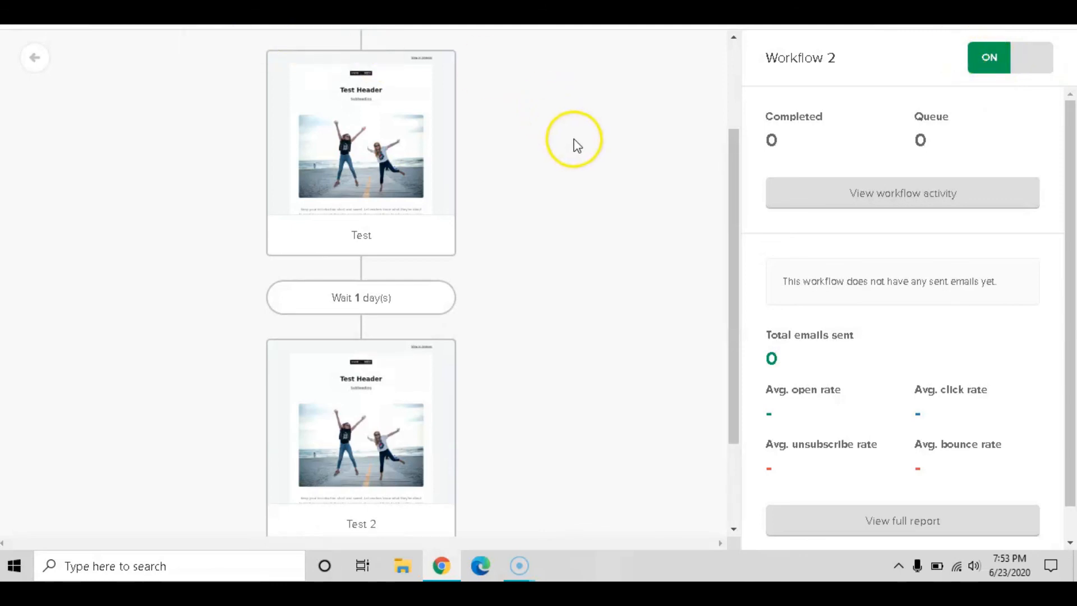
scroll(571, 140, "up", 3)
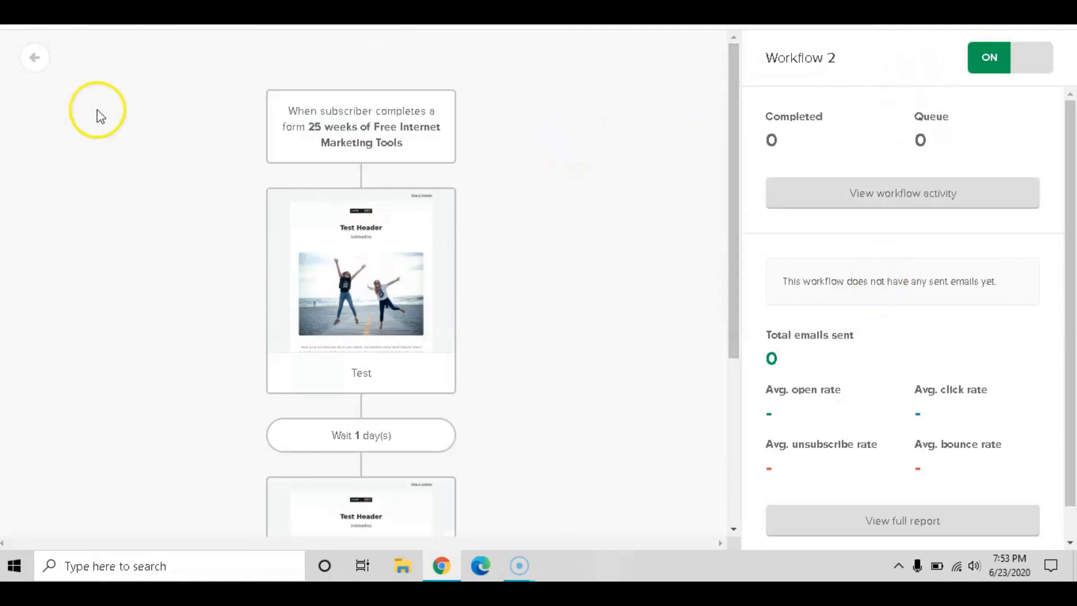
Return to the automation list and open the Embedded forms list on the Forms page
left_click(38, 56)
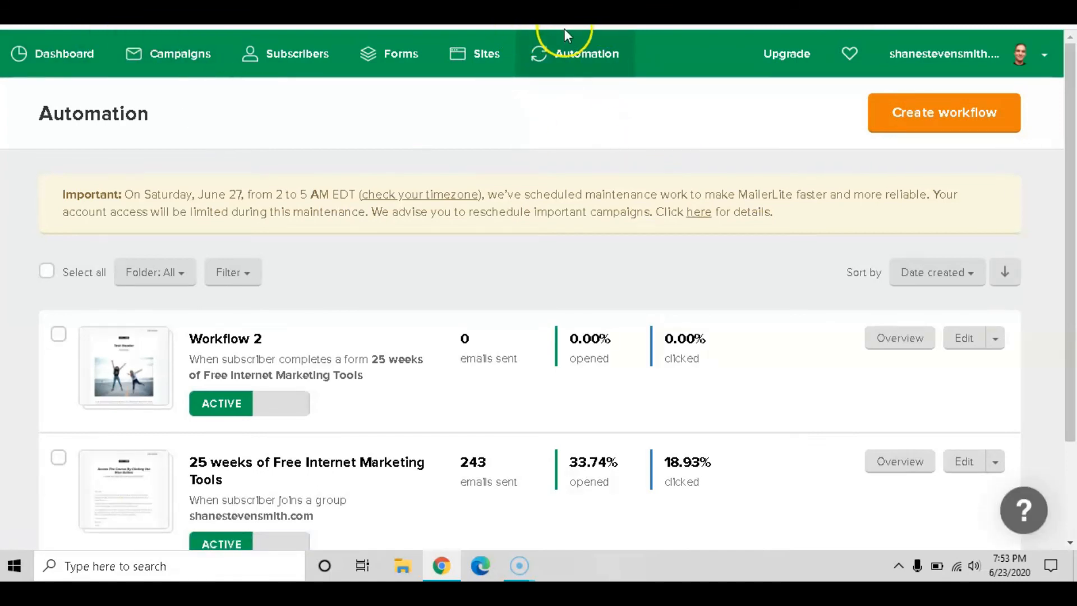
left_click(387, 59)
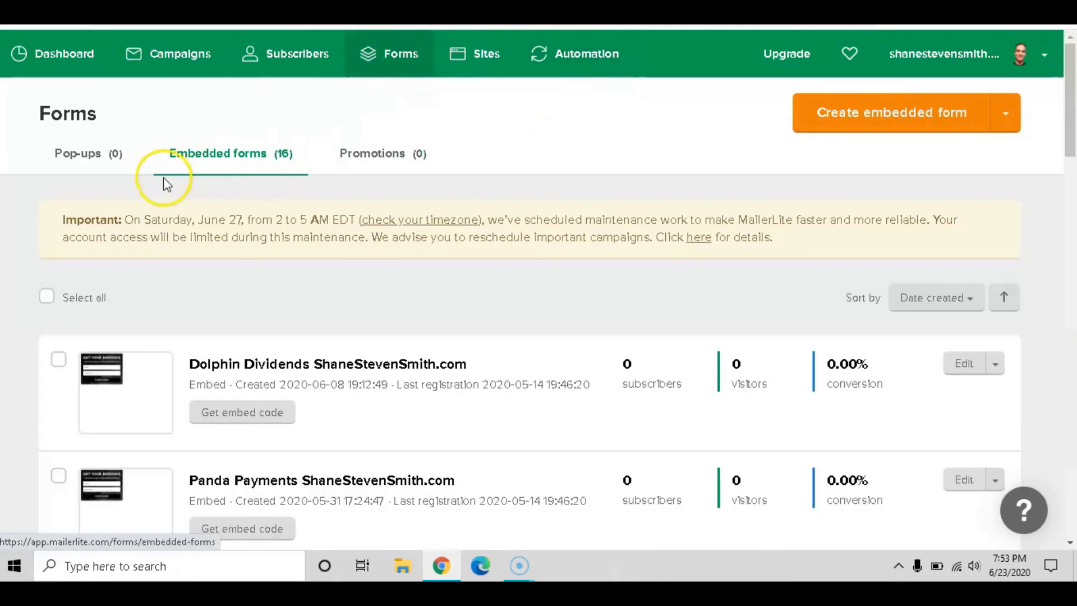
left_click(1007, 114)
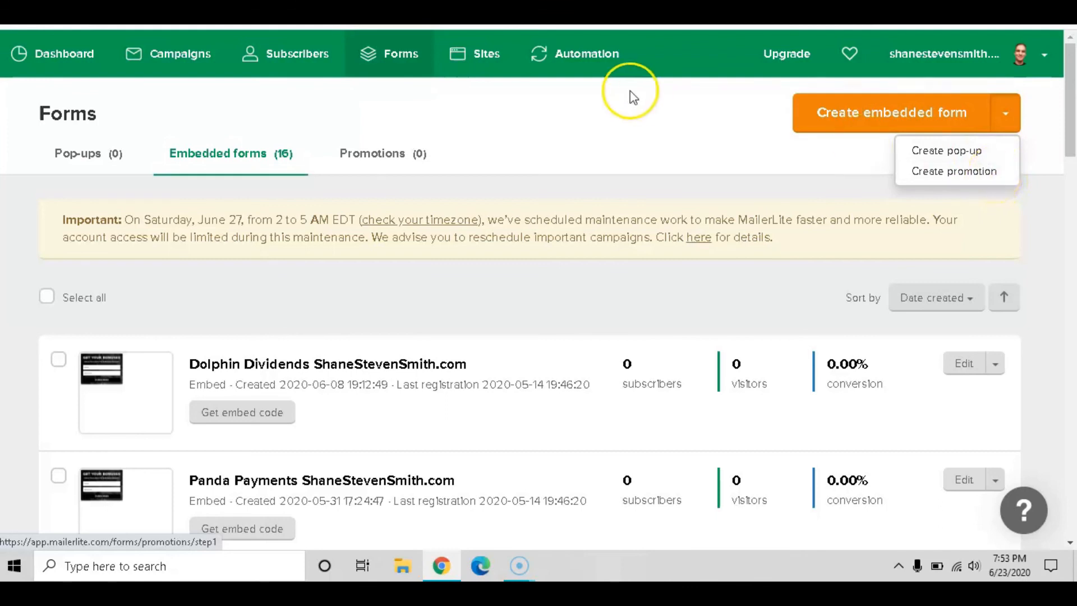
left_click(1006, 120)
left_click(1004, 120)
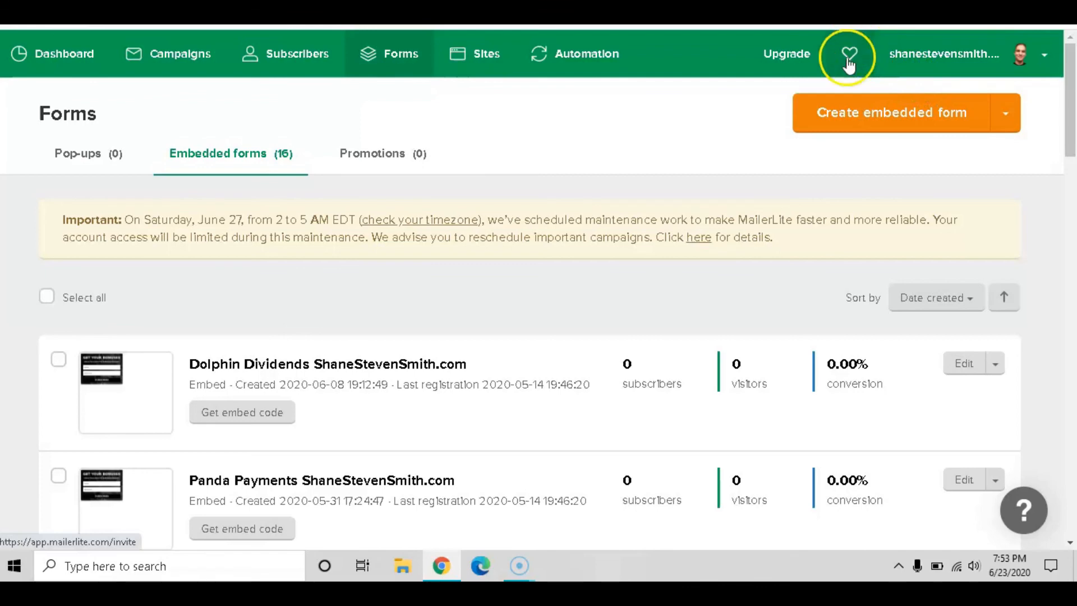
scroll(420, 238, "down", 3)
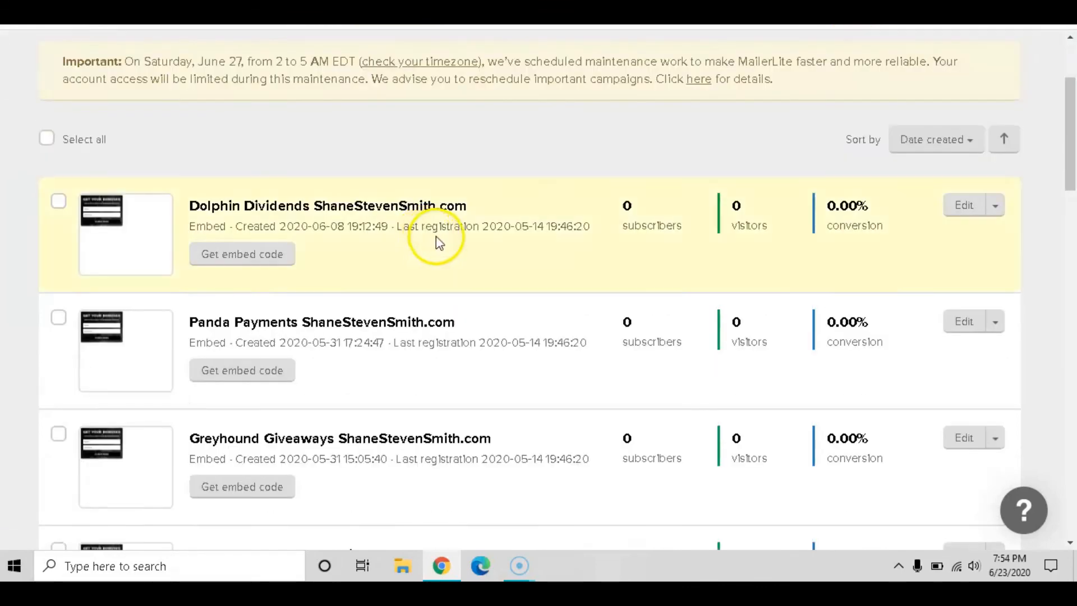
scroll(439, 241, "up", 3)
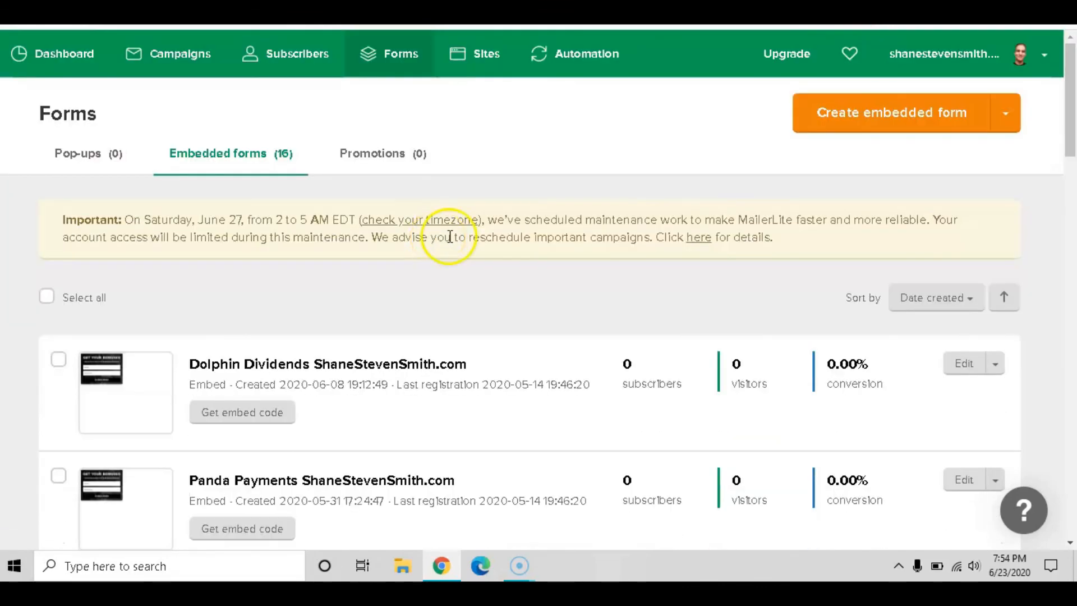
scroll(449, 236, "down", 2)
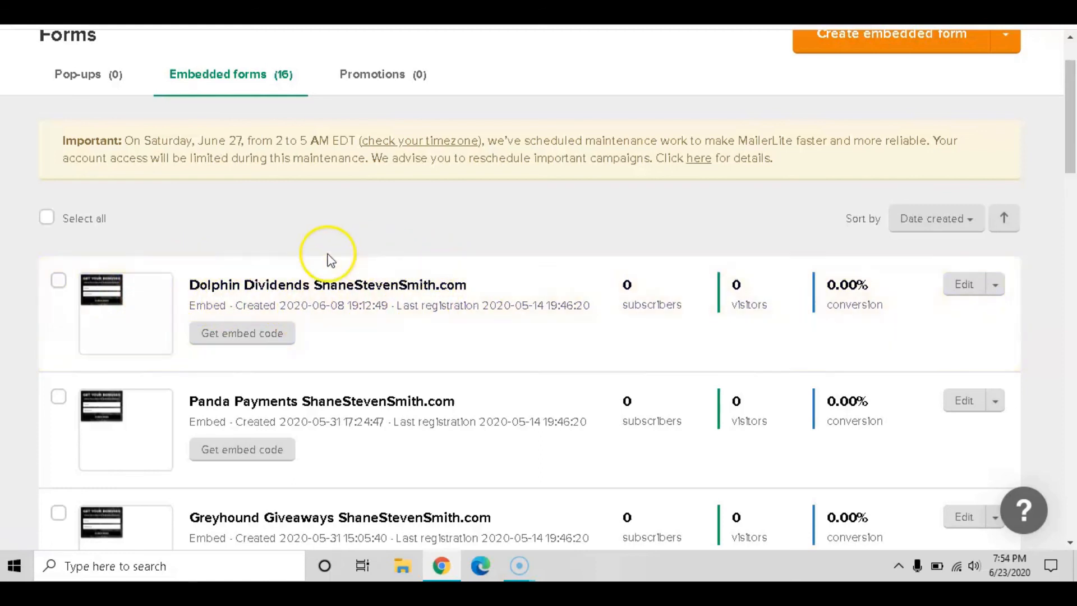
Open the Dolphin Dividends form editor and select its heading and subheading text
left_click(973, 288)
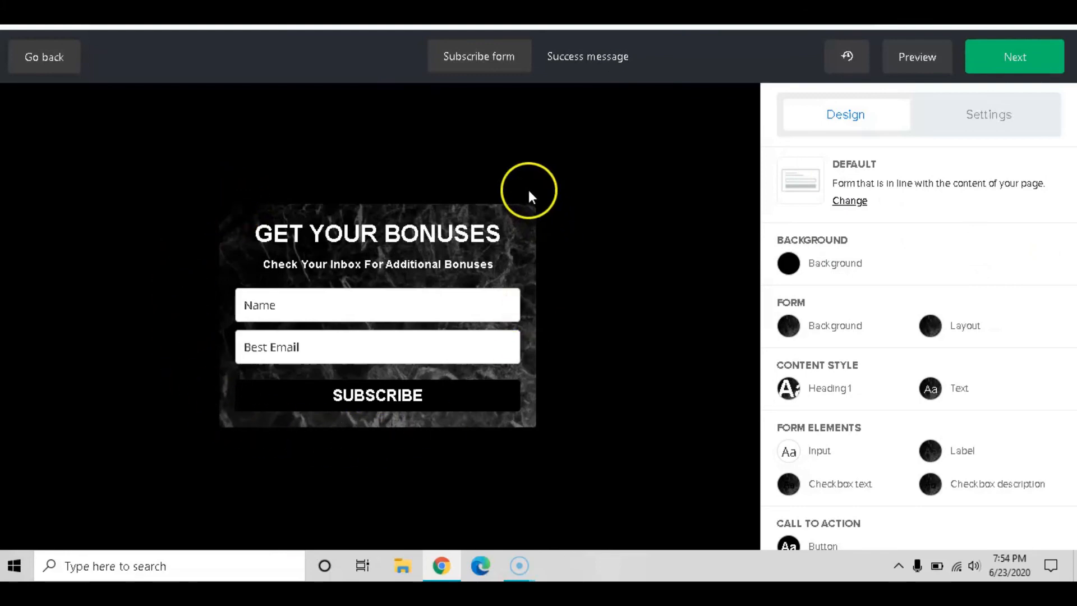
mouse_move(483, 232)
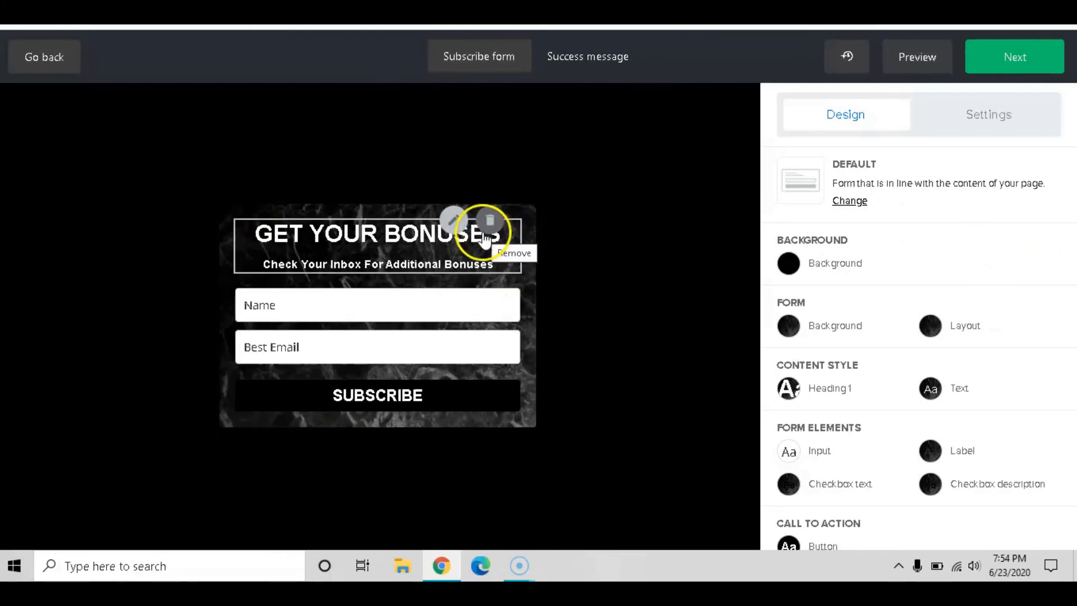
left_click(391, 239)
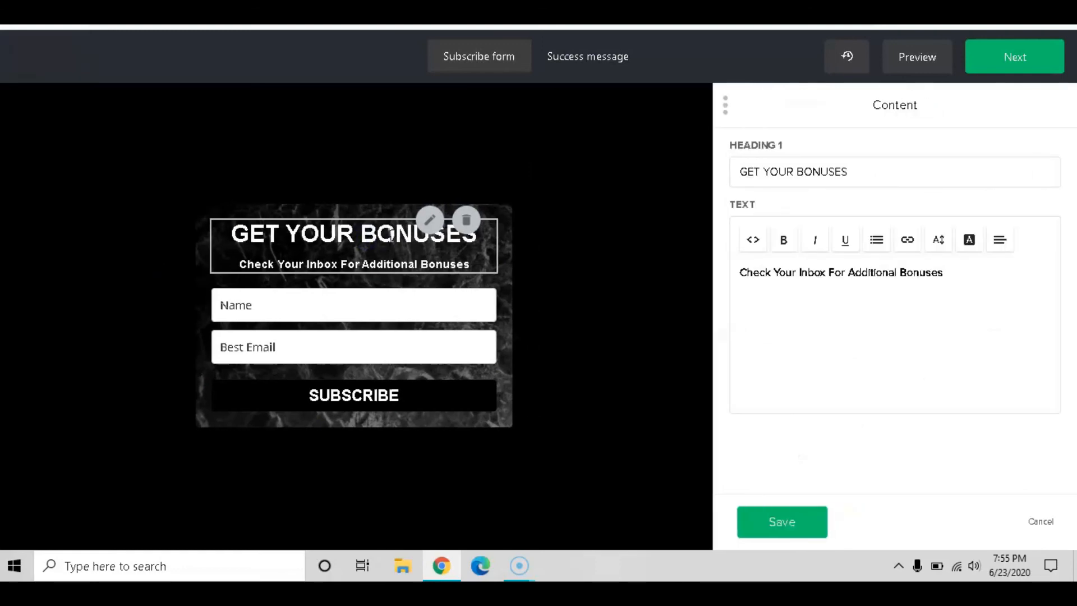
left_click(337, 243)
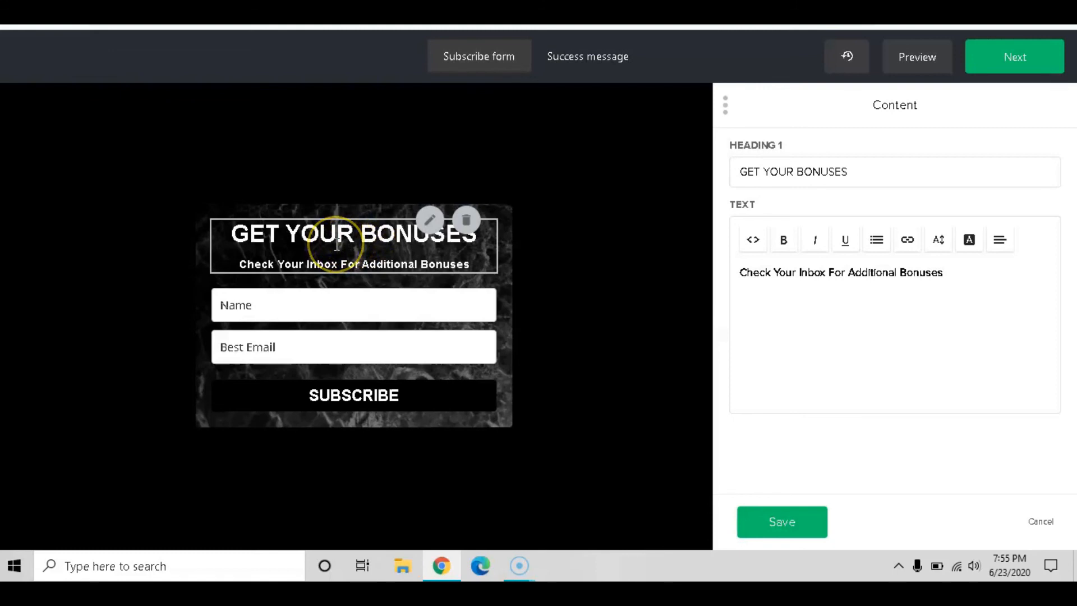
left_click(601, 231)
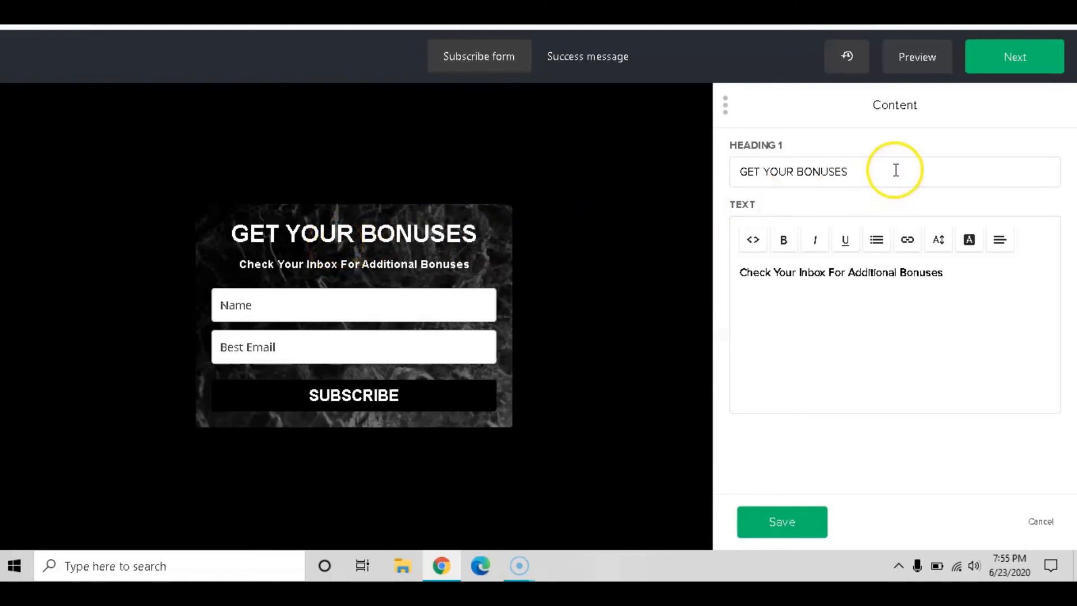
left_click_drag(896, 170, 685, 170)
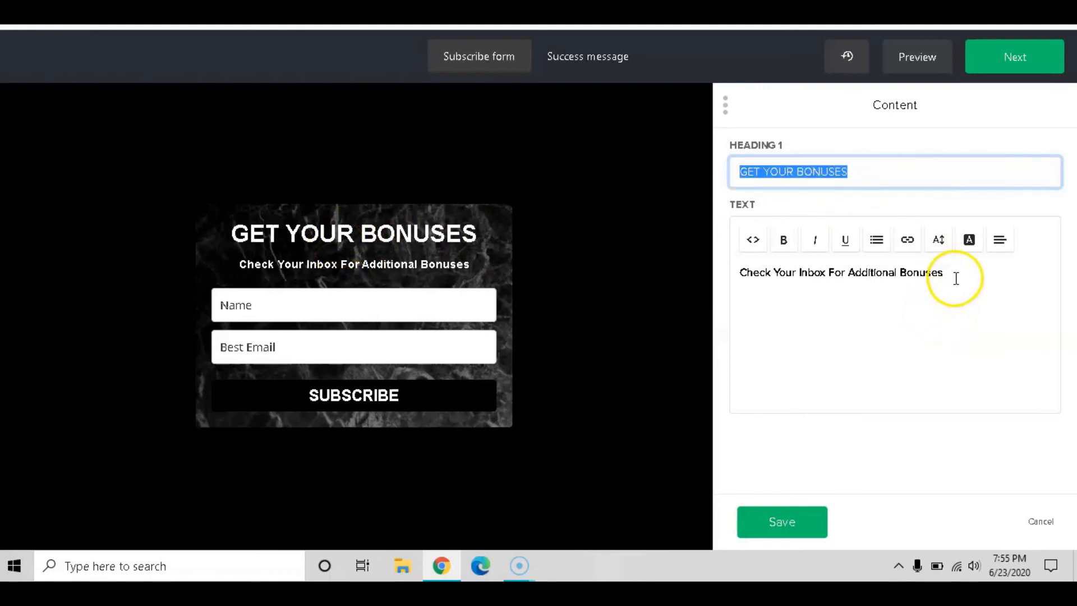
left_click_drag(956, 279, 685, 274)
Try bold and italic on the subheading, then cancel and discard the form changes
left_click(784, 241)
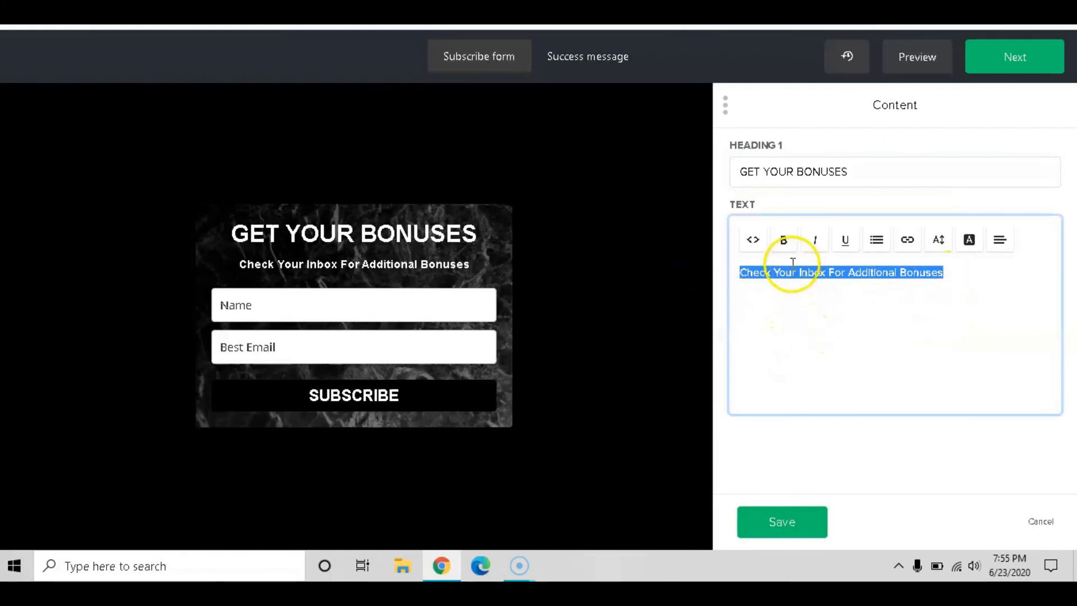
left_click(808, 251)
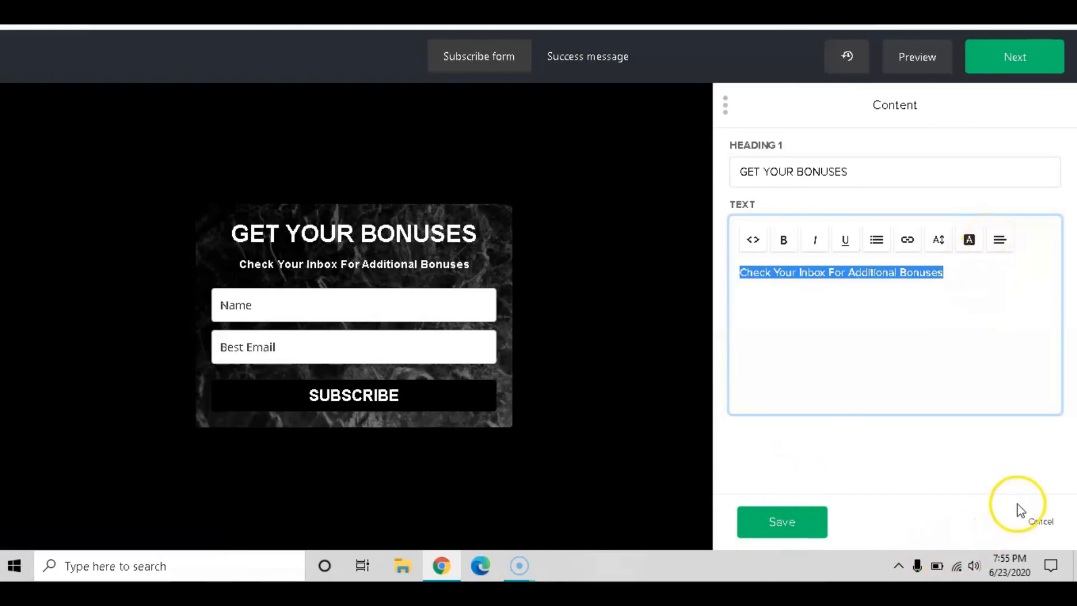
left_click(1040, 527)
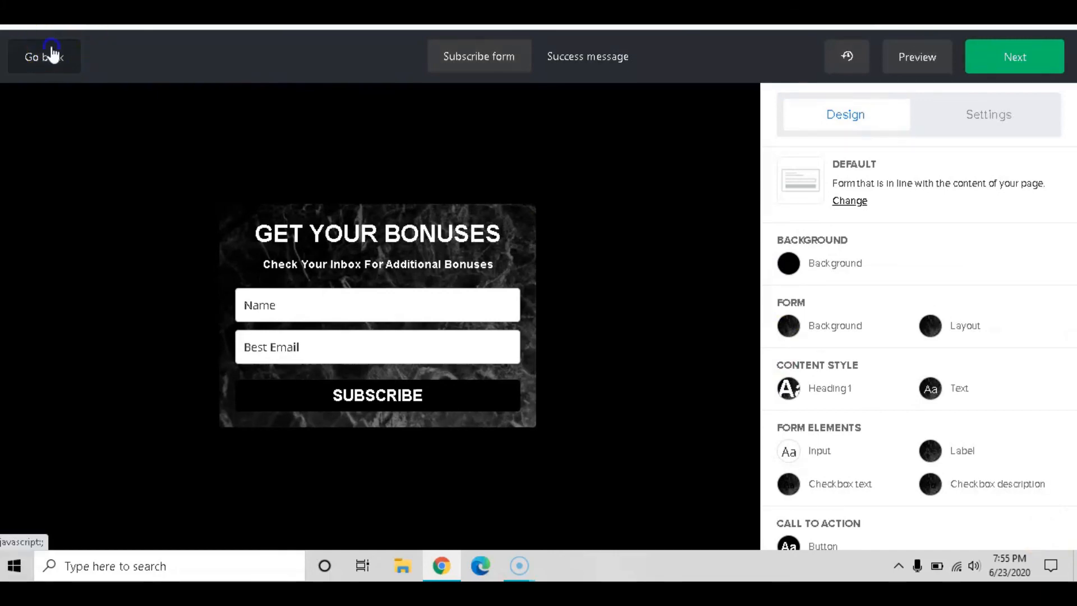
left_click(75, 56)
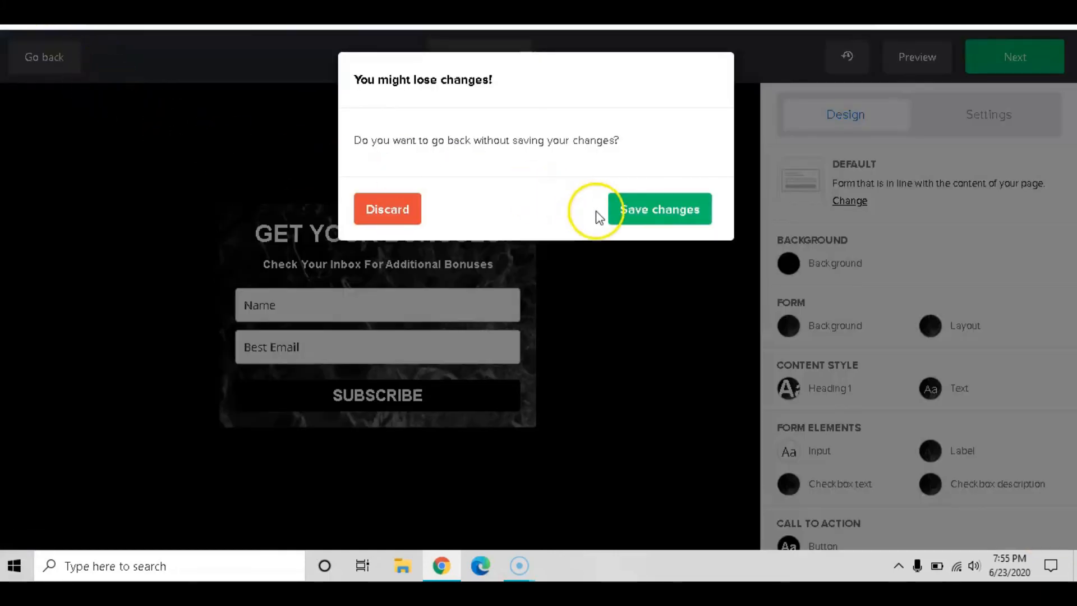
left_click(372, 213)
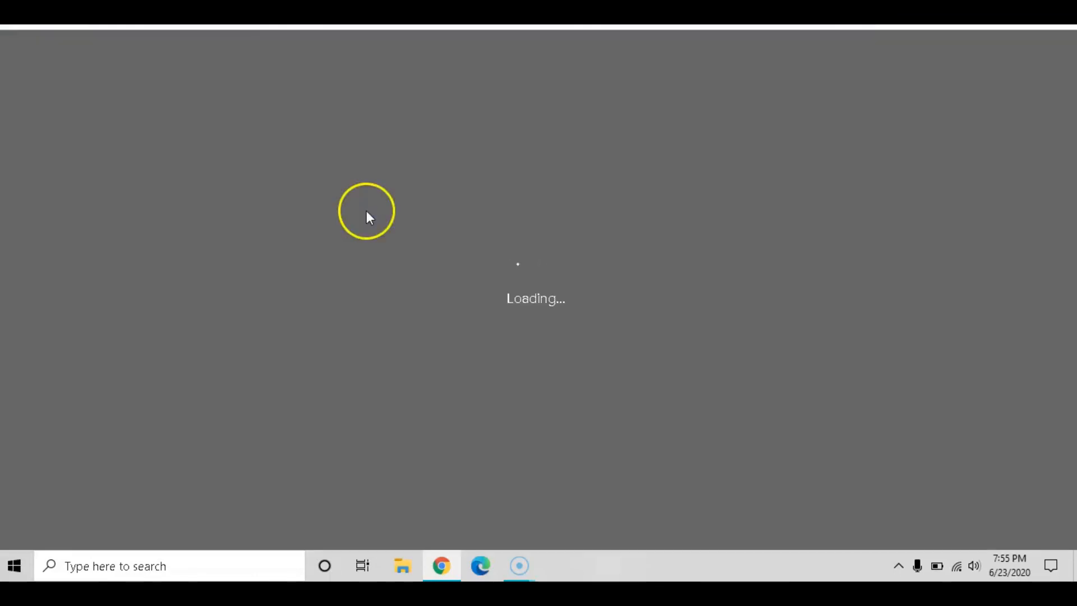
mouse_move(520, 567)
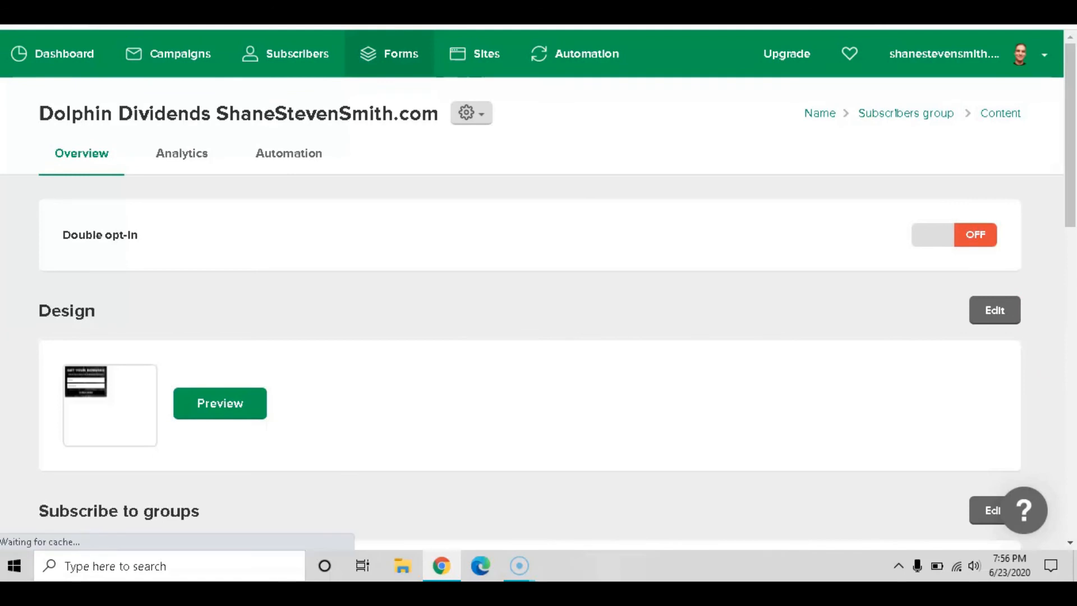
Create a new embedded form named 'Test' and continue to group selection
left_click(401, 58)
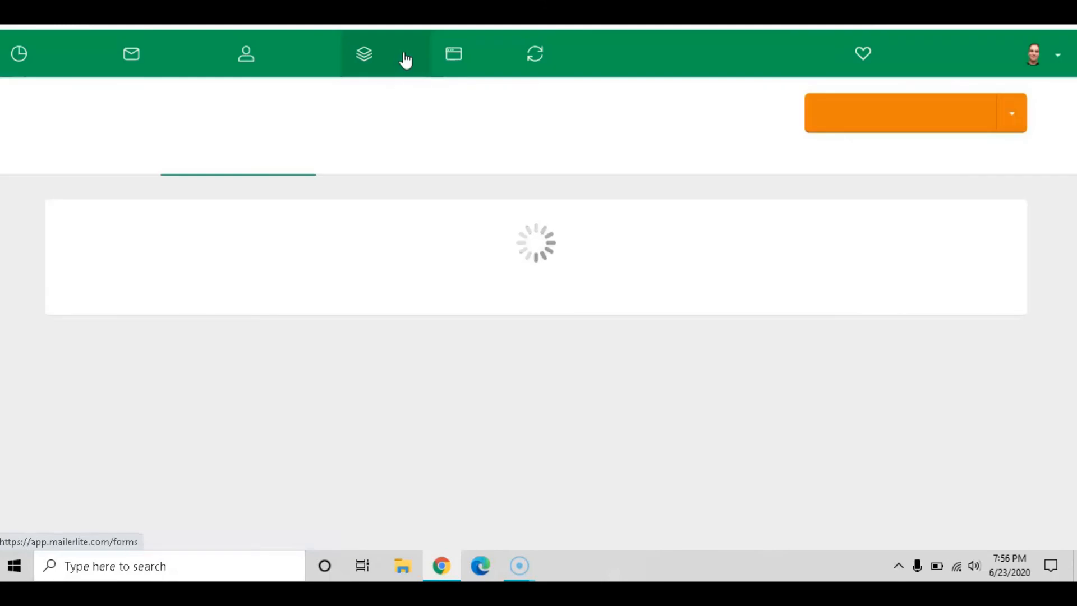
left_click(473, 58)
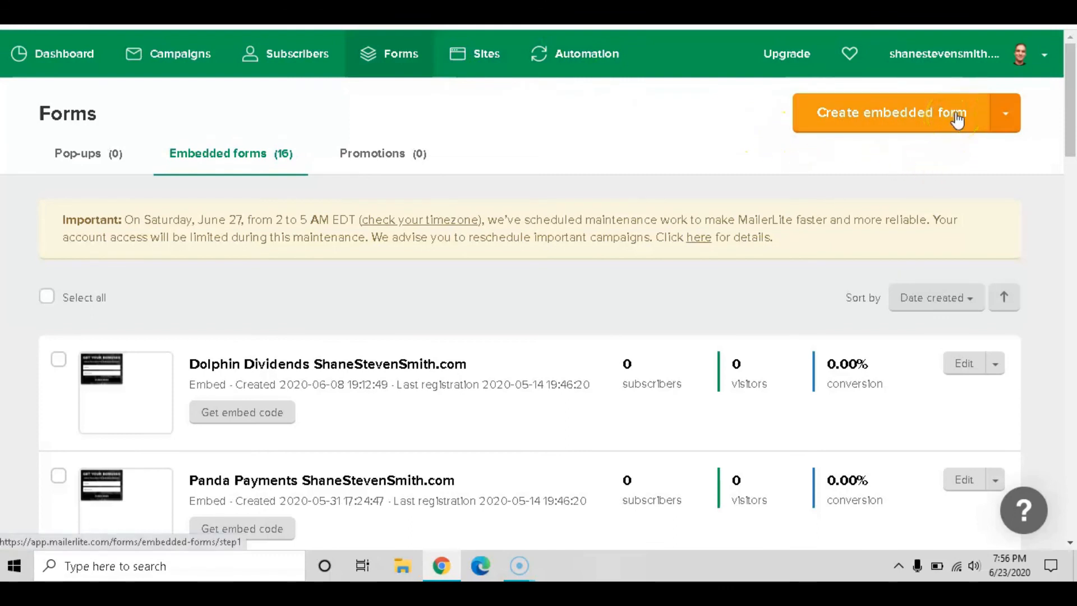
left_click(1007, 114)
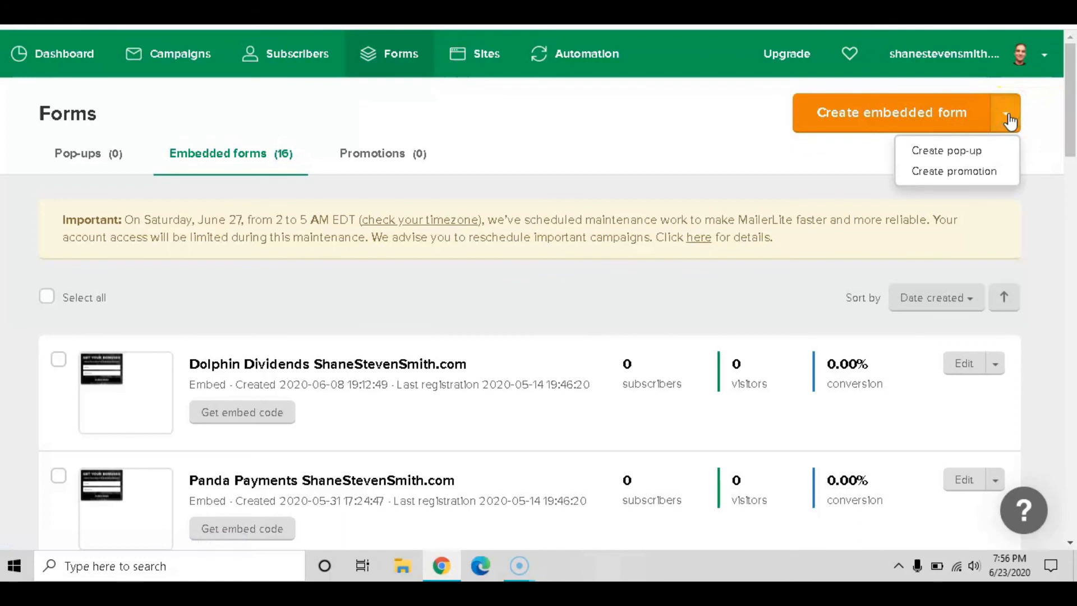
left_click(1006, 115)
left_click(942, 116)
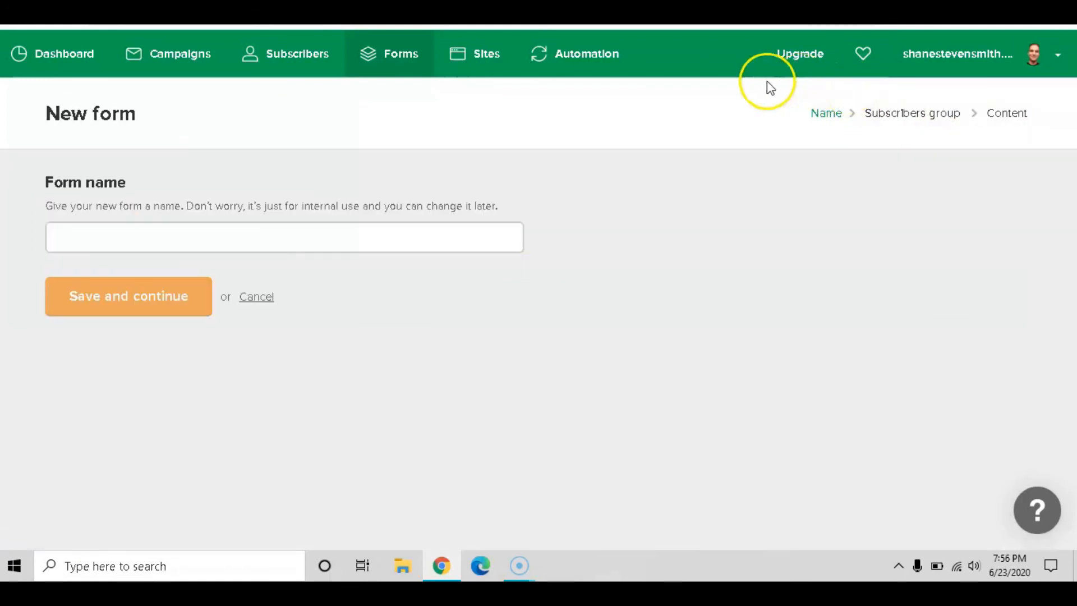
left_click(223, 238)
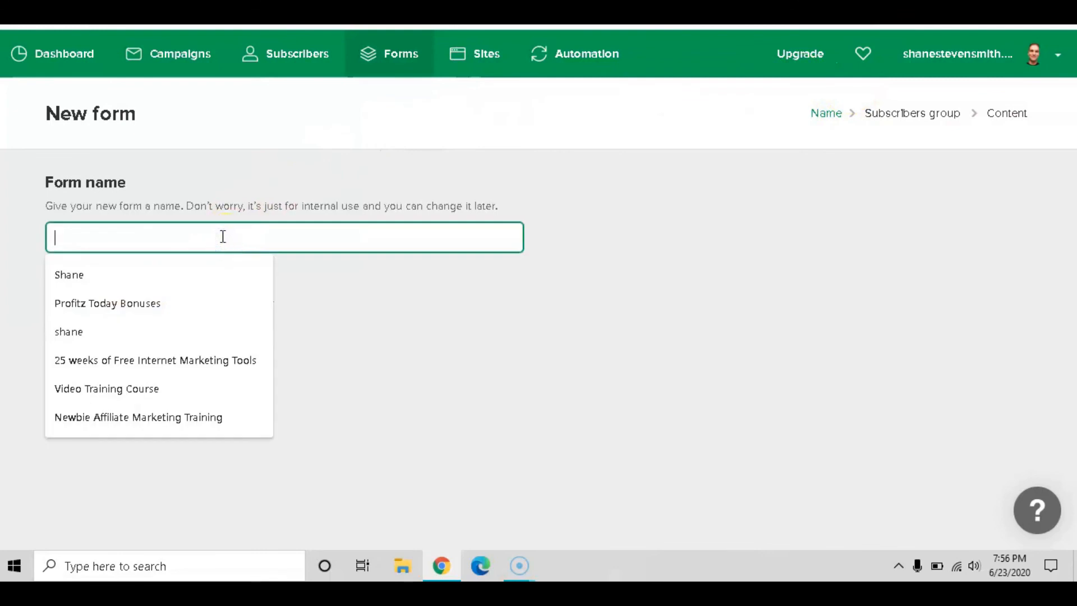
type("Test")
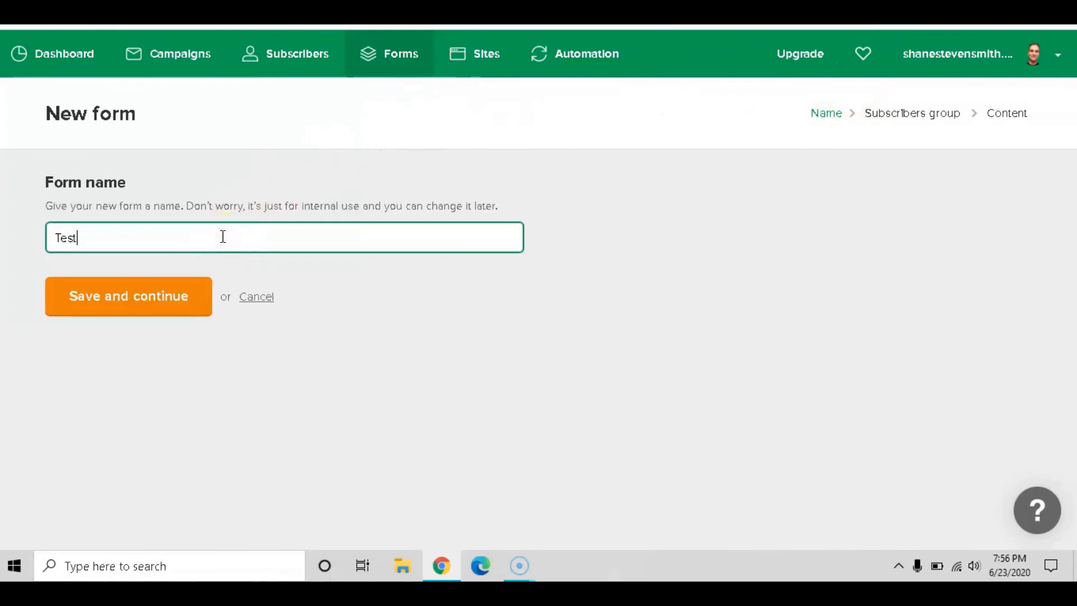
left_click(170, 296)
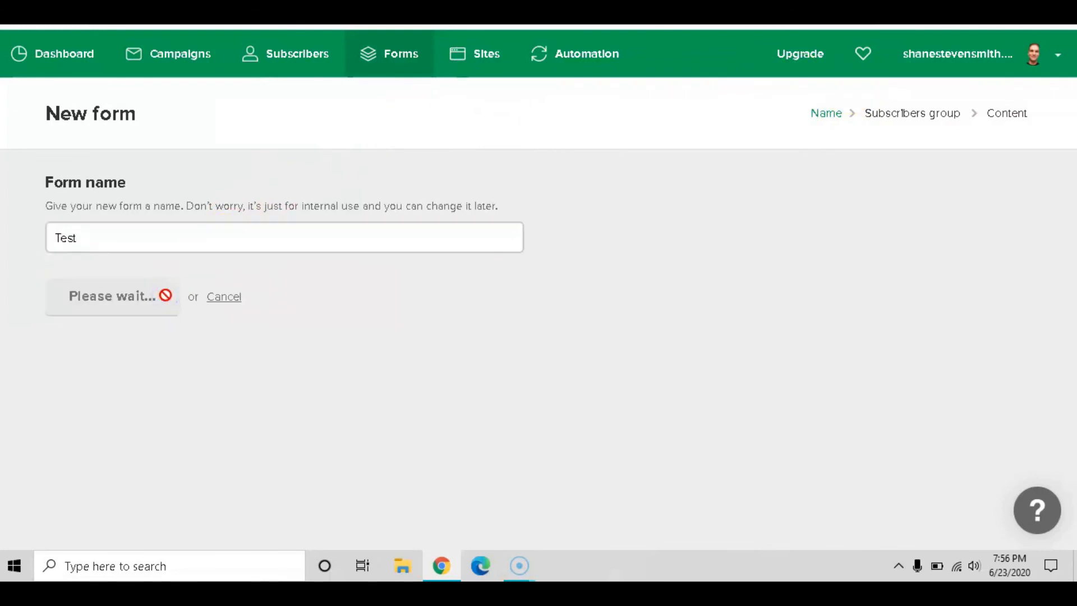
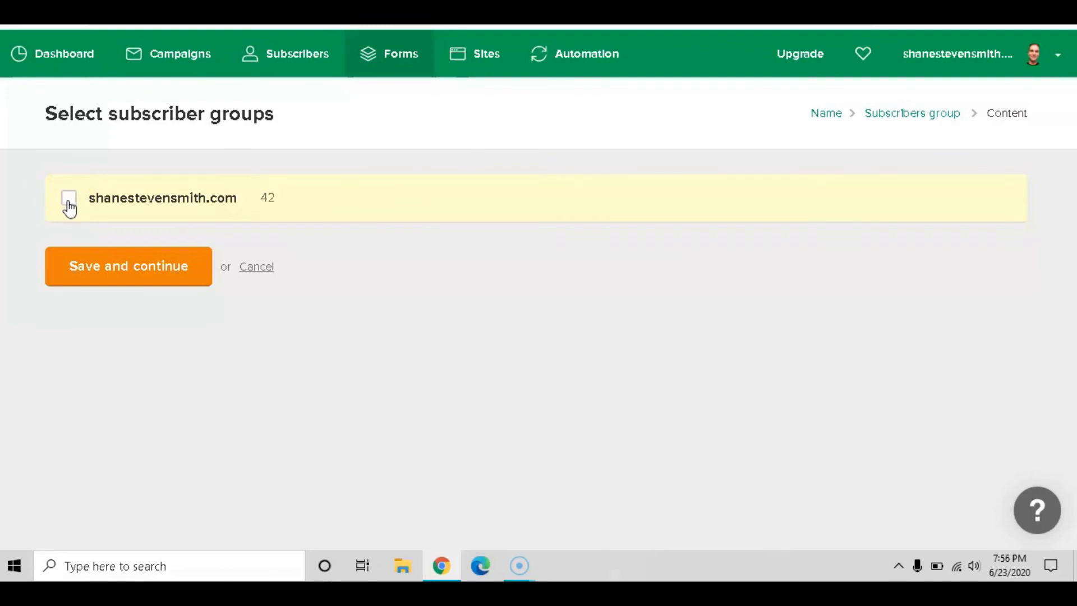
Assign the new Test form to the subscriber group and continue to the form editor
left_click(67, 200)
left_click(70, 200)
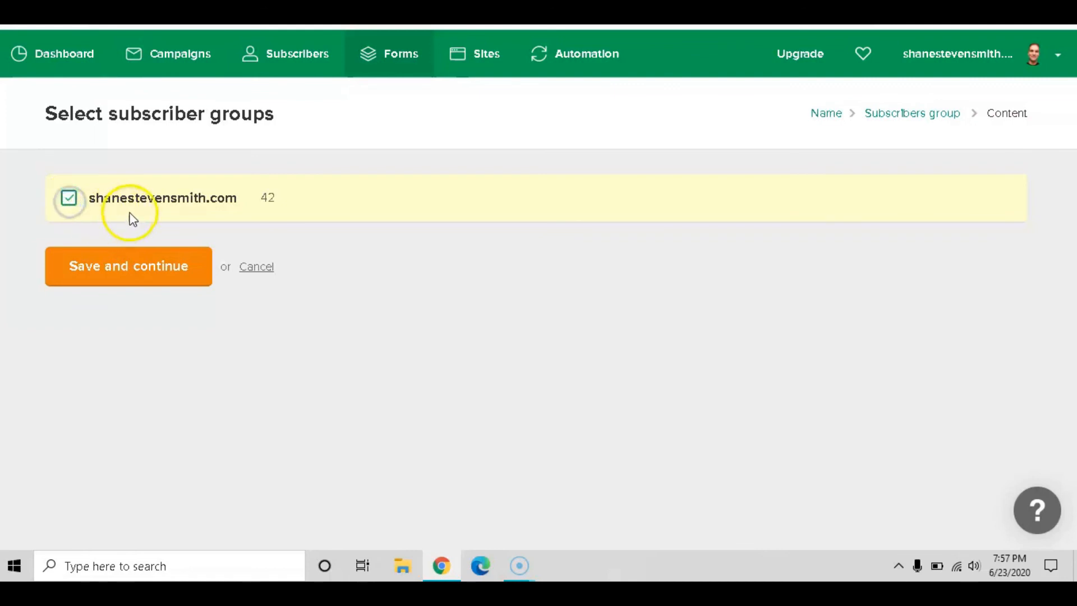
left_click(128, 268)
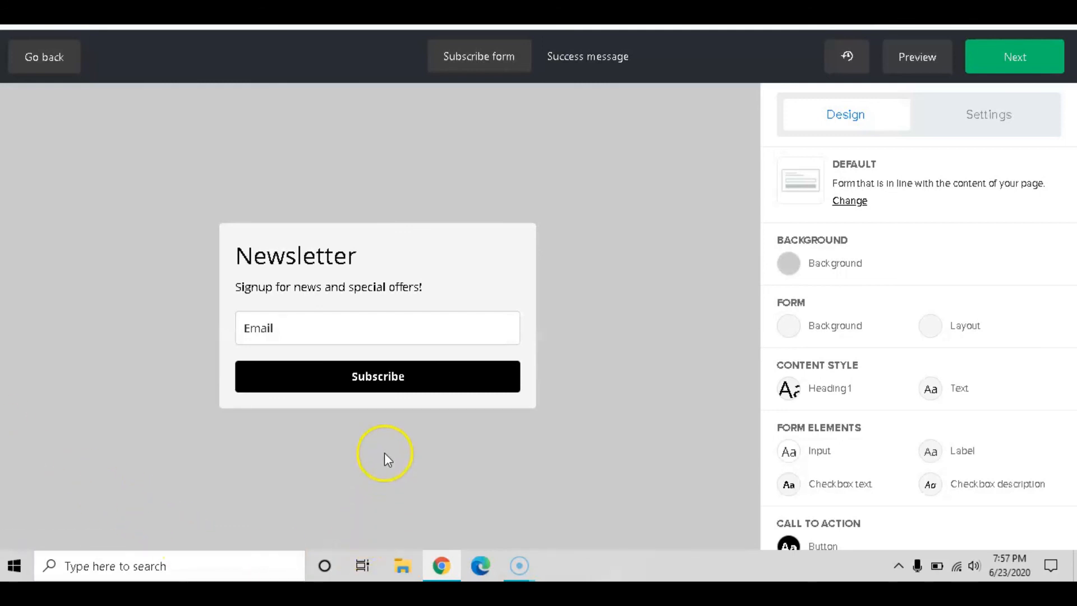
Replace the form's Newsletter heading with 'Sign Up Now'
left_click(369, 260)
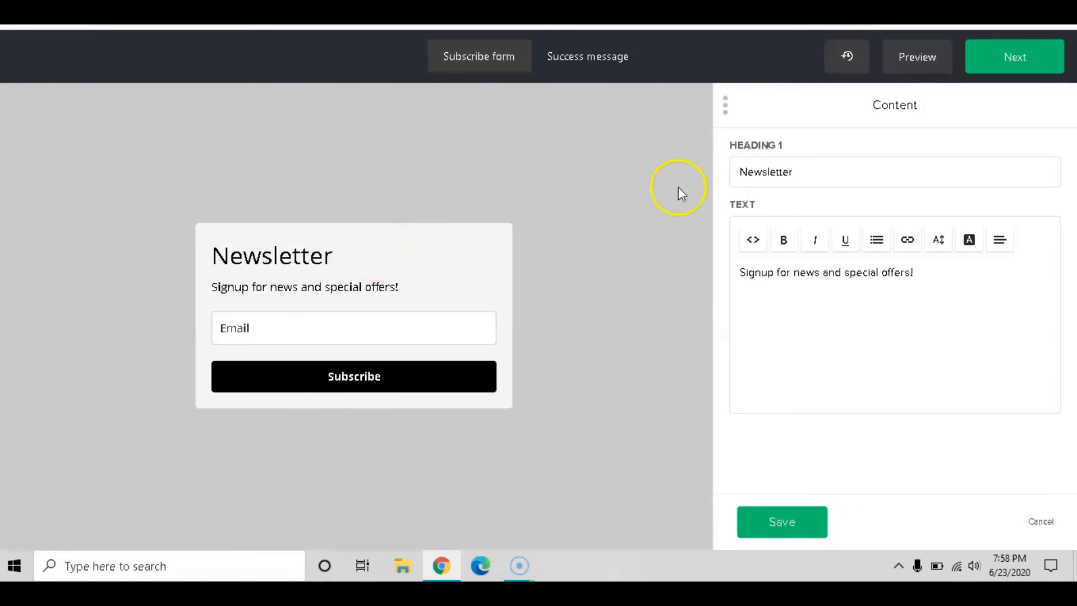
left_click_drag(811, 168, 693, 167)
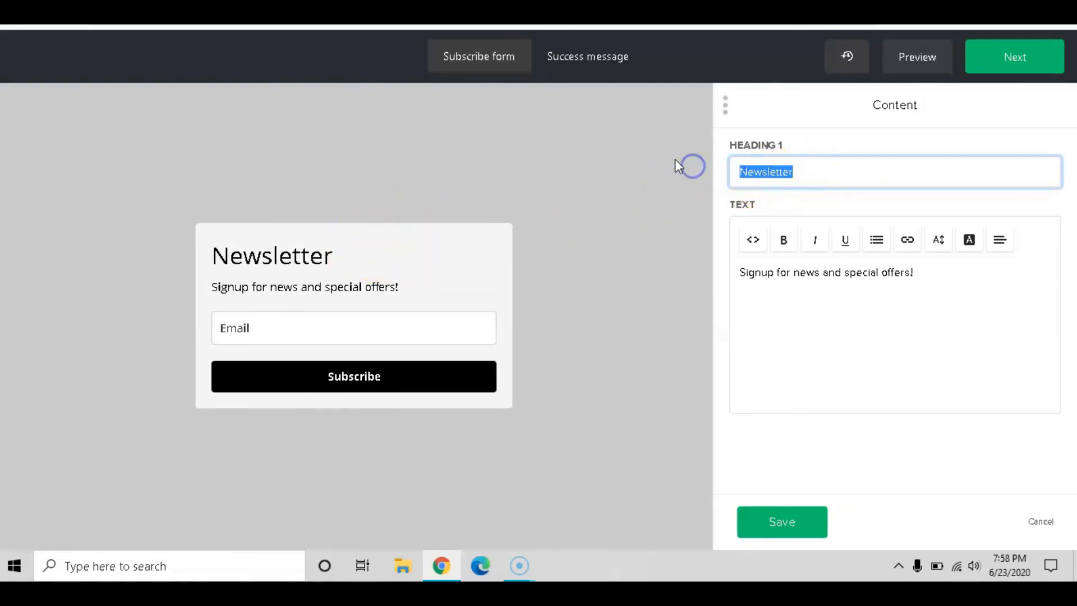
type("Test")
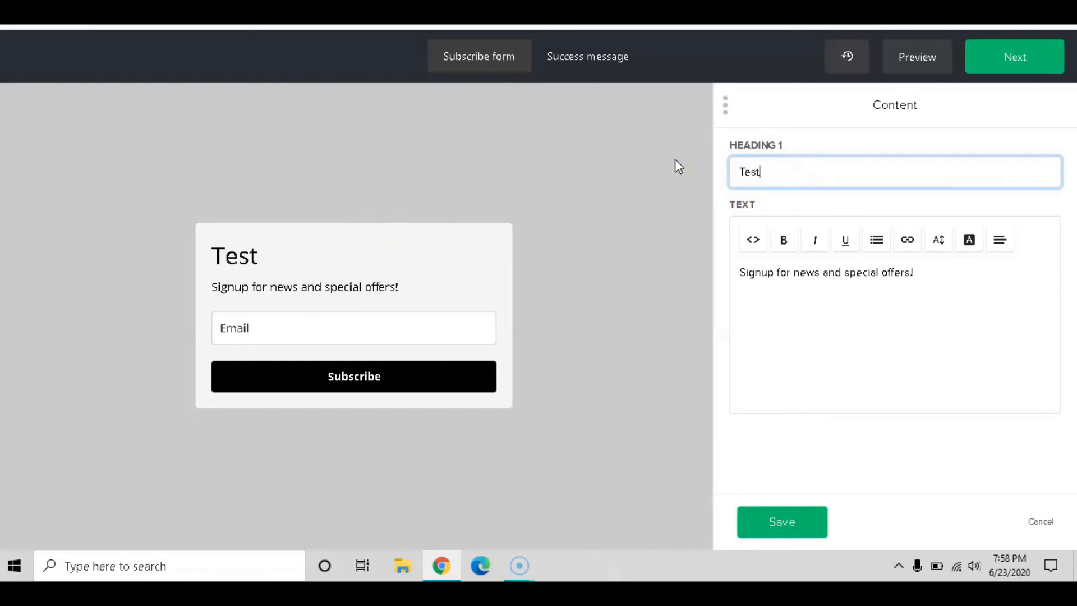
key("BackSpace")
key("BackSpace")
key("BackSpace")
key("BackSpace")
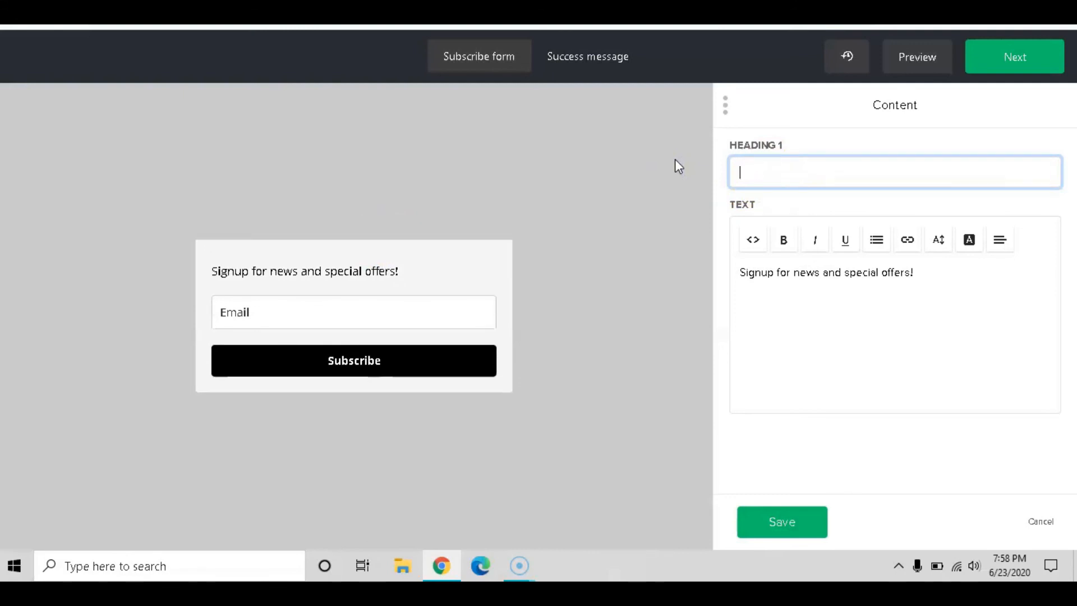
type("Sign U")
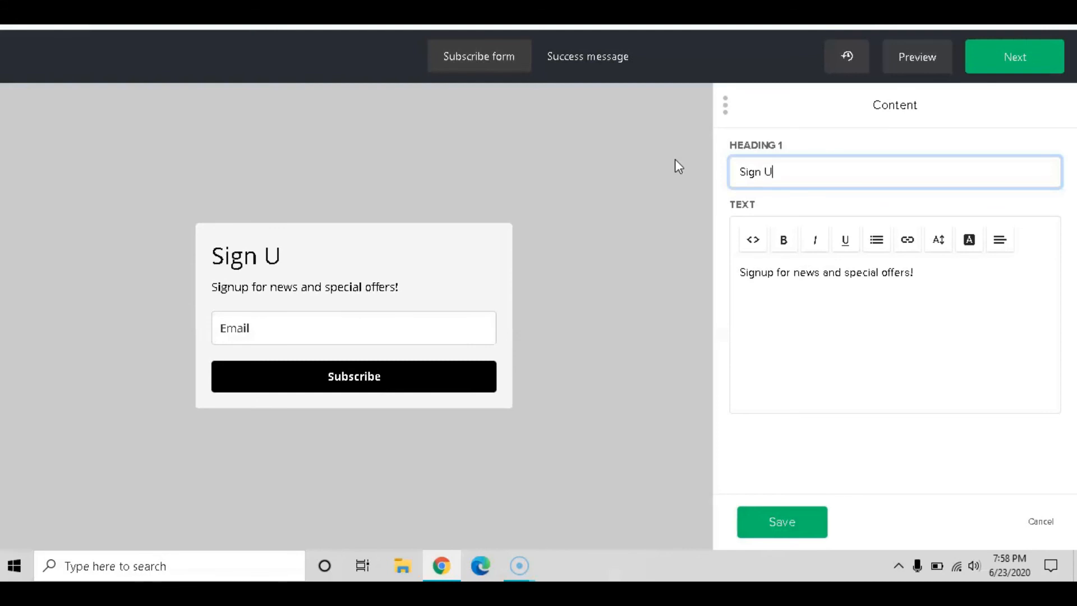
type("p Now")
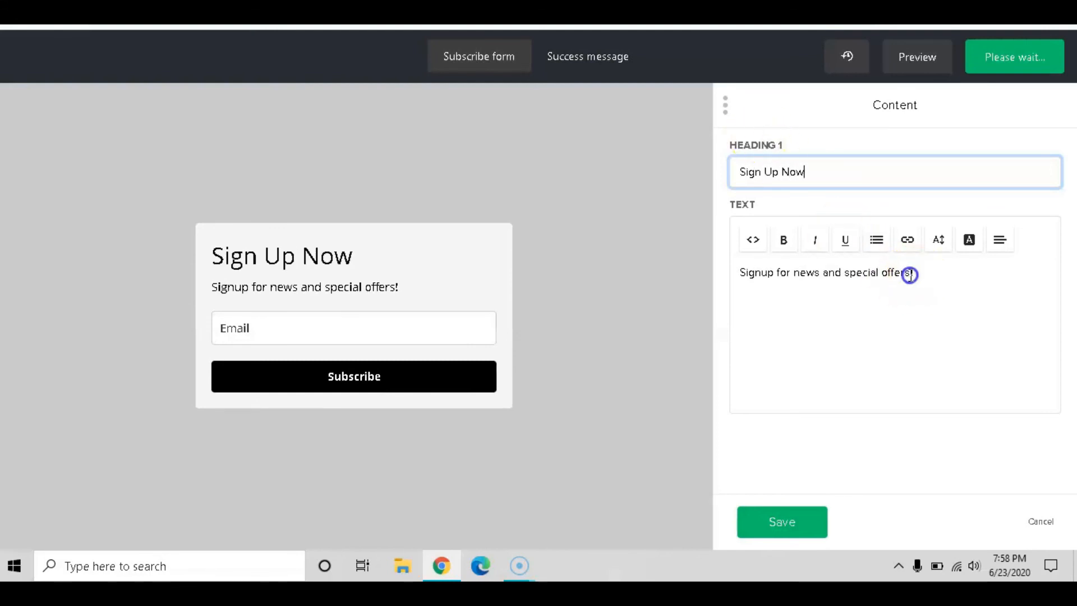
Replace the description with bold 'Get great Tutorials', fixing the spelling, and save
left_click_drag(911, 272, 715, 270)
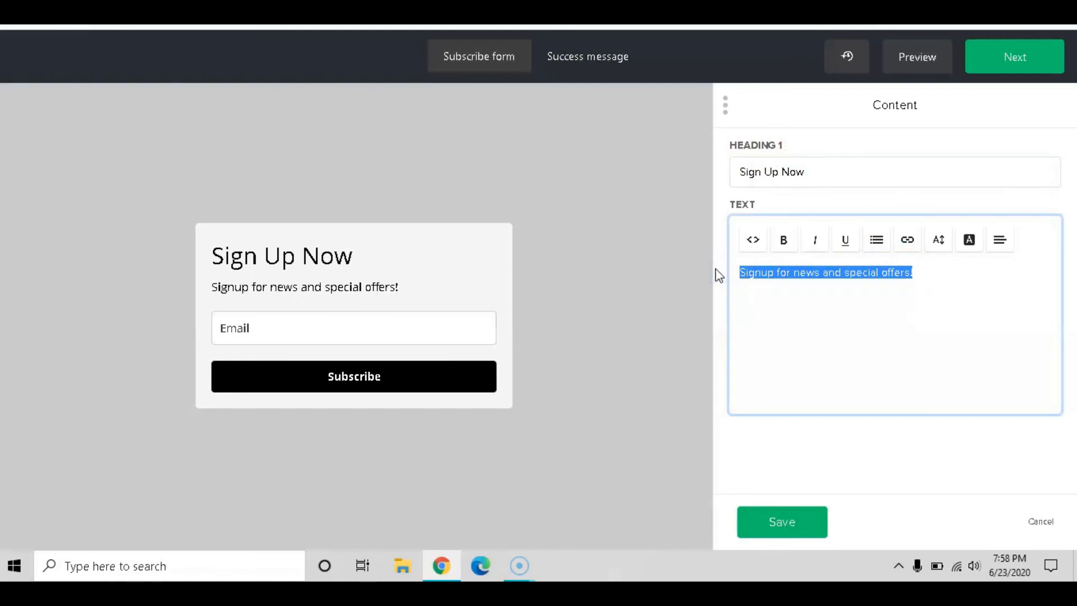
type("Get great Tut")
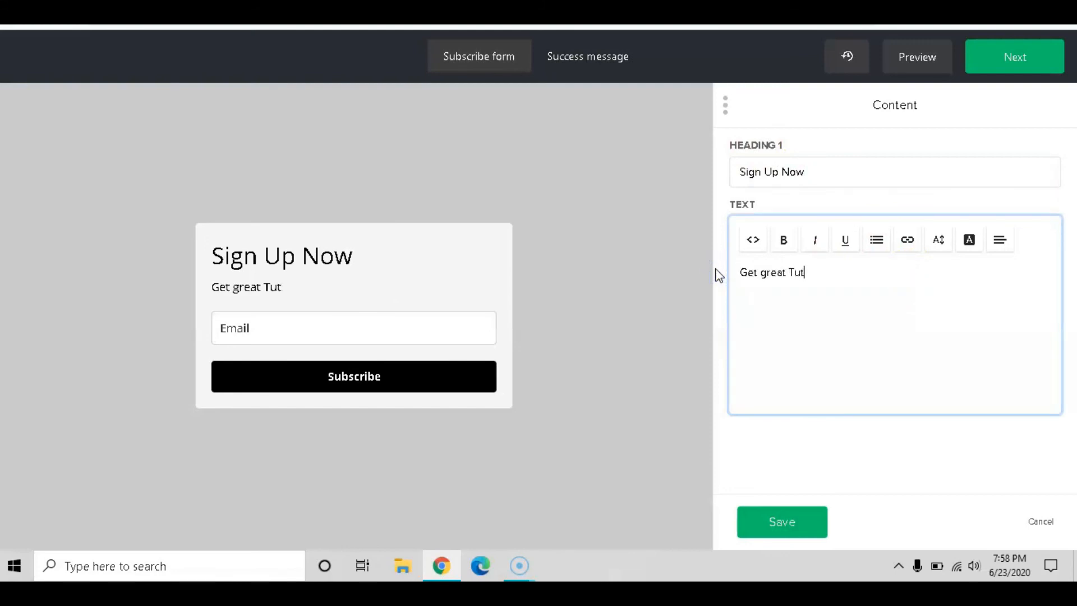
left_click(725, 272)
left_click(810, 273)
right_click(810, 274)
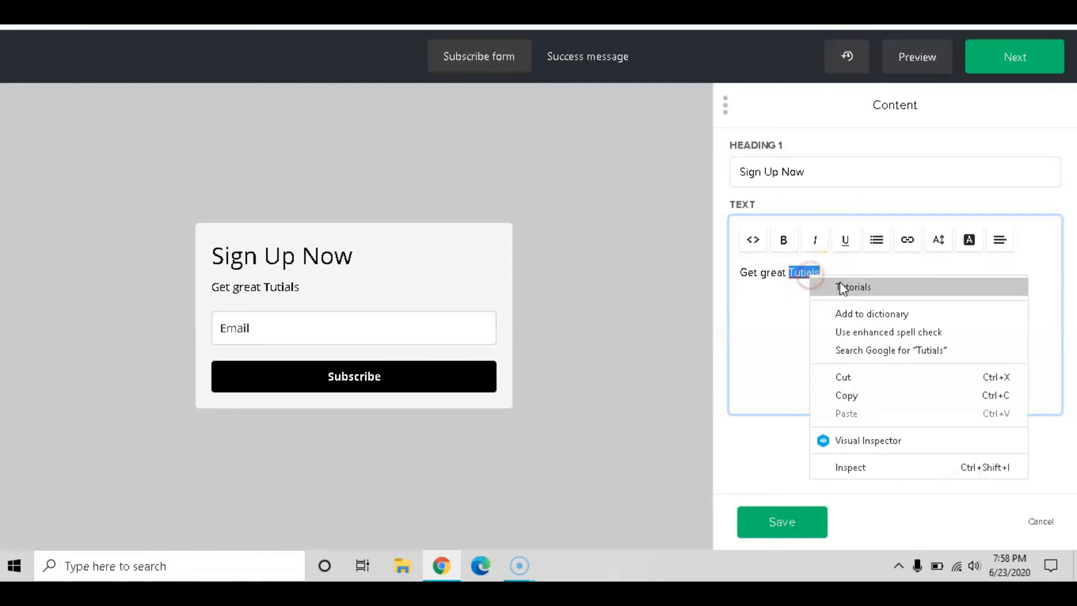
left_click(839, 281)
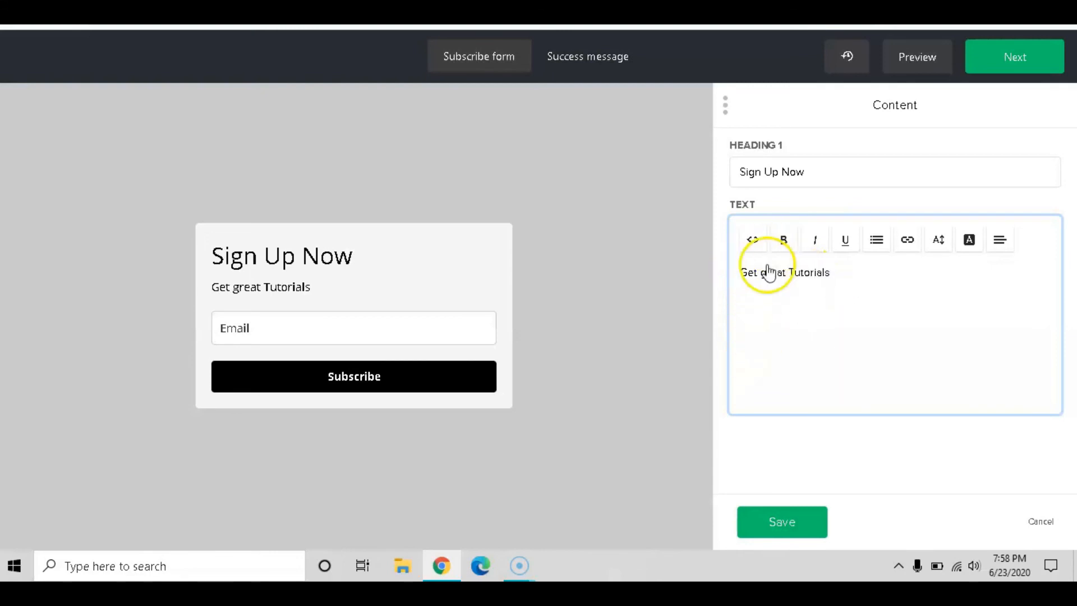
left_click_drag(738, 272, 841, 271)
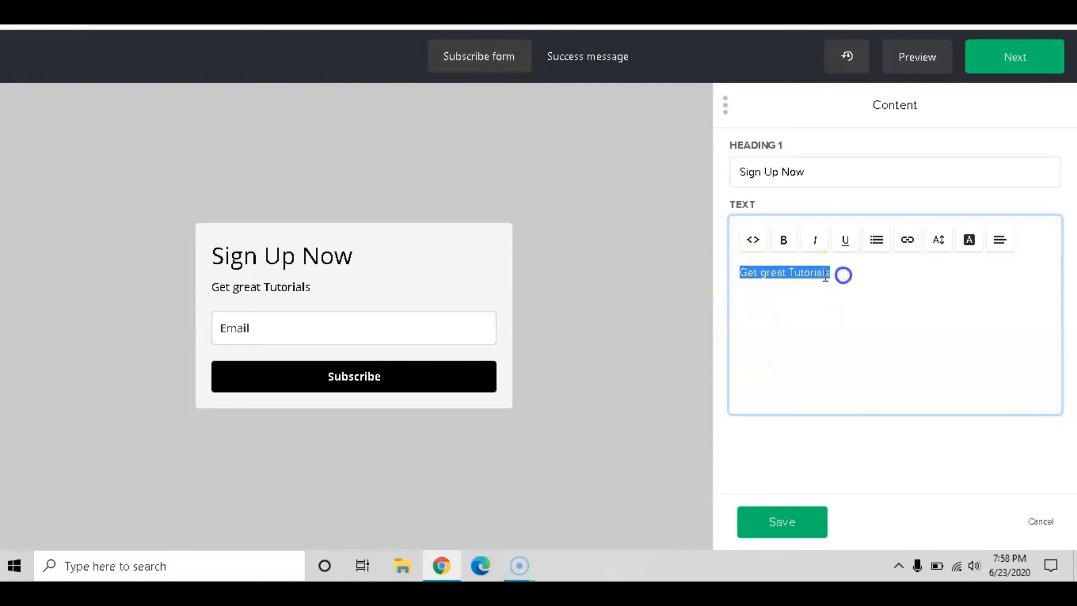
left_click(784, 239)
left_click_drag(740, 173, 818, 172)
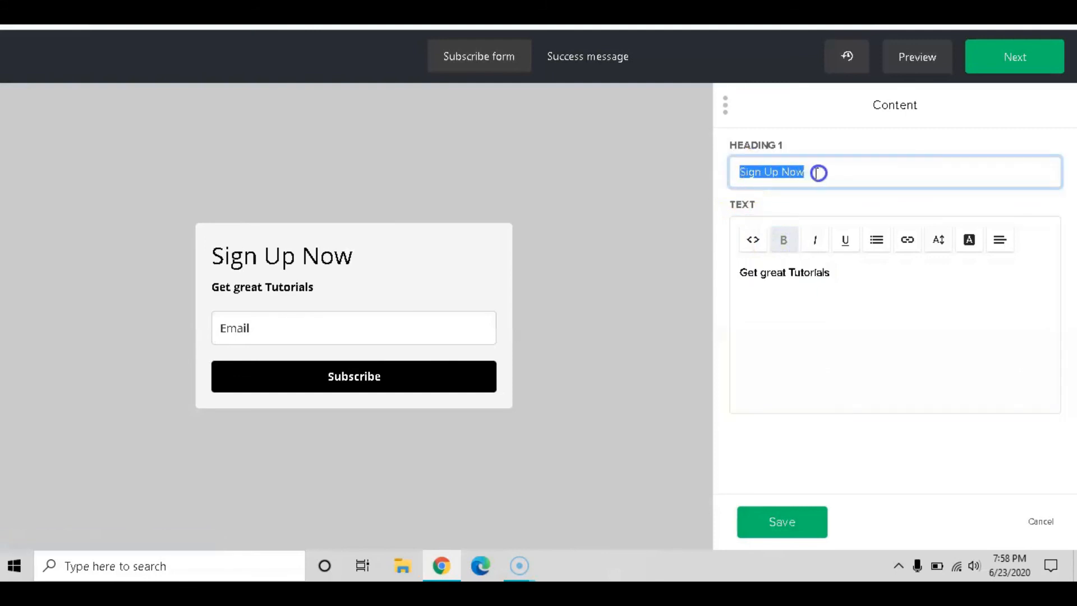
left_click(812, 330)
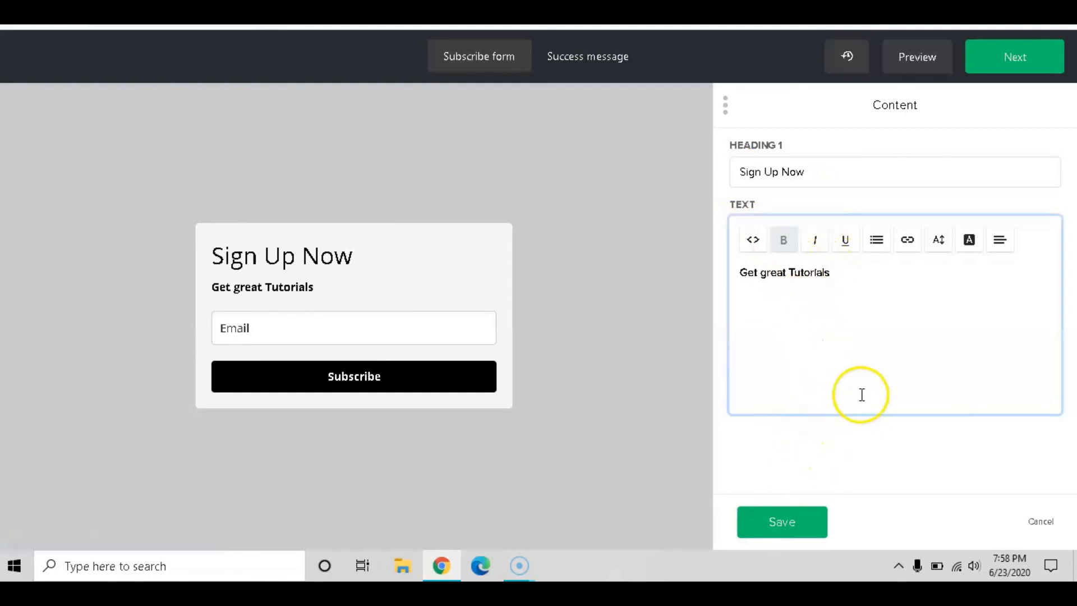
left_click(798, 524)
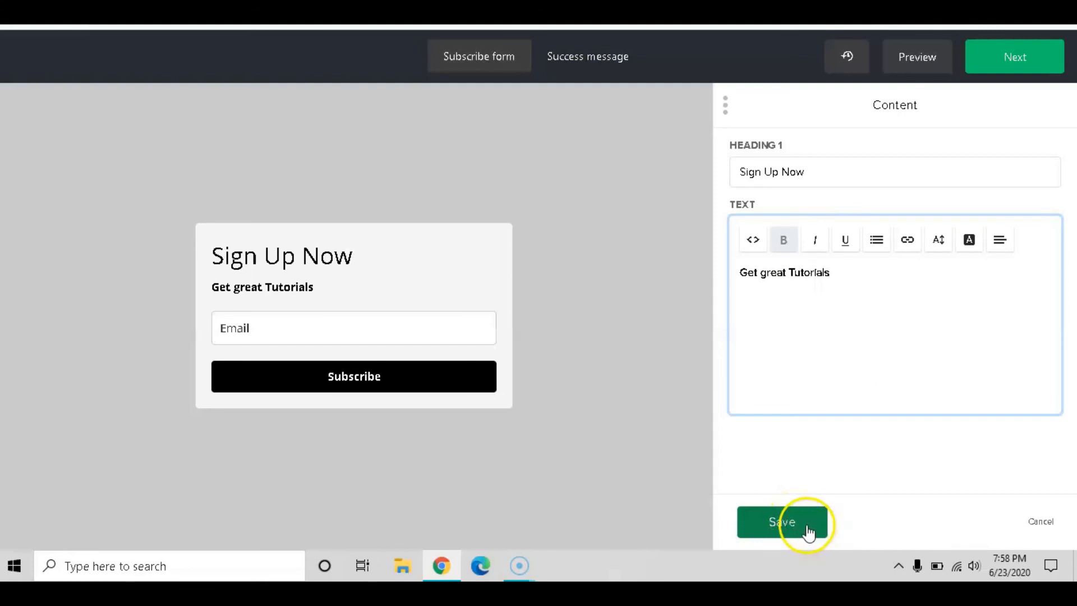
Add Name, Last name, Company and Country fields to the signup form
left_click(284, 335)
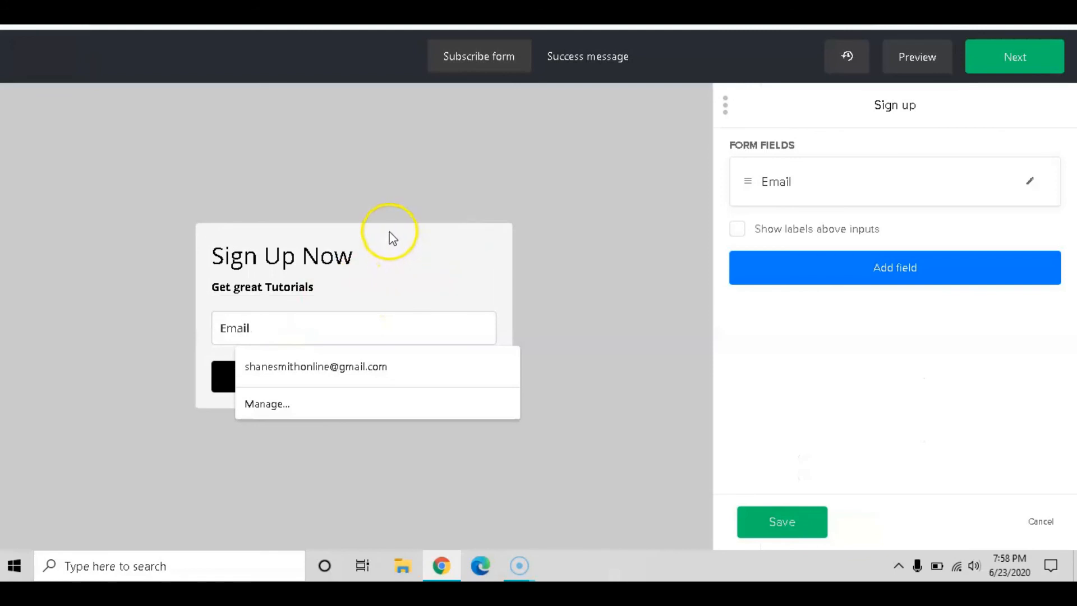
left_click(389, 231)
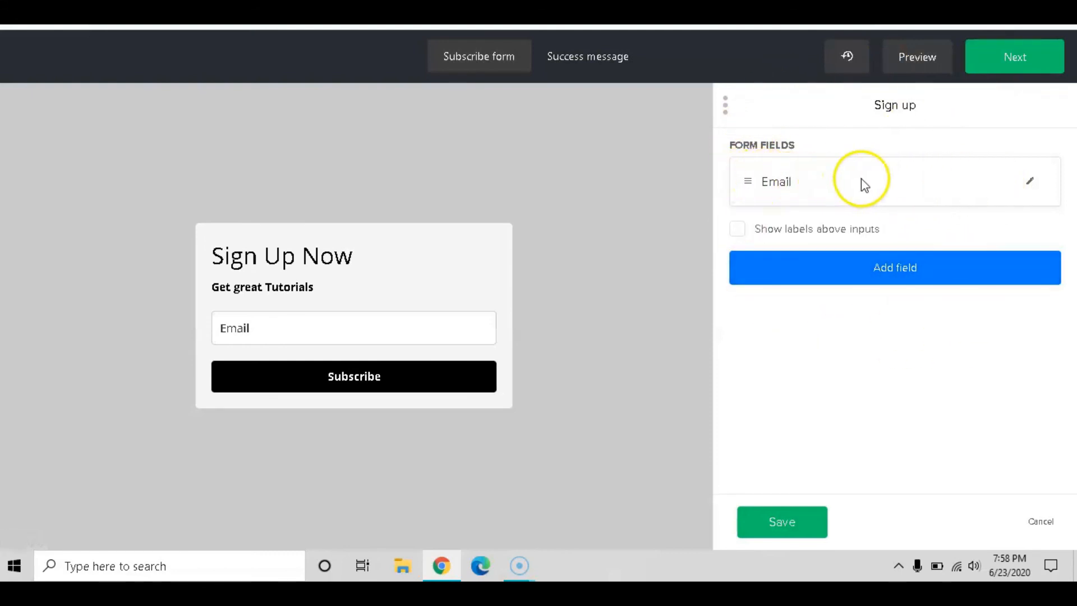
left_click(885, 280)
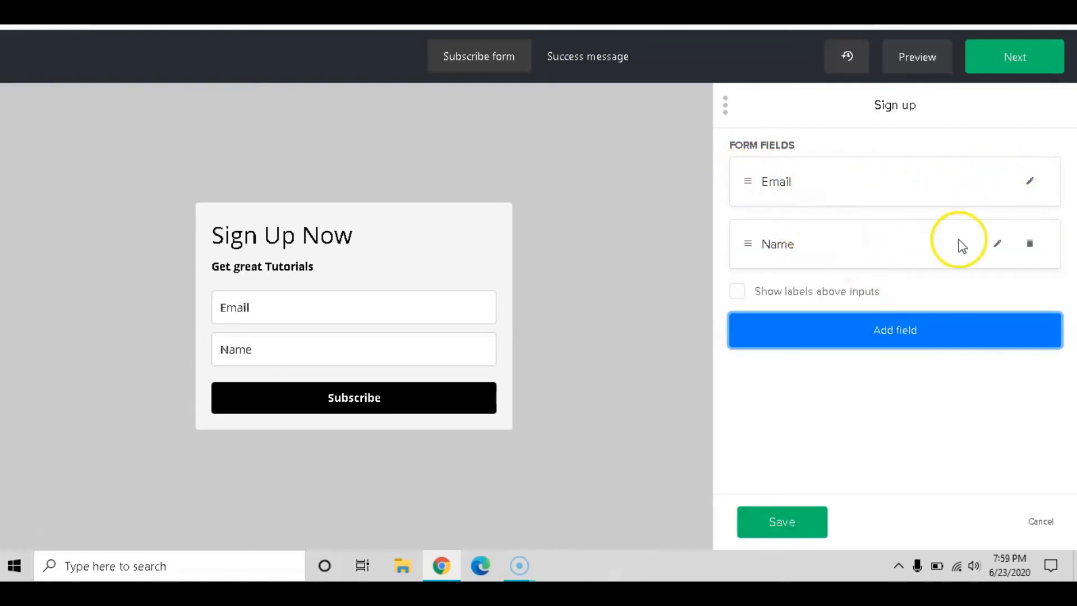
left_click(894, 343)
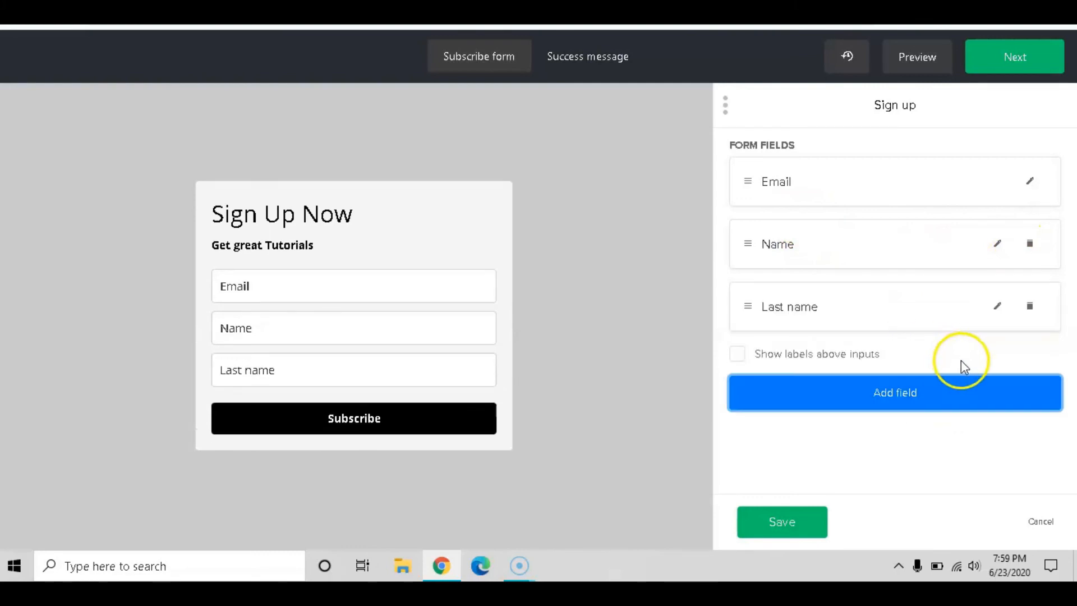
left_click(907, 394)
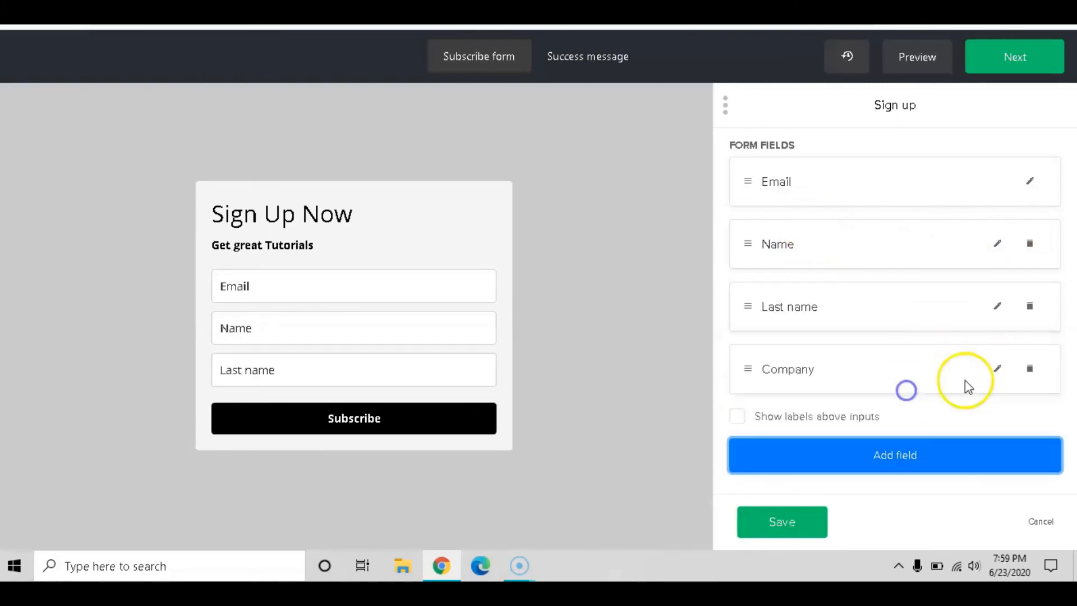
left_click(903, 464)
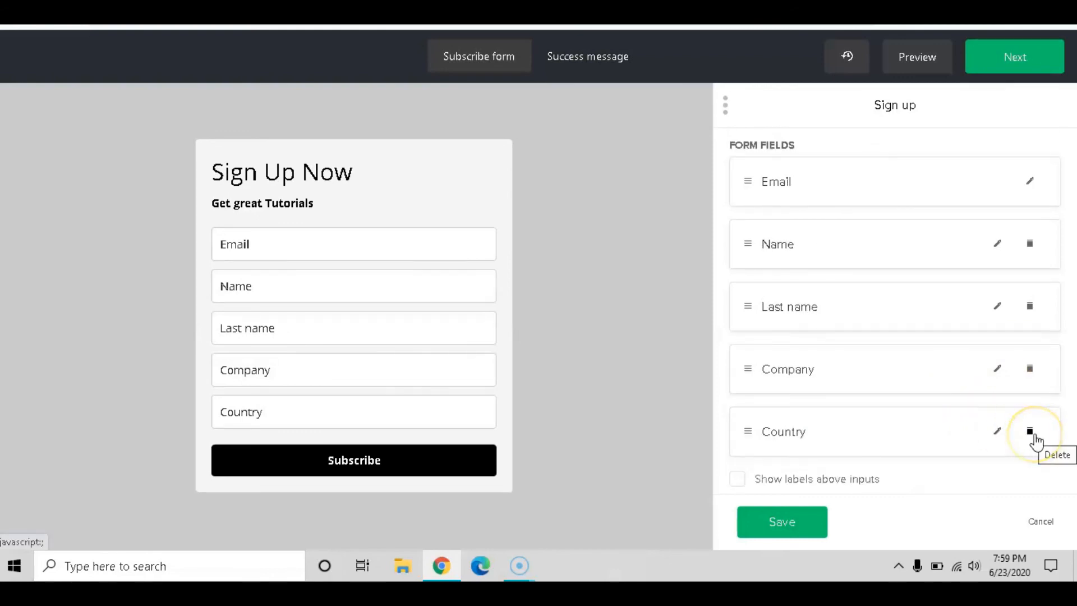
Remove the Country, Company and Last name fields, leaving only Email and Name
left_click(1032, 435)
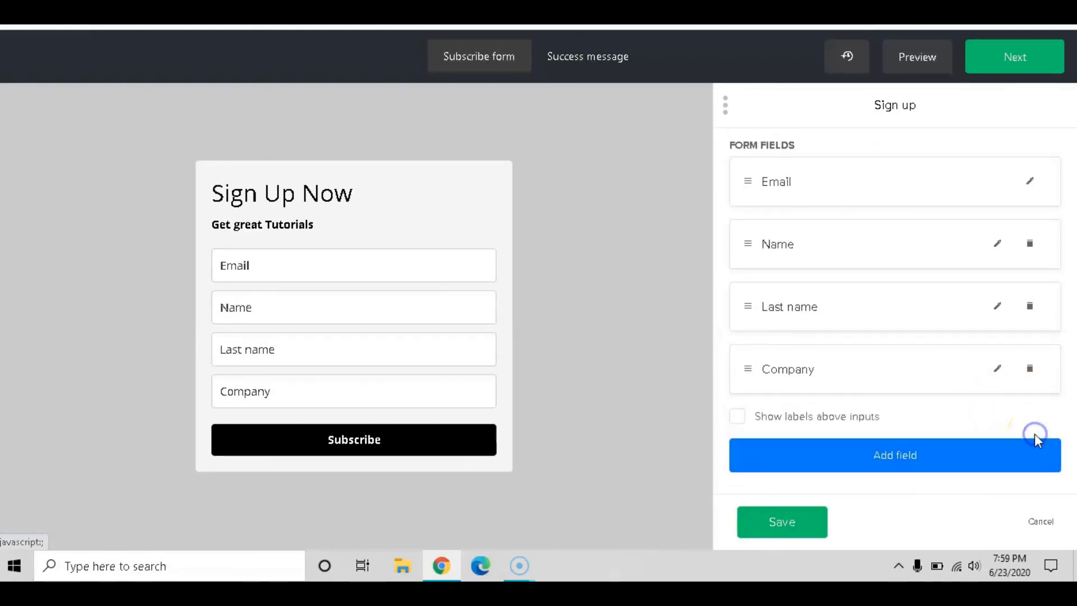
left_click(1030, 370)
left_click(1030, 306)
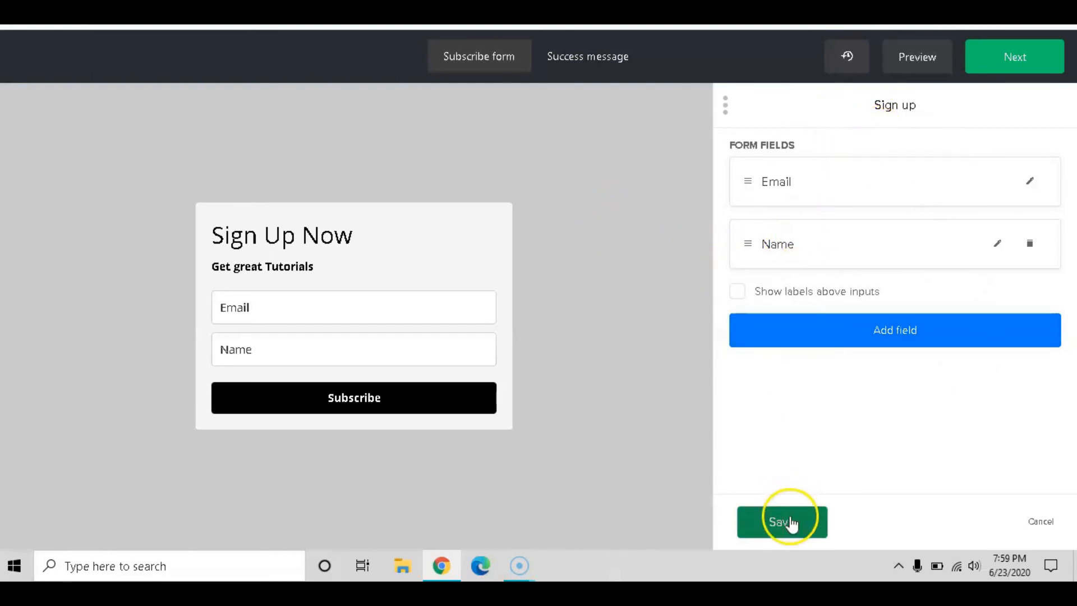
left_click(279, 306)
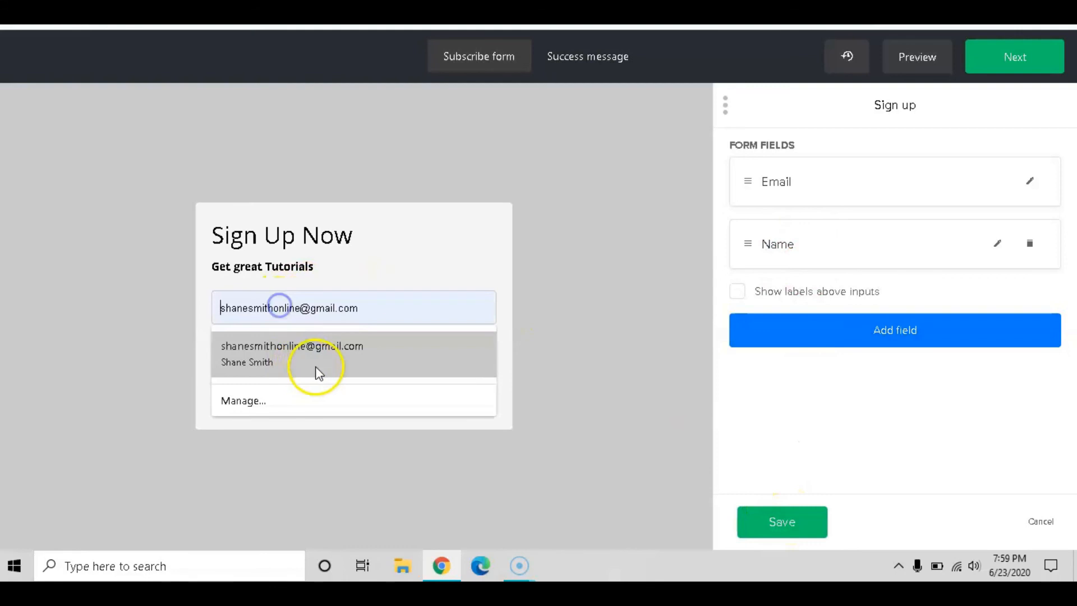
left_click(422, 282)
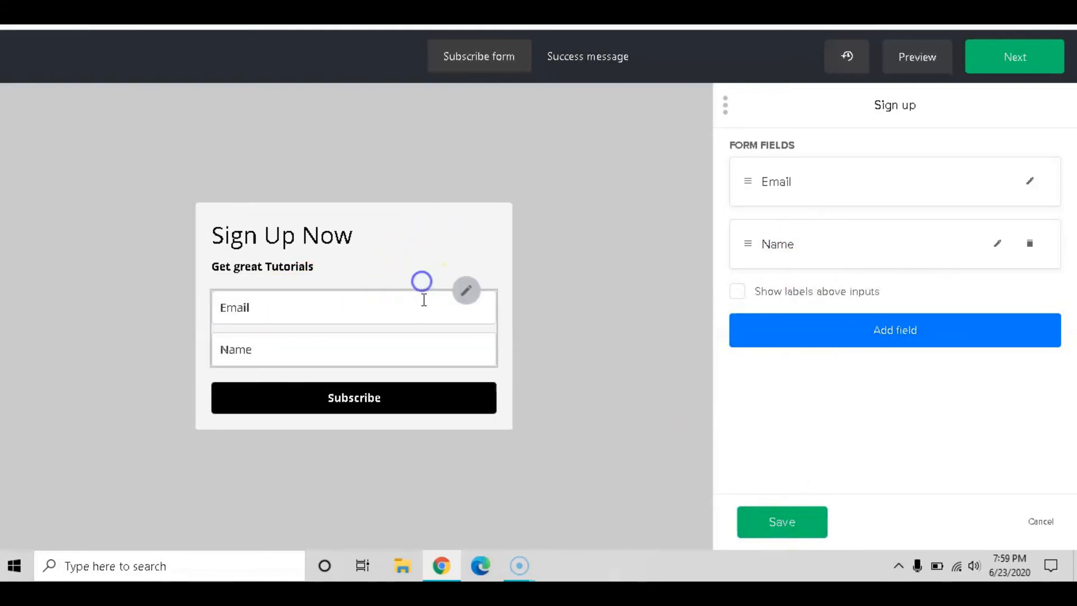
Relabel the submit button from 'Subscribe' to 'Click Here' and save it
left_click(420, 399)
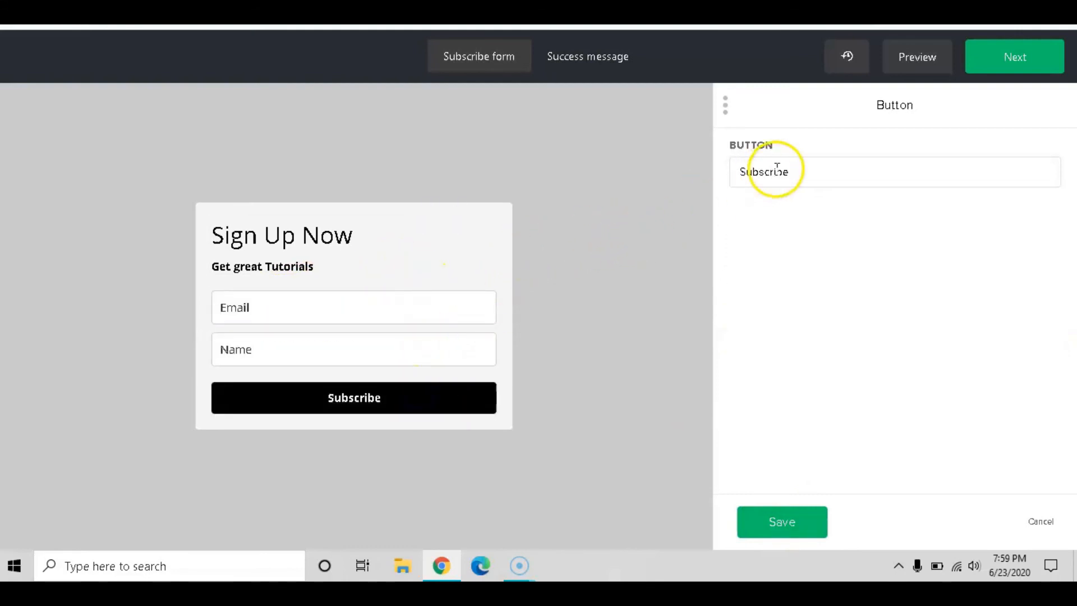
left_click_drag(812, 176, 695, 172)
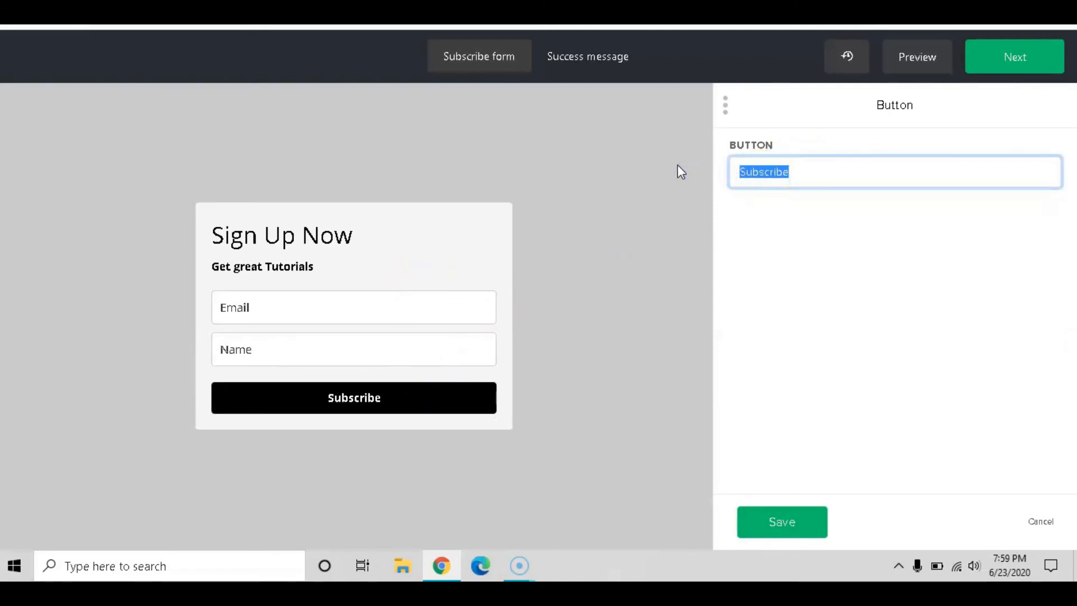
type("Click H")
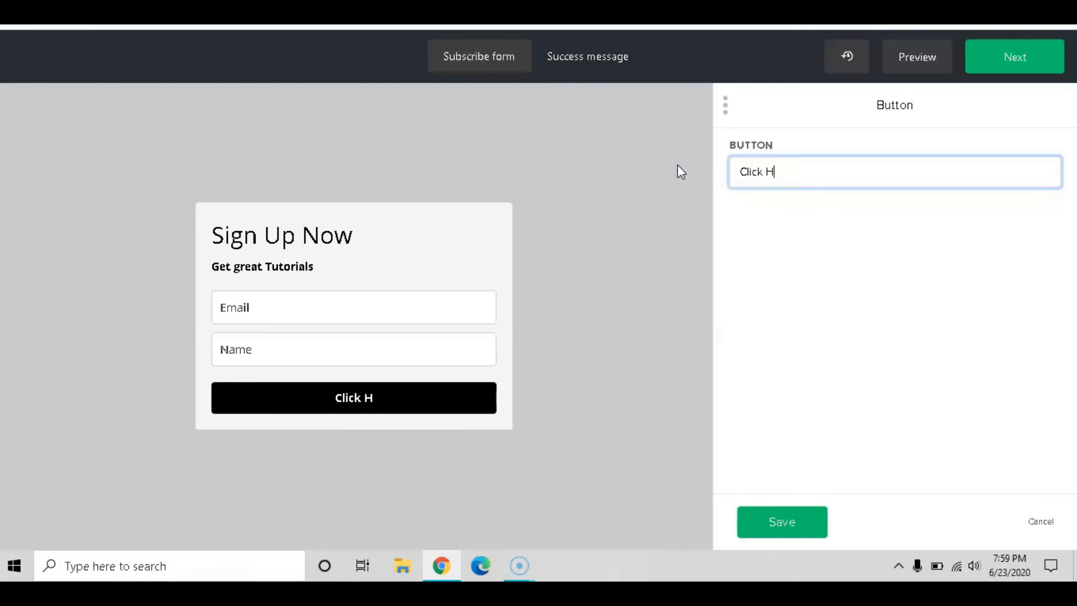
type("ere")
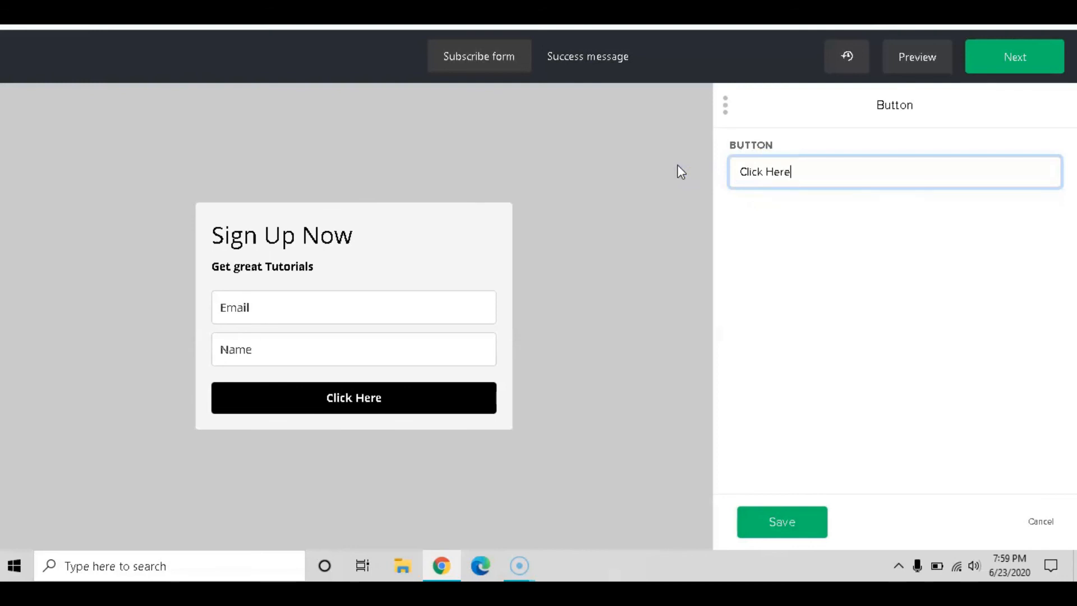
left_click(507, 359)
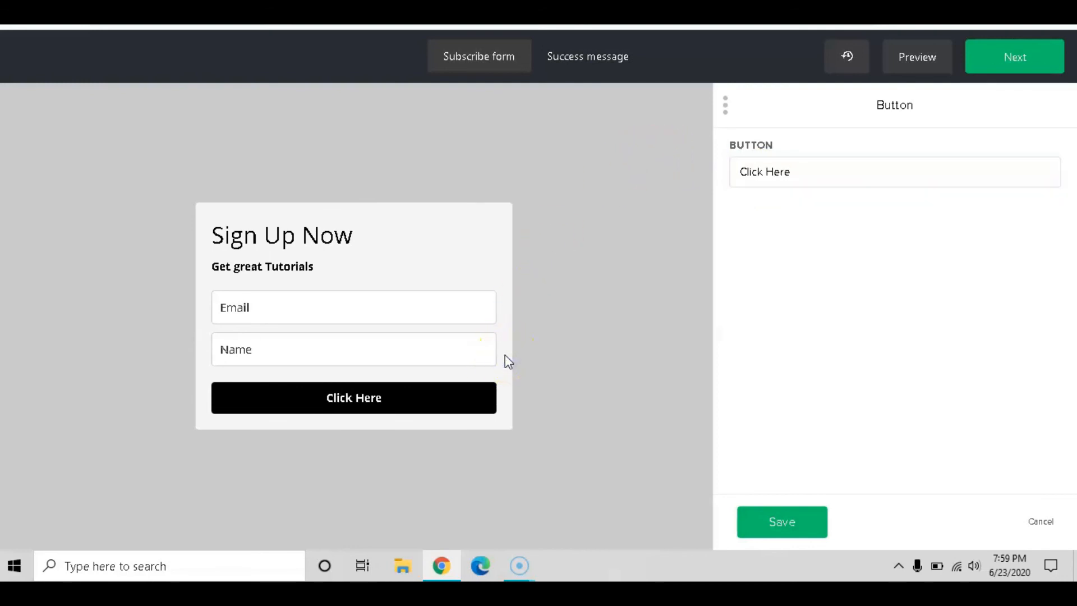
left_click(804, 522)
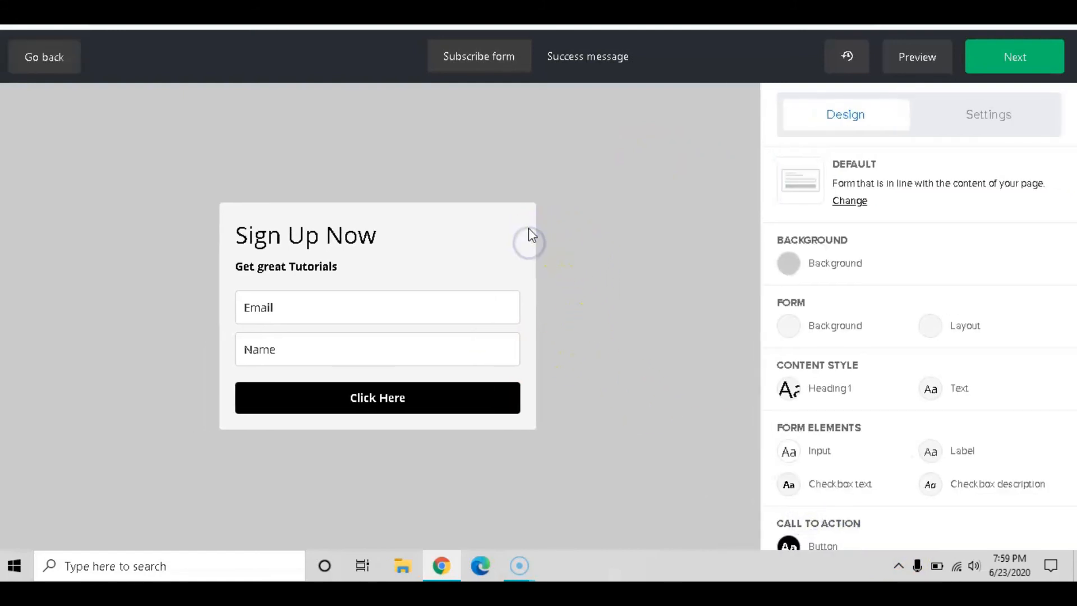
left_click(492, 391)
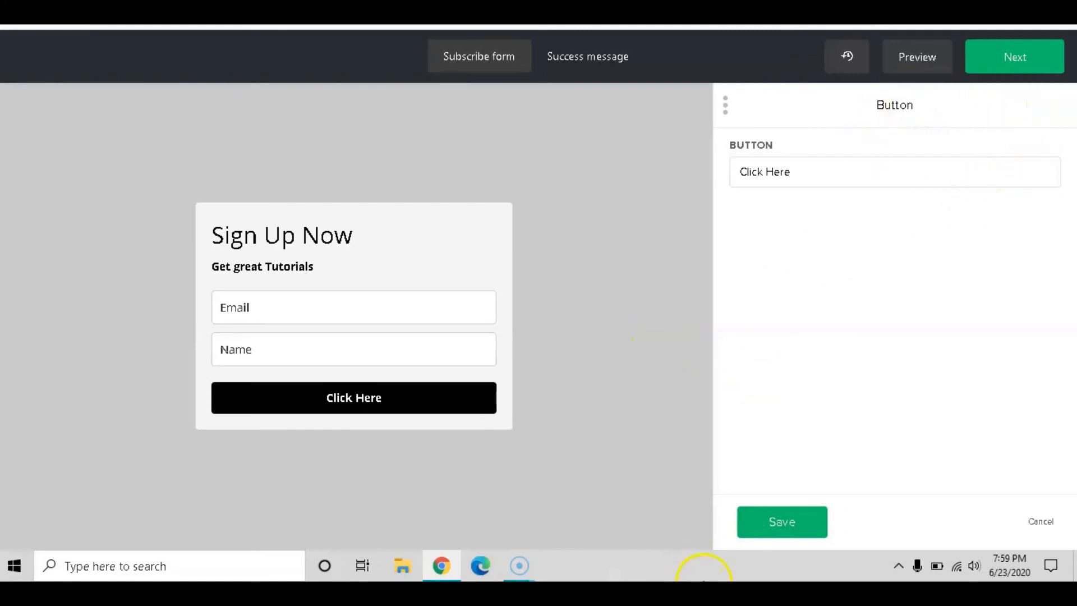
Set the page background colour to dark brown #422e2e
left_click(786, 520)
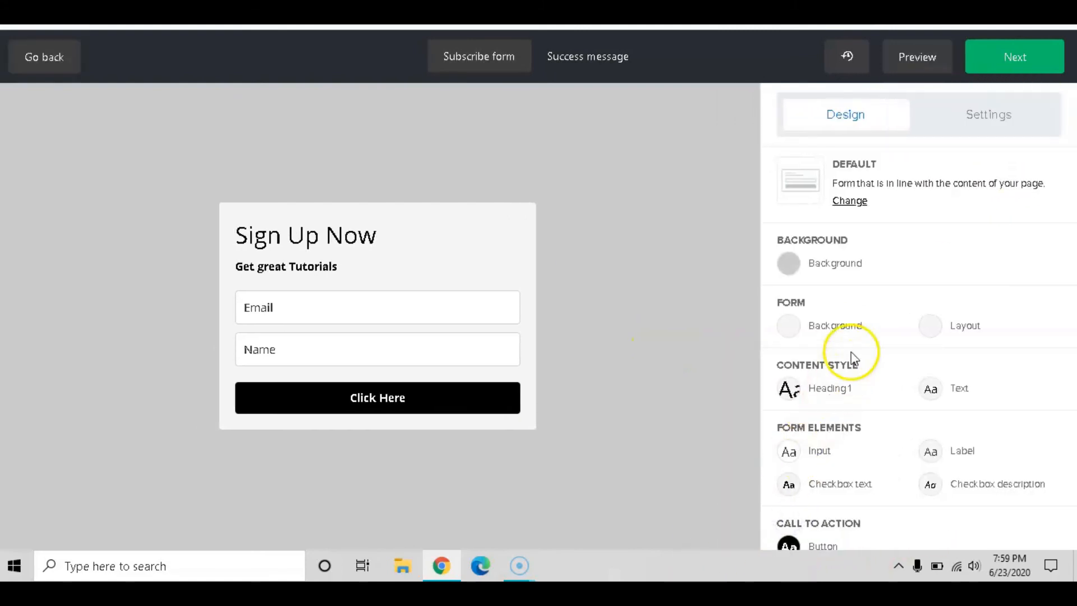
left_click(785, 261)
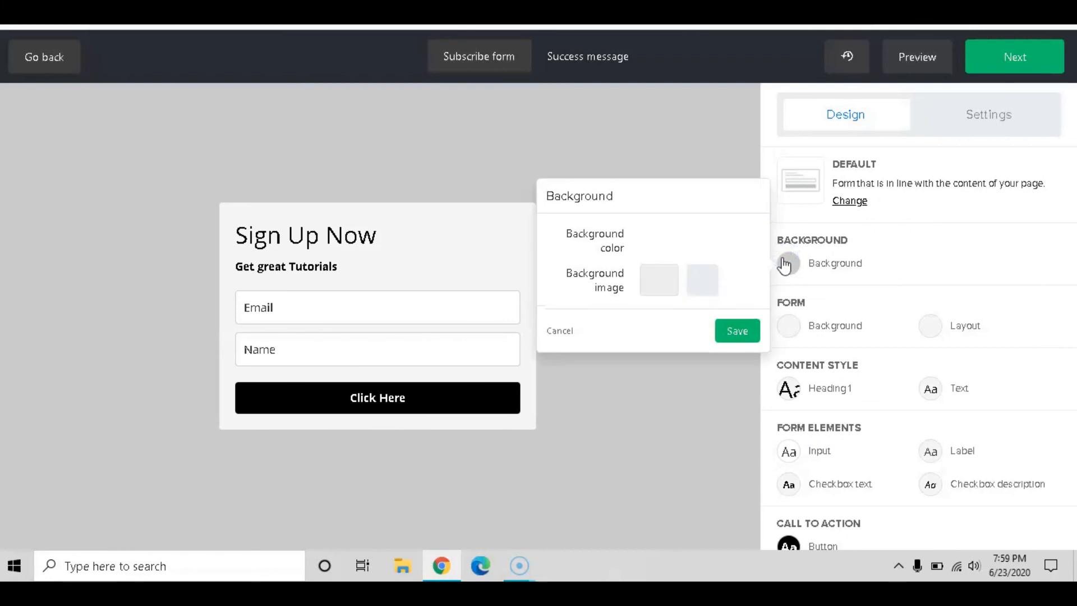
left_click(687, 242)
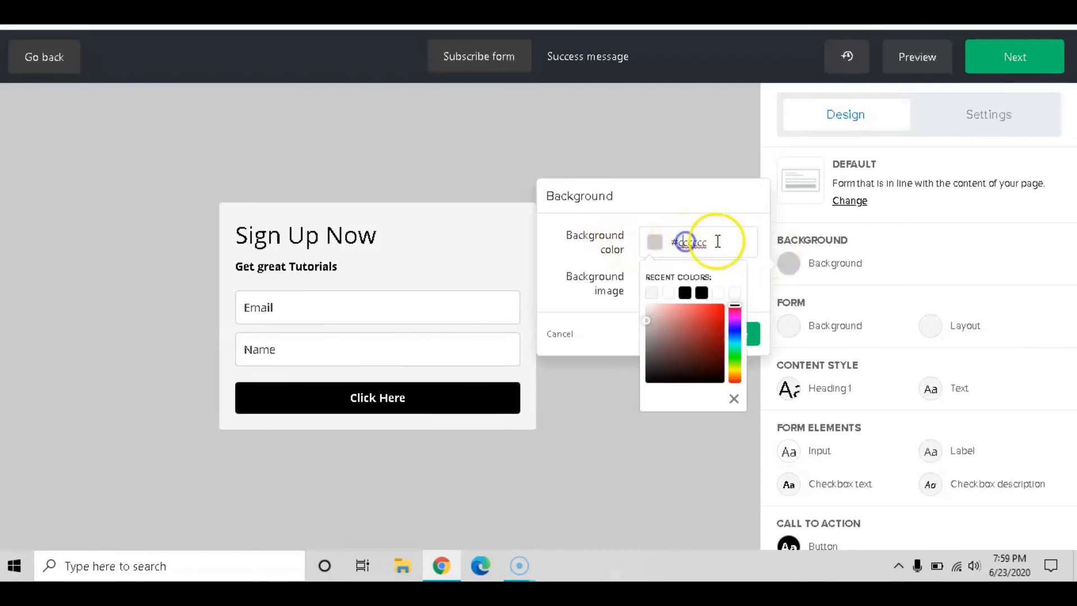
left_click(718, 333)
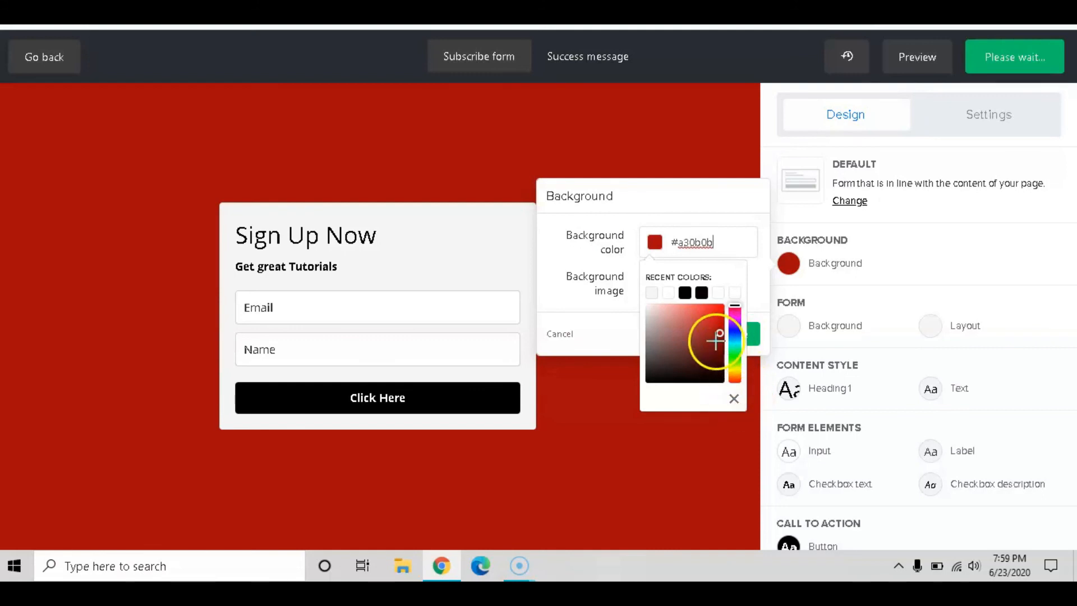
left_click(669, 362)
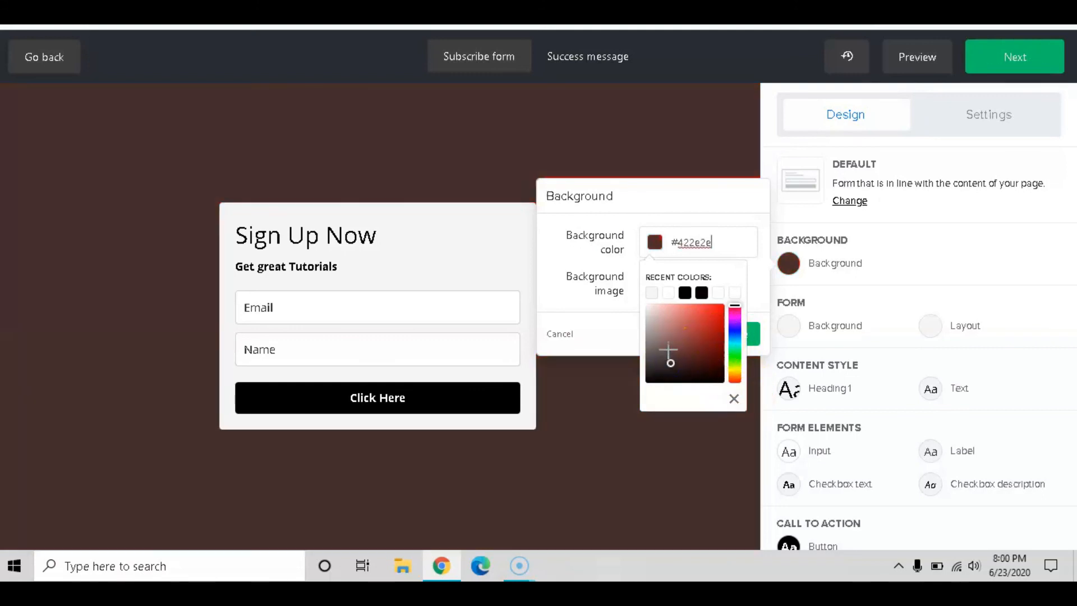
left_click(732, 395)
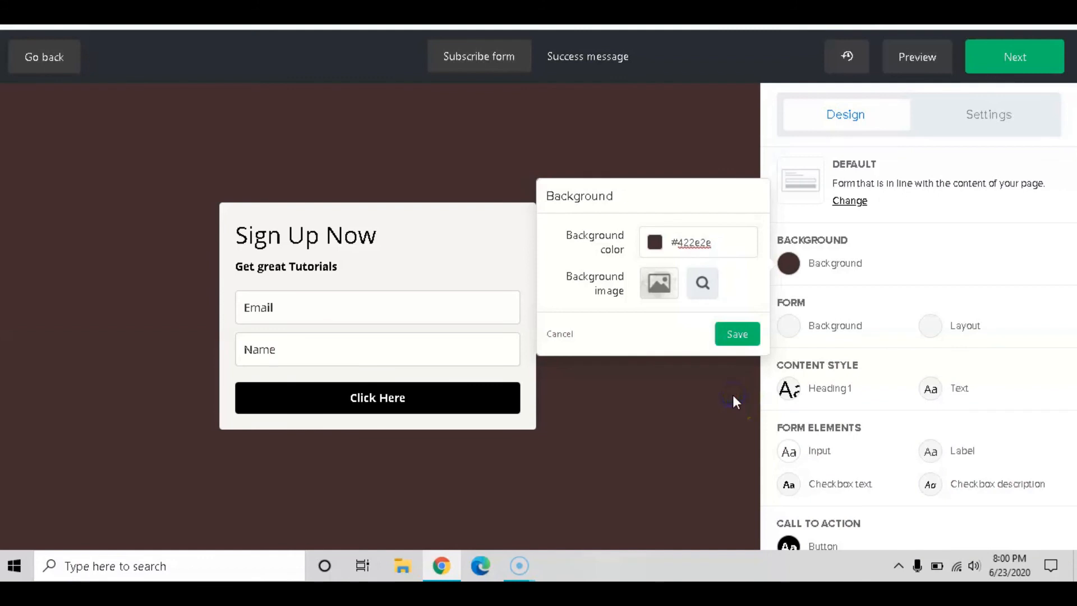
Apply the marble 'Untitled design (3).png' background image, then remove it and save
left_click(655, 284)
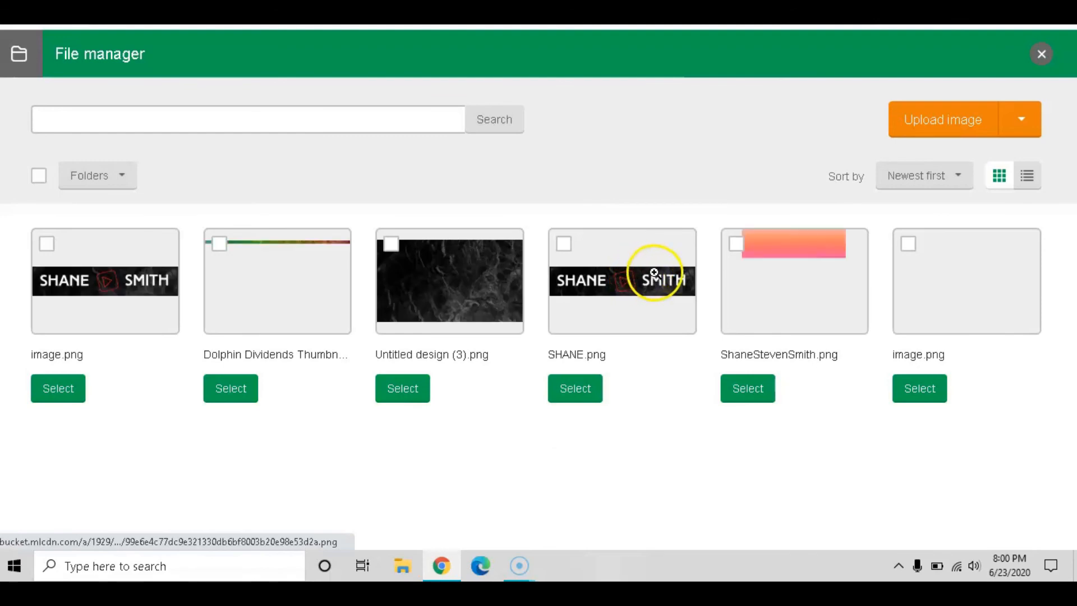
left_click(458, 287)
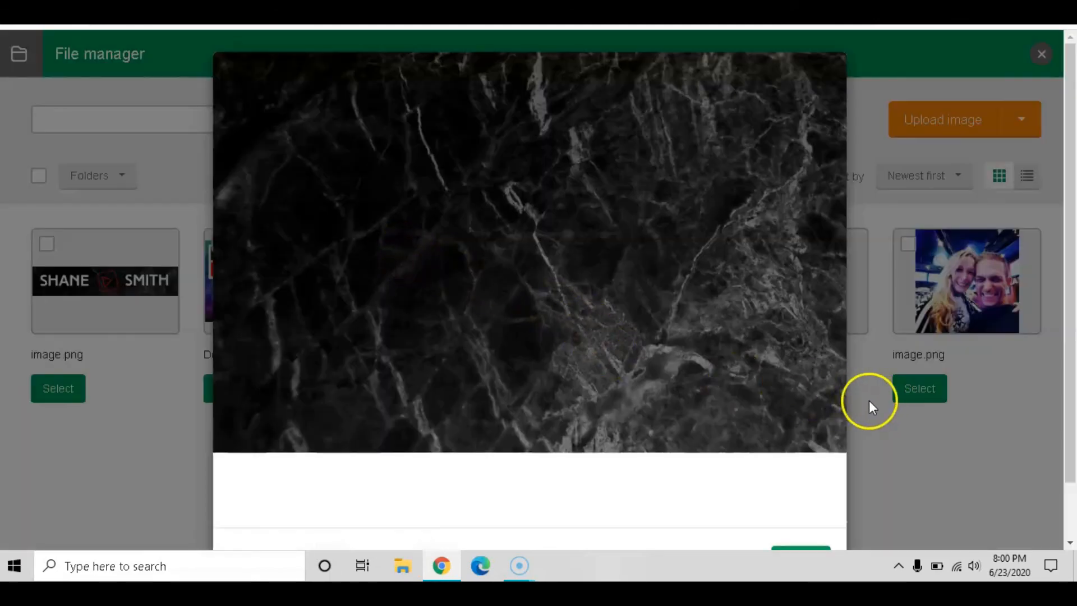
left_click(799, 496)
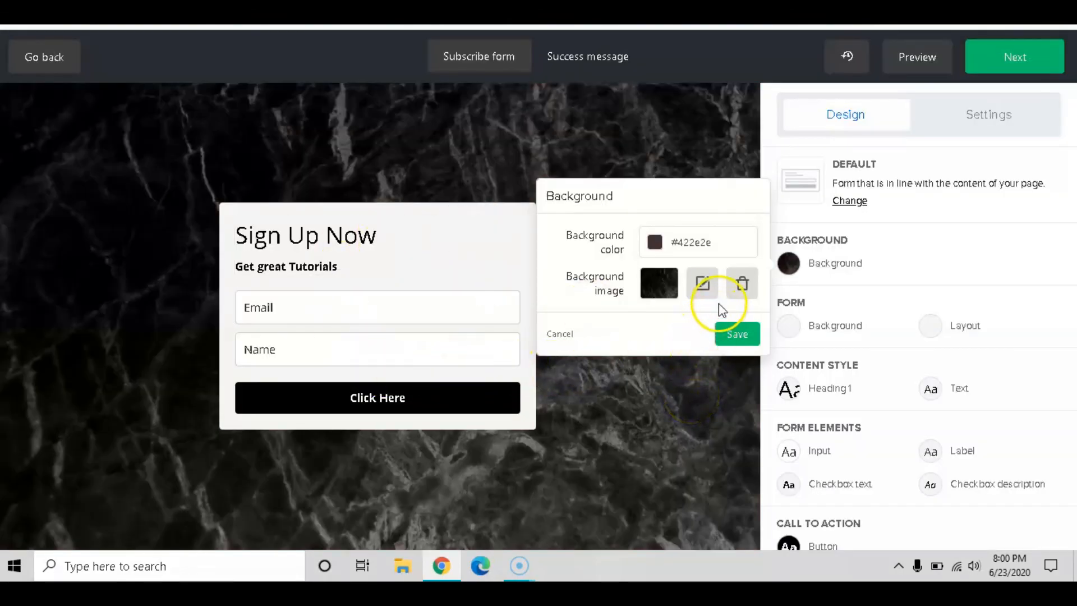
left_click(742, 283)
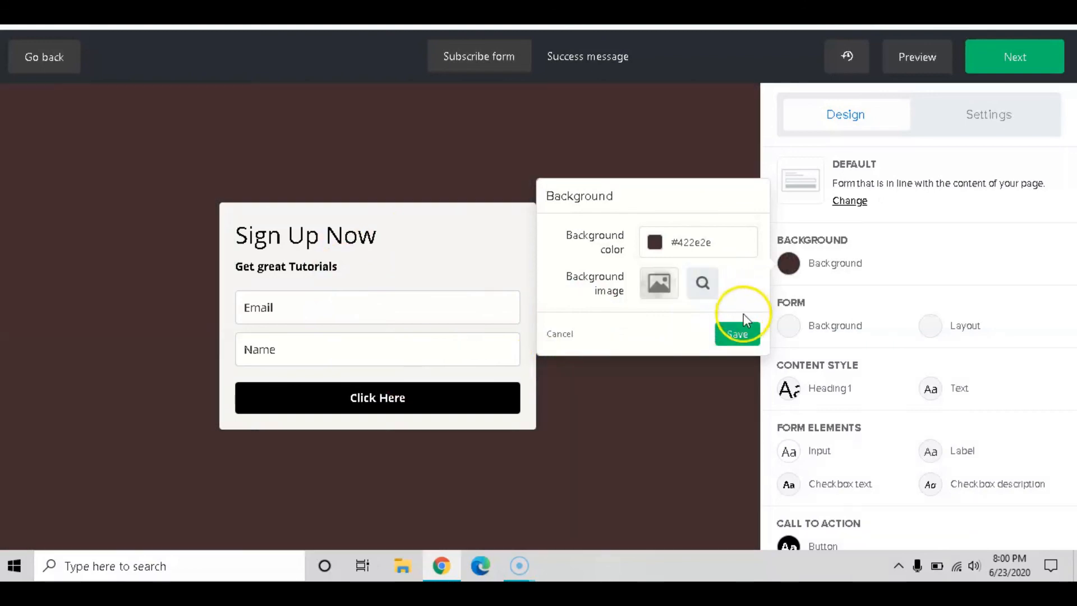
left_click(739, 335)
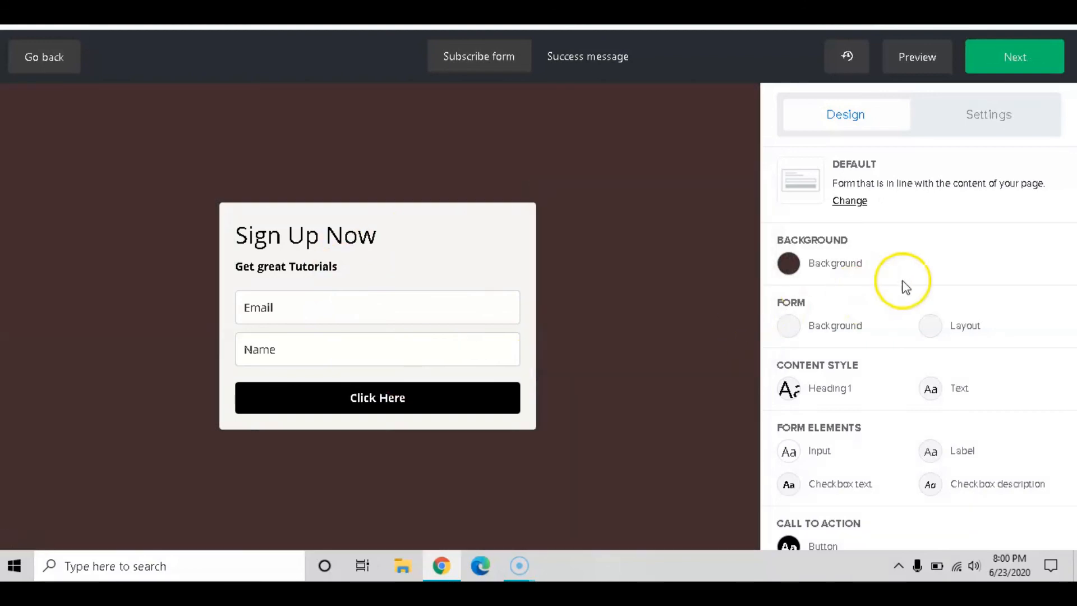
Browse the button style, checkbox text and form layout settings
scroll(904, 285, "down", 1)
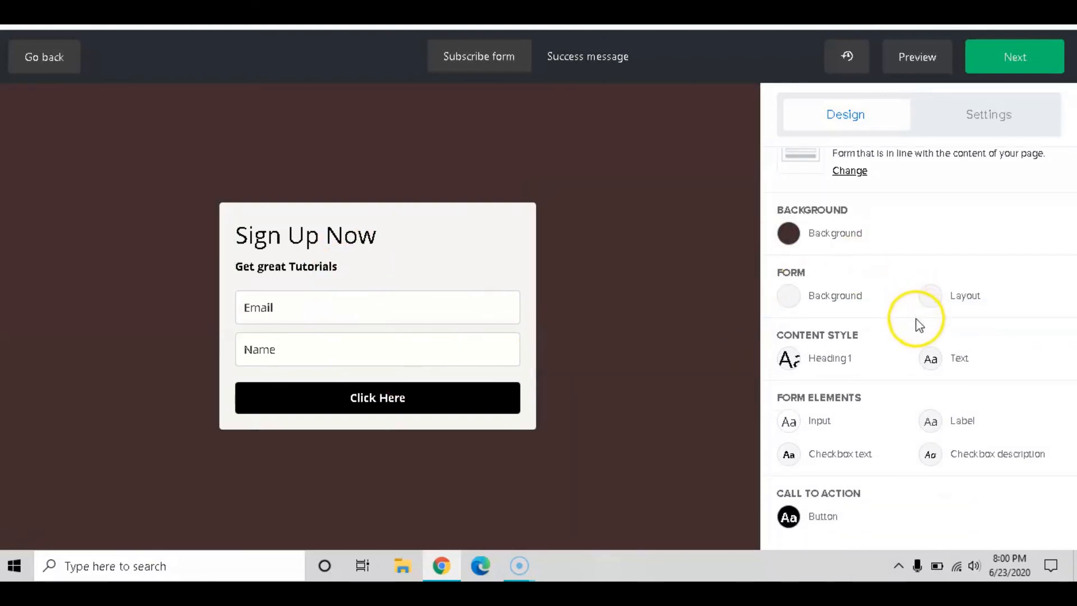
left_click(789, 519)
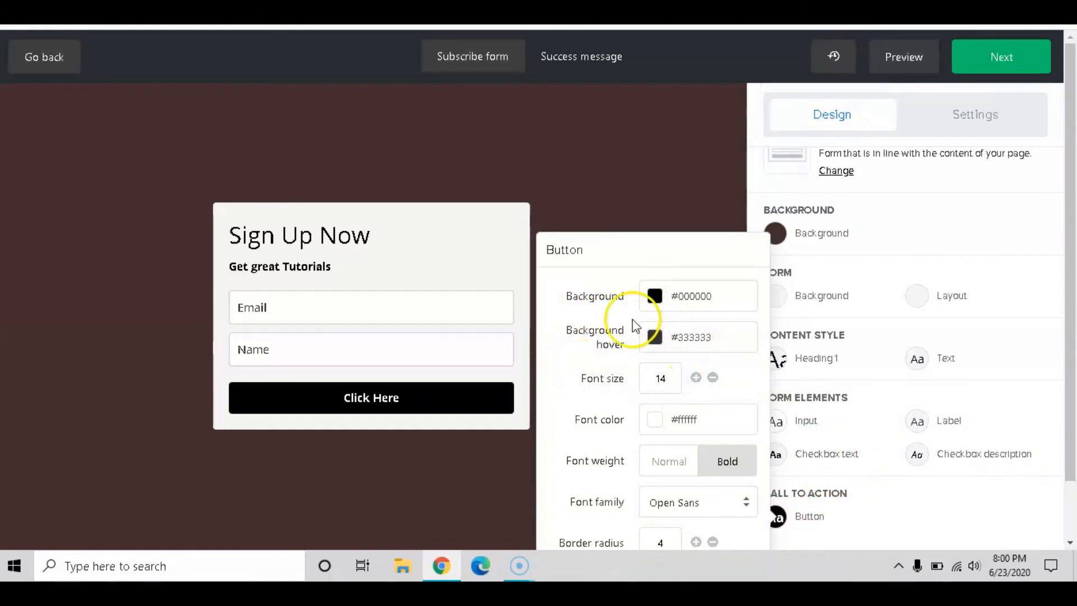
left_click(848, 462)
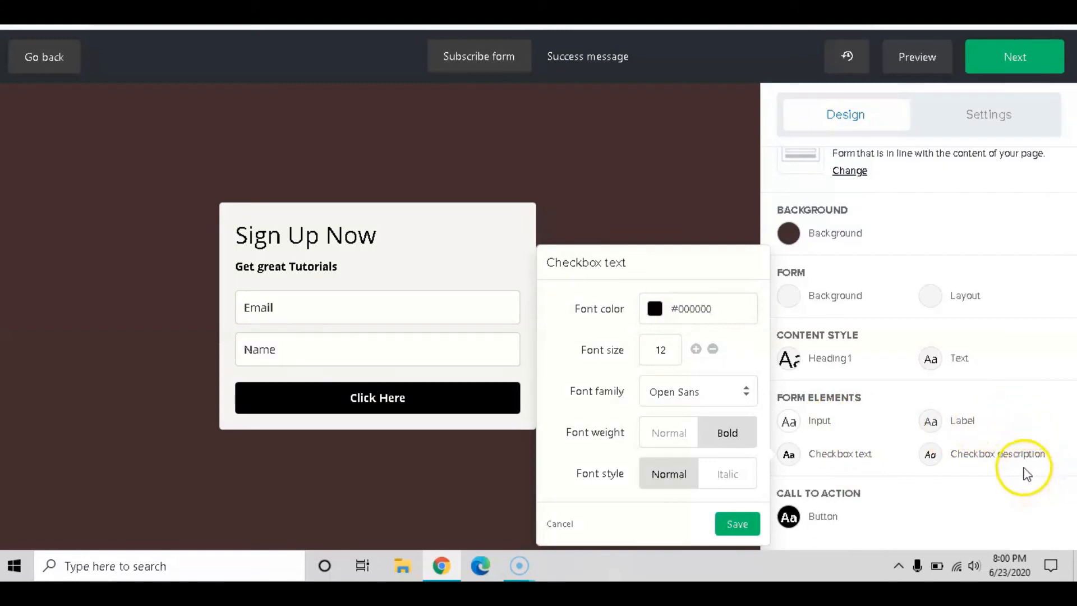
left_click(979, 296)
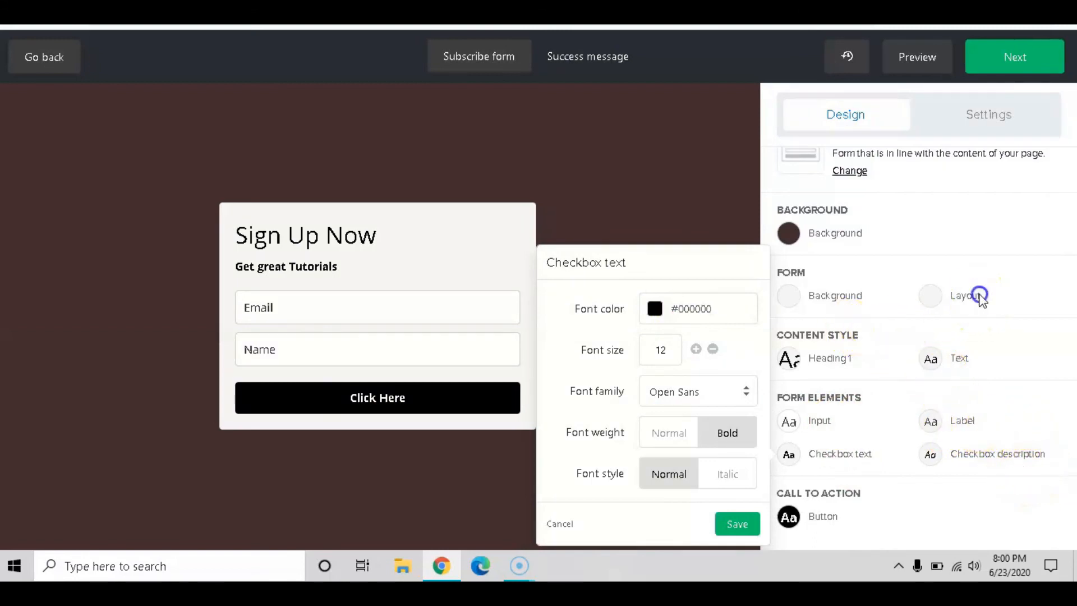
left_click(934, 305)
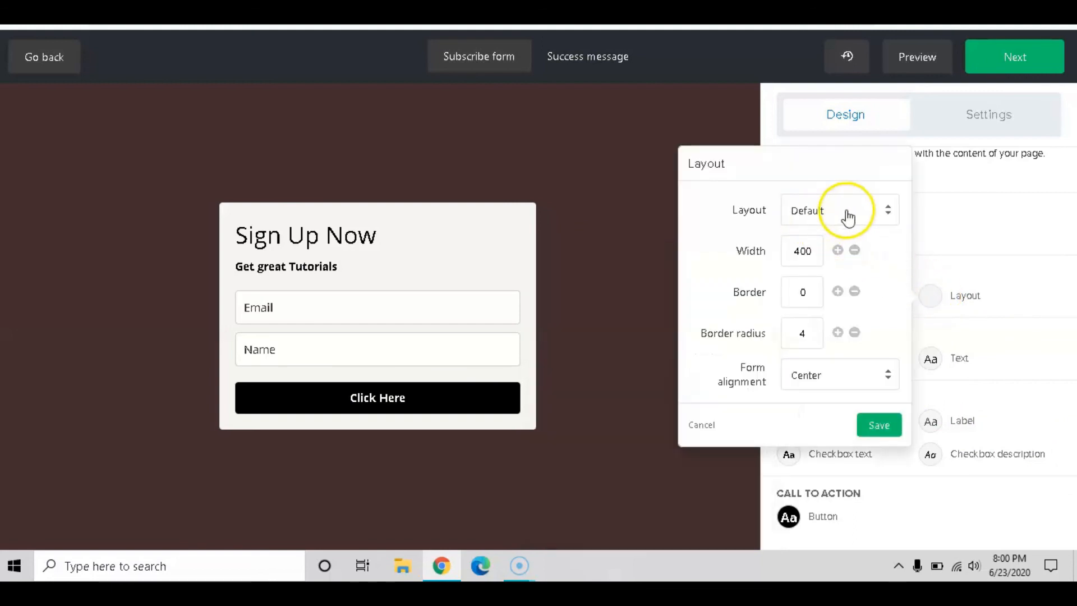
Try a full-width layout with a #111111 border, then cancel those changes
left_click(887, 211)
left_click(824, 249)
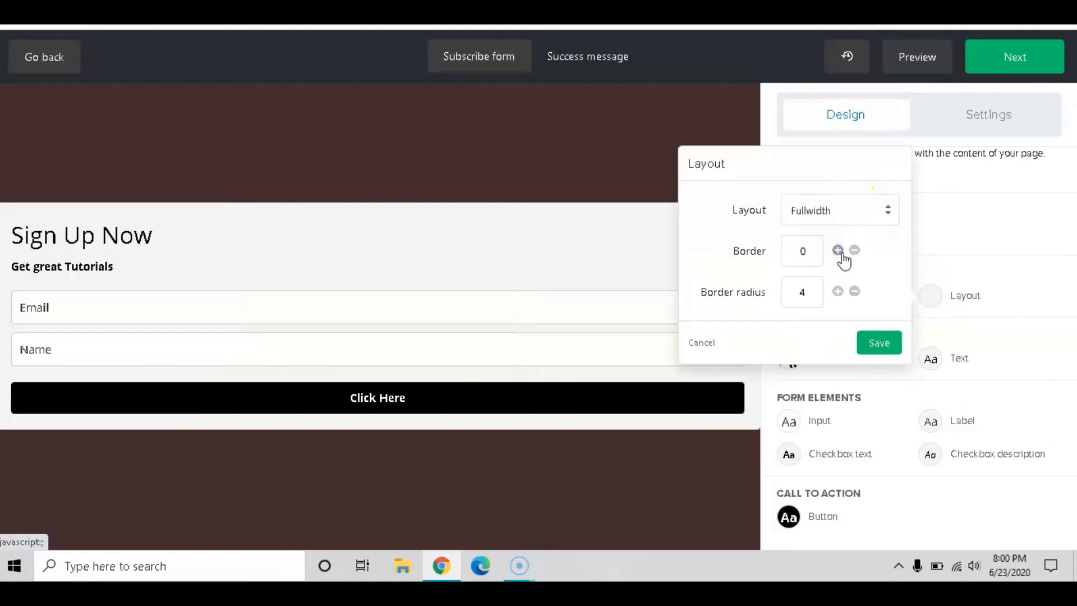
left_click(838, 250)
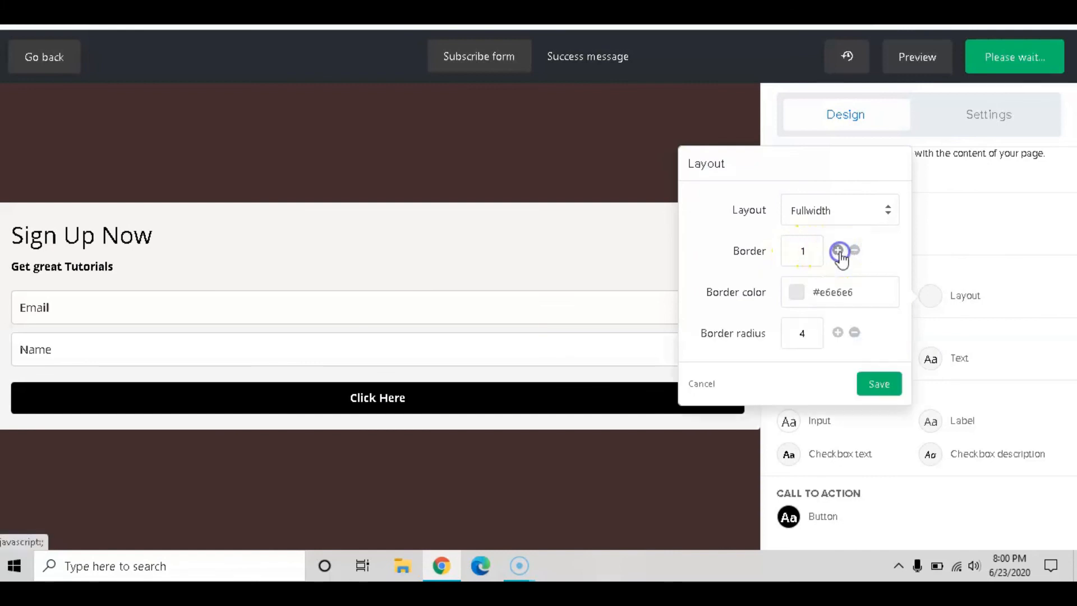
left_click(838, 250)
left_click(838, 251)
left_click(838, 251)
left_click(838, 251)
left_click(855, 250)
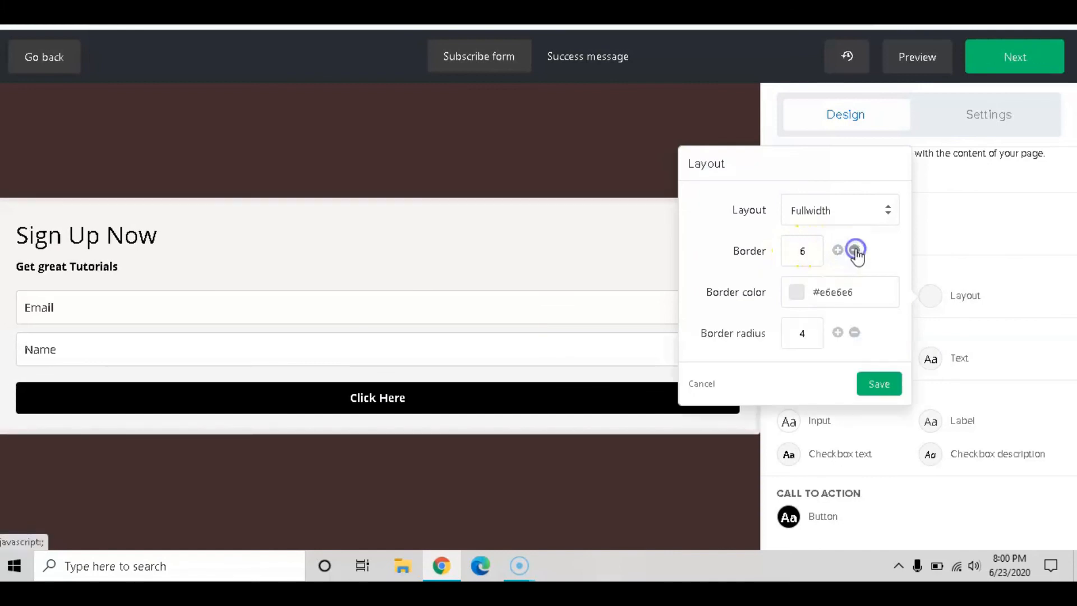
left_click(854, 250)
left_click(854, 250)
left_click(854, 250)
left_click_drag(860, 291, 759, 283)
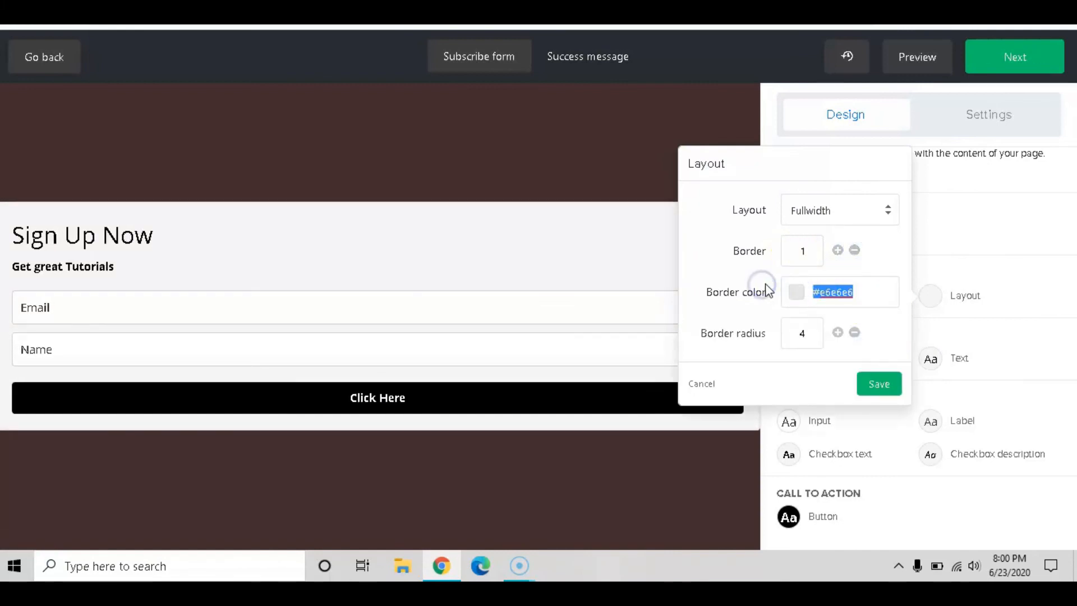
type("#111111")
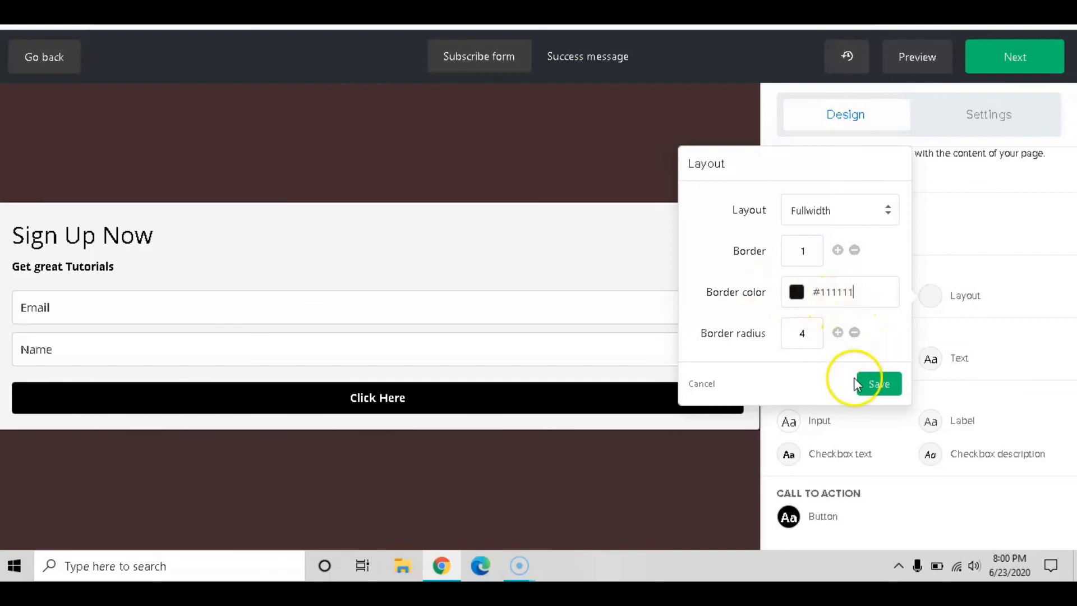
left_click(701, 383)
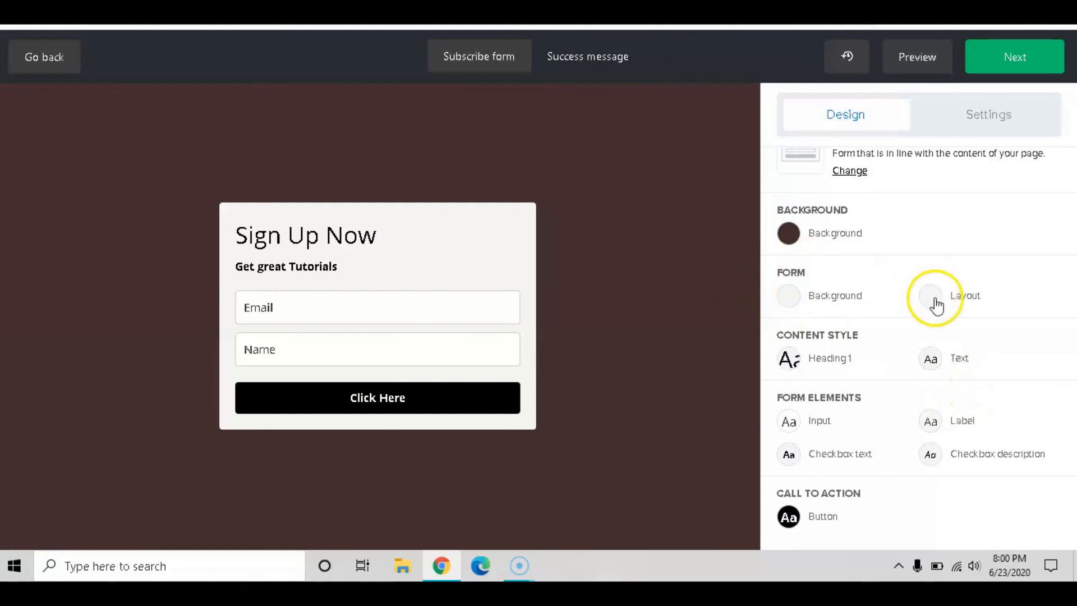
Review the form settings options, then bring up the success message view
left_click(973, 113)
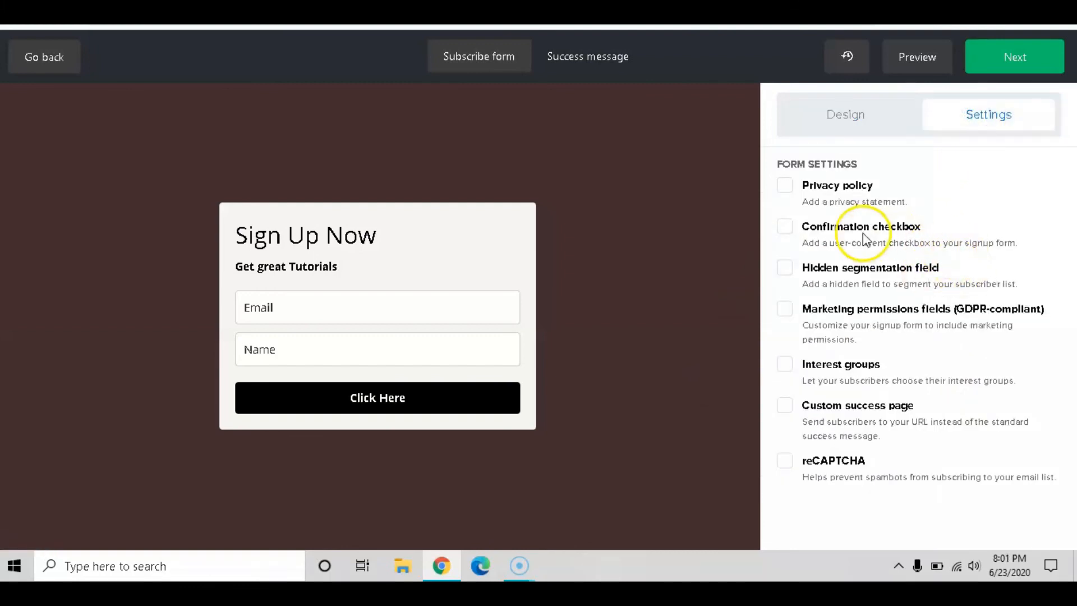
mouse_move(503, 396)
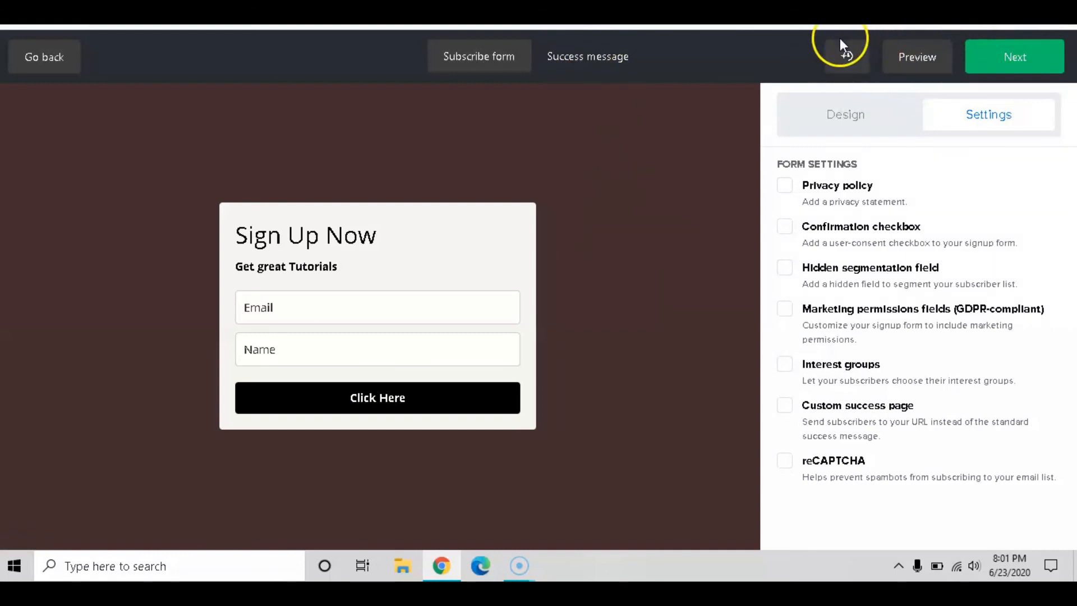
left_click(589, 63)
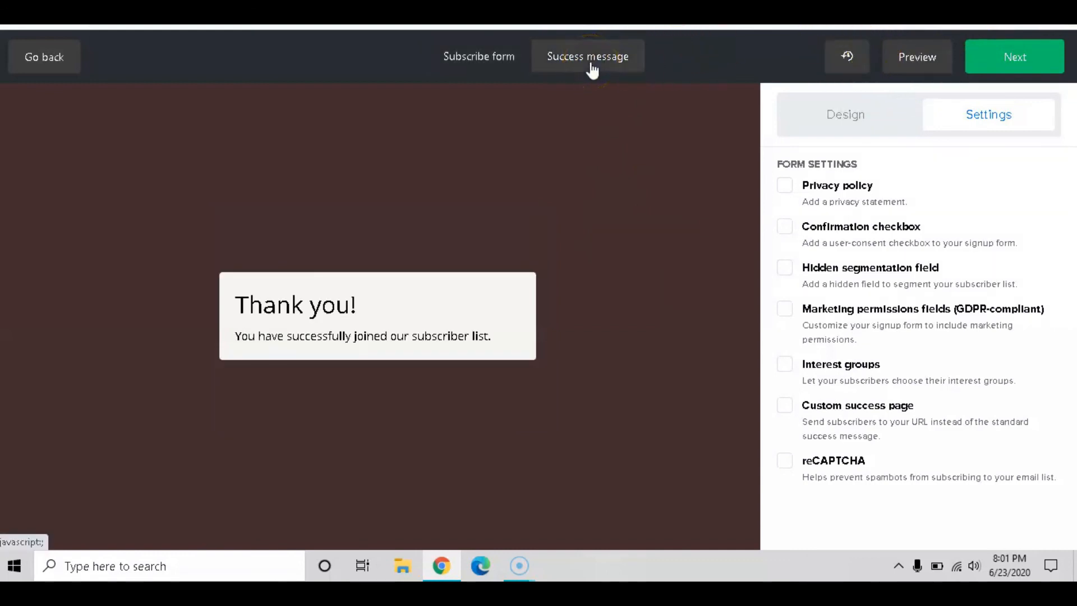
Retitle the success message heading 'Thanks a Bunch' and save it
left_click(358, 308)
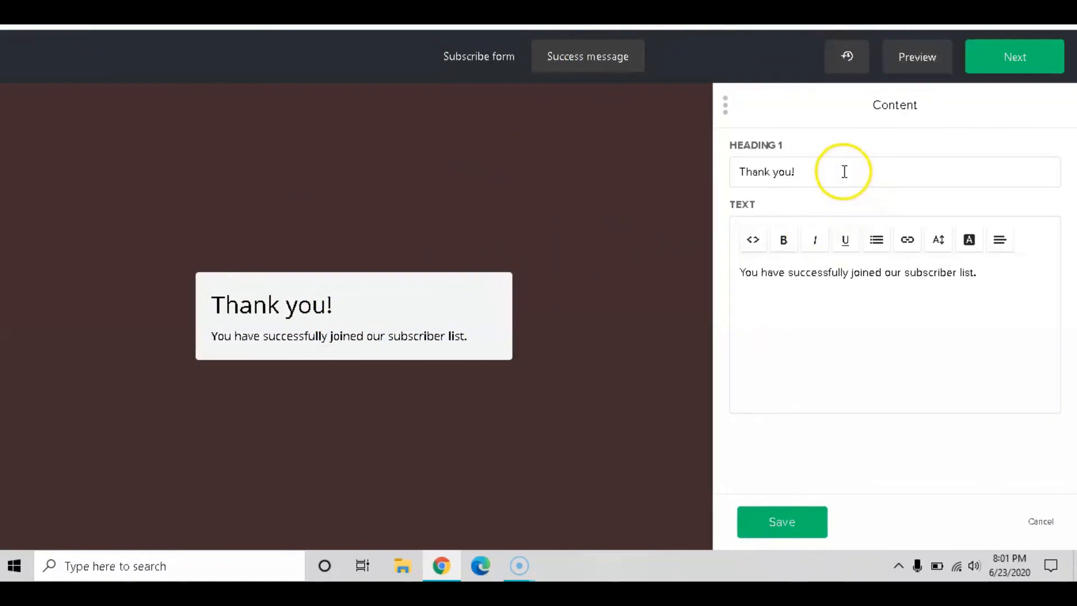
left_click_drag(844, 172, 715, 171)
type("T")
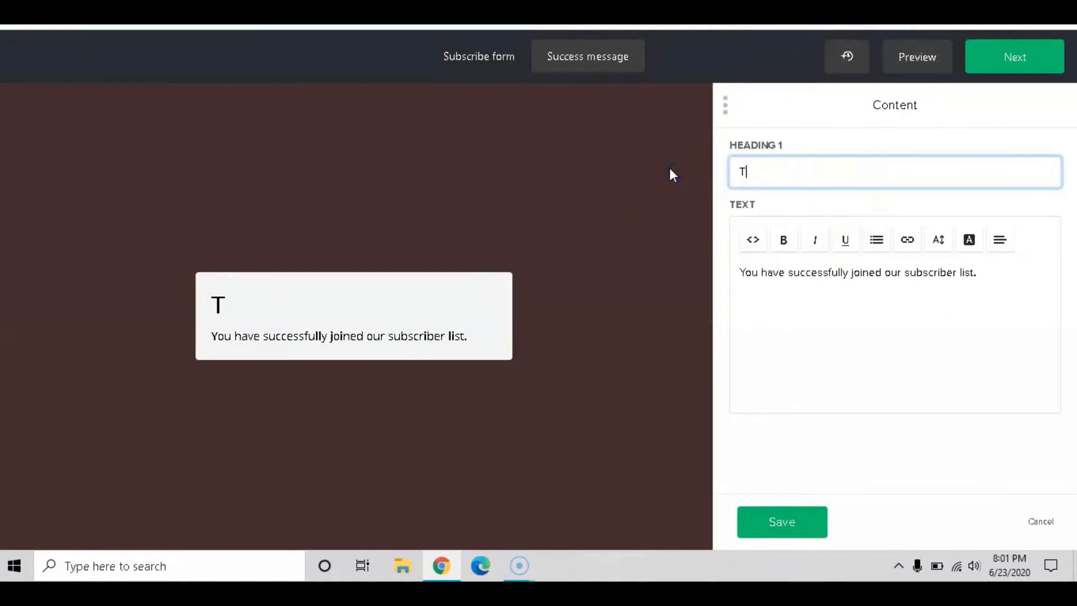
type("hanks a Bunch")
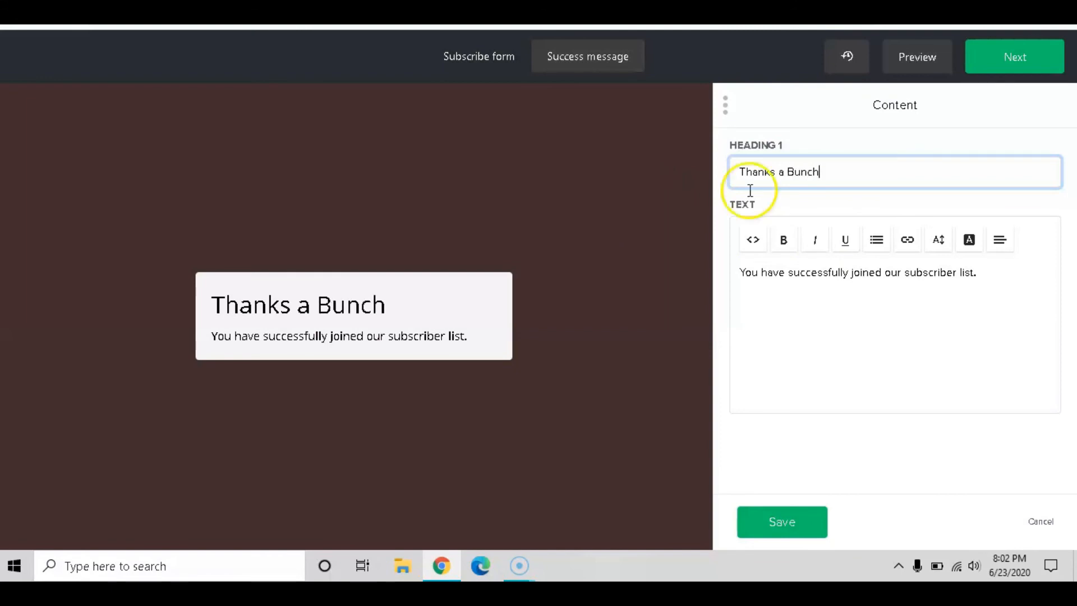
left_click(989, 278)
left_click_drag(989, 278, 717, 259)
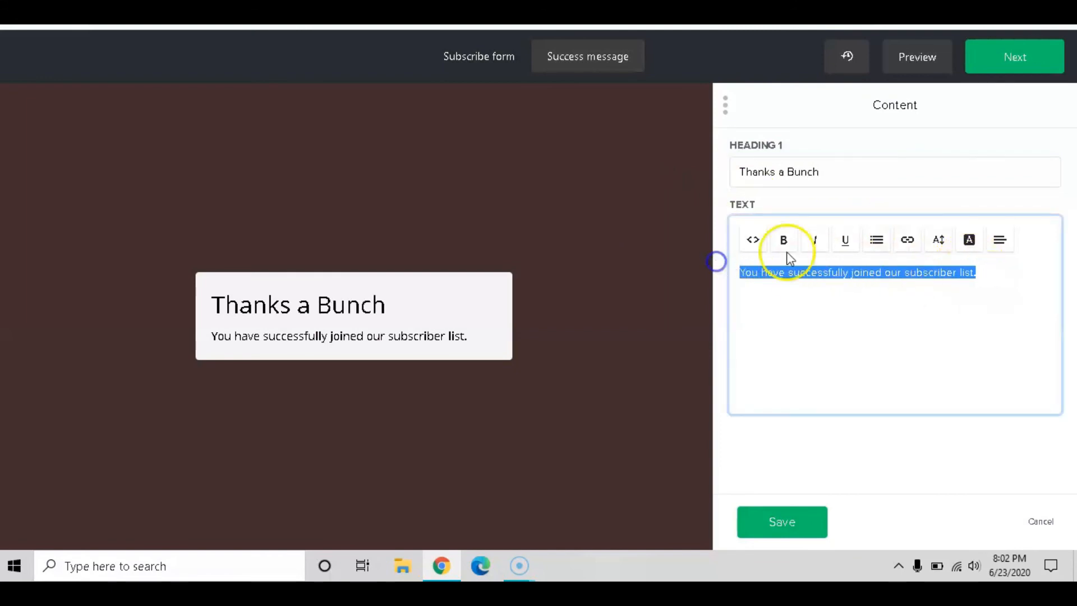
left_click(781, 521)
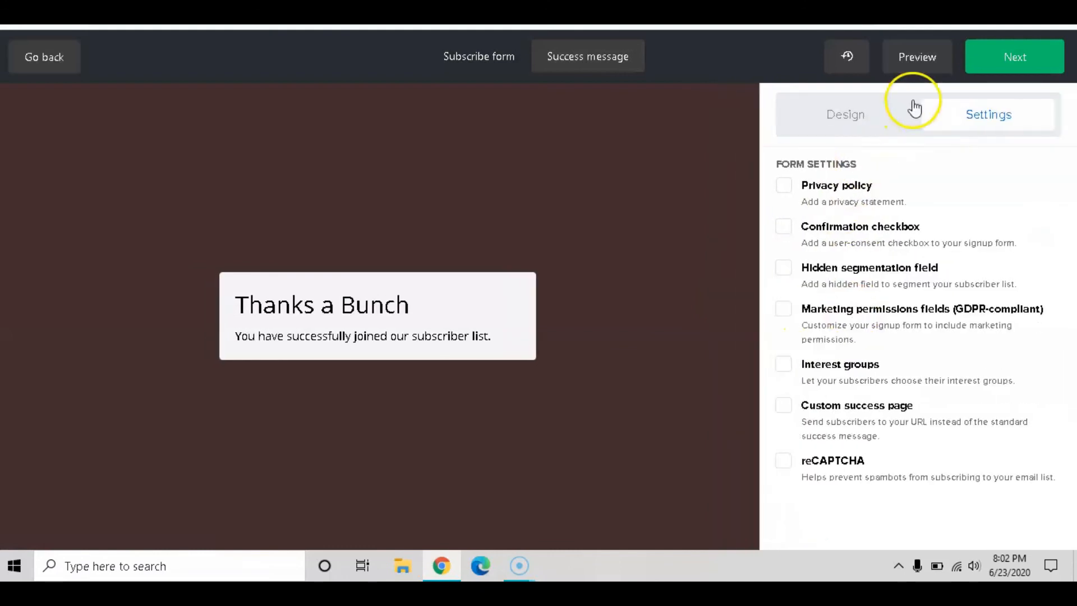
left_click(1008, 58)
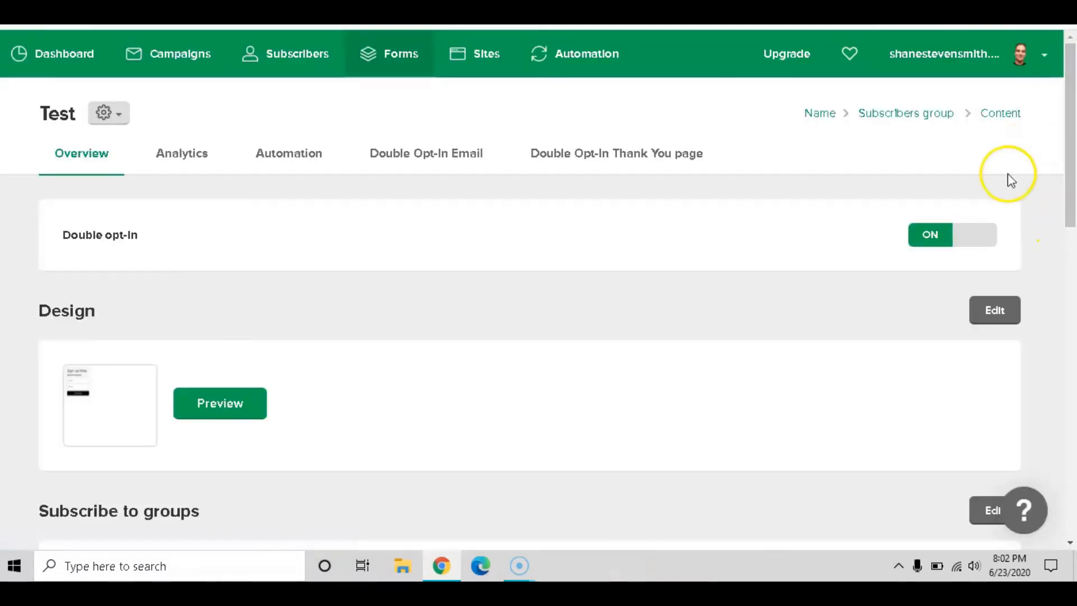
Scroll down the Test form's overview to the embed code, then back to the top
scroll(785, 185, "down", 4)
scroll(784, 185, "down", 14)
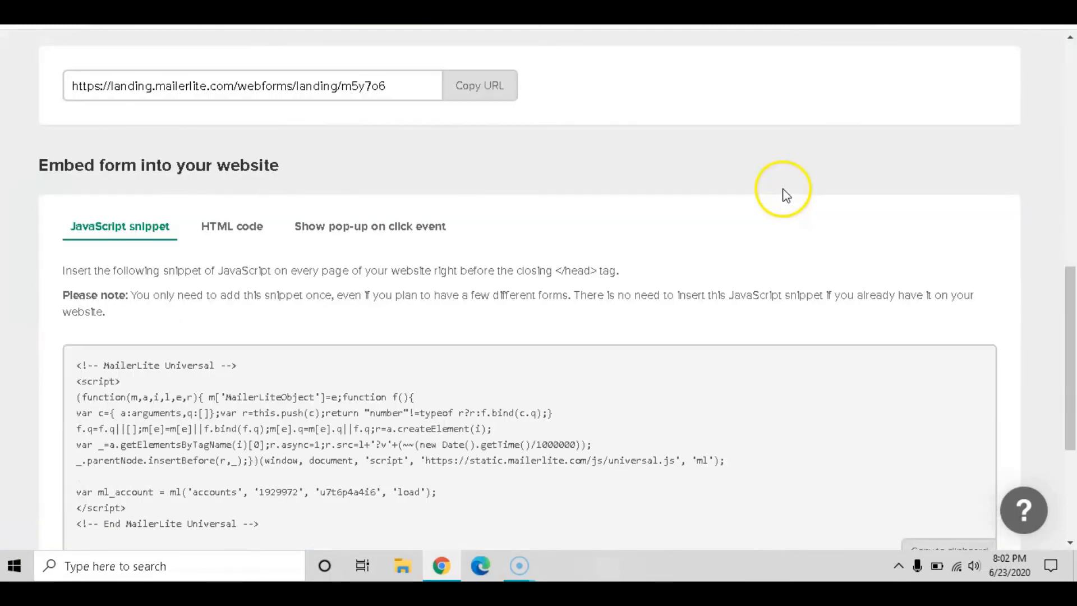
scroll(772, 232, "up", 18)
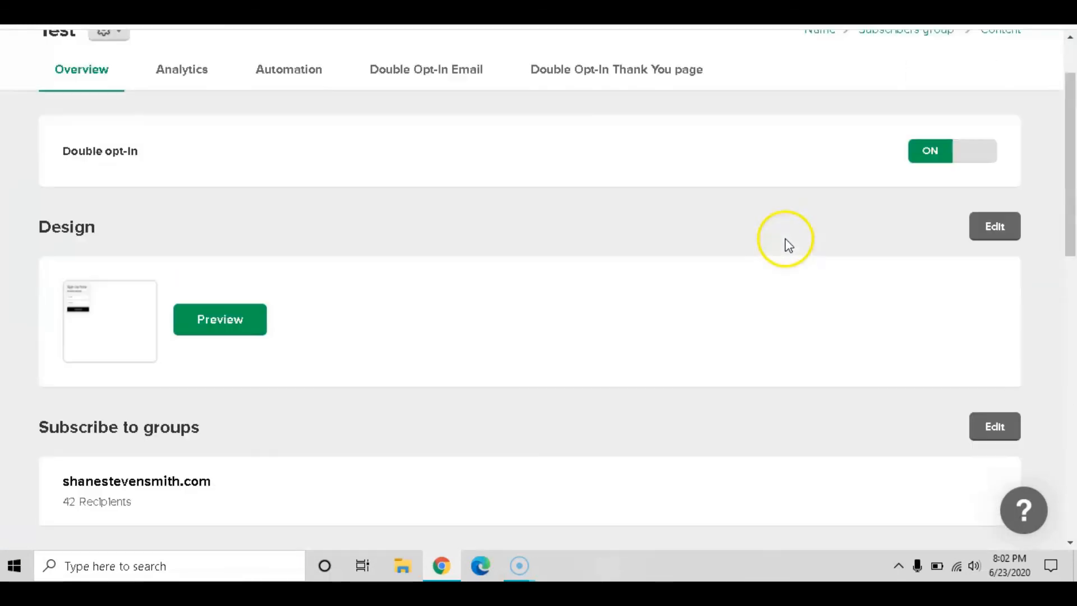